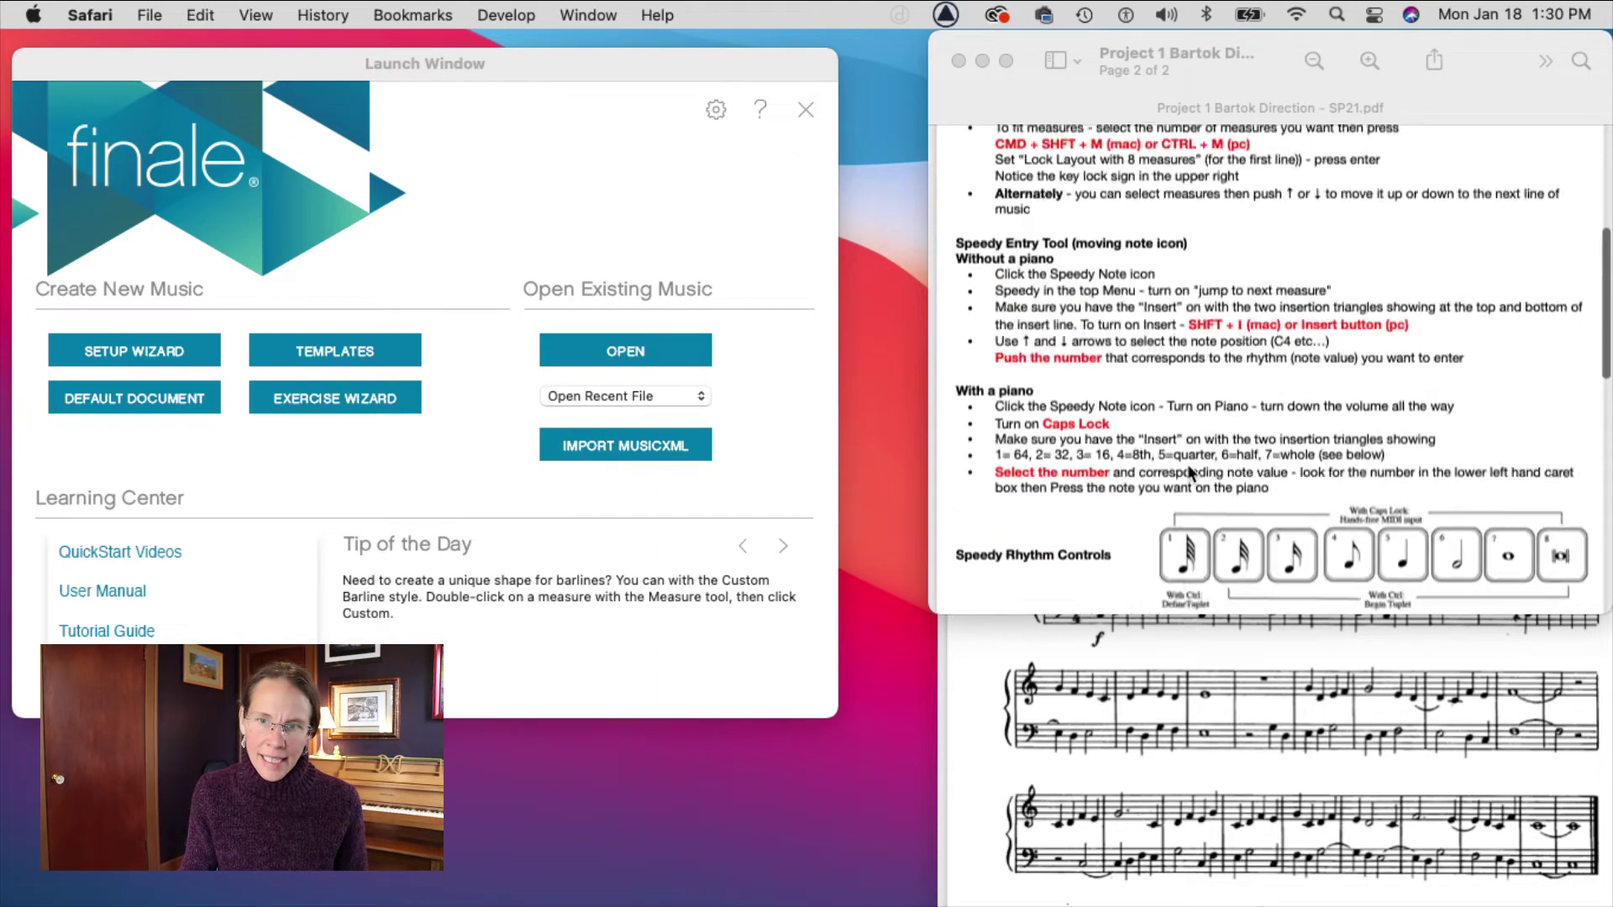
Arrange the Bartok Mikrokosmos score PDF beneath the project directions PDF, with the directions in front.
click(1210, 704)
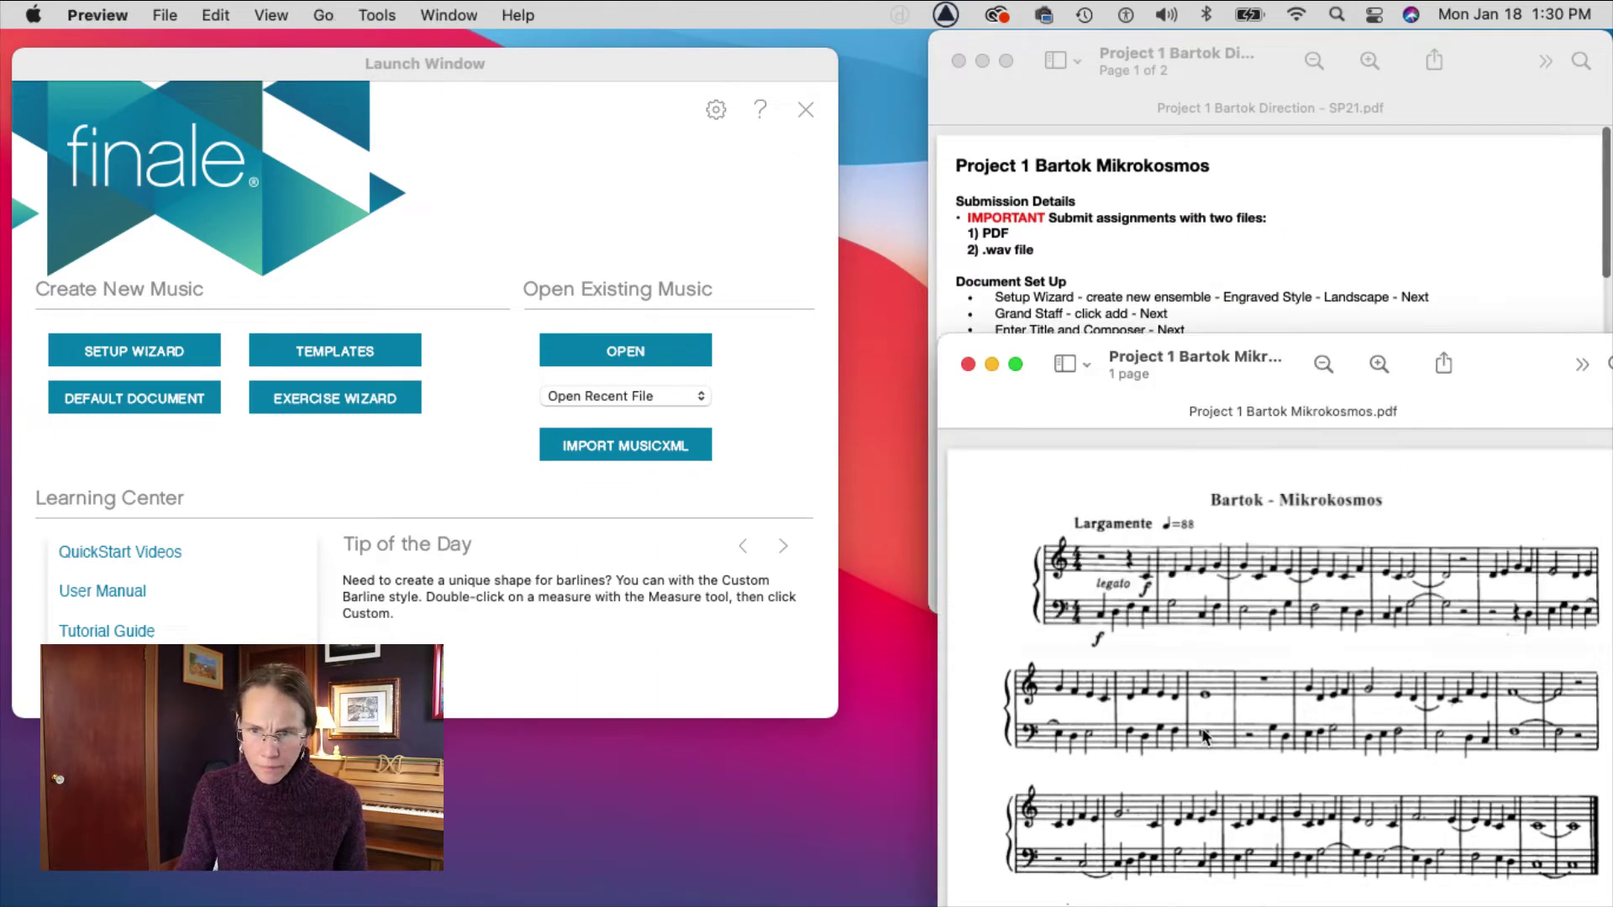
drag(1508, 370, 1530, 412)
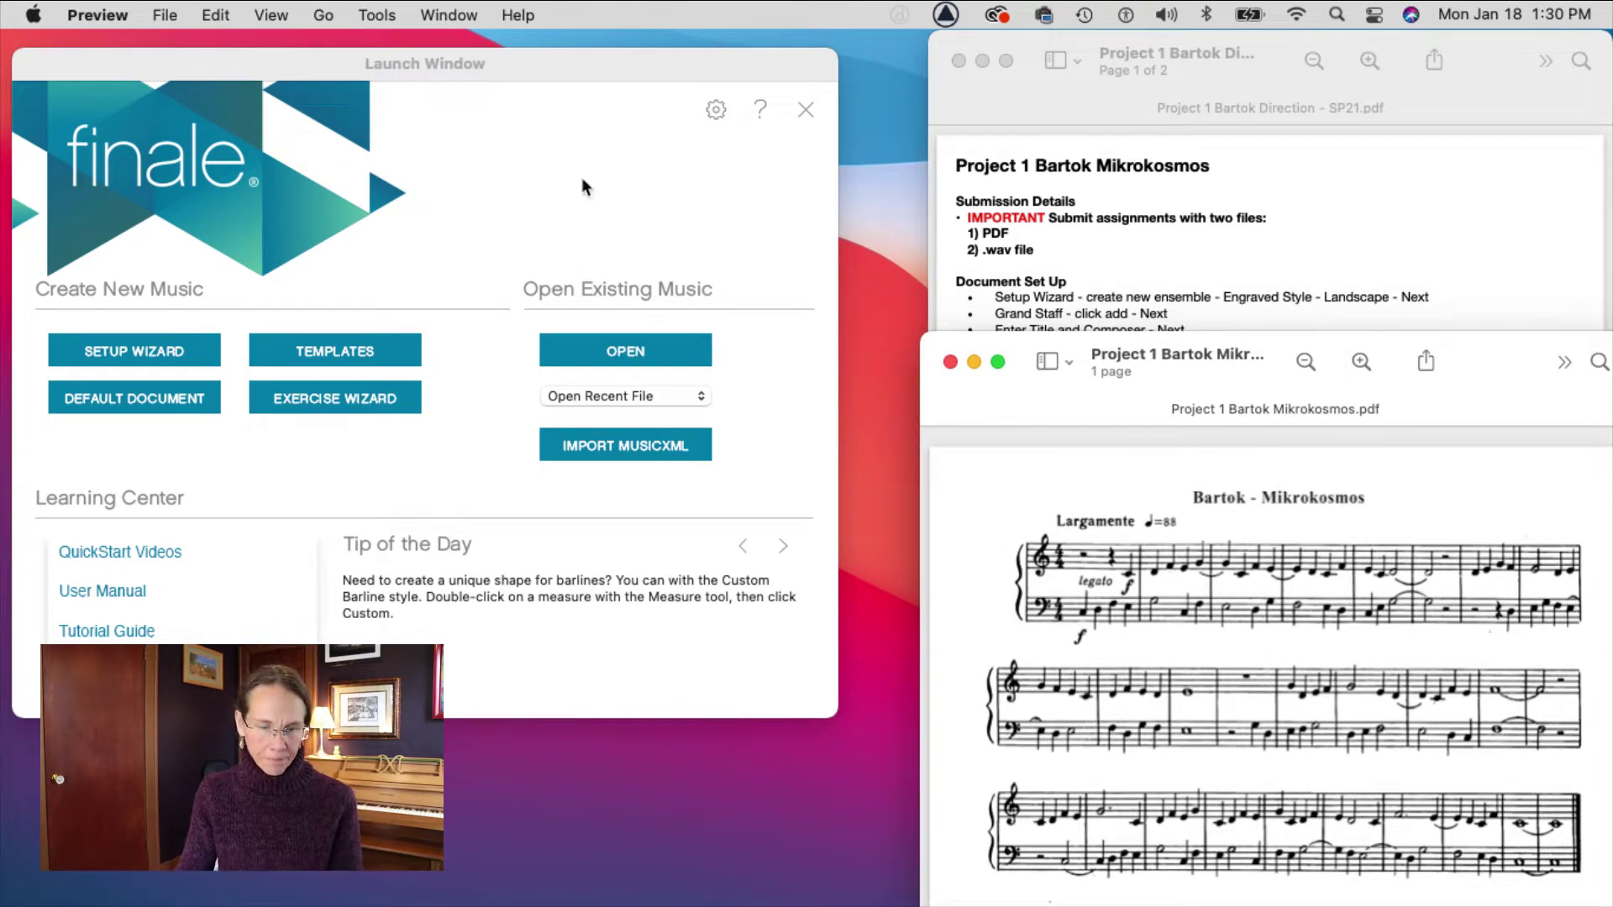
click(1384, 200)
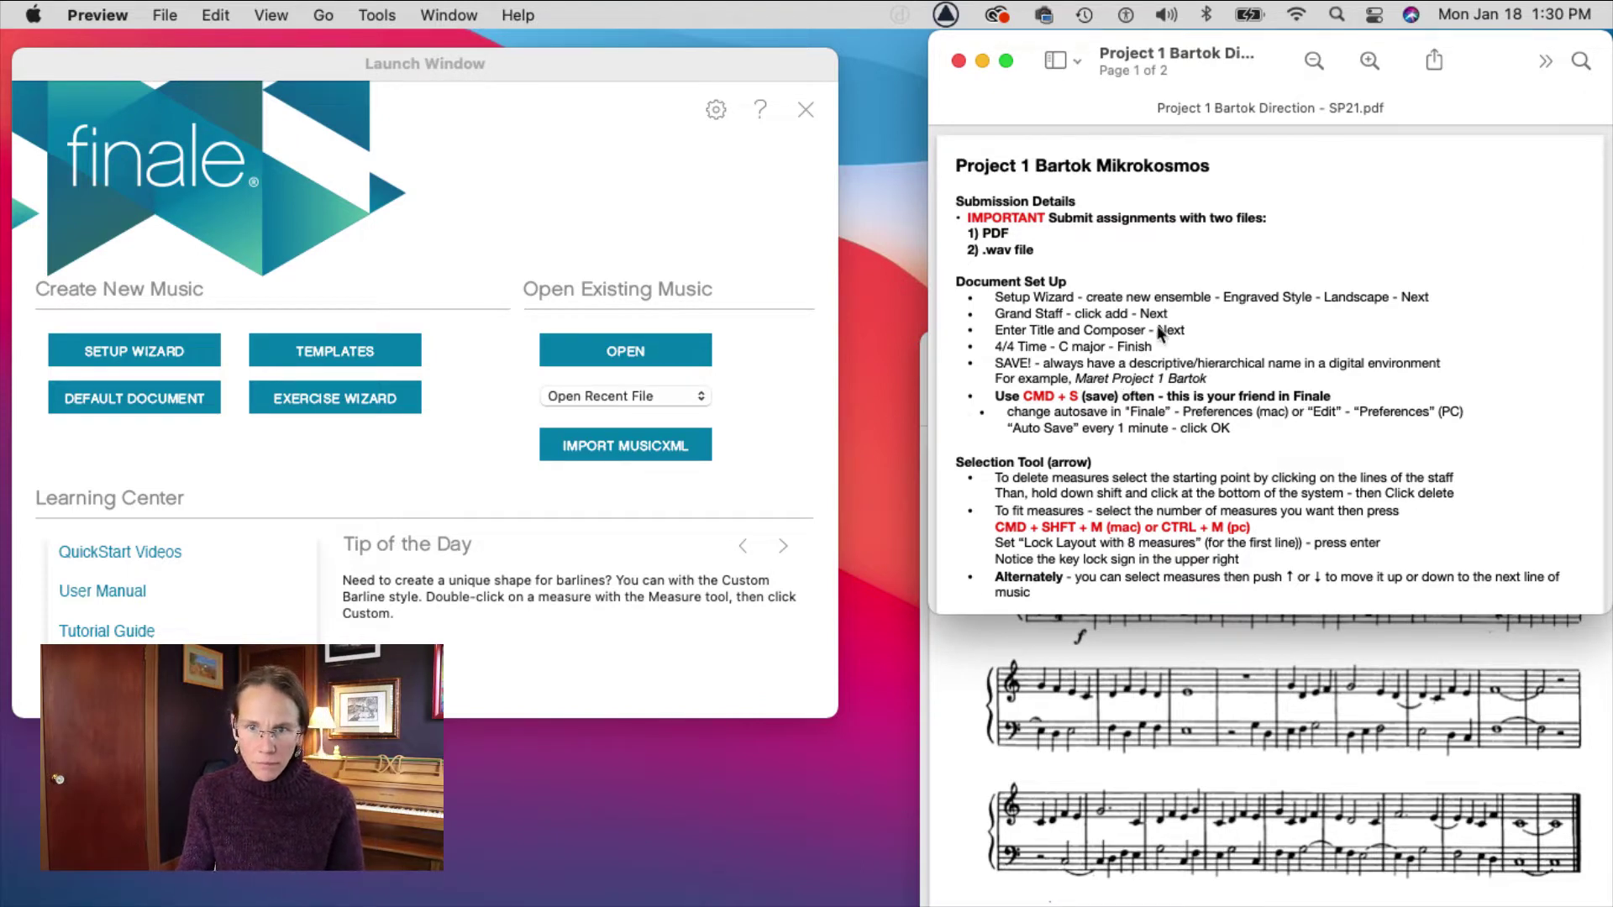
Start a new Finale document with the Setup Wizard, using Create New Ensemble, Engraved Style and Landscape for both score and parts.
click(225, 59)
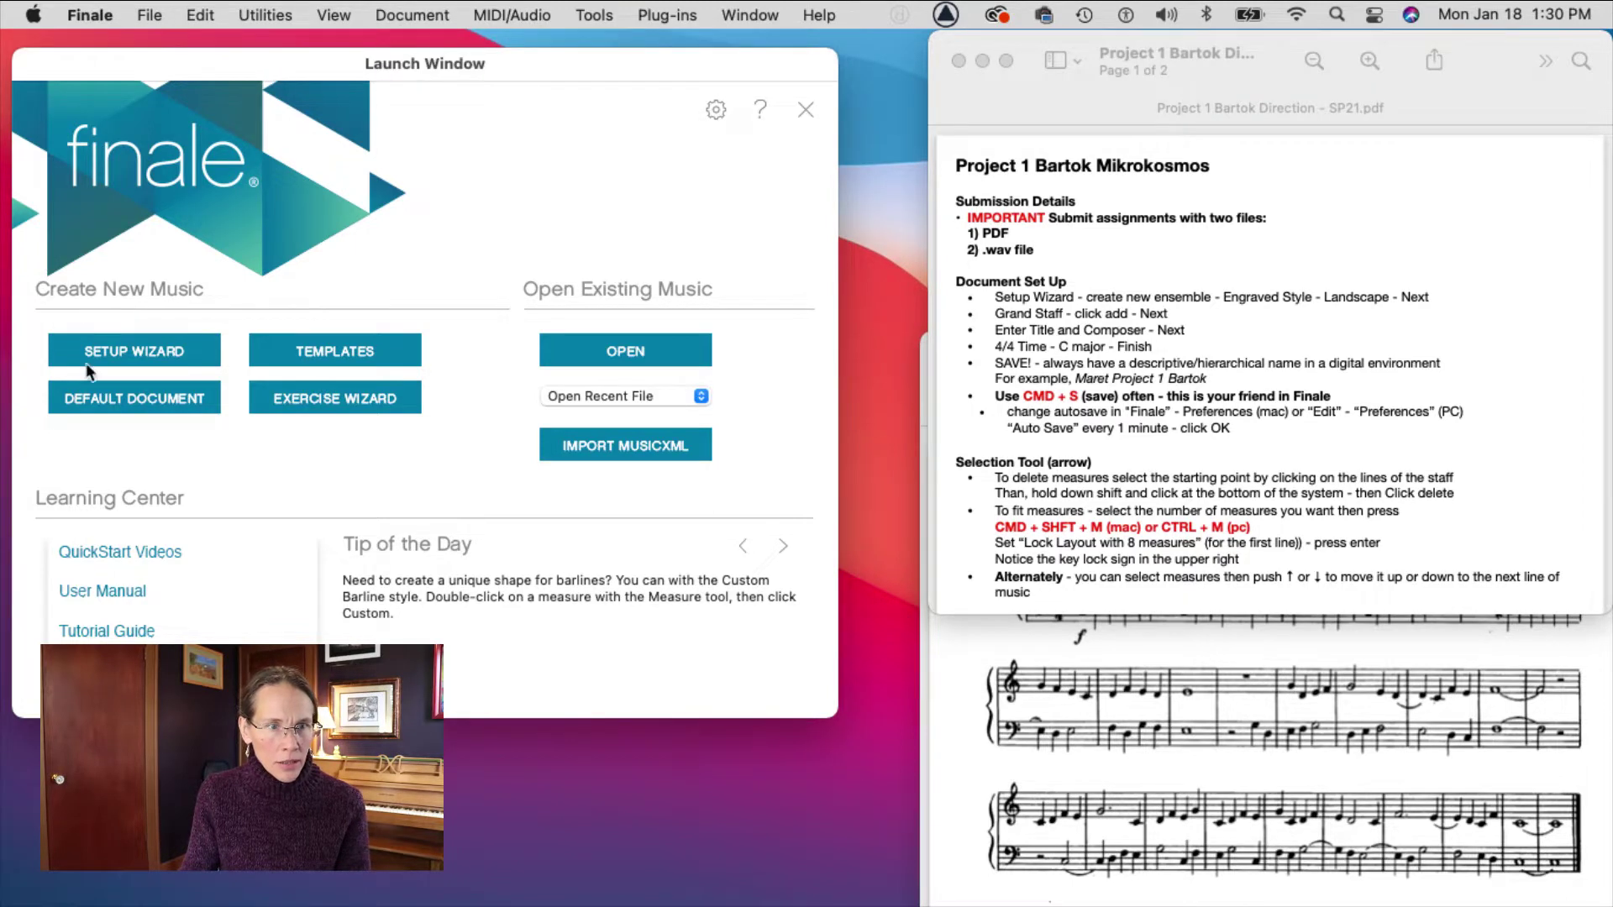
click(115, 357)
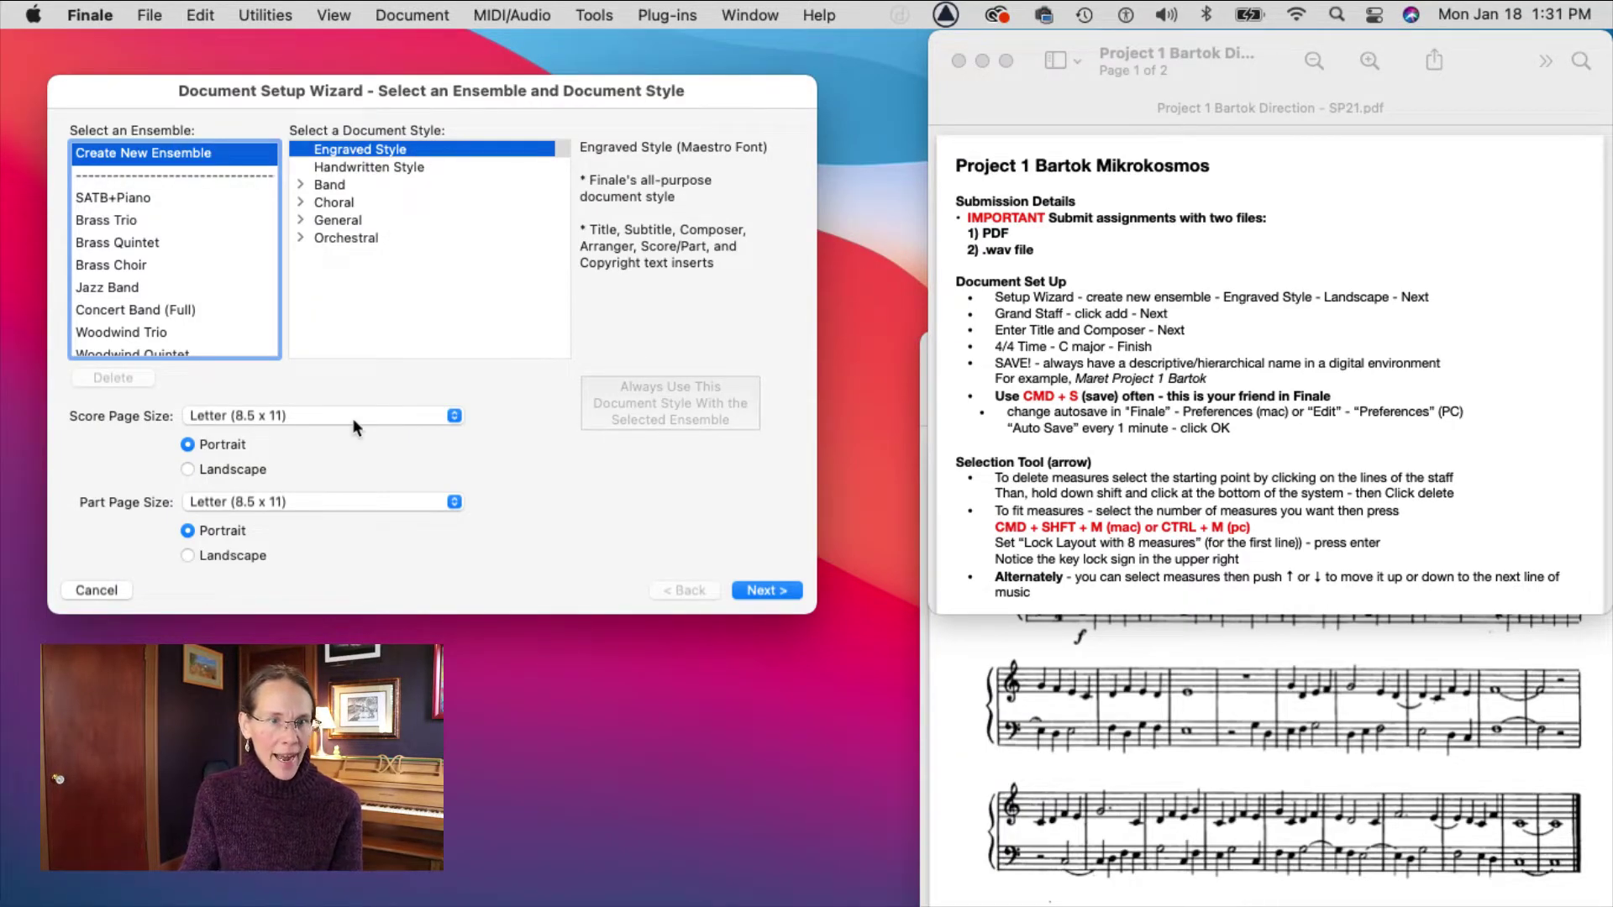
click(185, 471)
click(189, 556)
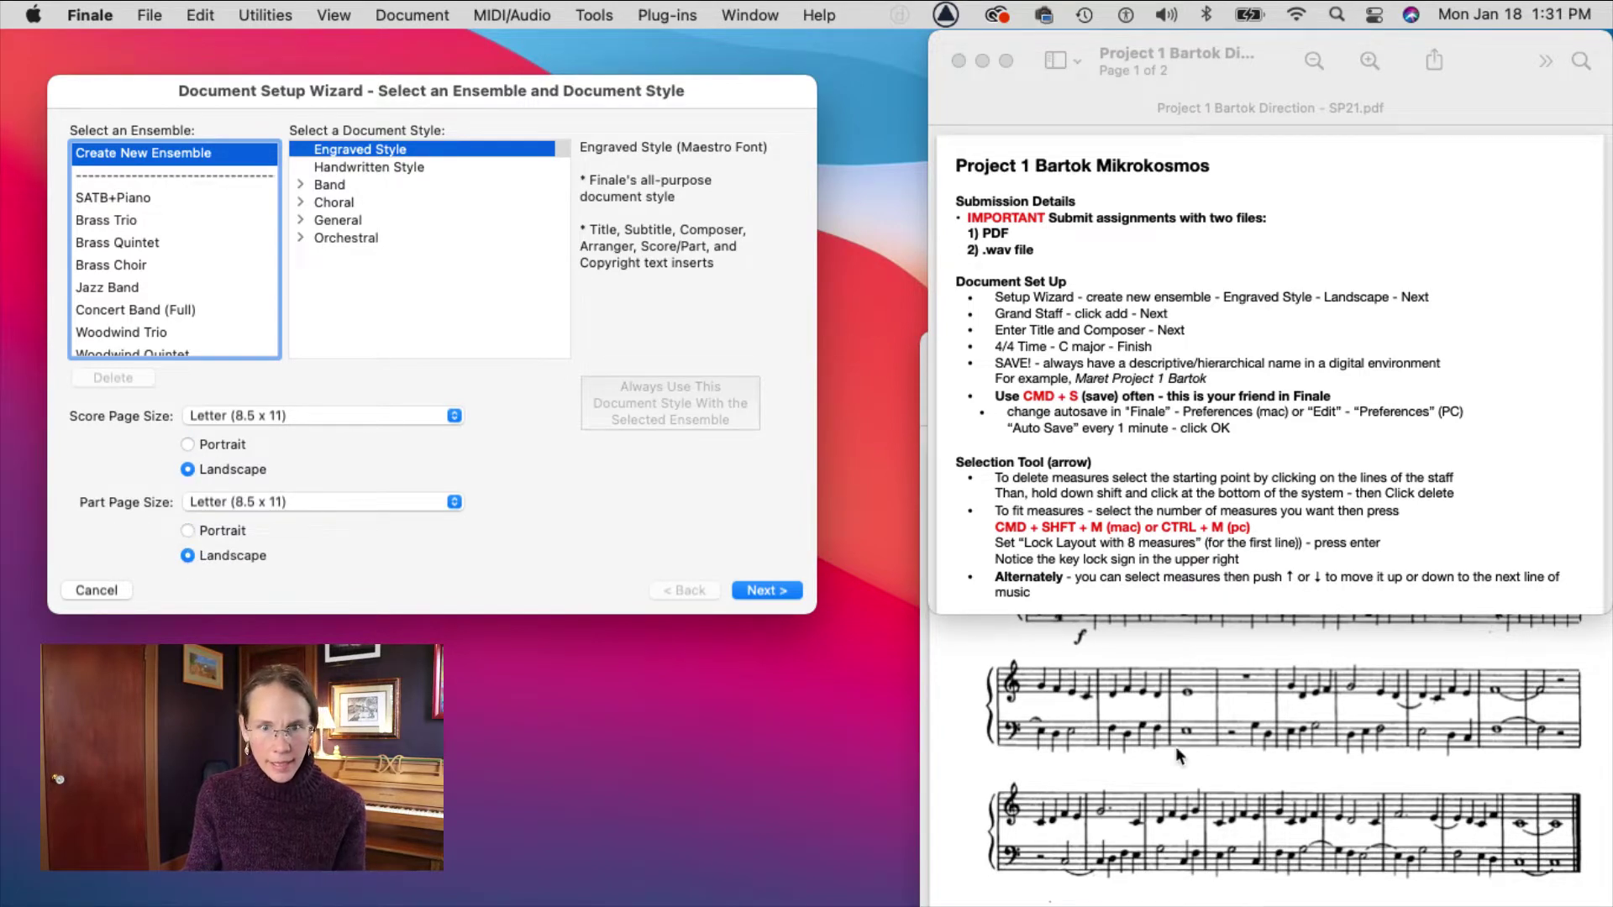
click(768, 592)
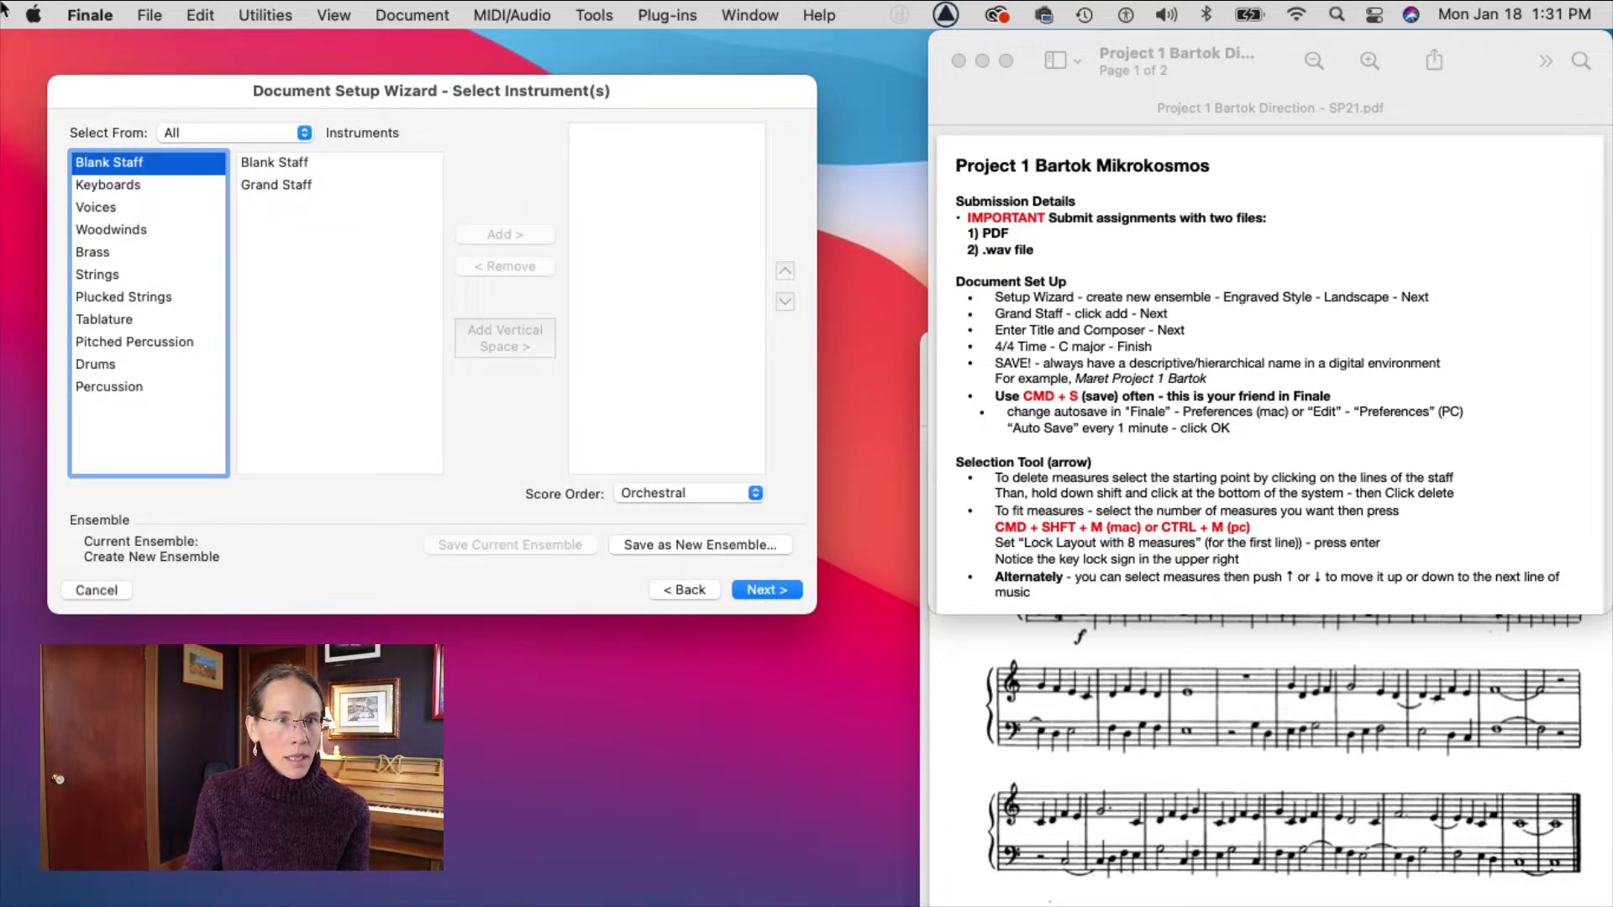
Add a Grand Staff to the new document's instruments and continue to the score information.
click(270, 188)
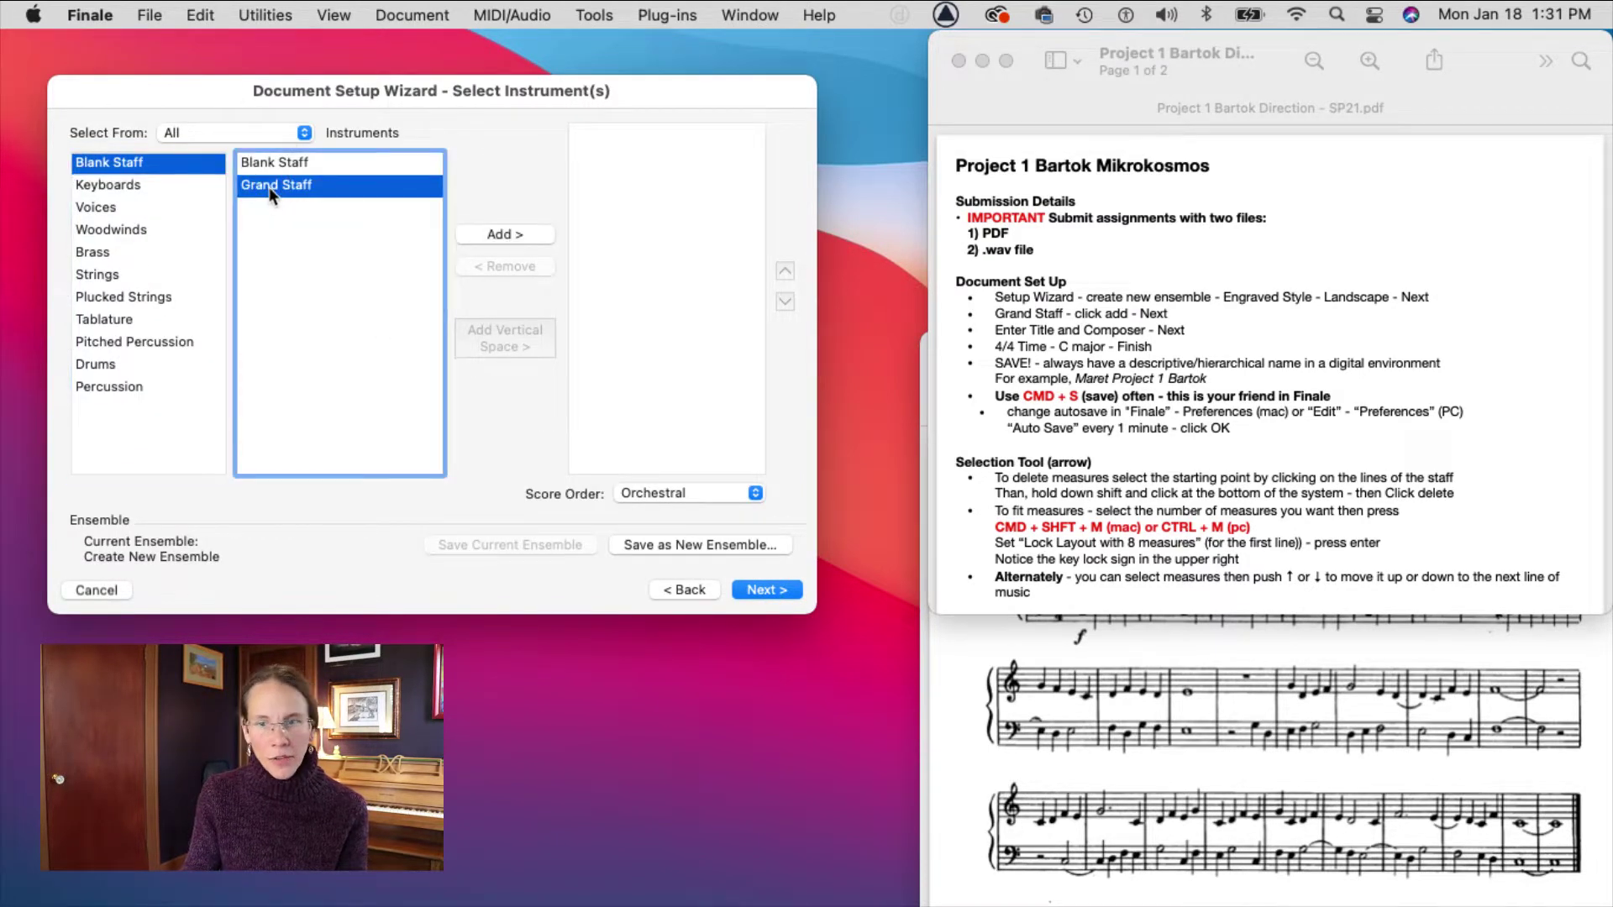
click(1234, 715)
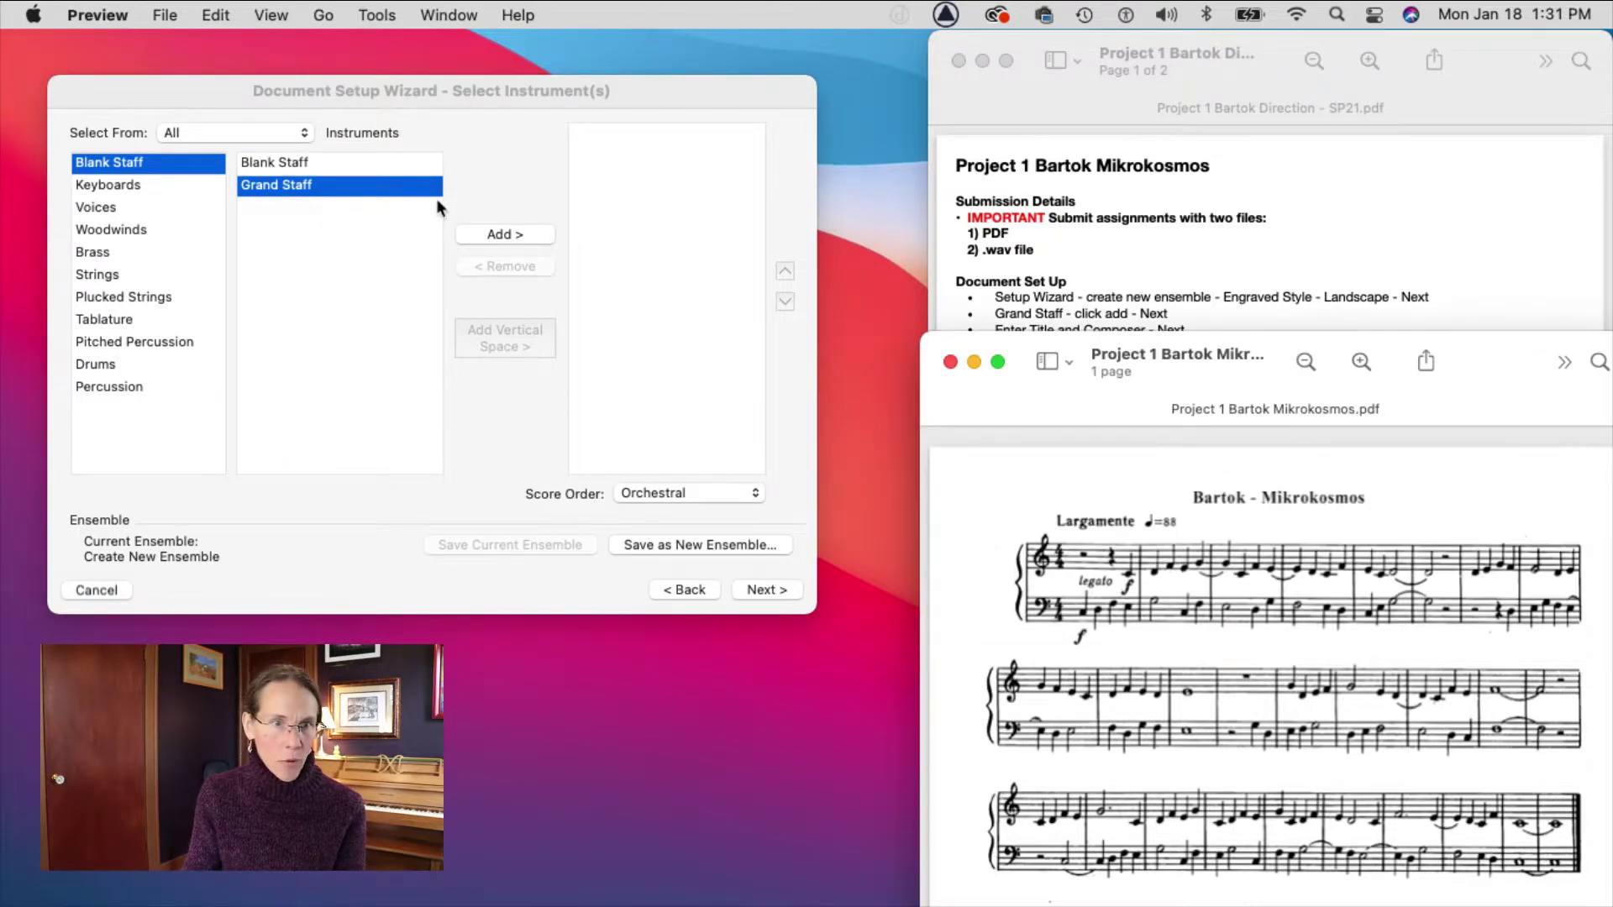
click(501, 235)
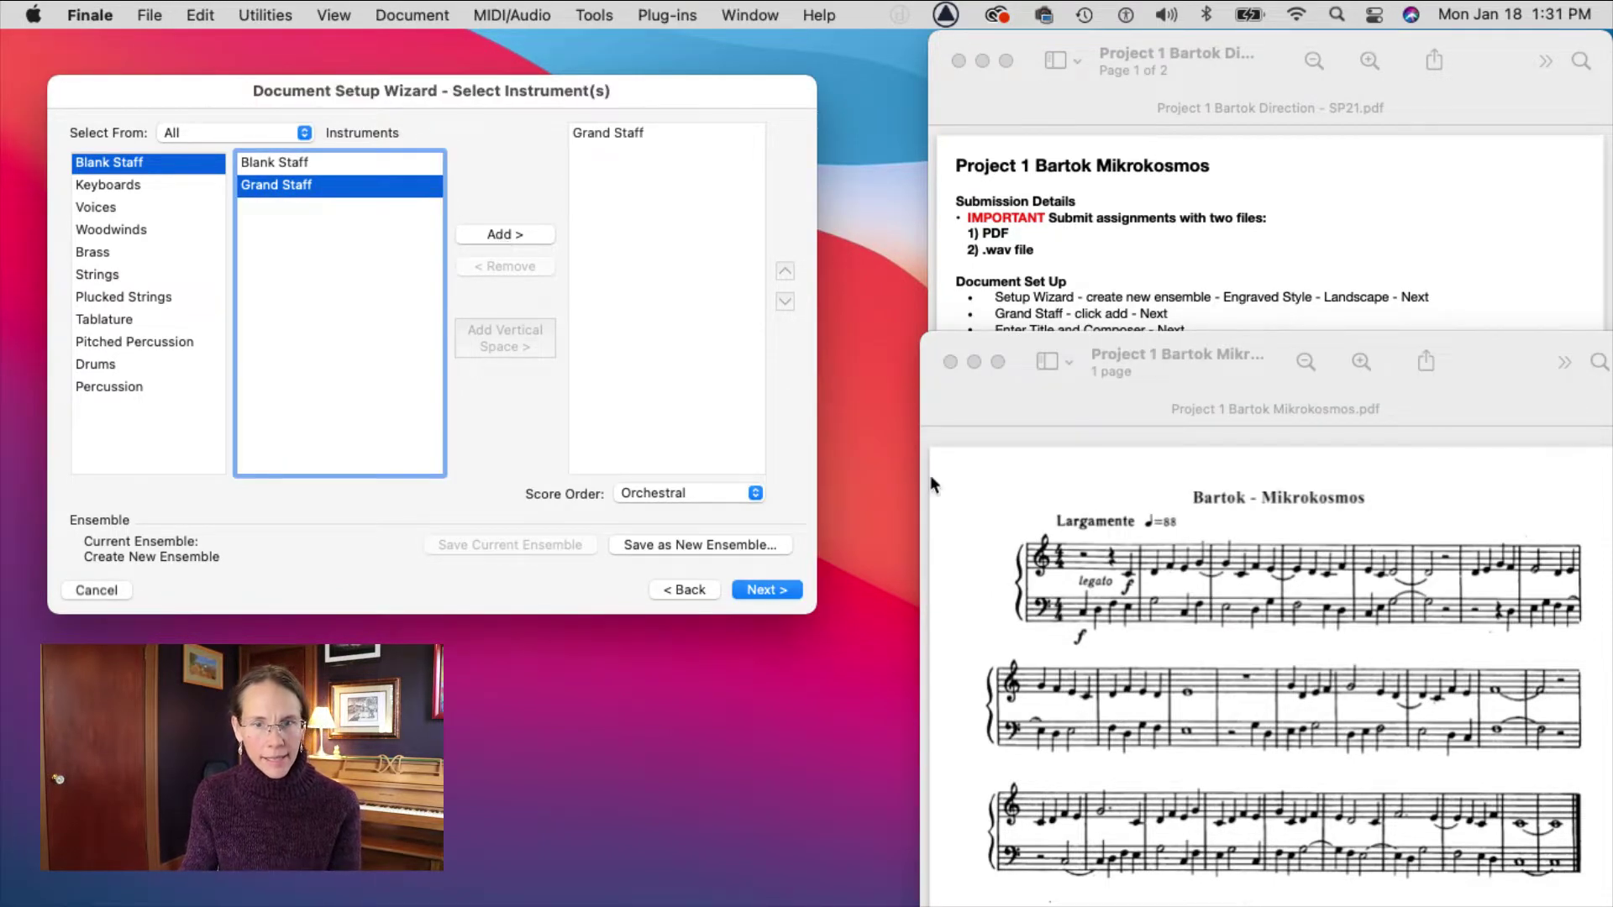
click(767, 591)
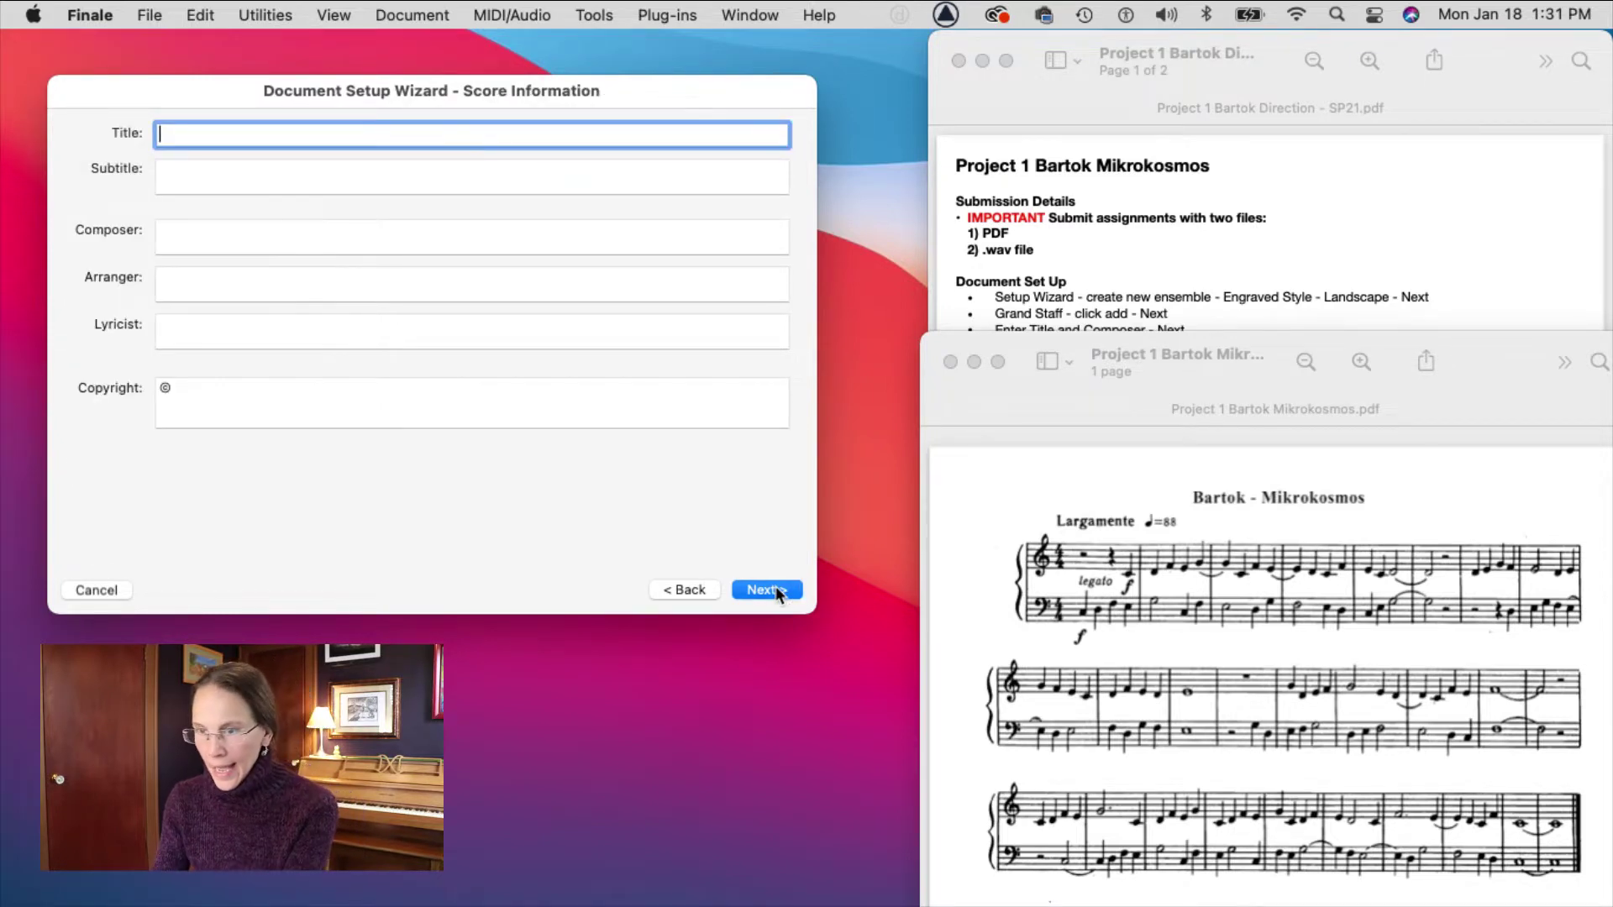
Enter the title Mikrokosmos and composer Bartok, and finish the setup in 4/4 time and C Major.
text(Mikrokosmos)
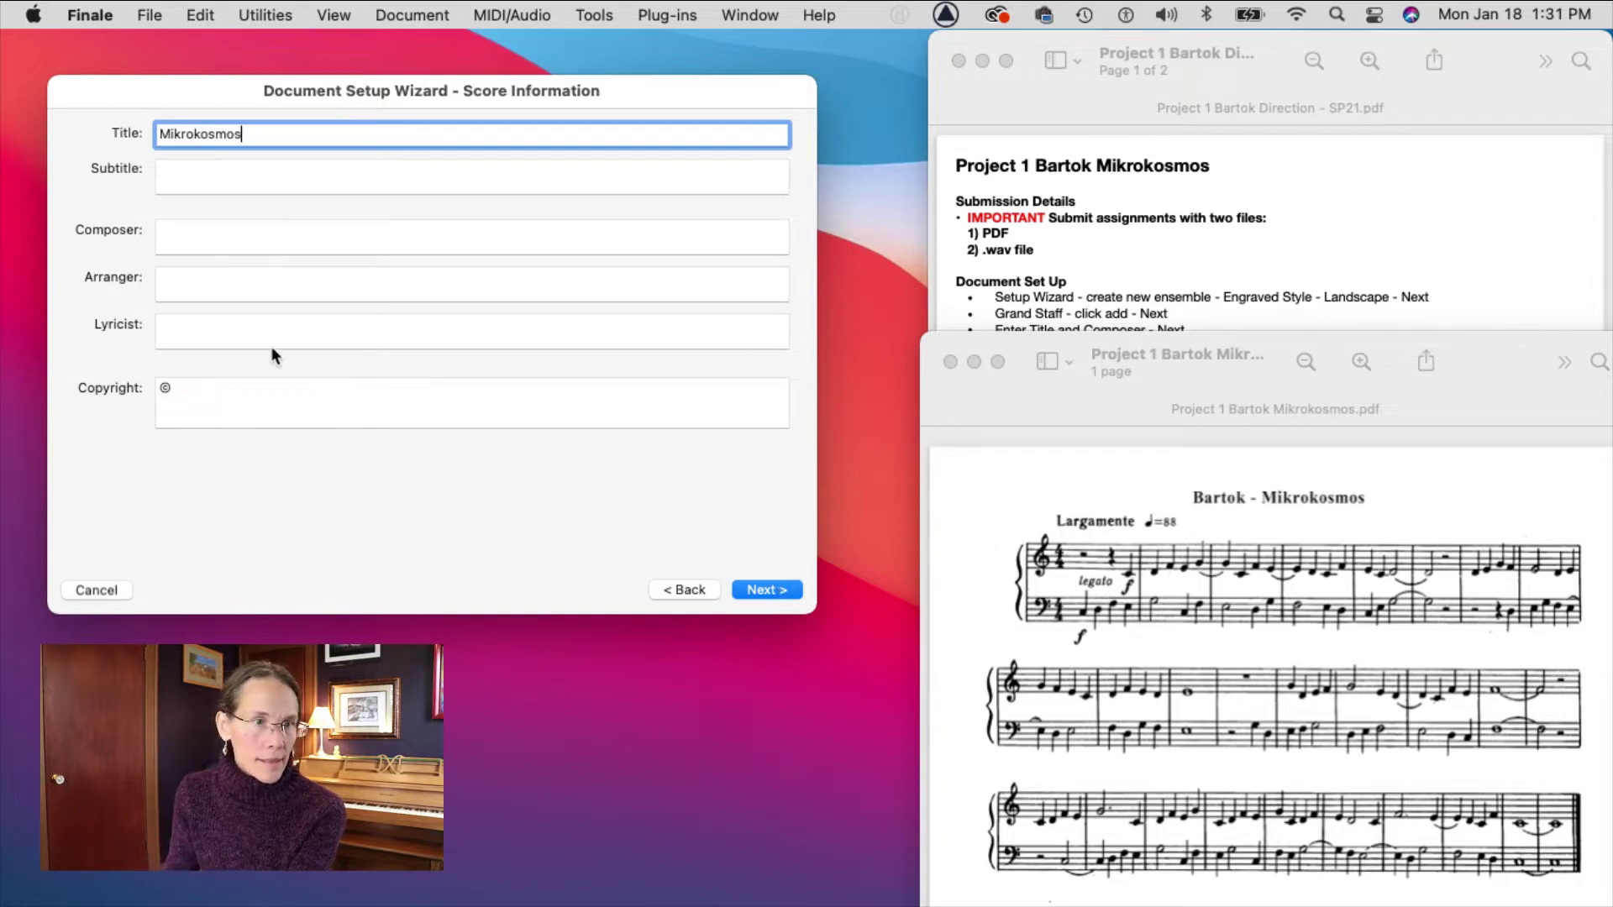
click(181, 229)
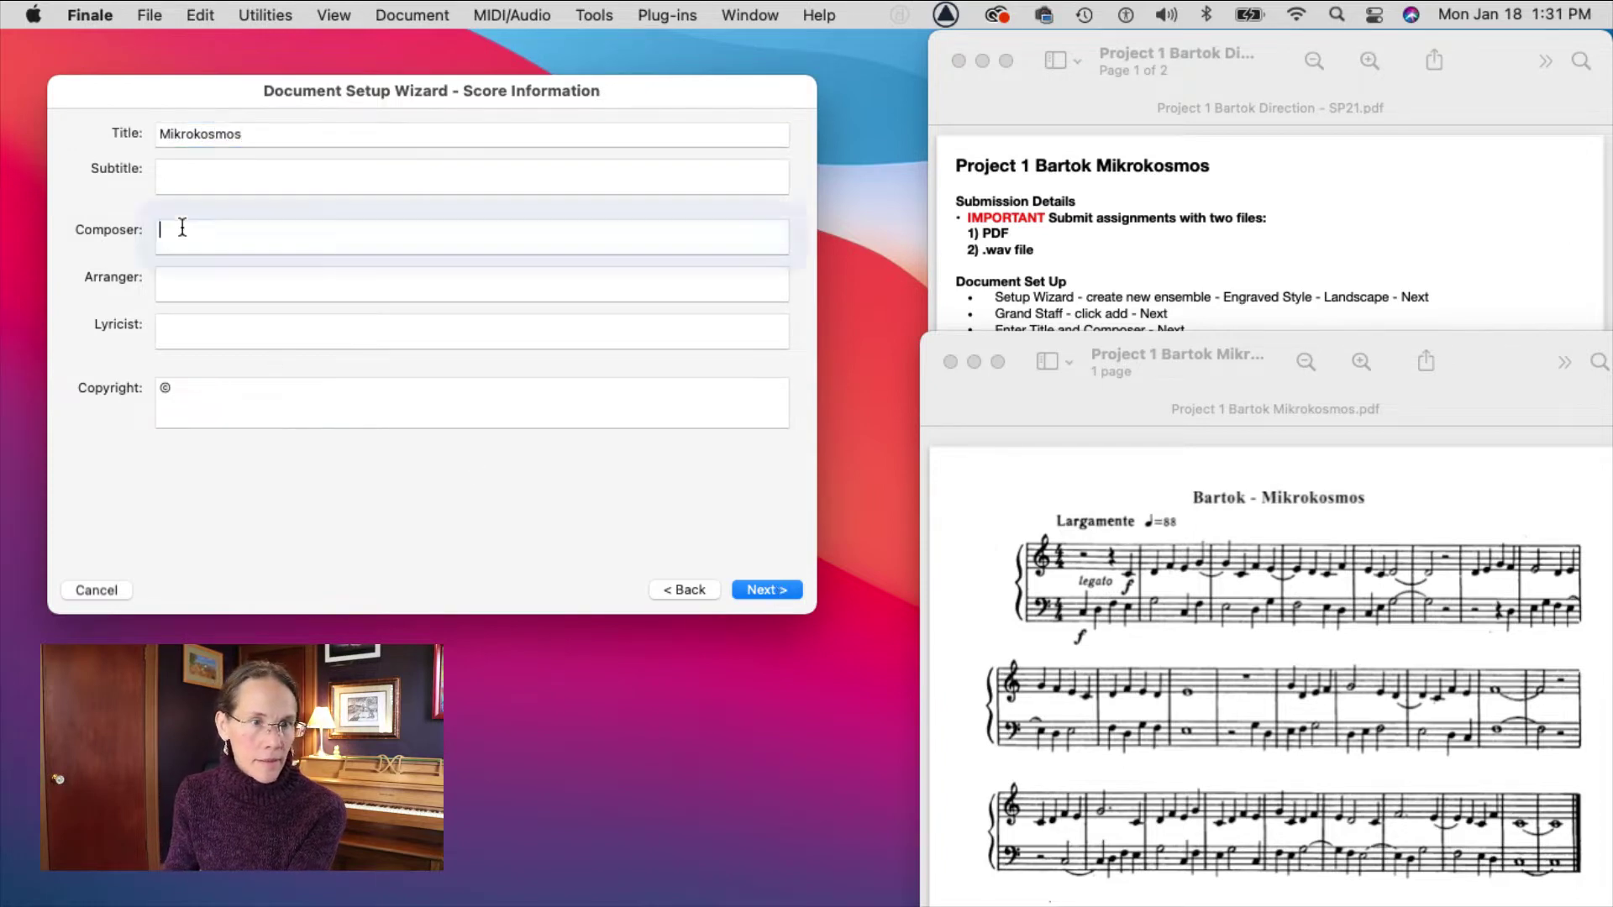
text(Bartok)
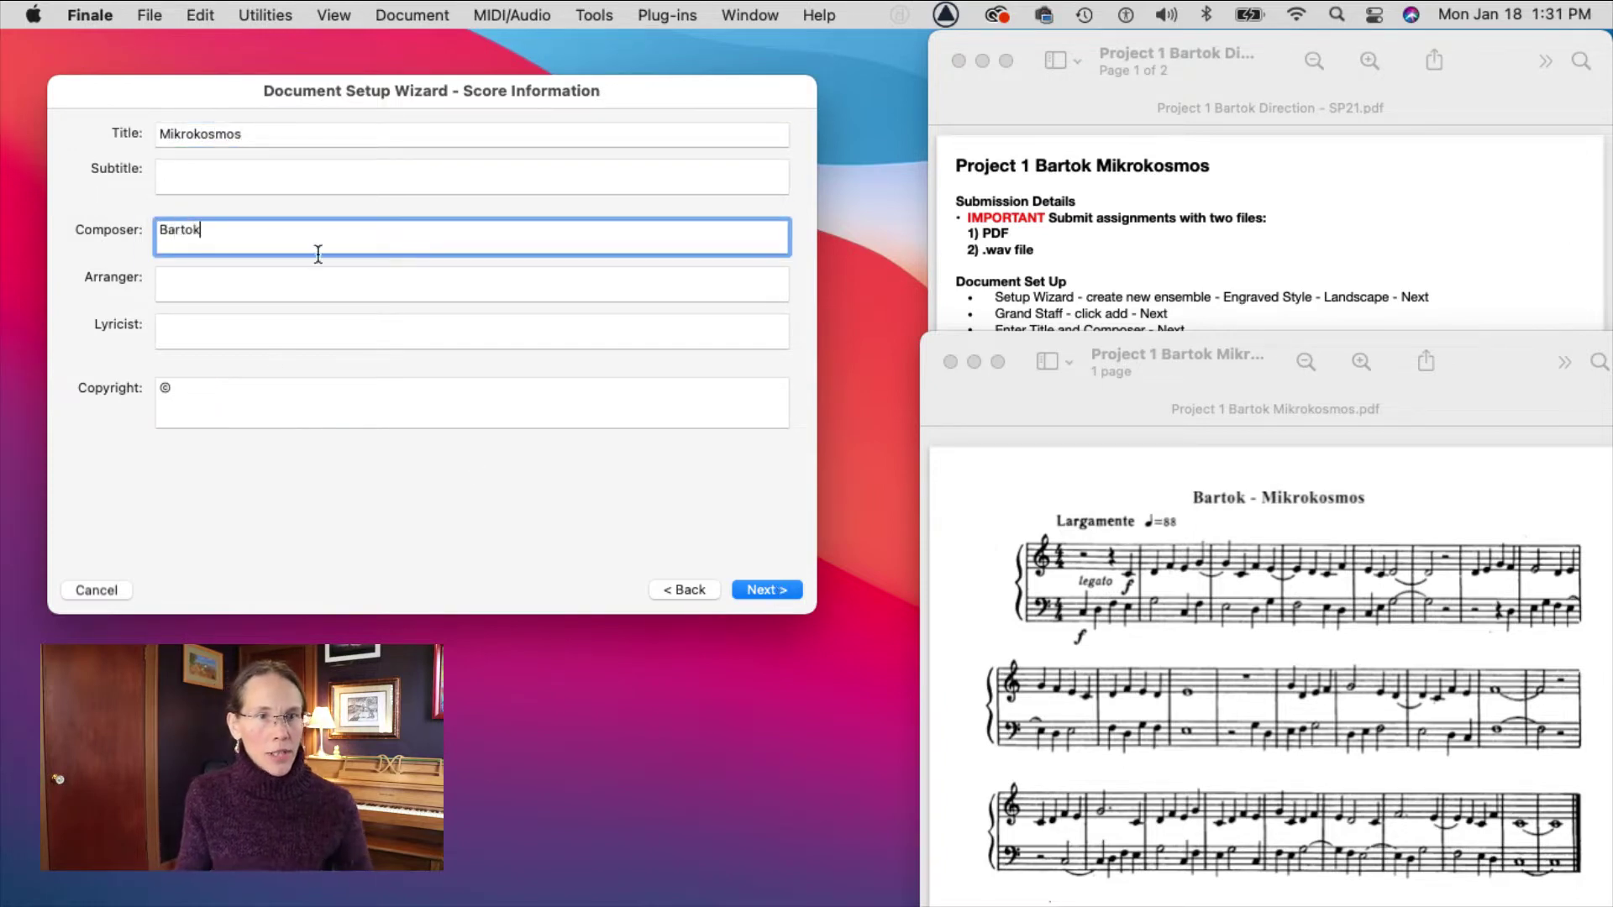
click(781, 587)
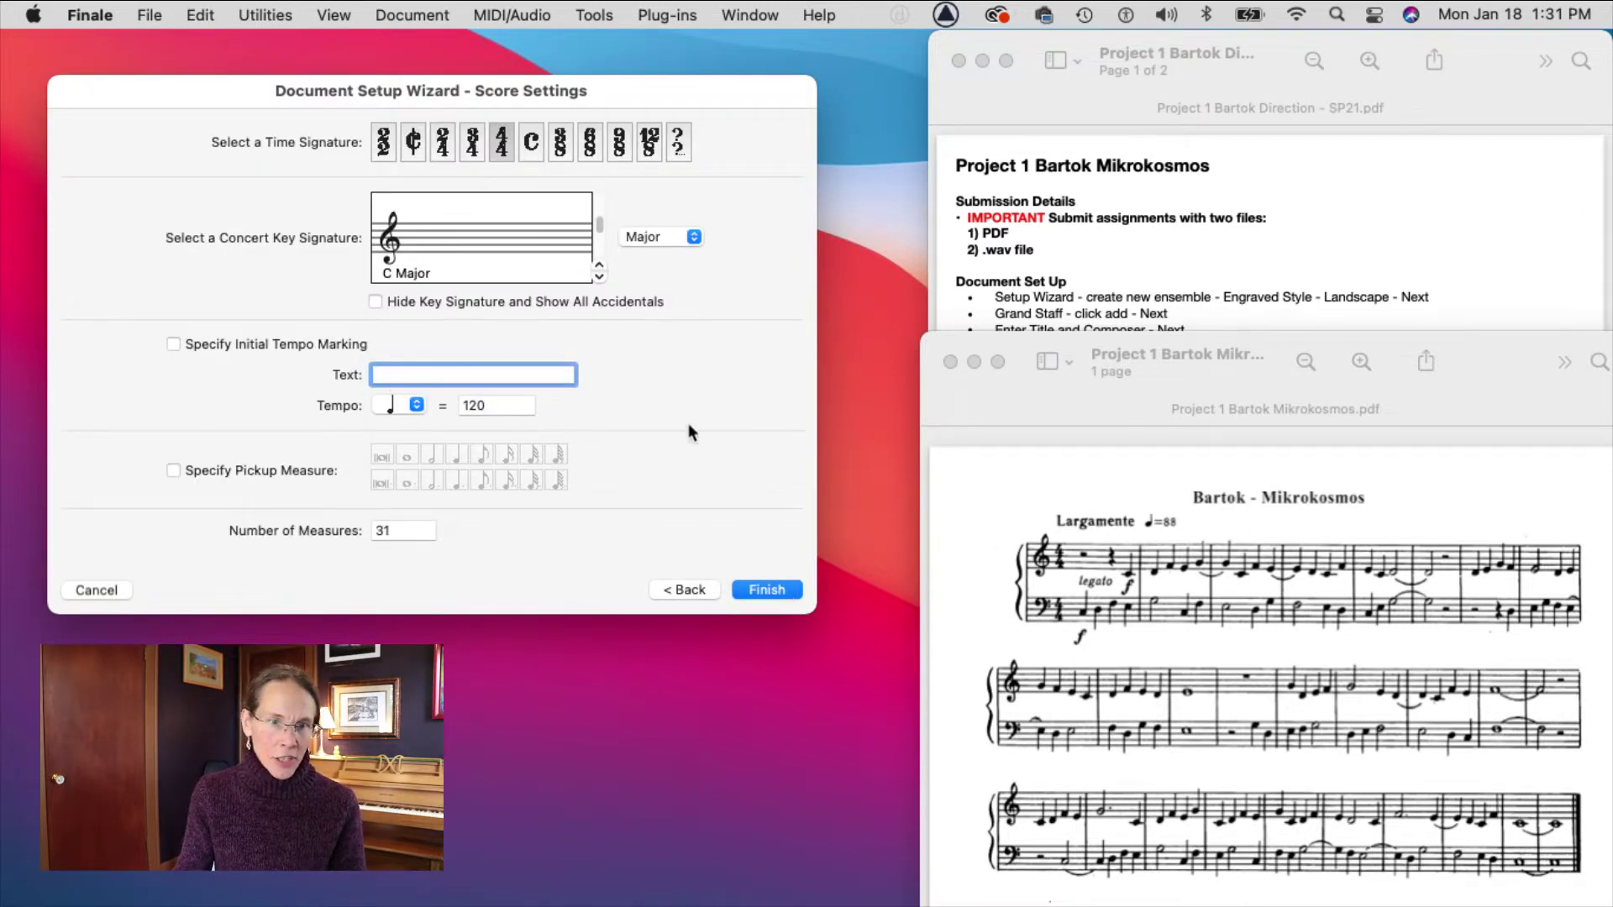
click(764, 589)
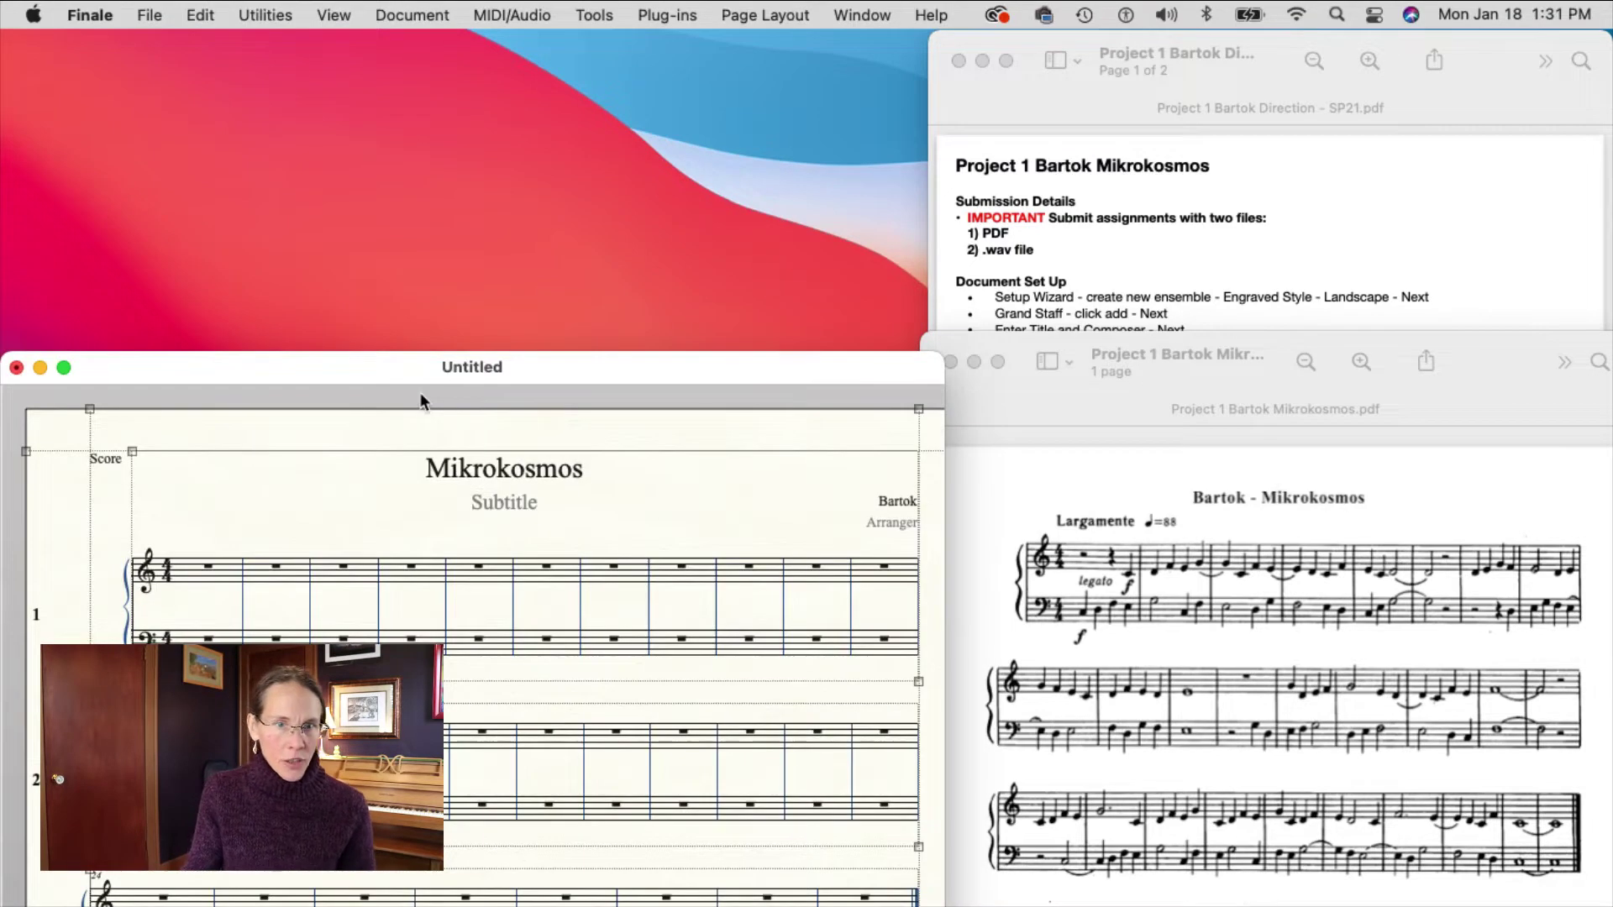
Move and enlarge the new score window beside the reference PDFs, and place the Main Tool Palette over its upper edge.
drag(551, 365, 533, 68)
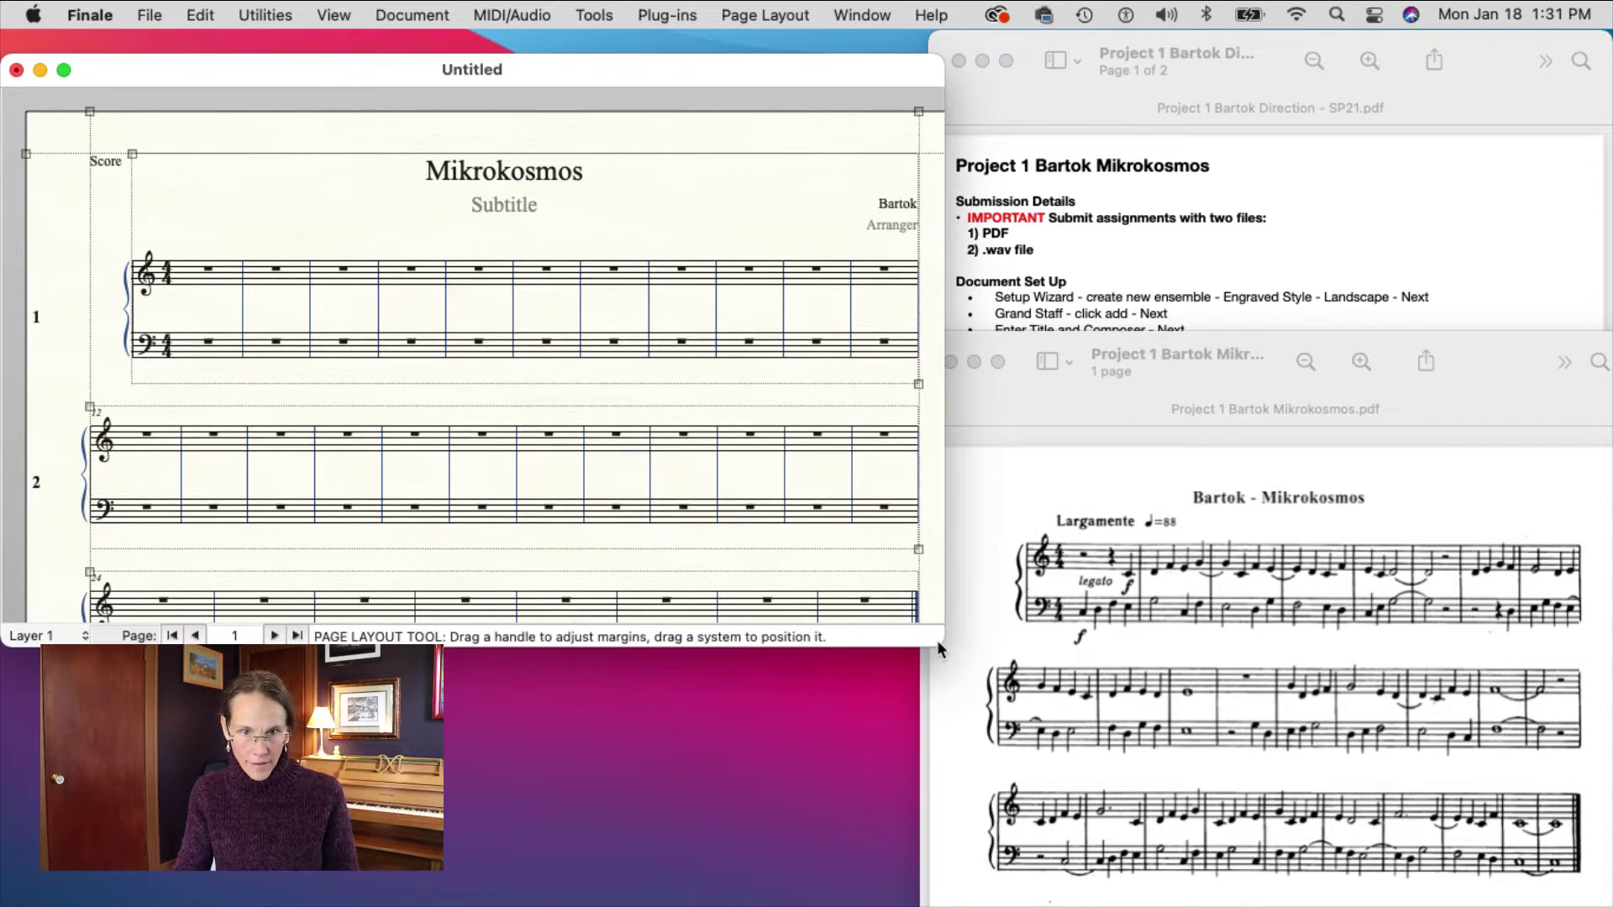
drag(936, 641, 950, 857)
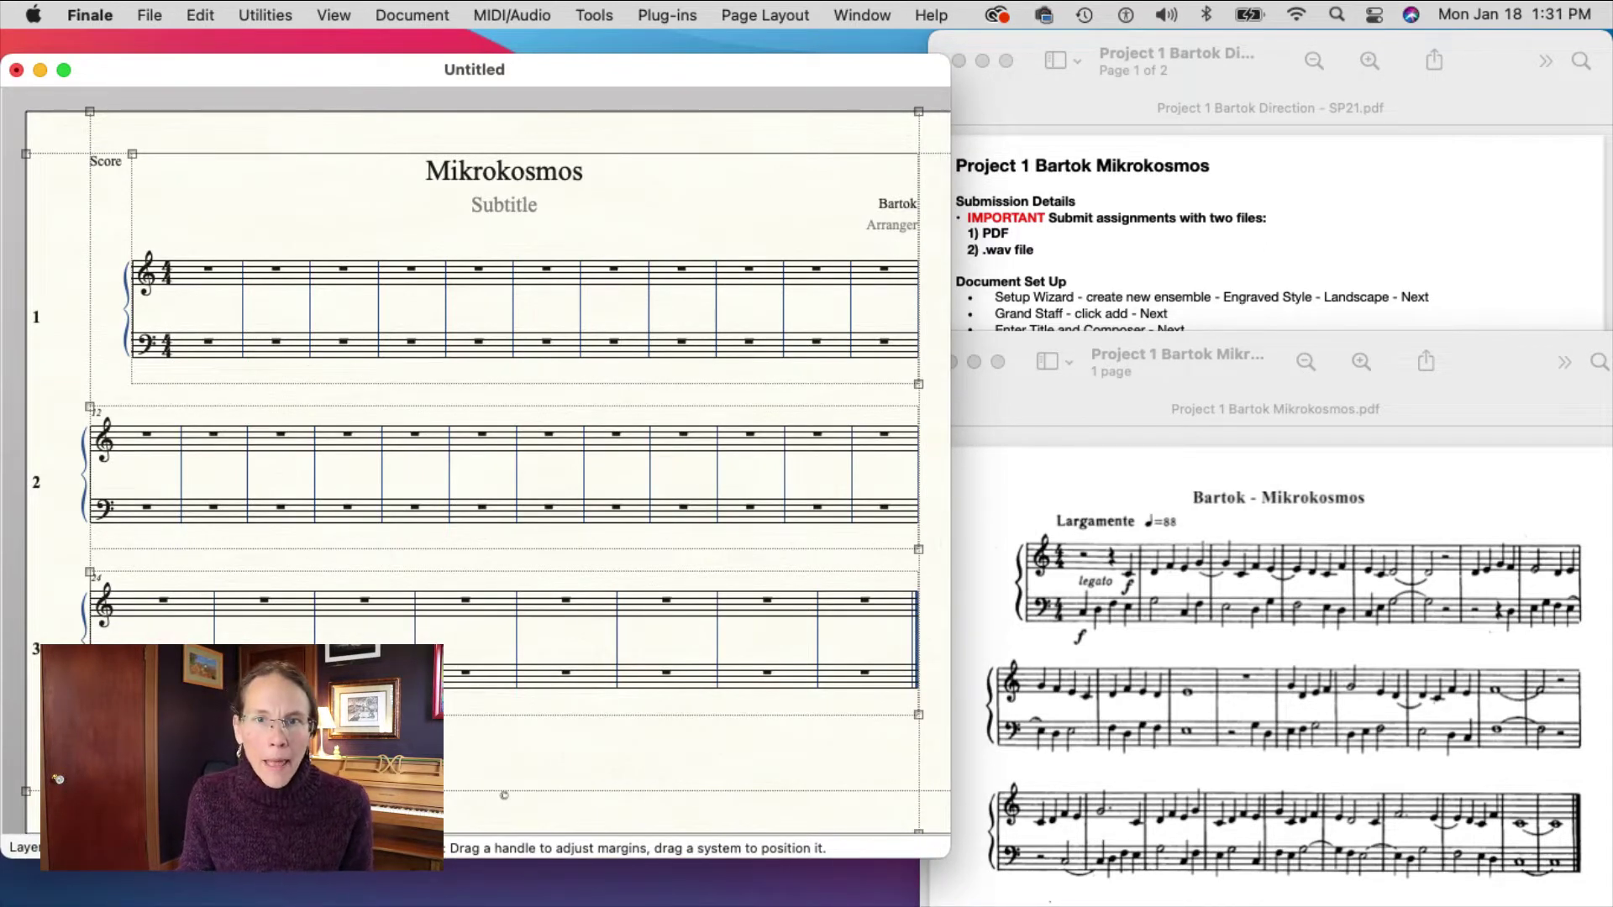
click(865, 14)
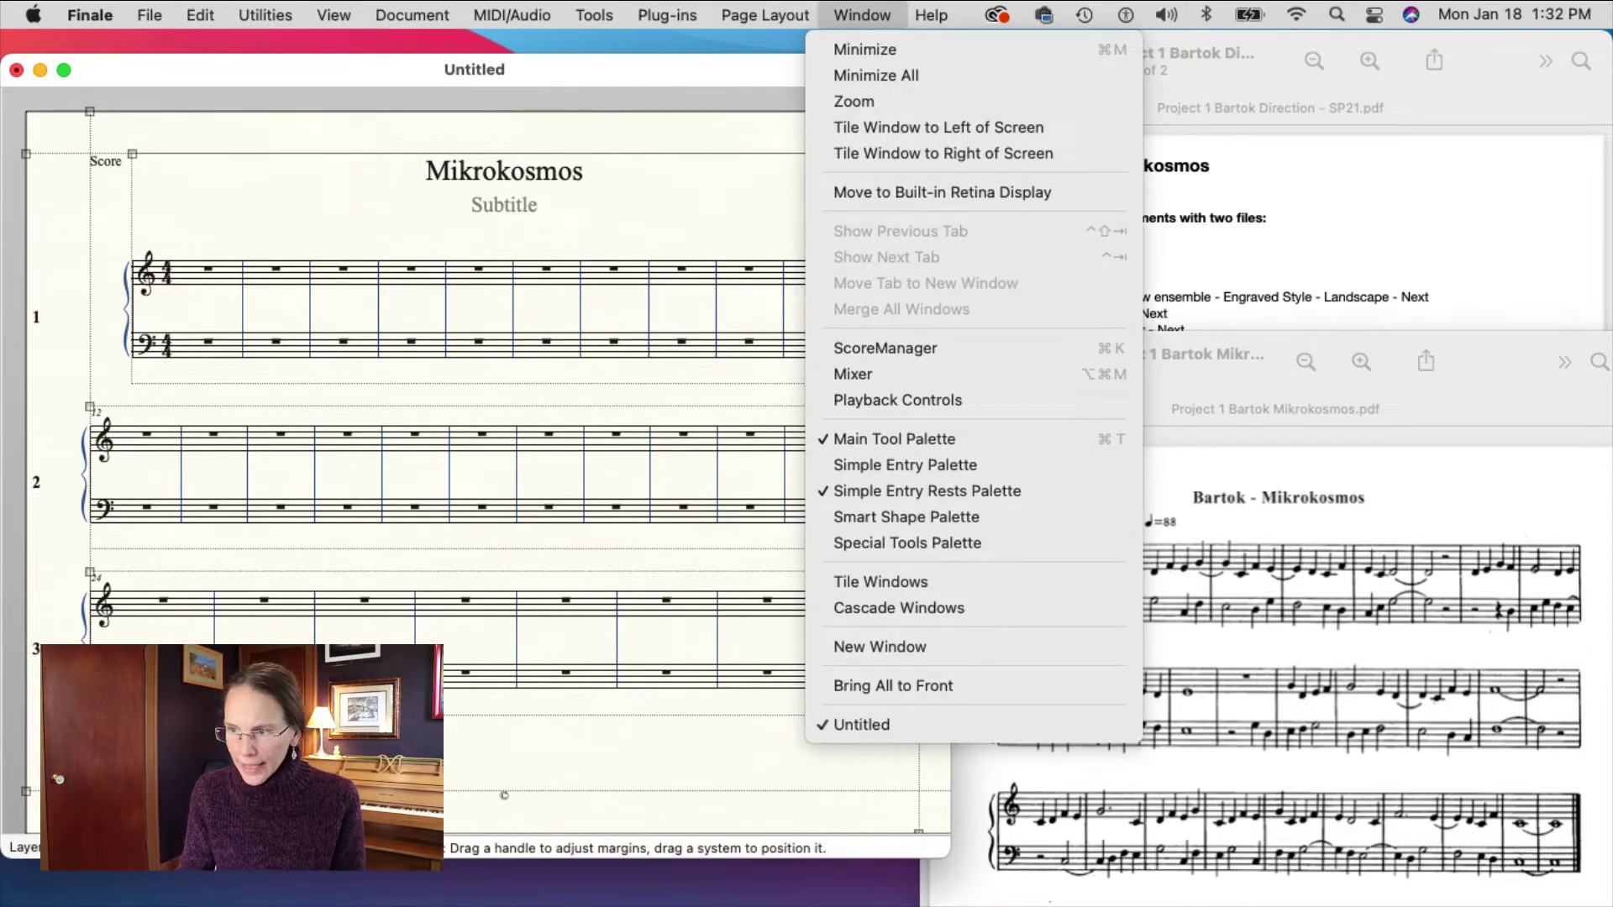
click(894, 439)
drag(1451, 18, 285, 47)
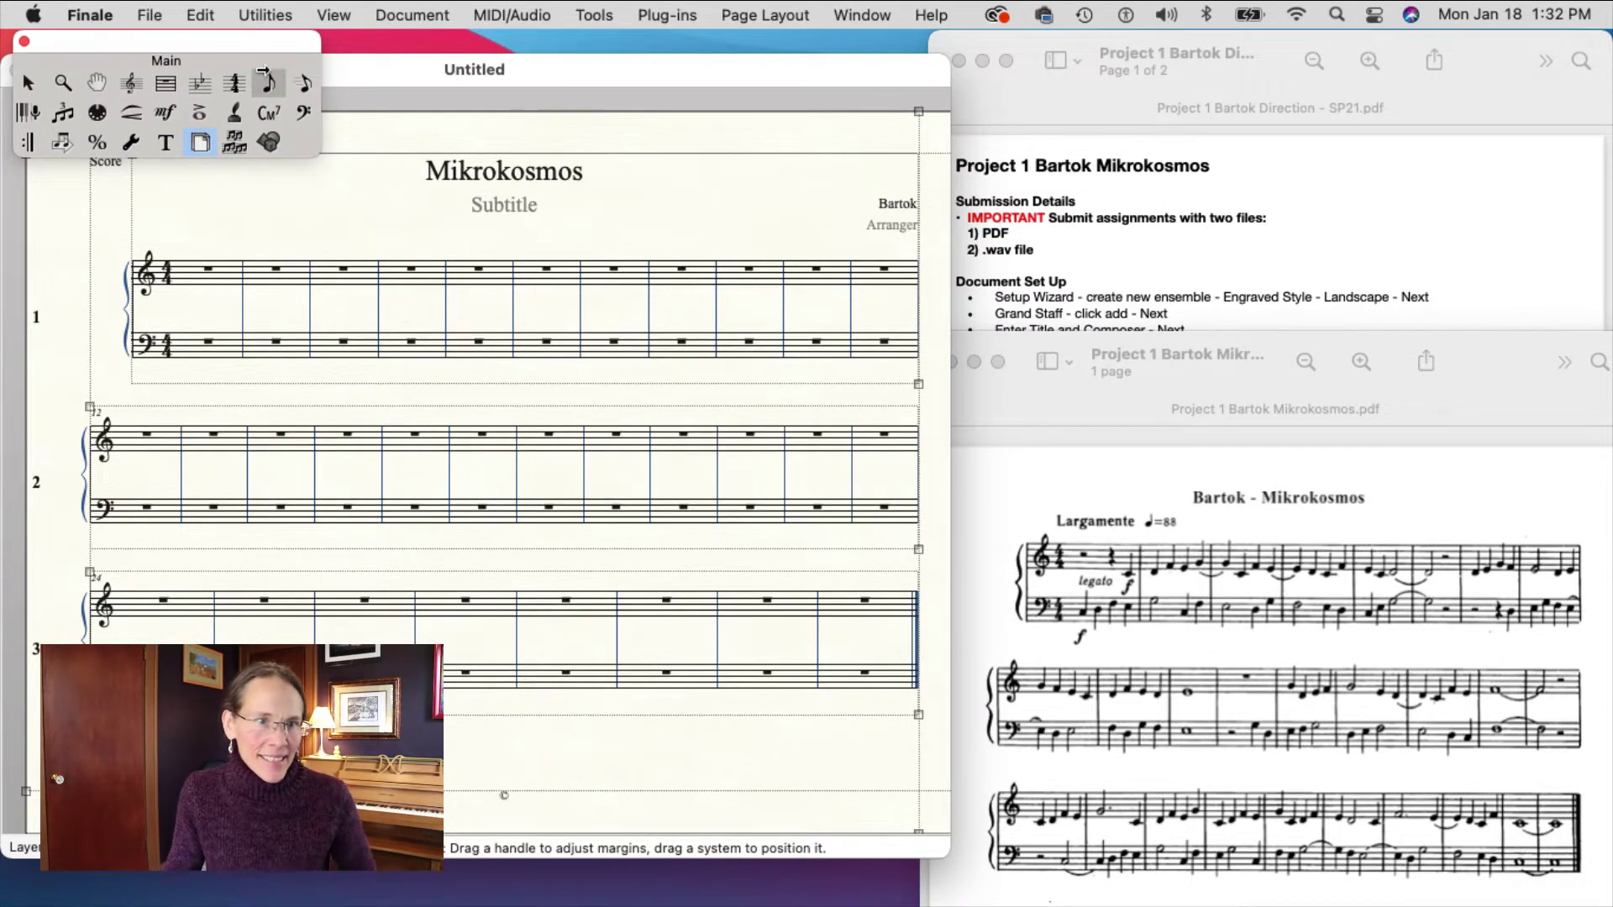
key(Escape)
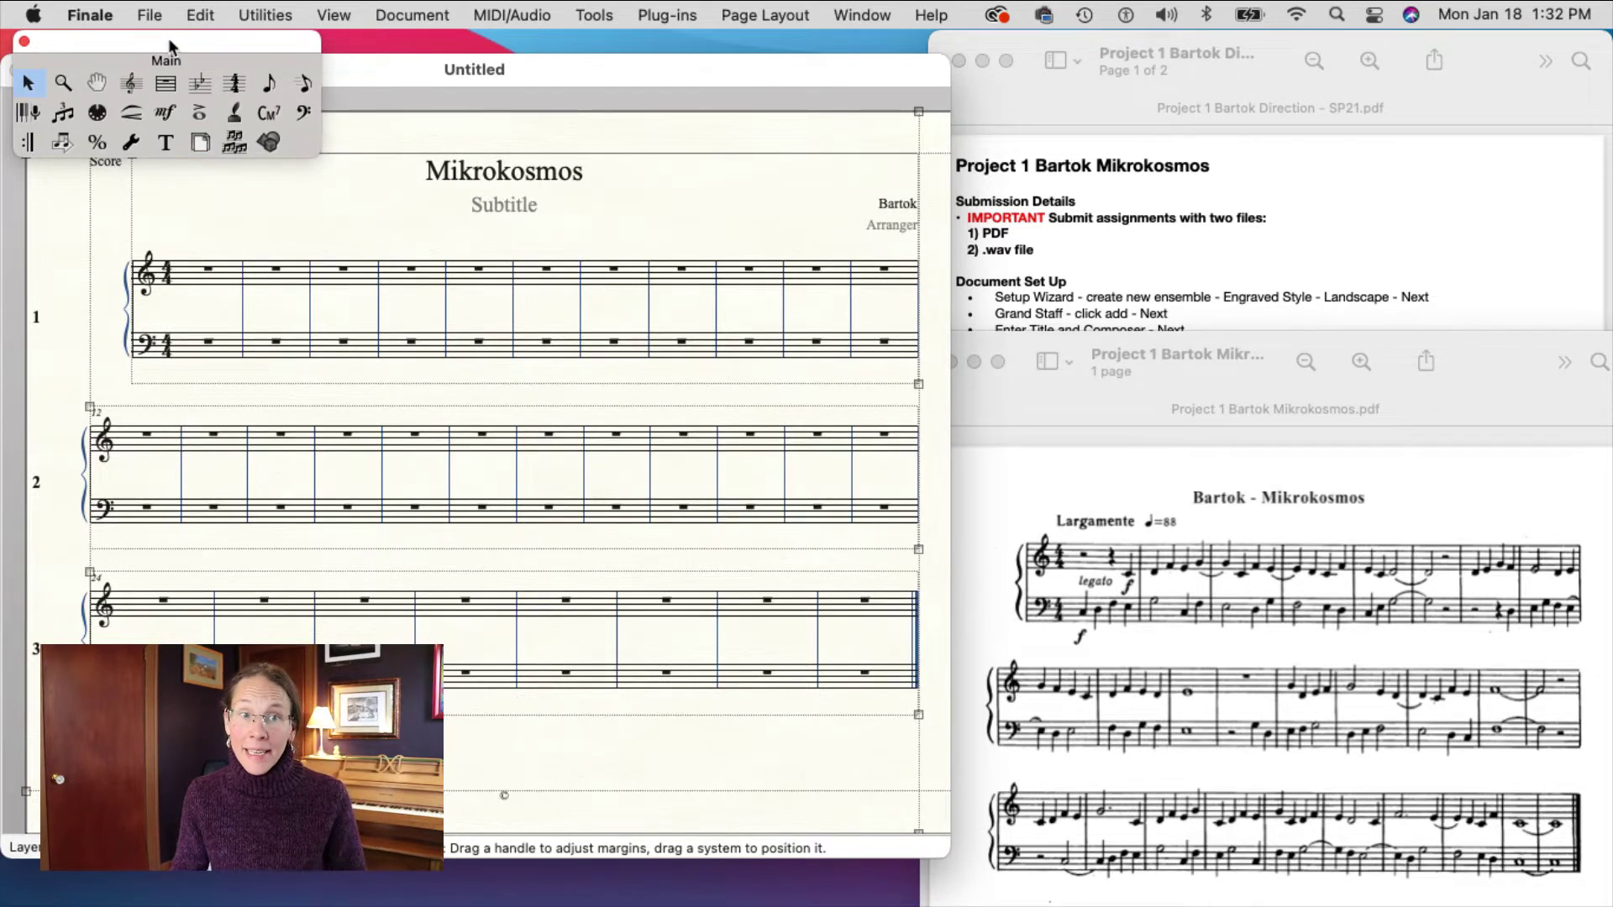
drag(168, 37, 165, 40)
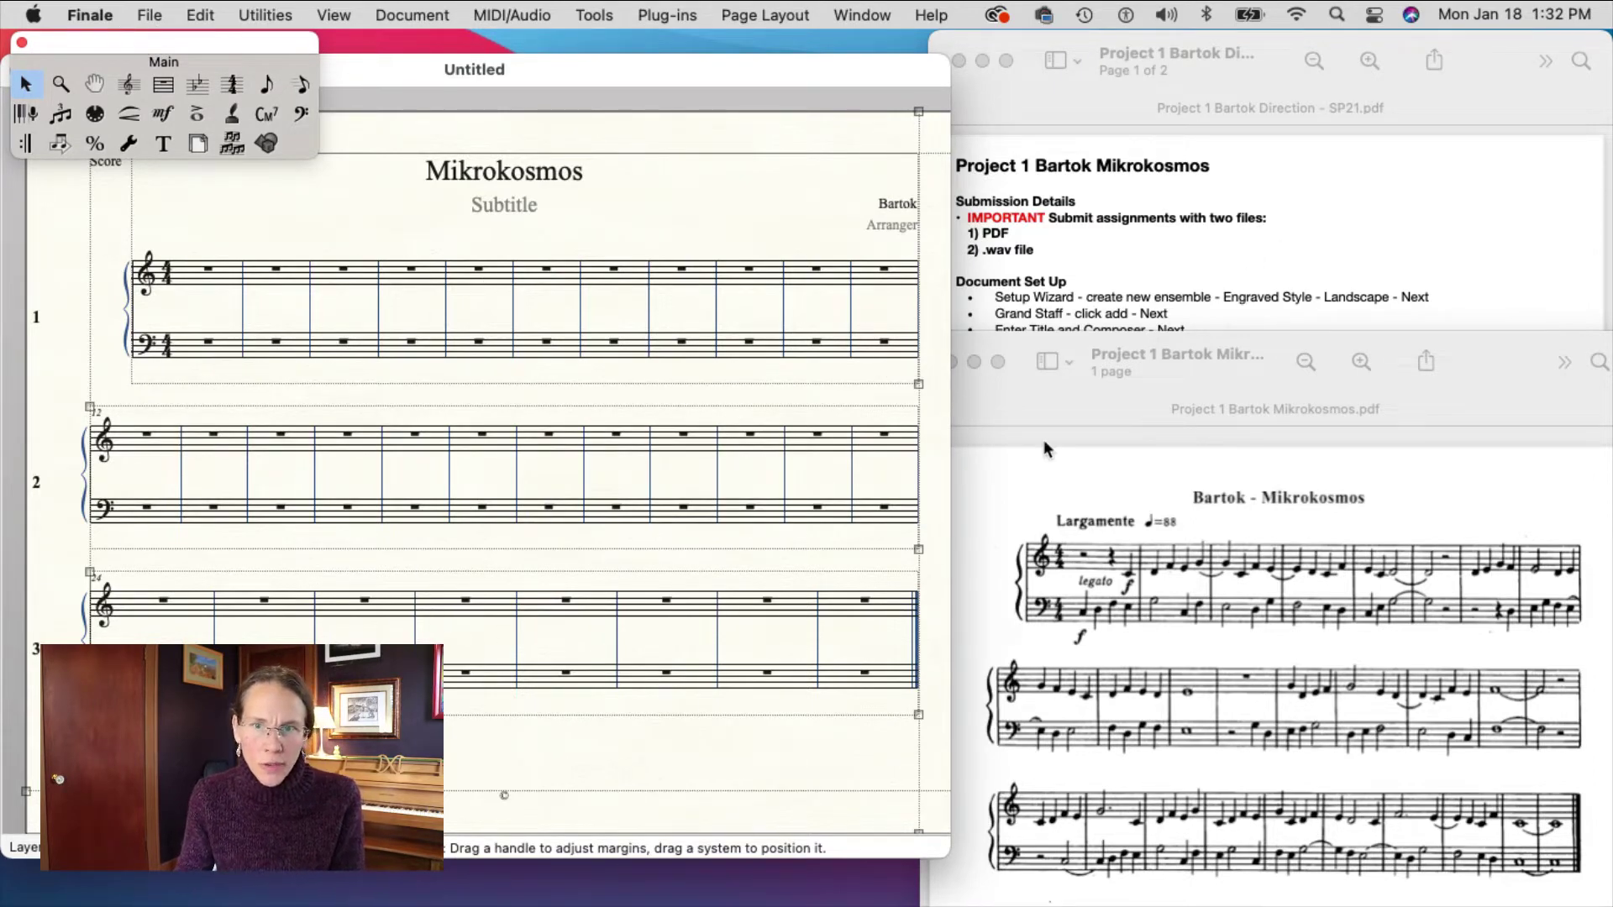
Review the Selection Tool directions in the project PDF and bring the Bartok score PDF back to the front.
click(1248, 248)
scroll(941, 347, down, 4)
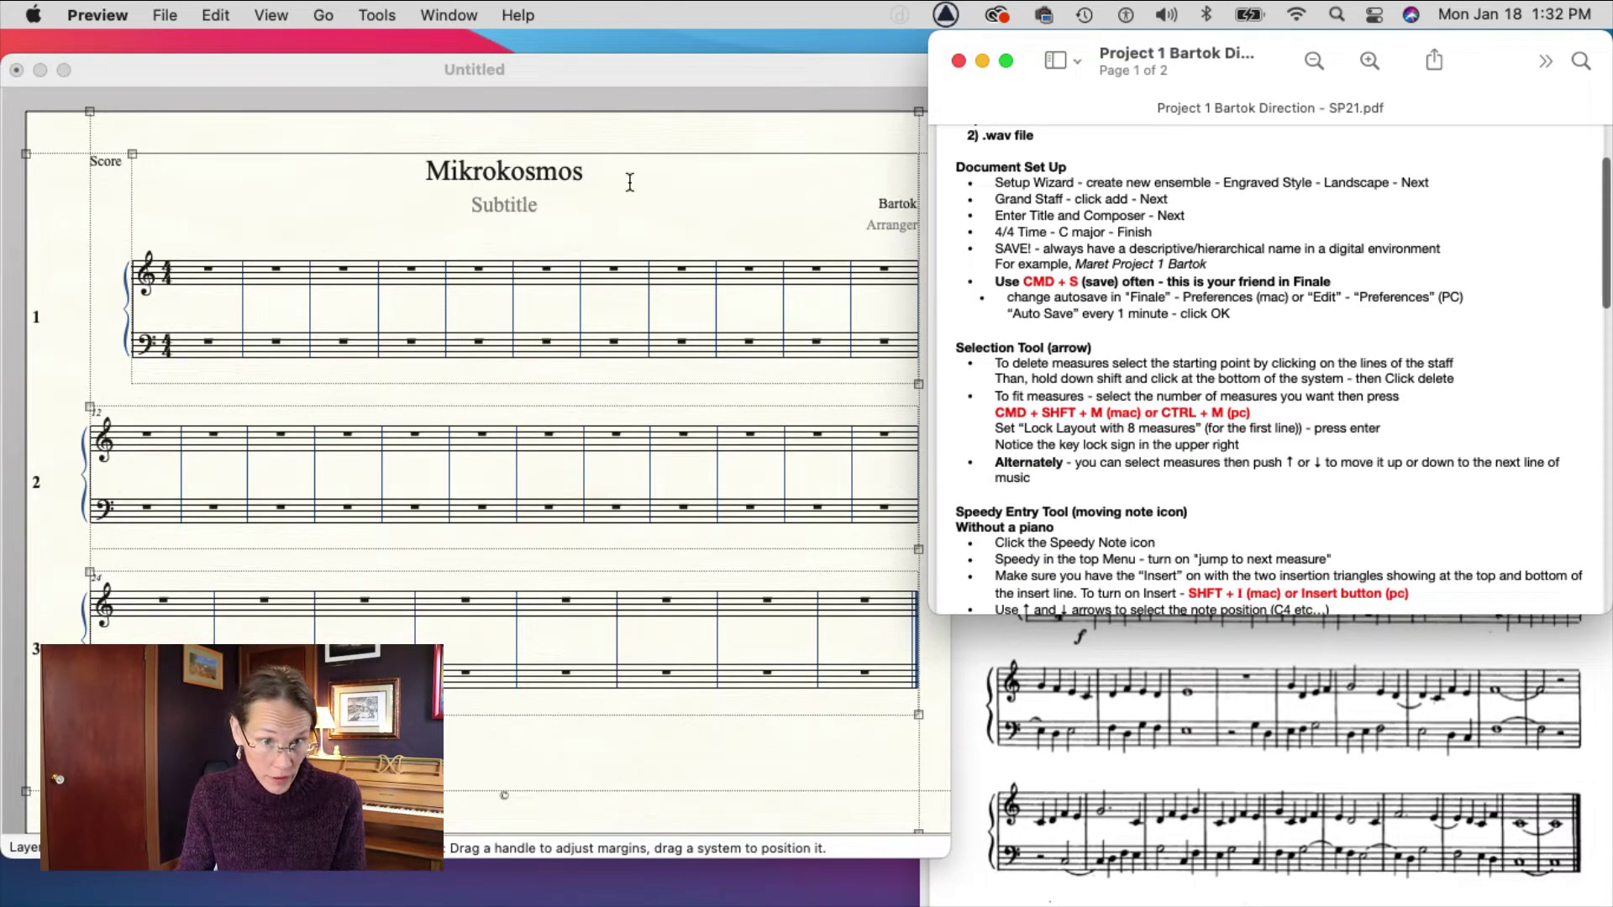
click(683, 189)
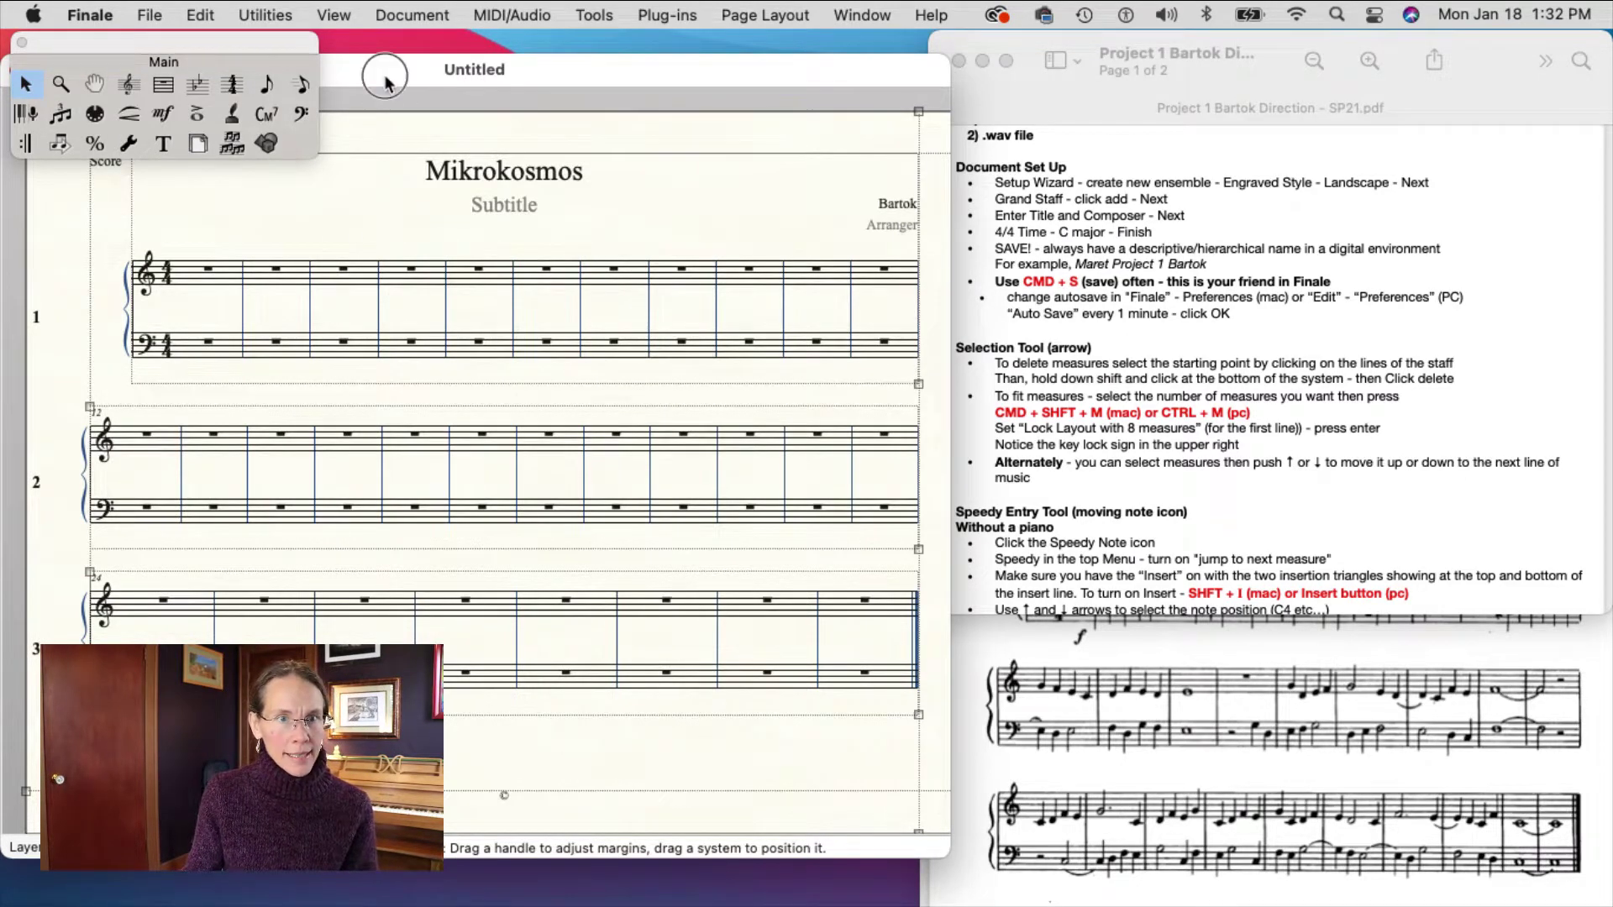
drag(385, 74, 386, 83)
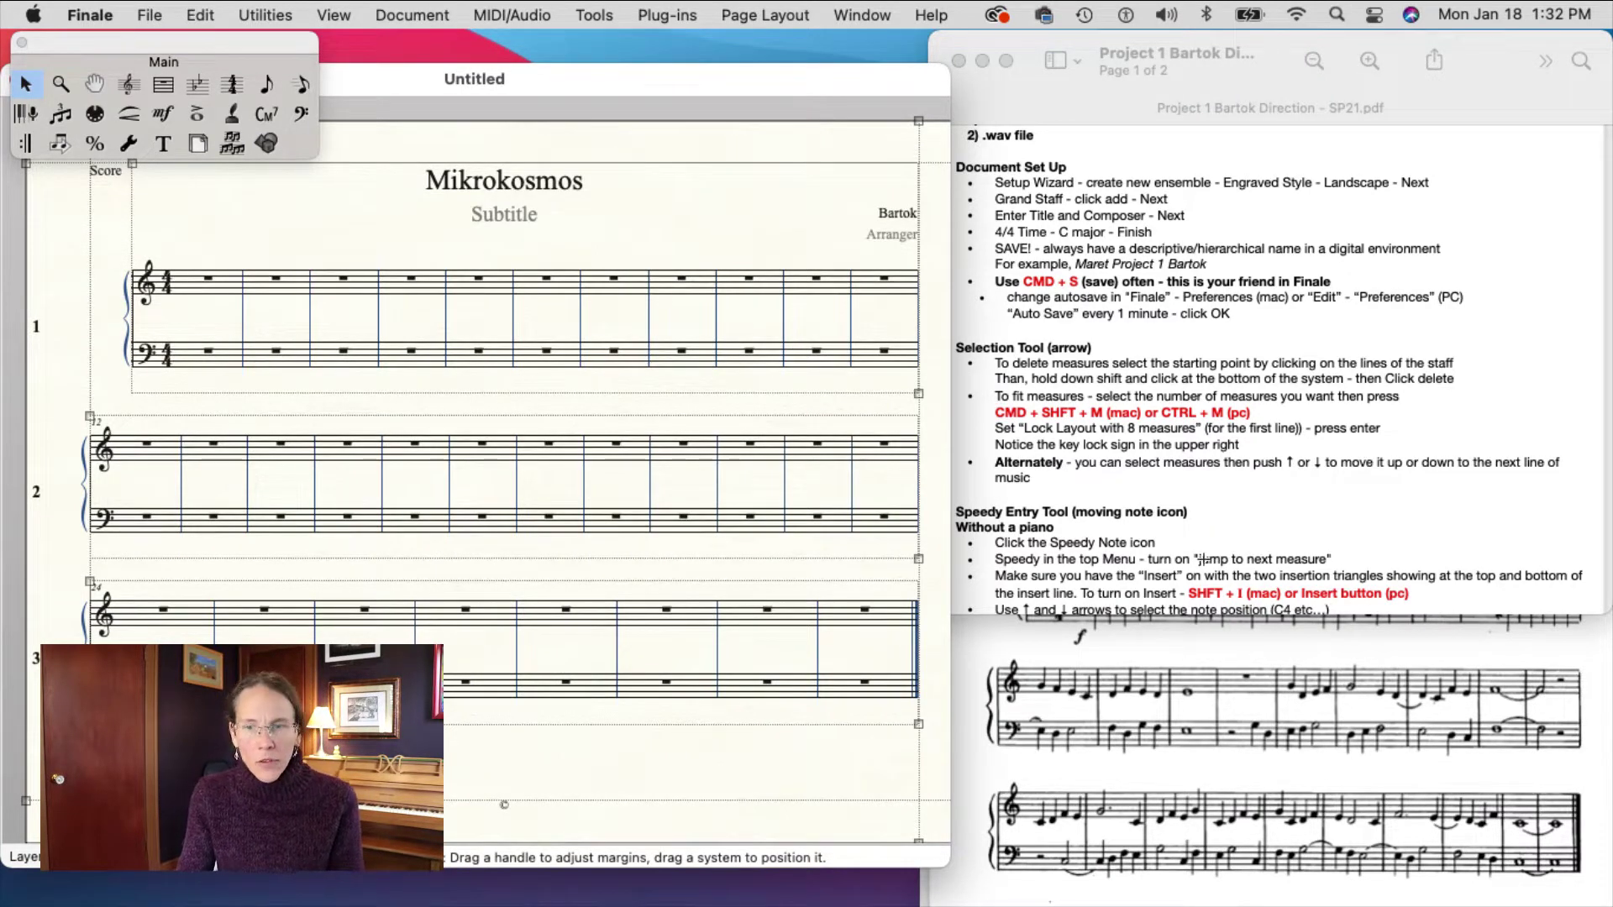
click(1177, 626)
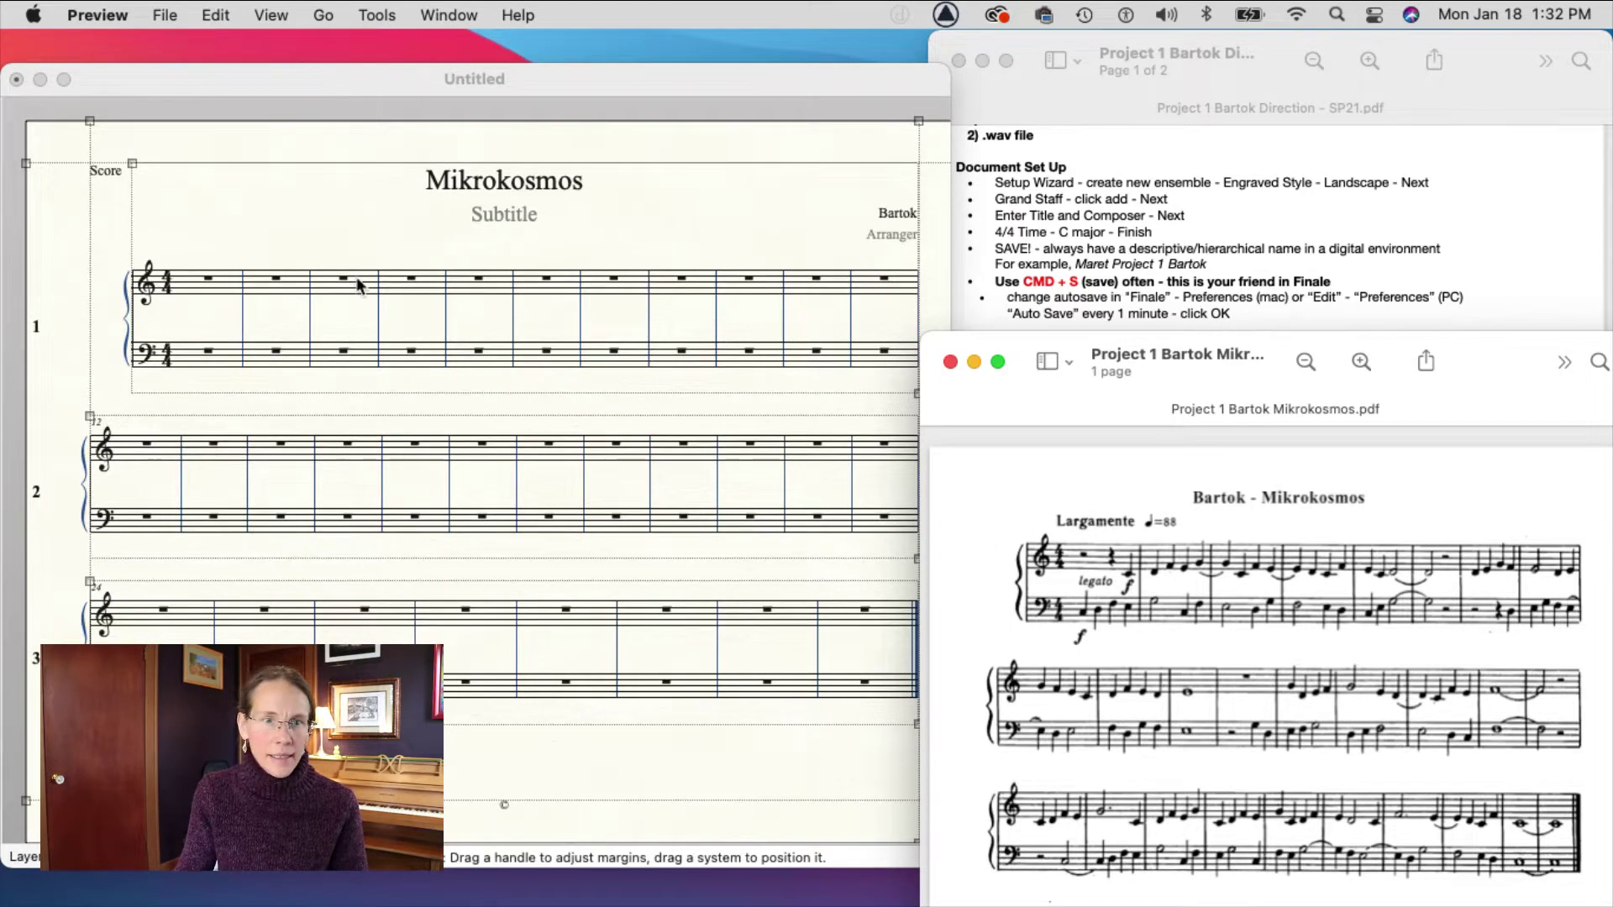
Return to the Finale score, move the Main Tool Palette clear of the first measures and activate the Selection Tool.
click(237, 215)
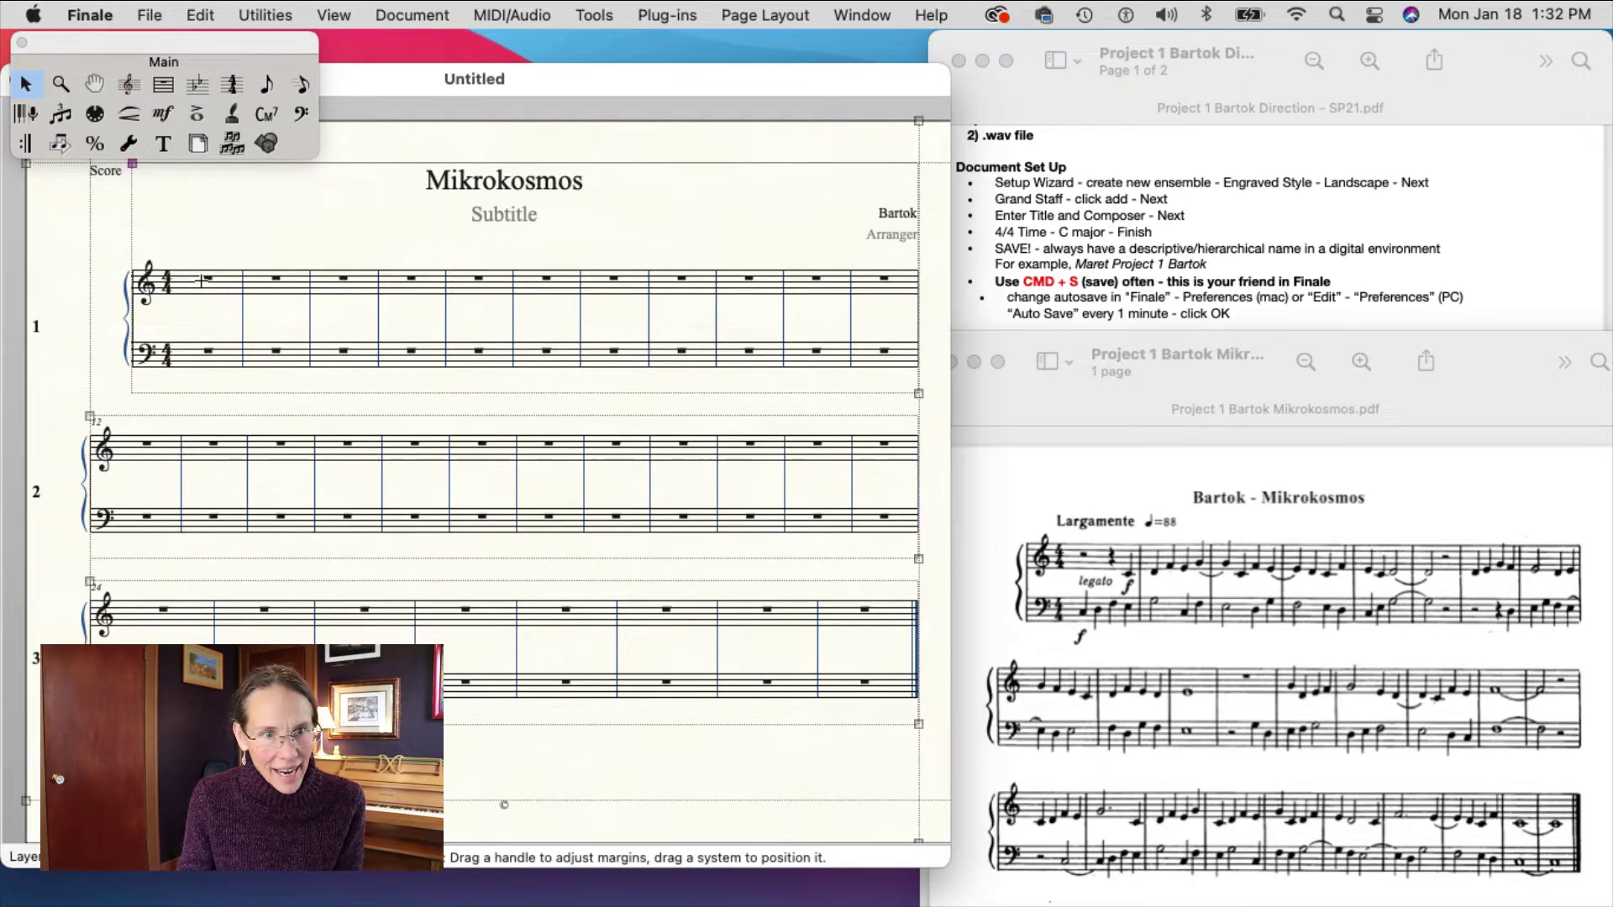
drag(117, 43, 402, 42)
click(309, 83)
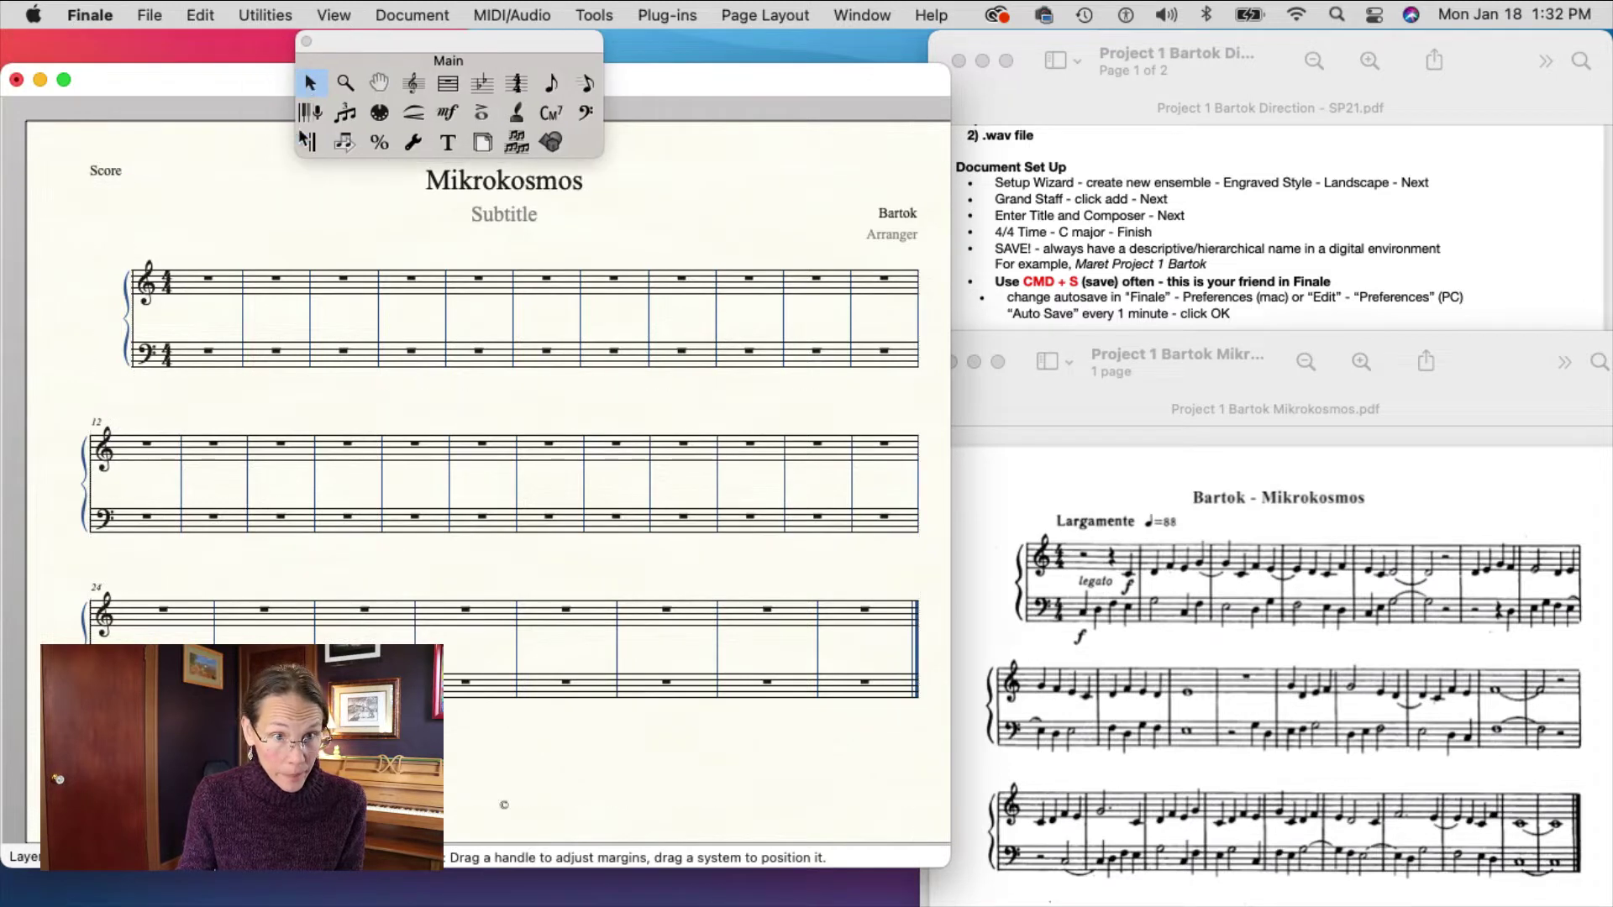
Try selecting single measures on the treble and bass staves of the first system, and clear the selection.
click(204, 295)
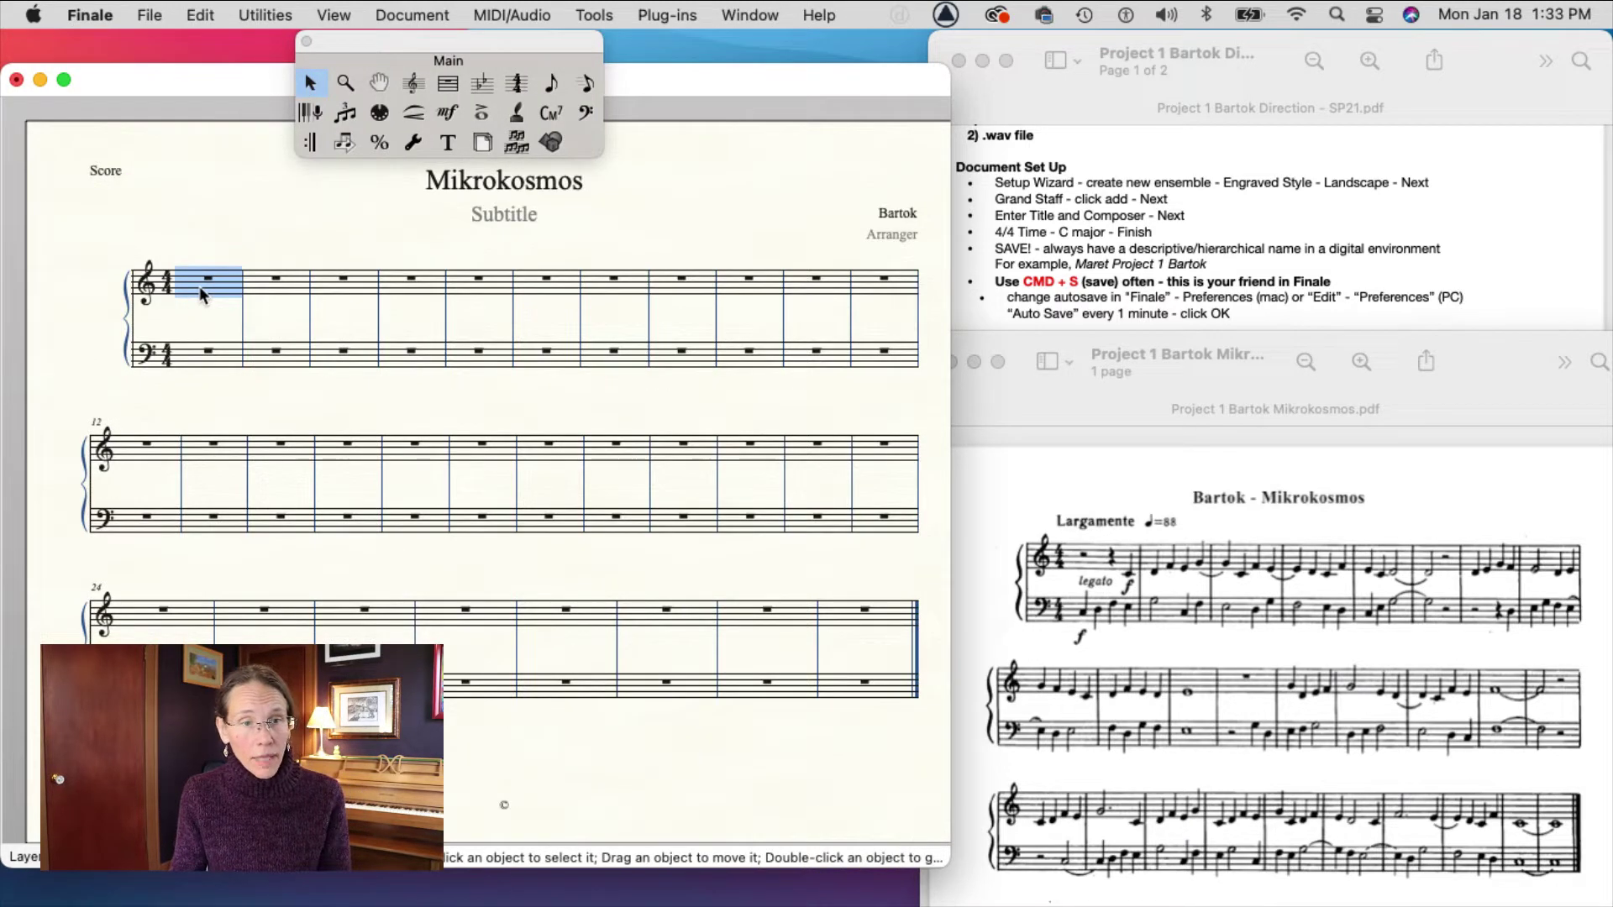
click(200, 363)
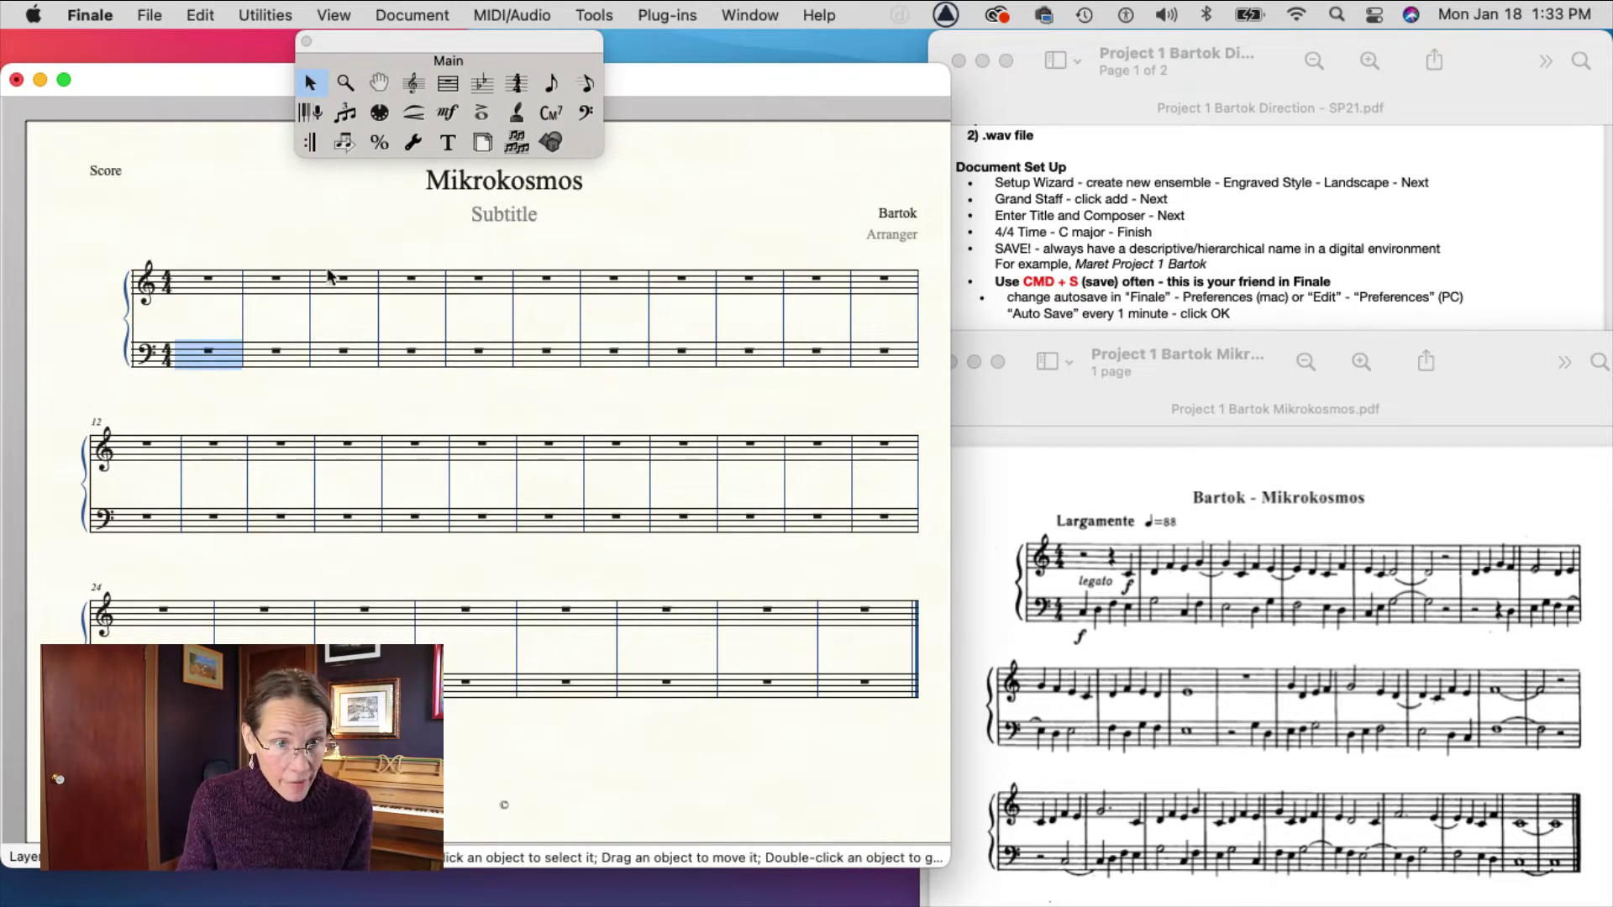
click(277, 289)
click(210, 290)
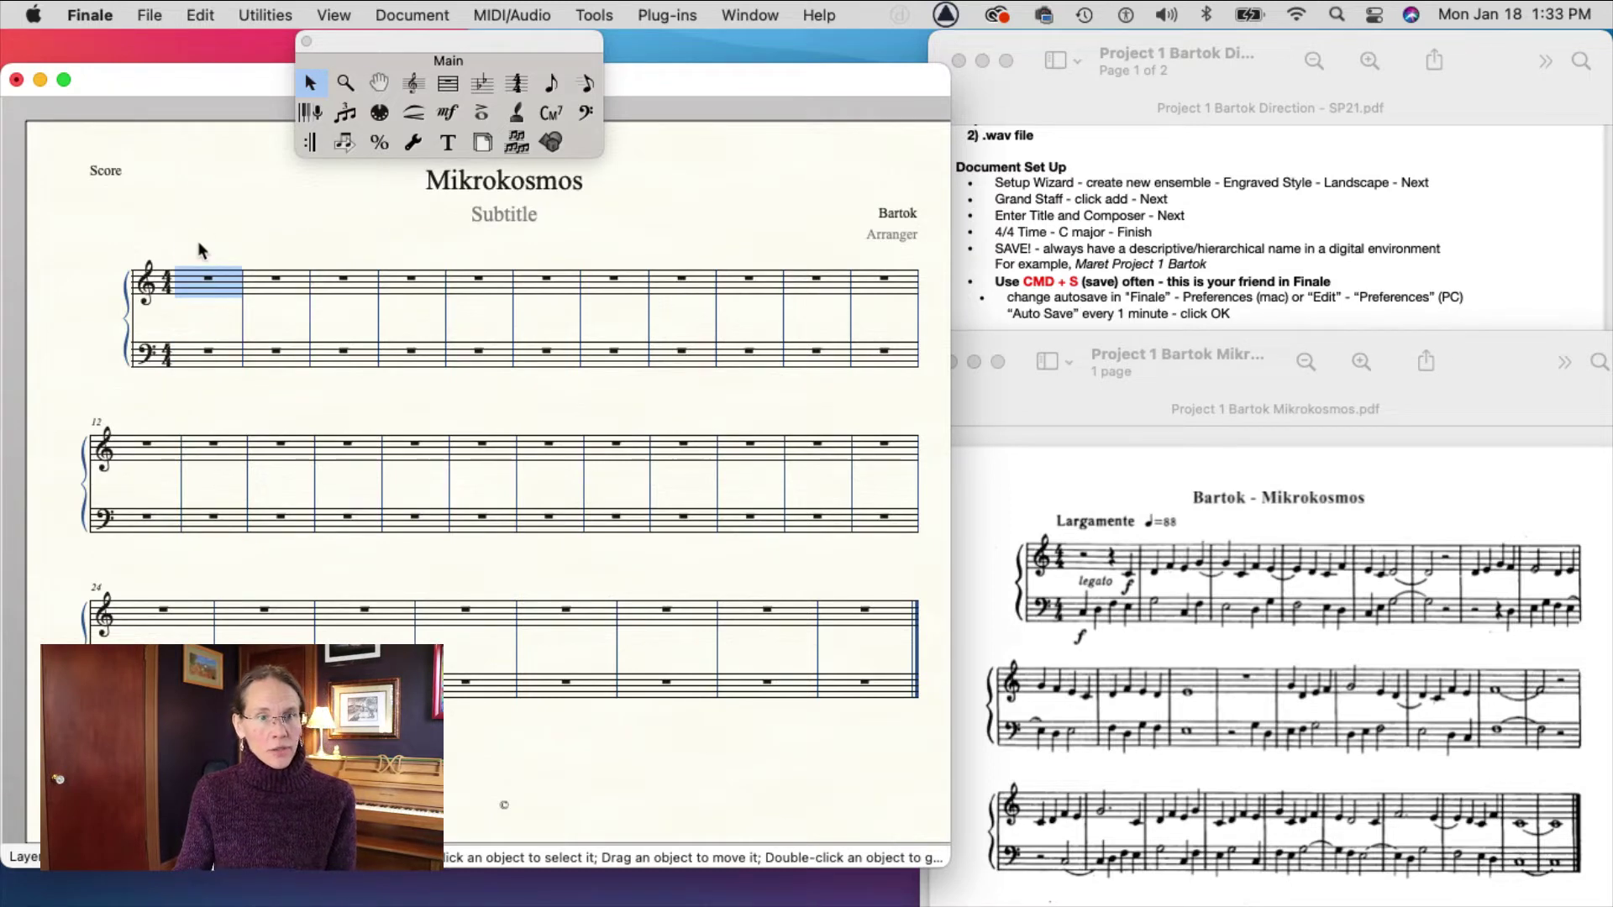
click(207, 325)
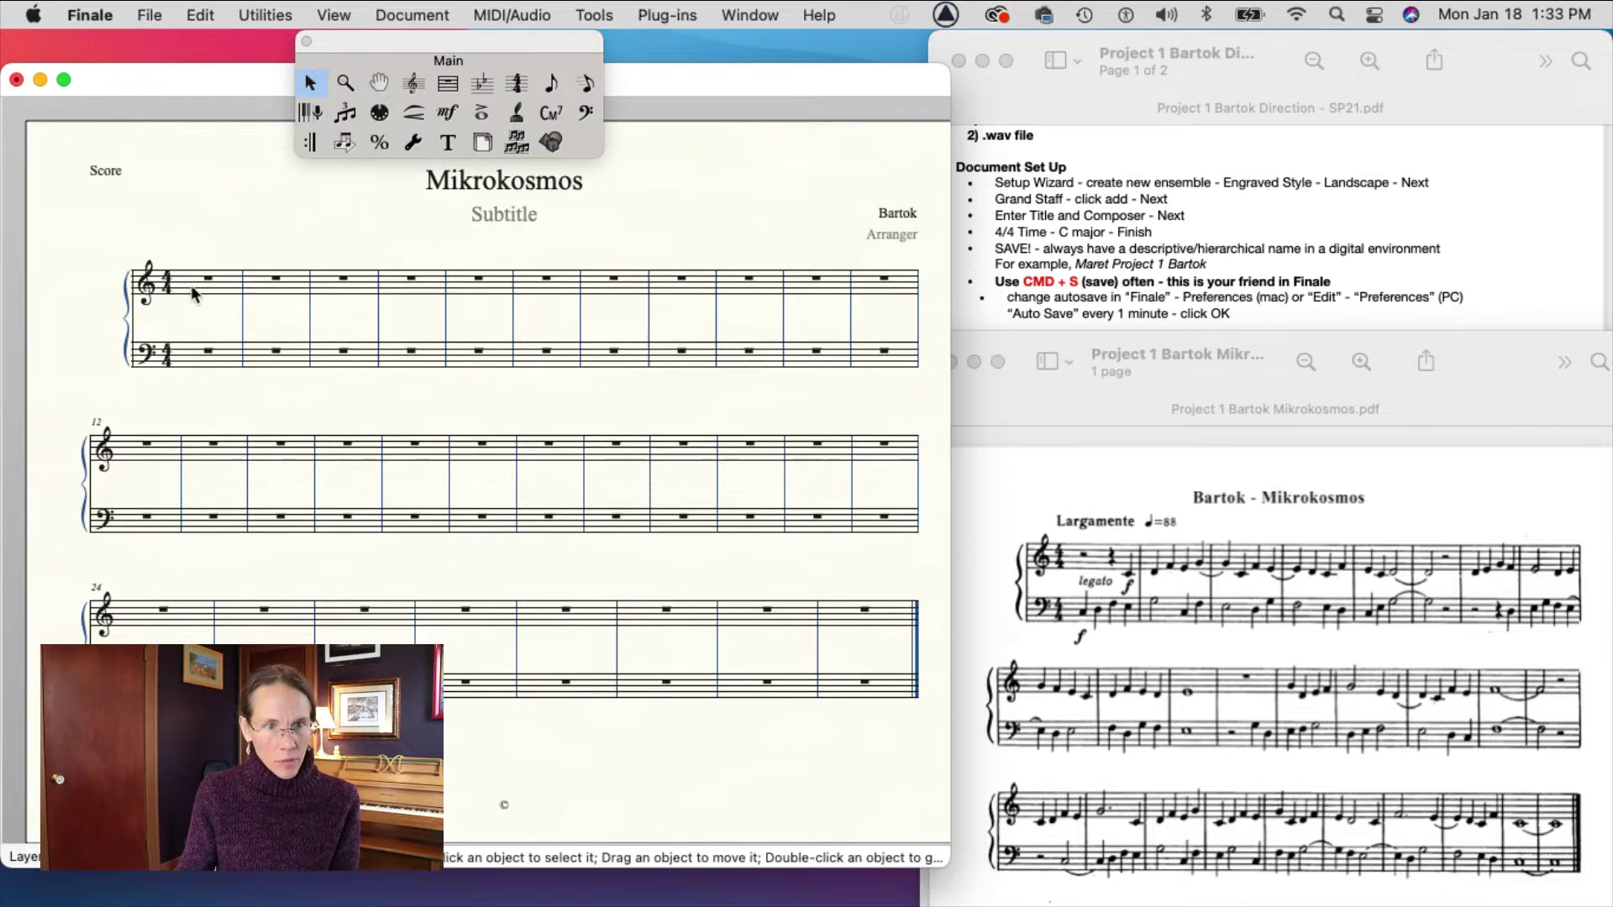
Select measures 1 through 8 on both staves and lock their layout with 8 measures per system using Fit Measures.
click(193, 291)
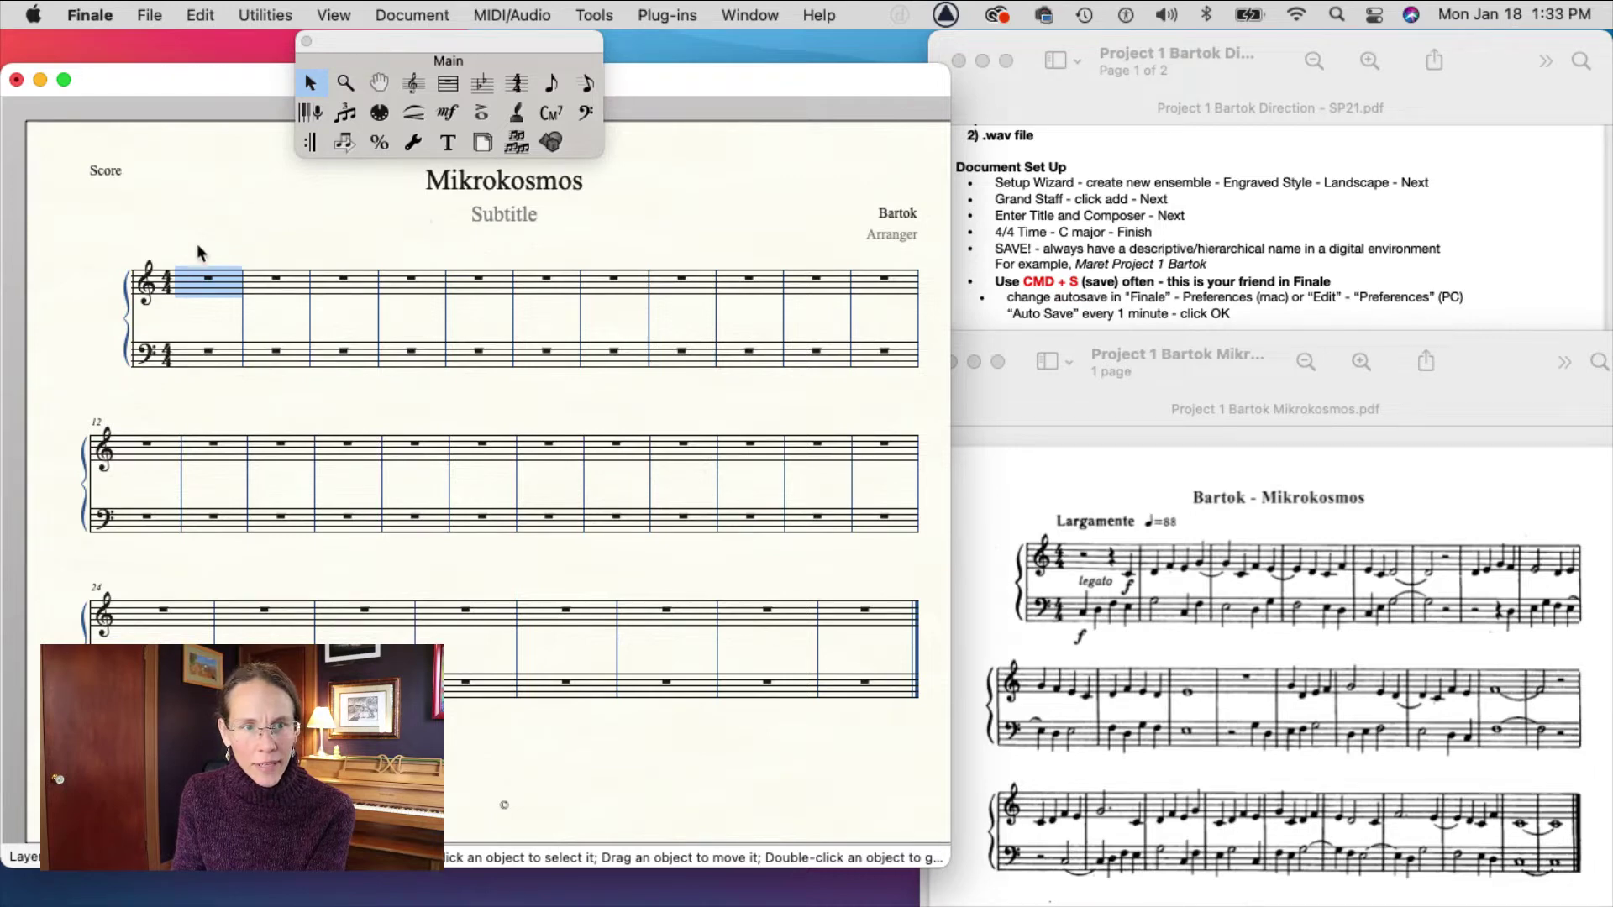
shift+click(704, 370)
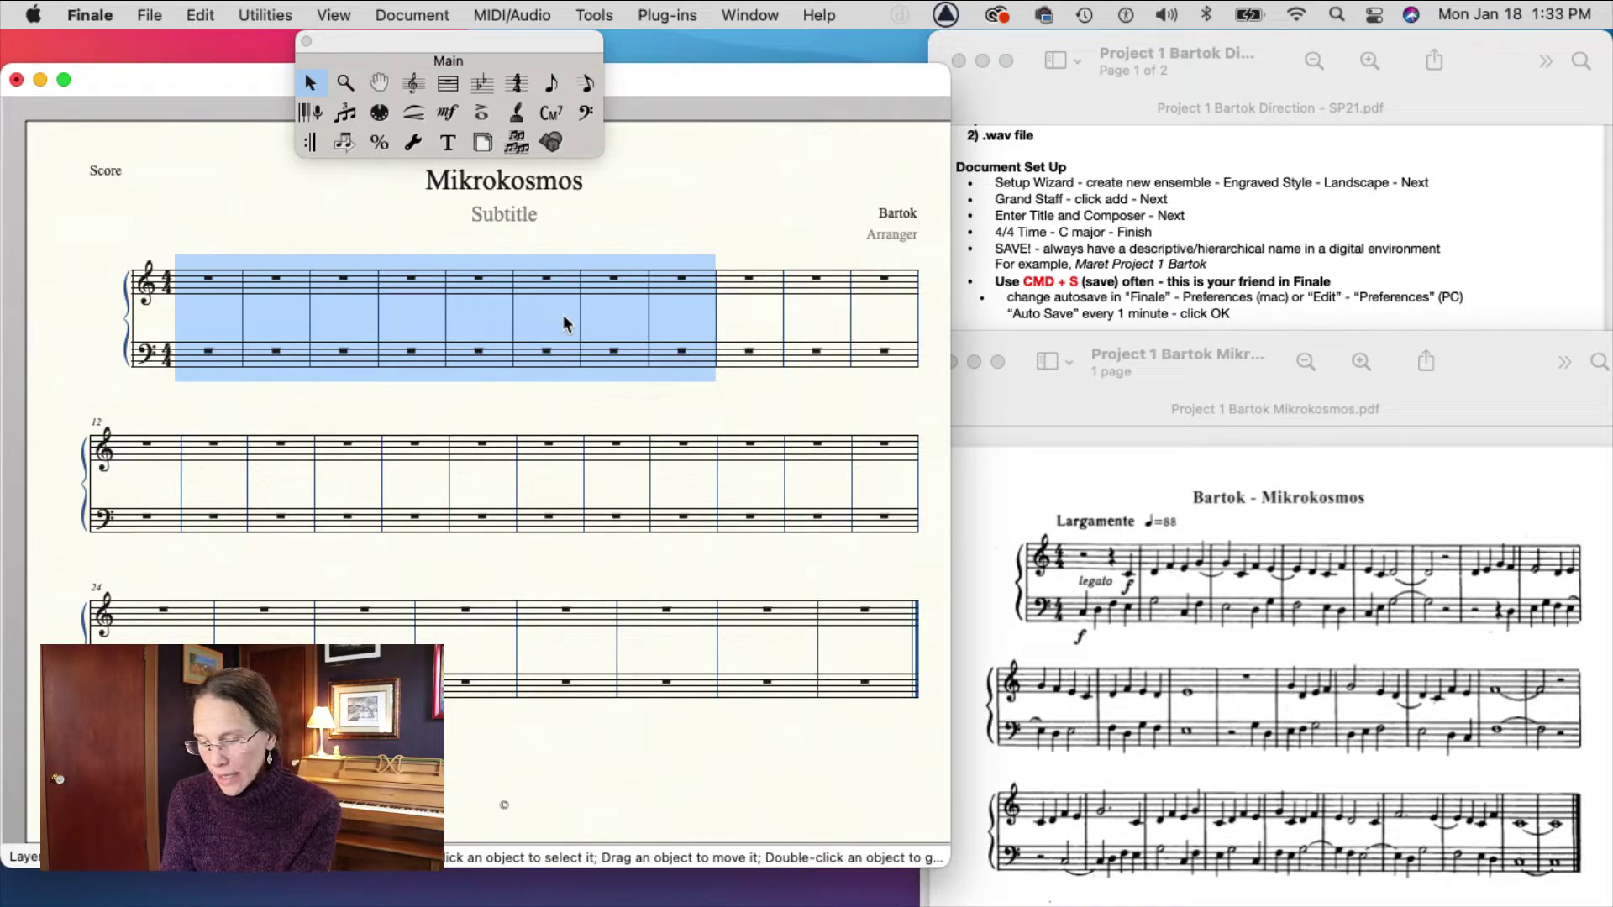
key(super+m)
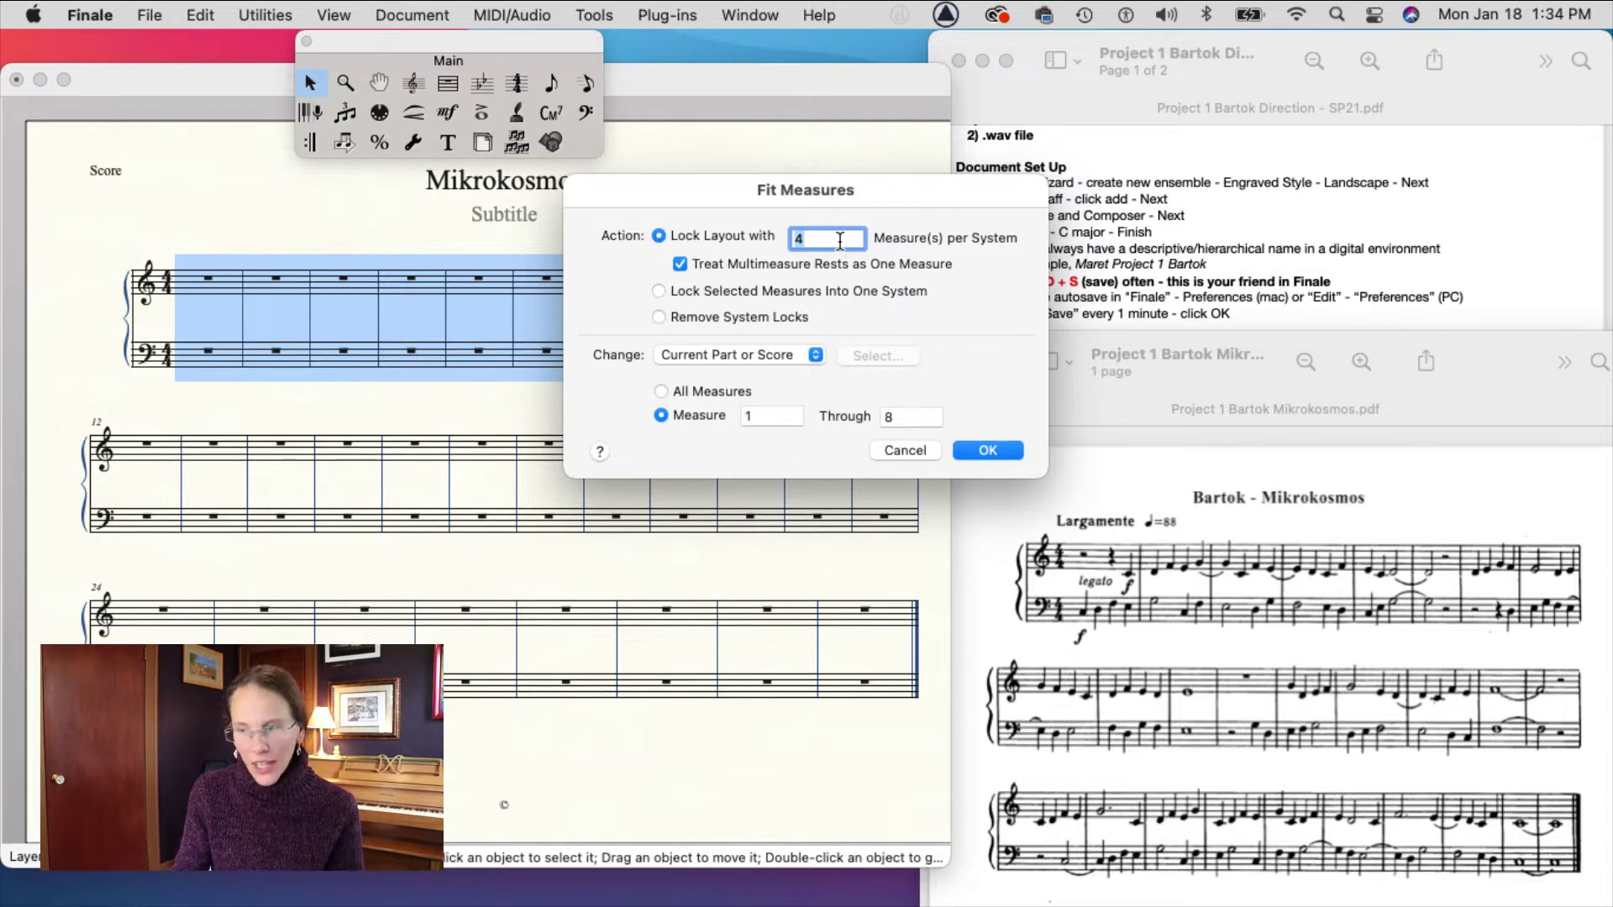
text(8)
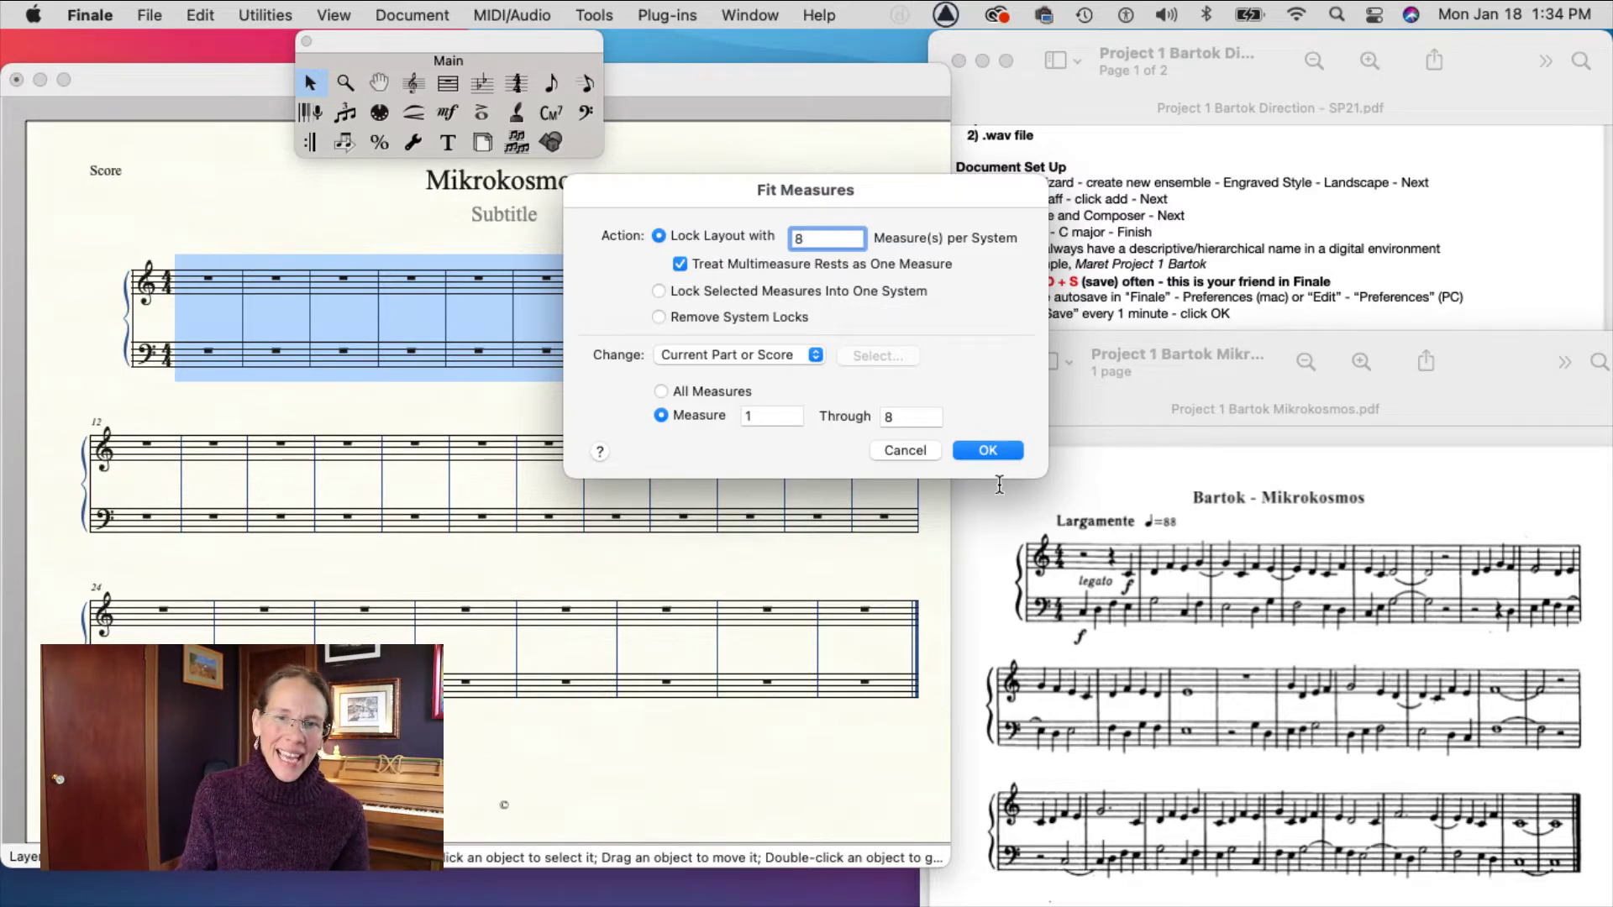
click(994, 454)
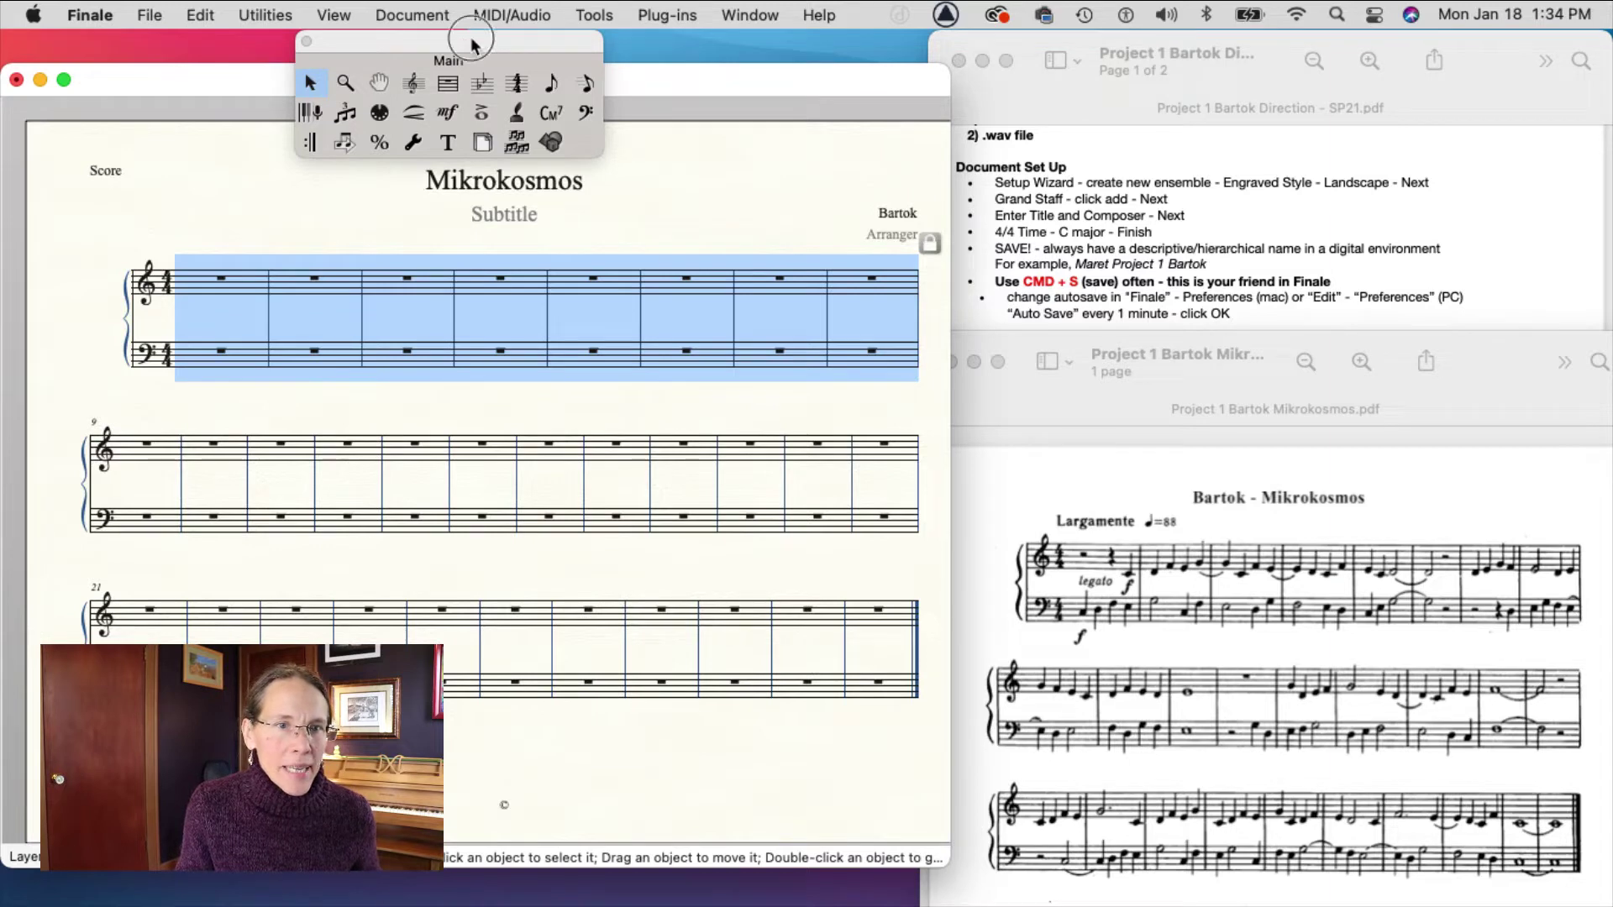
Move the Main Tool Palette off the score window's title and open a Speedy Entry frame on the second treble measure.
drag(475, 43, 269, 42)
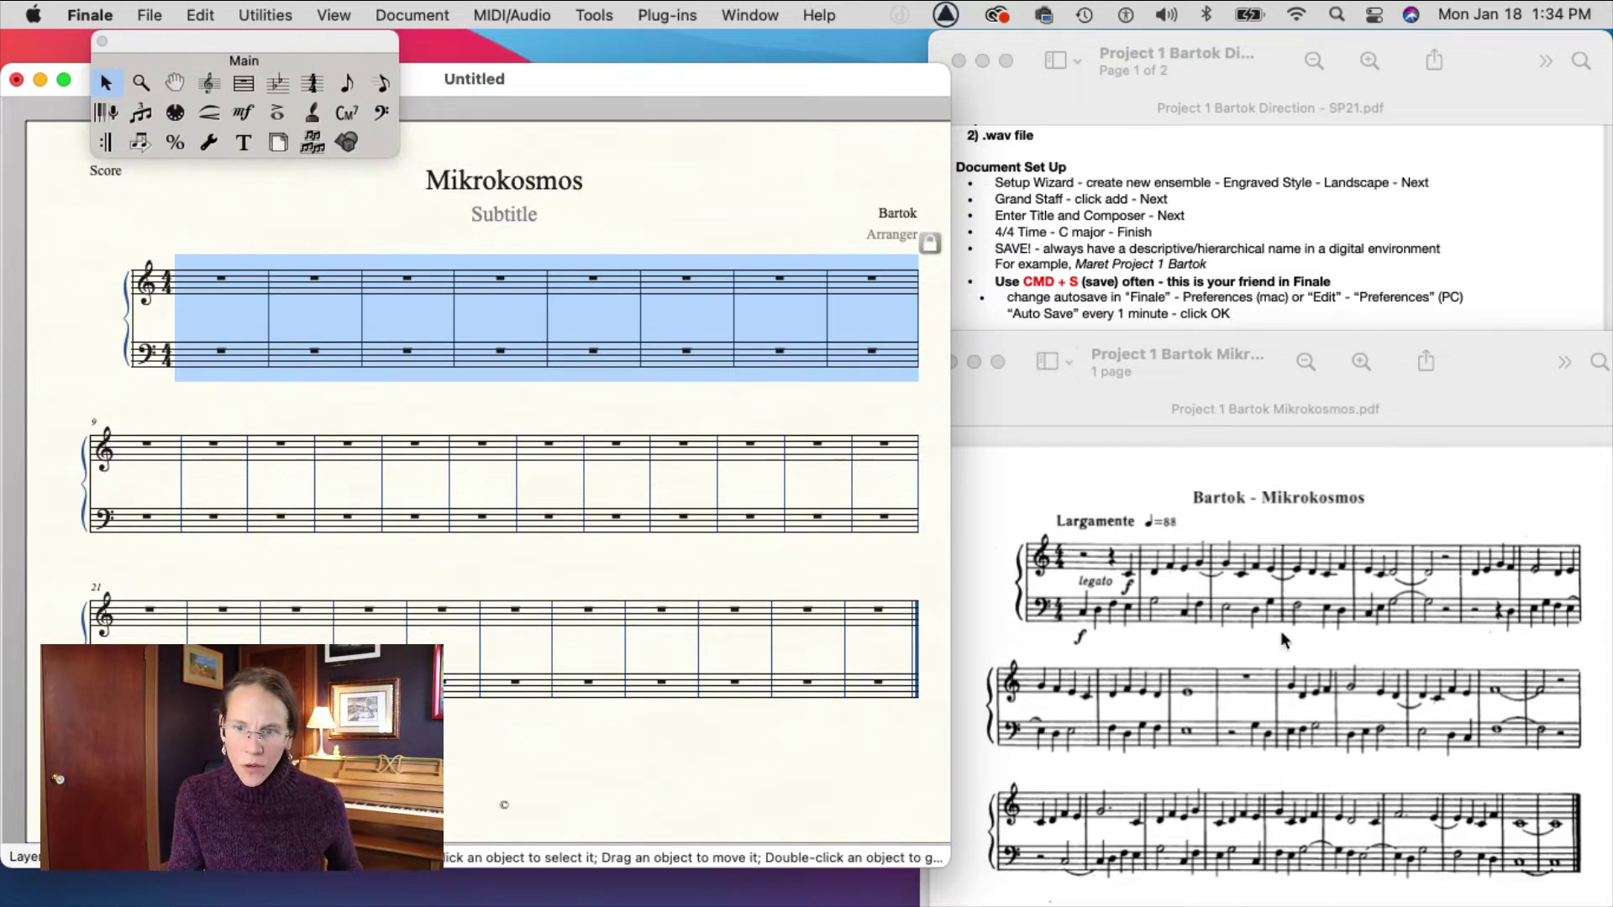
click(385, 87)
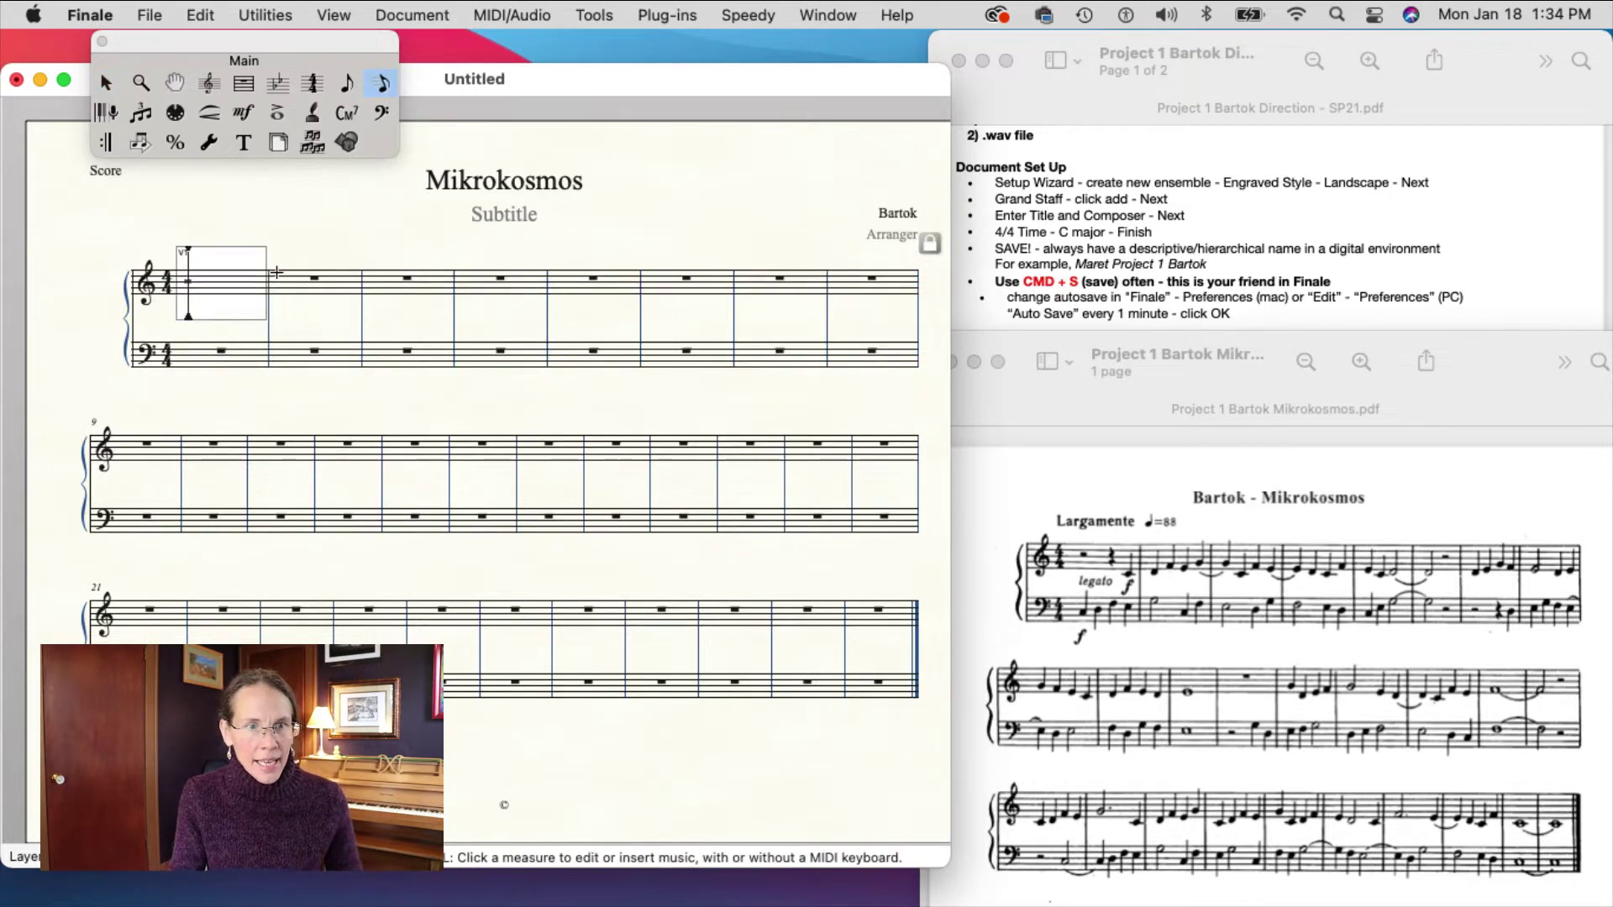
click(307, 279)
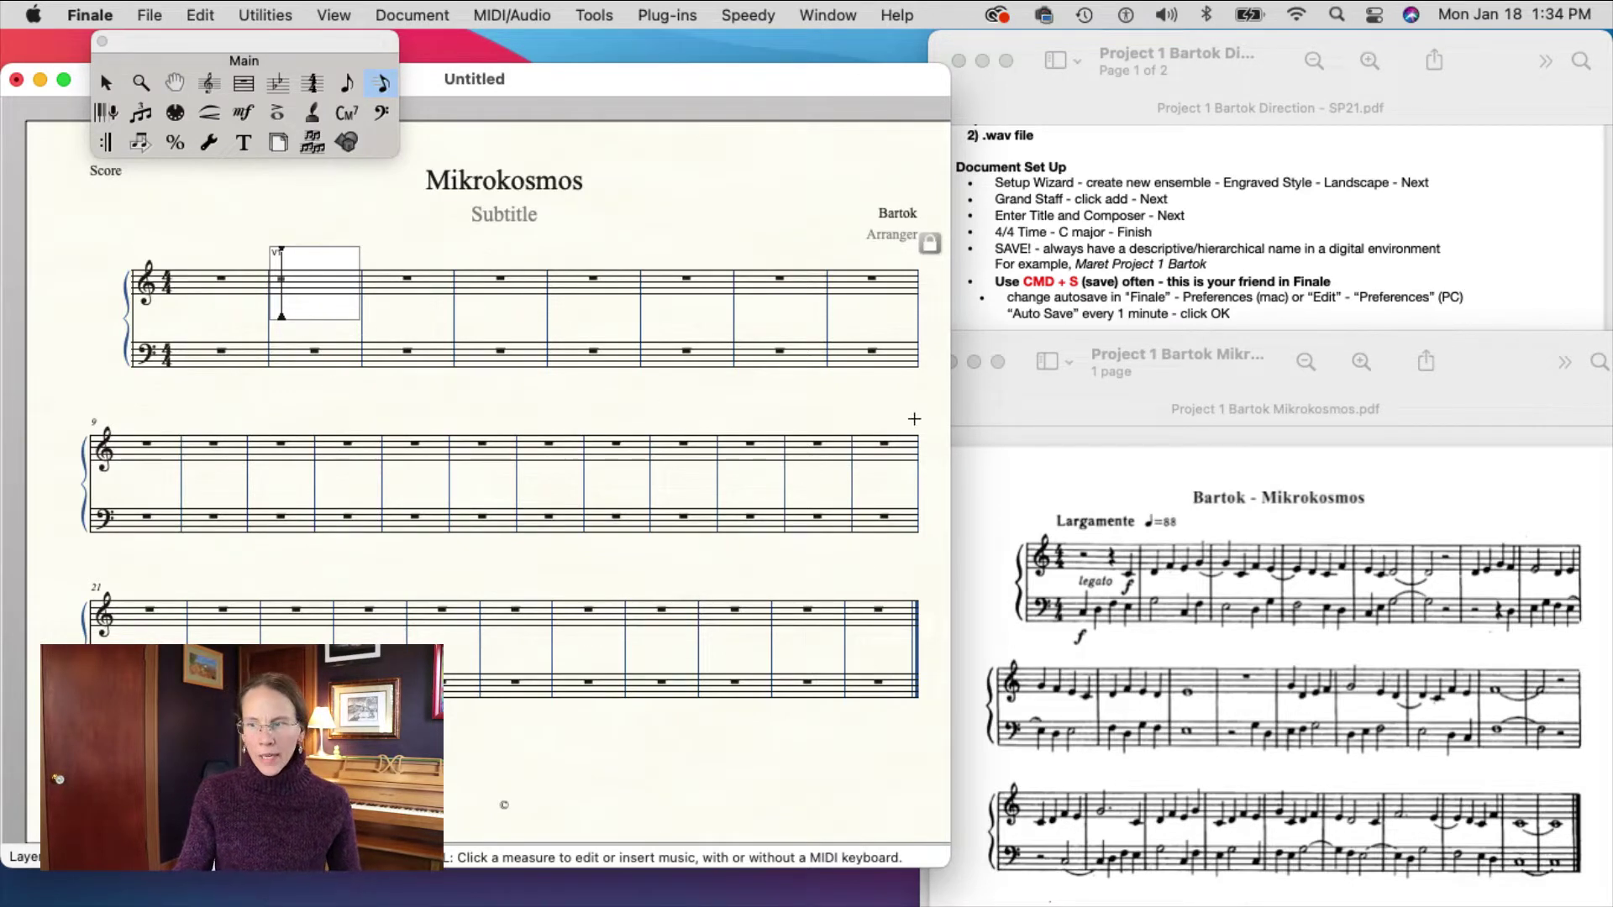
Try placing the Speedy Entry frame on various treble and bass measures of the first system, ending on the first bass measure.
click(389, 315)
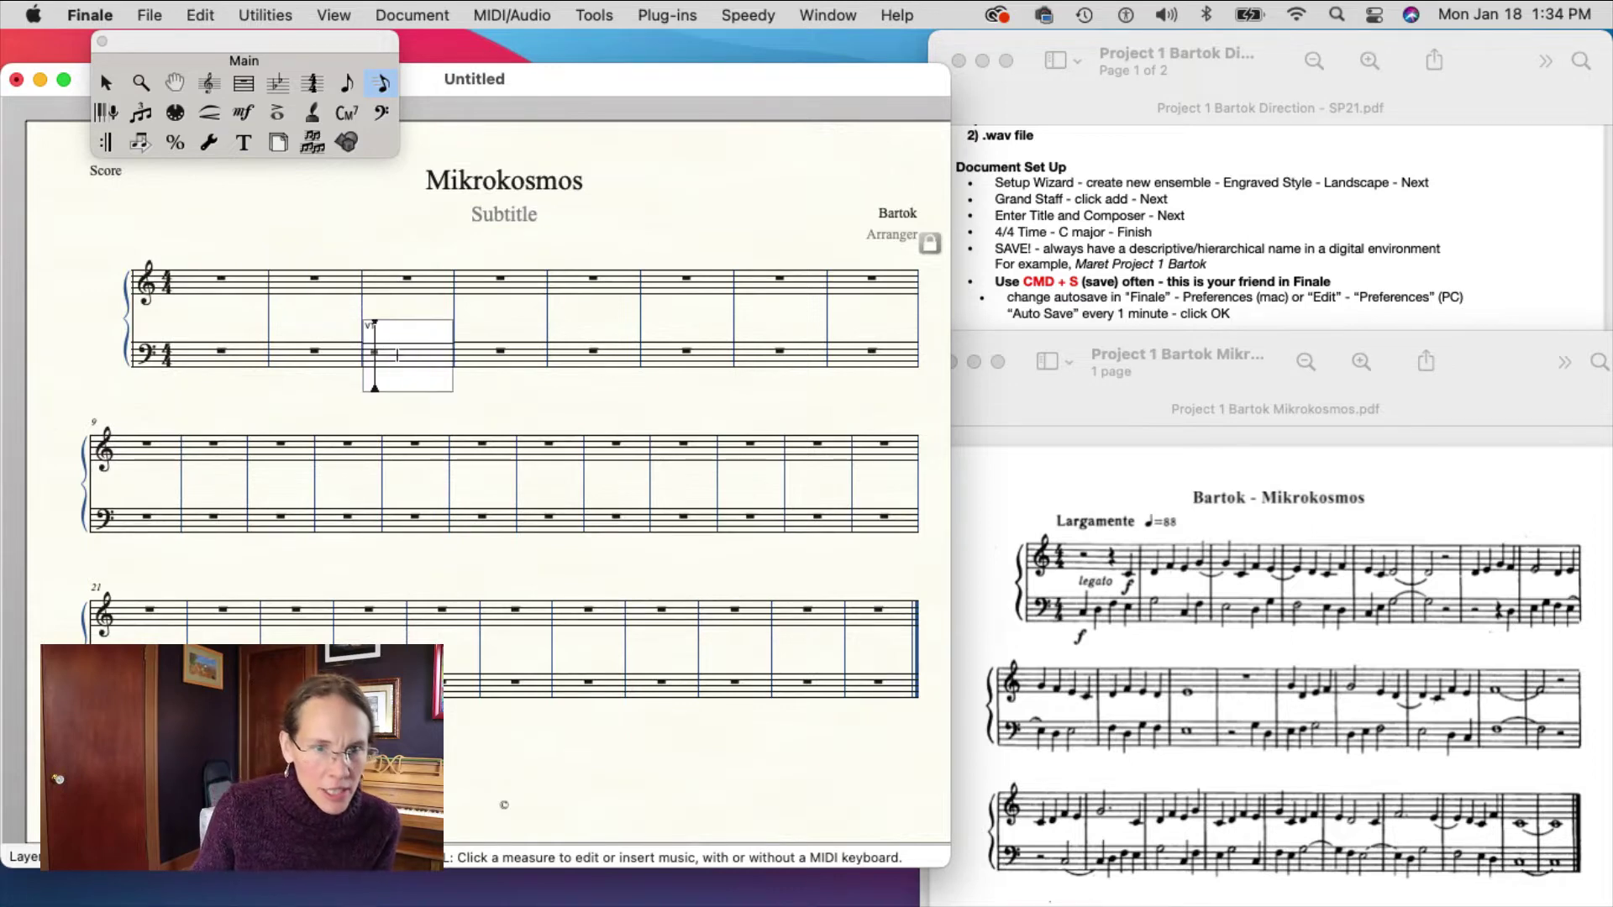
click(501, 283)
click(597, 283)
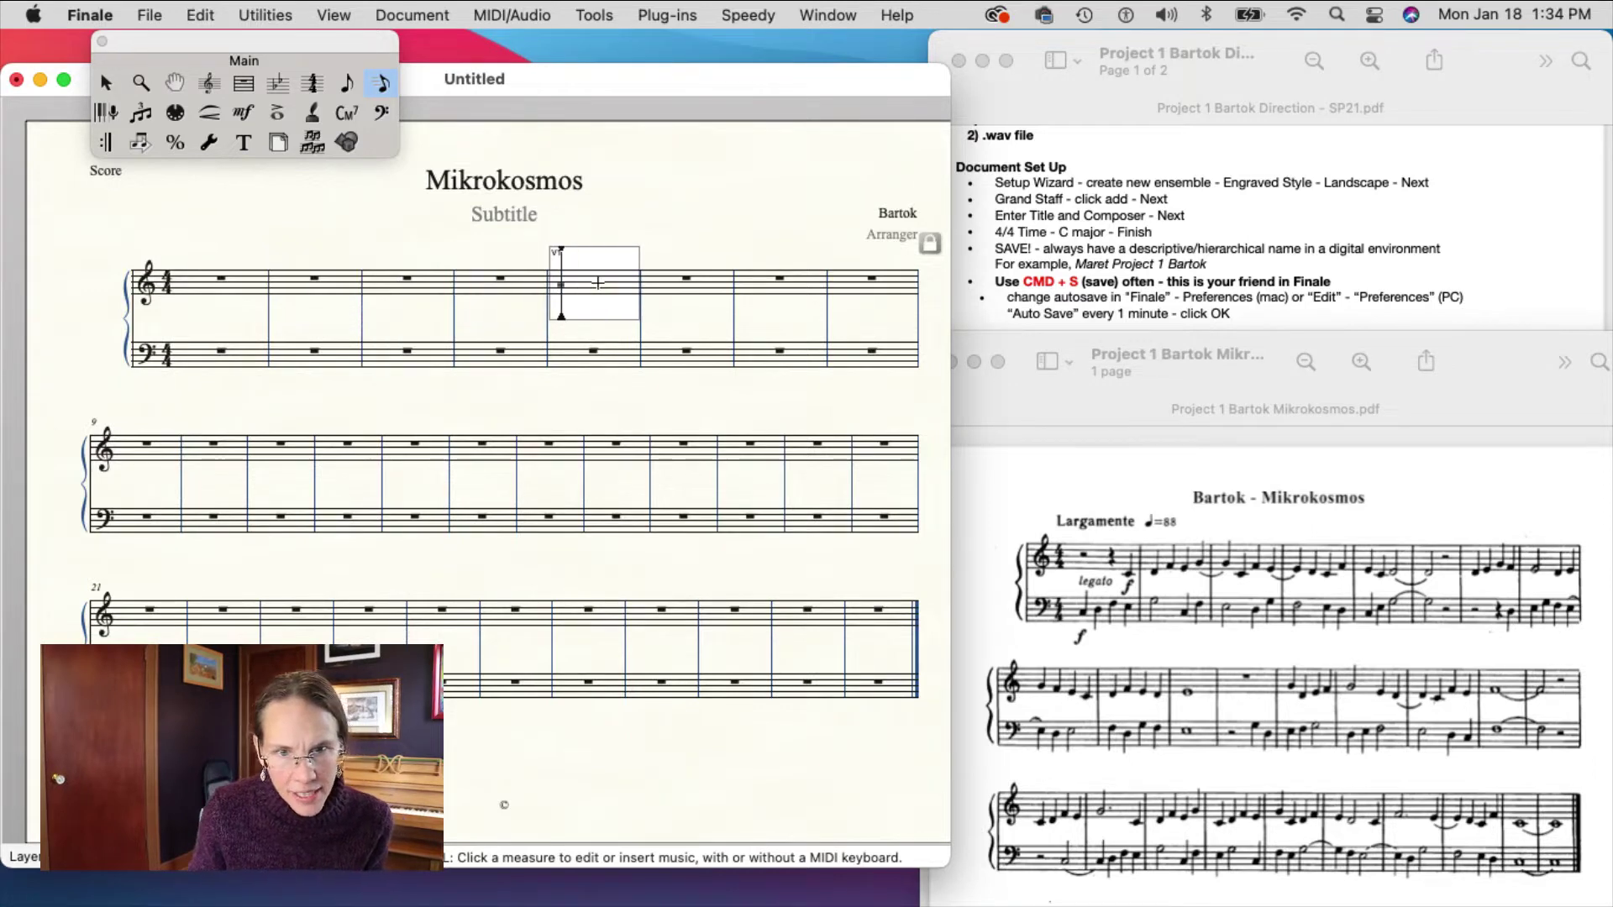
click(704, 358)
click(252, 296)
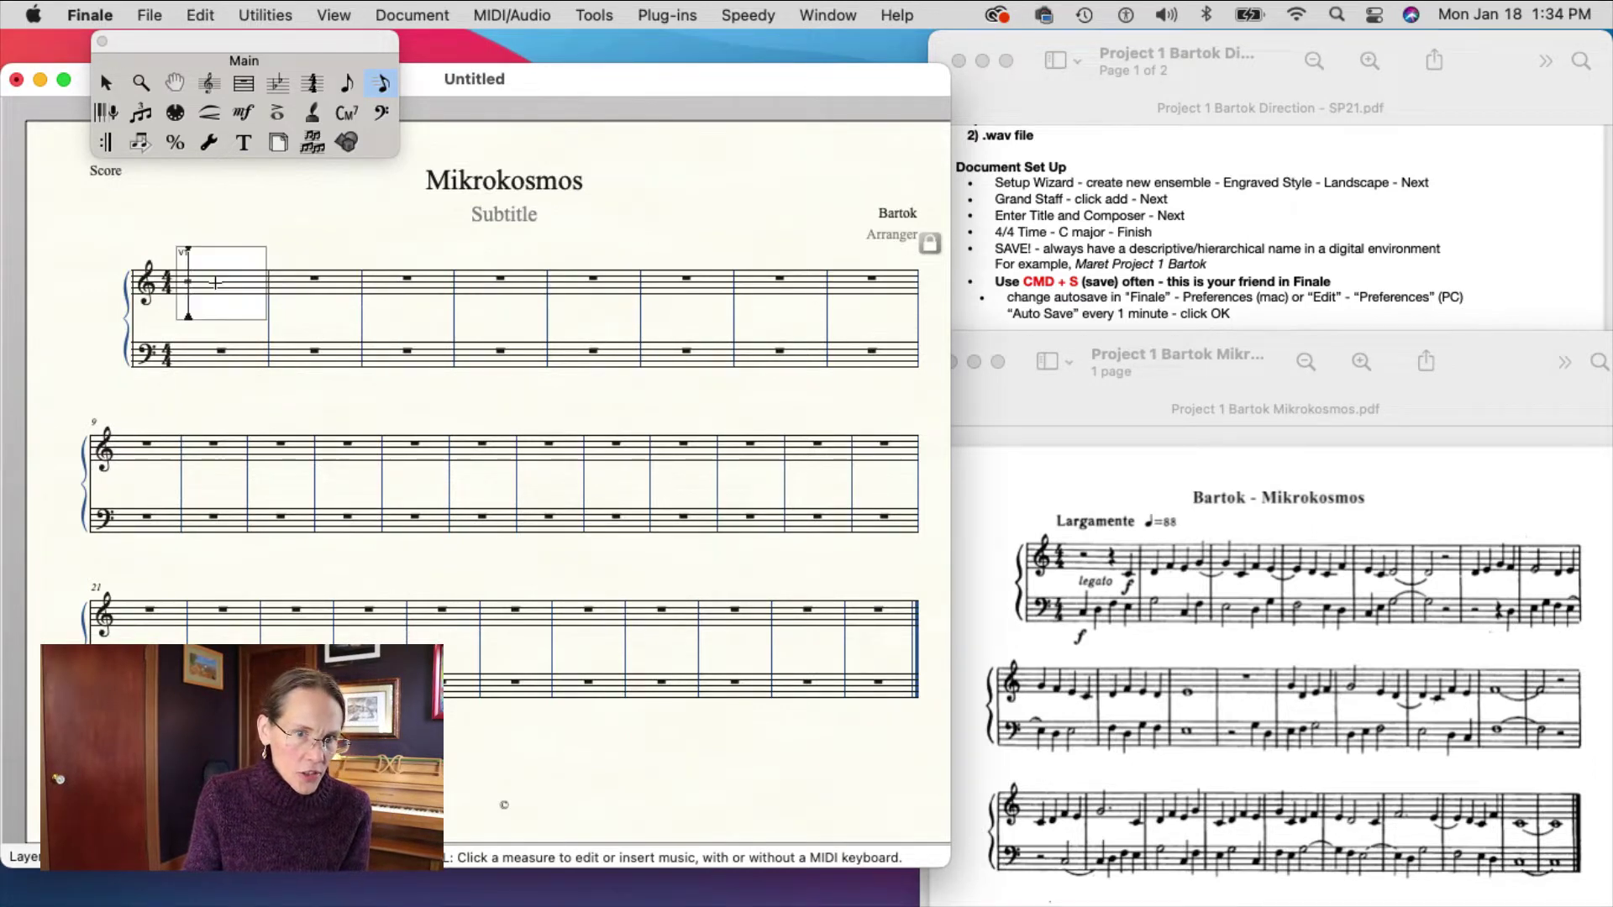
click(311, 284)
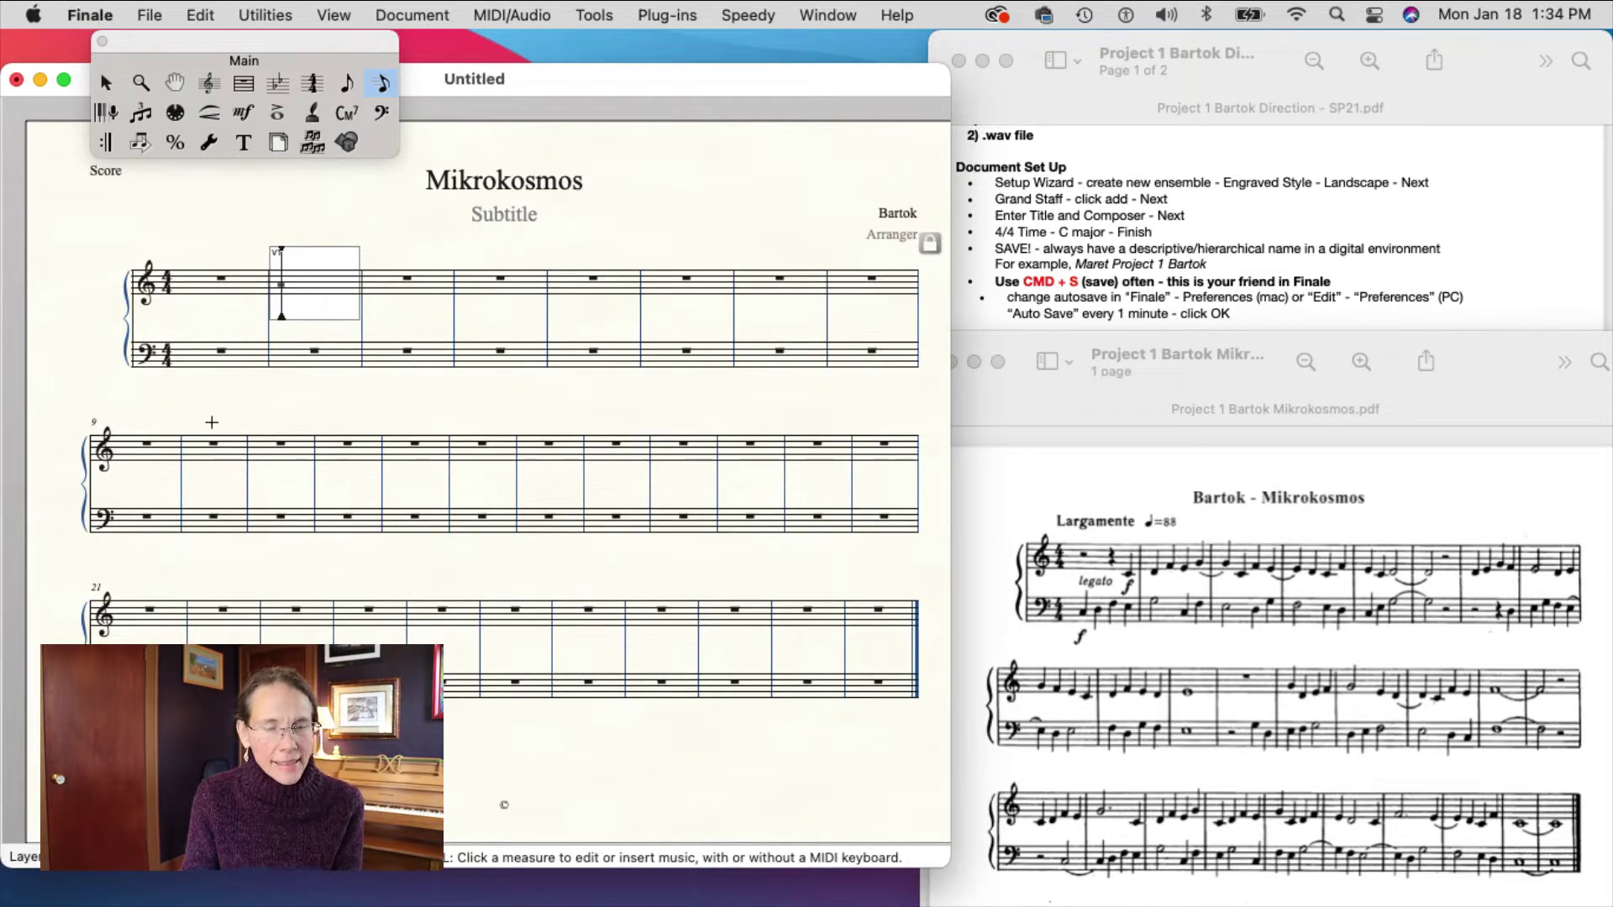
click(204, 363)
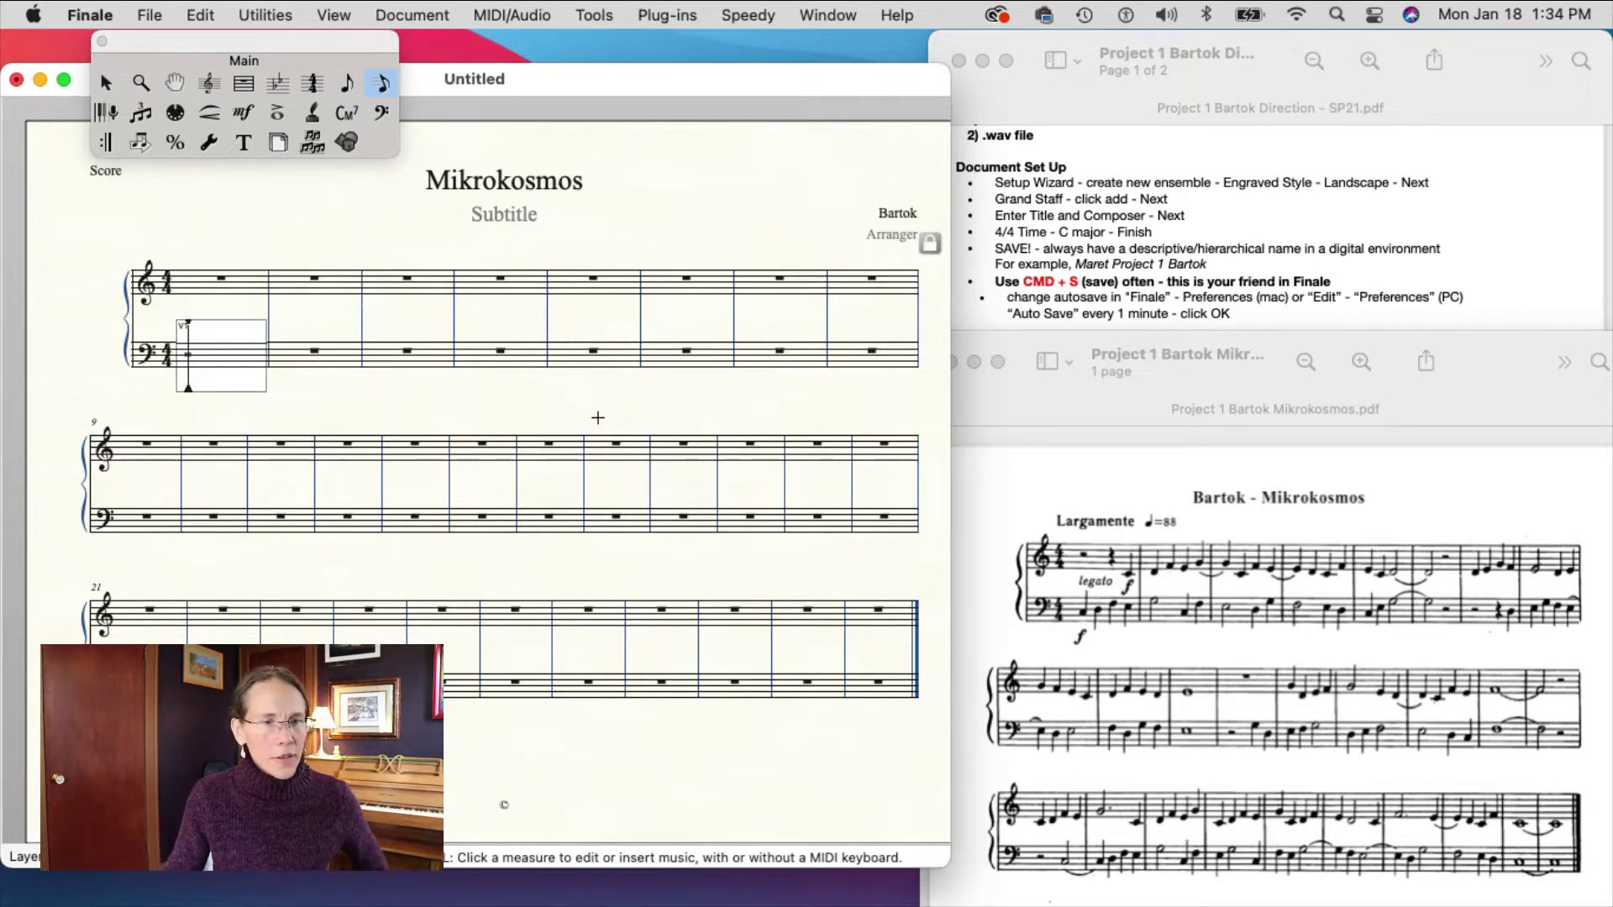
Try moving the pitch cursor above and below the staff in the first bass measure's Speedy Entry frame.
key(Up)
key(Up)
key(Up)
key(Up)
key(Up)
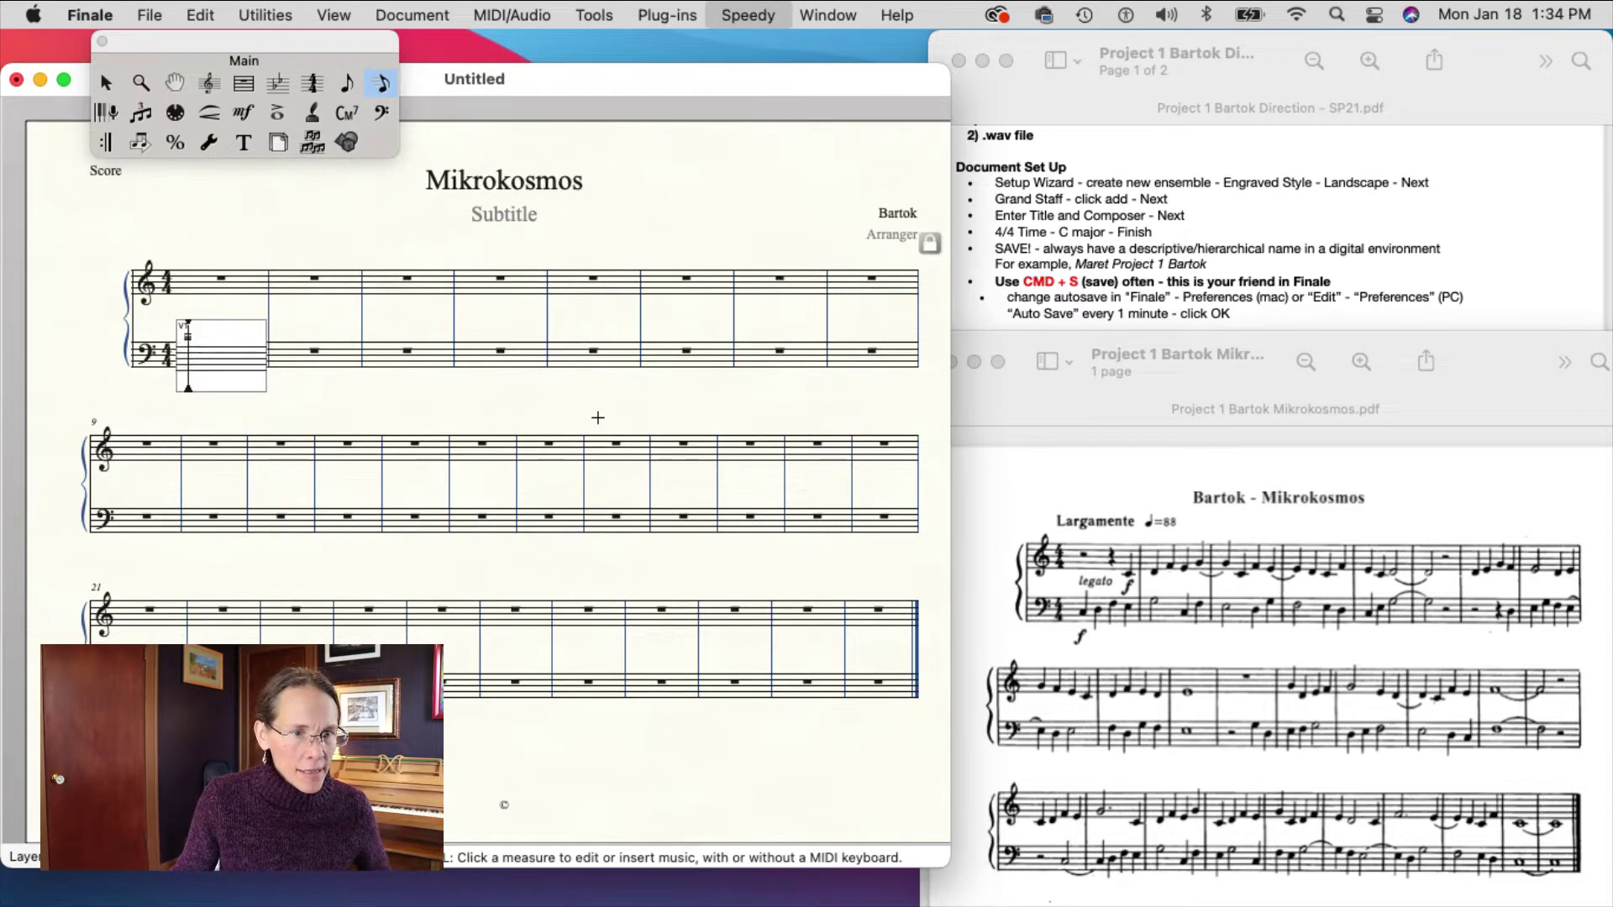
key(Down)
key(Down)
key(Down)
key(Down)
key(Down)
key(Down)
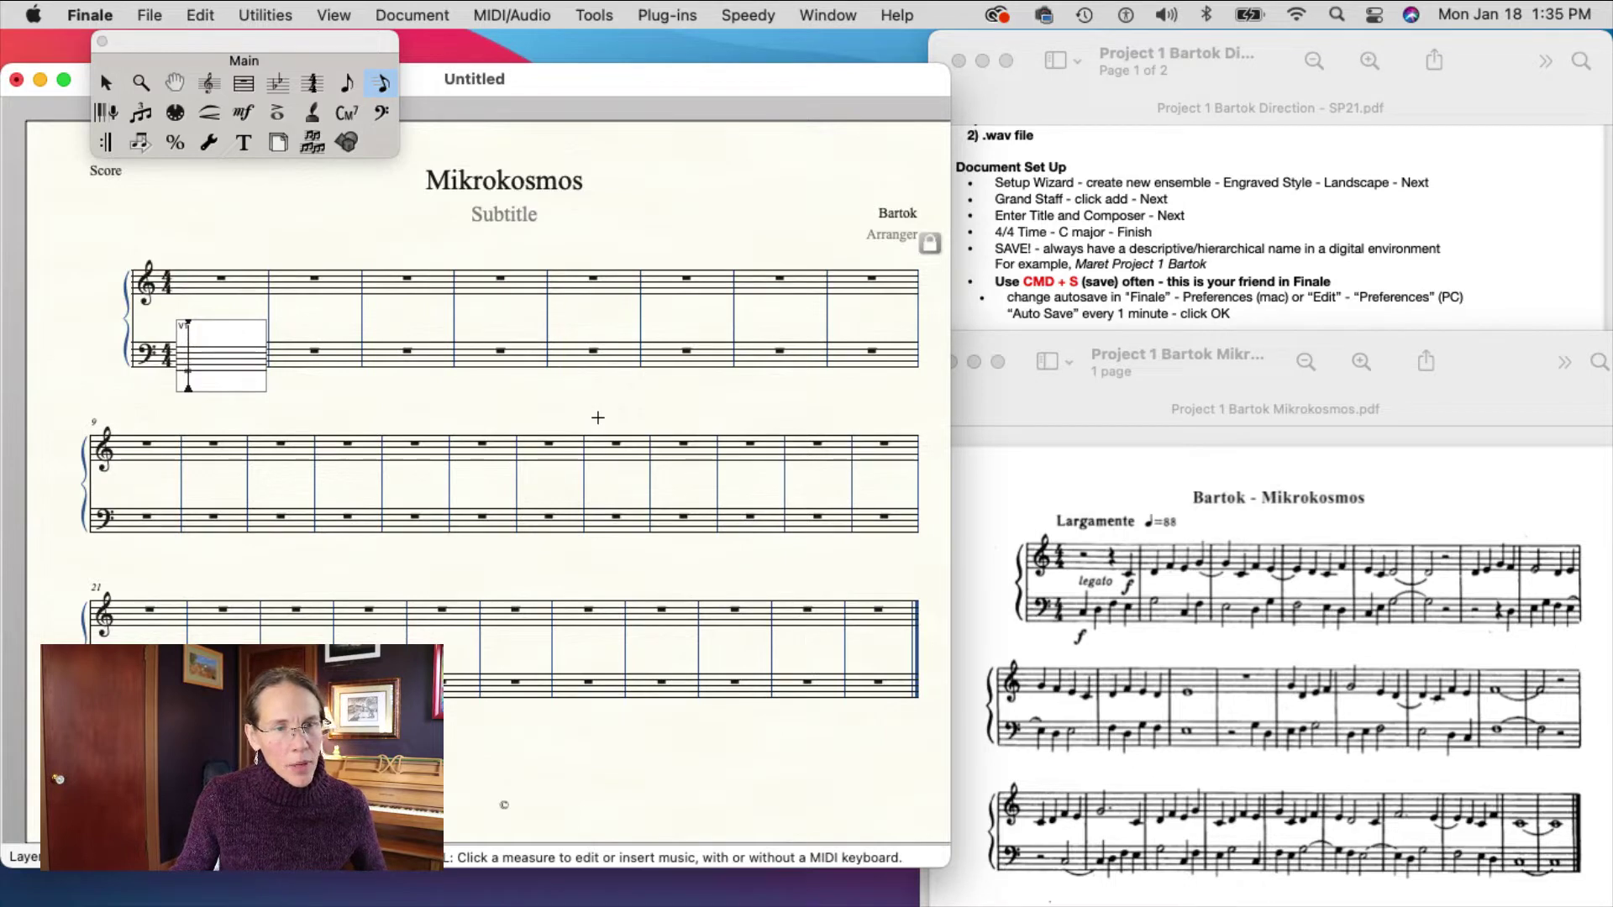
key(Up)
key(Up)
key(Up)
key(Up)
key(Up)
key(Up)
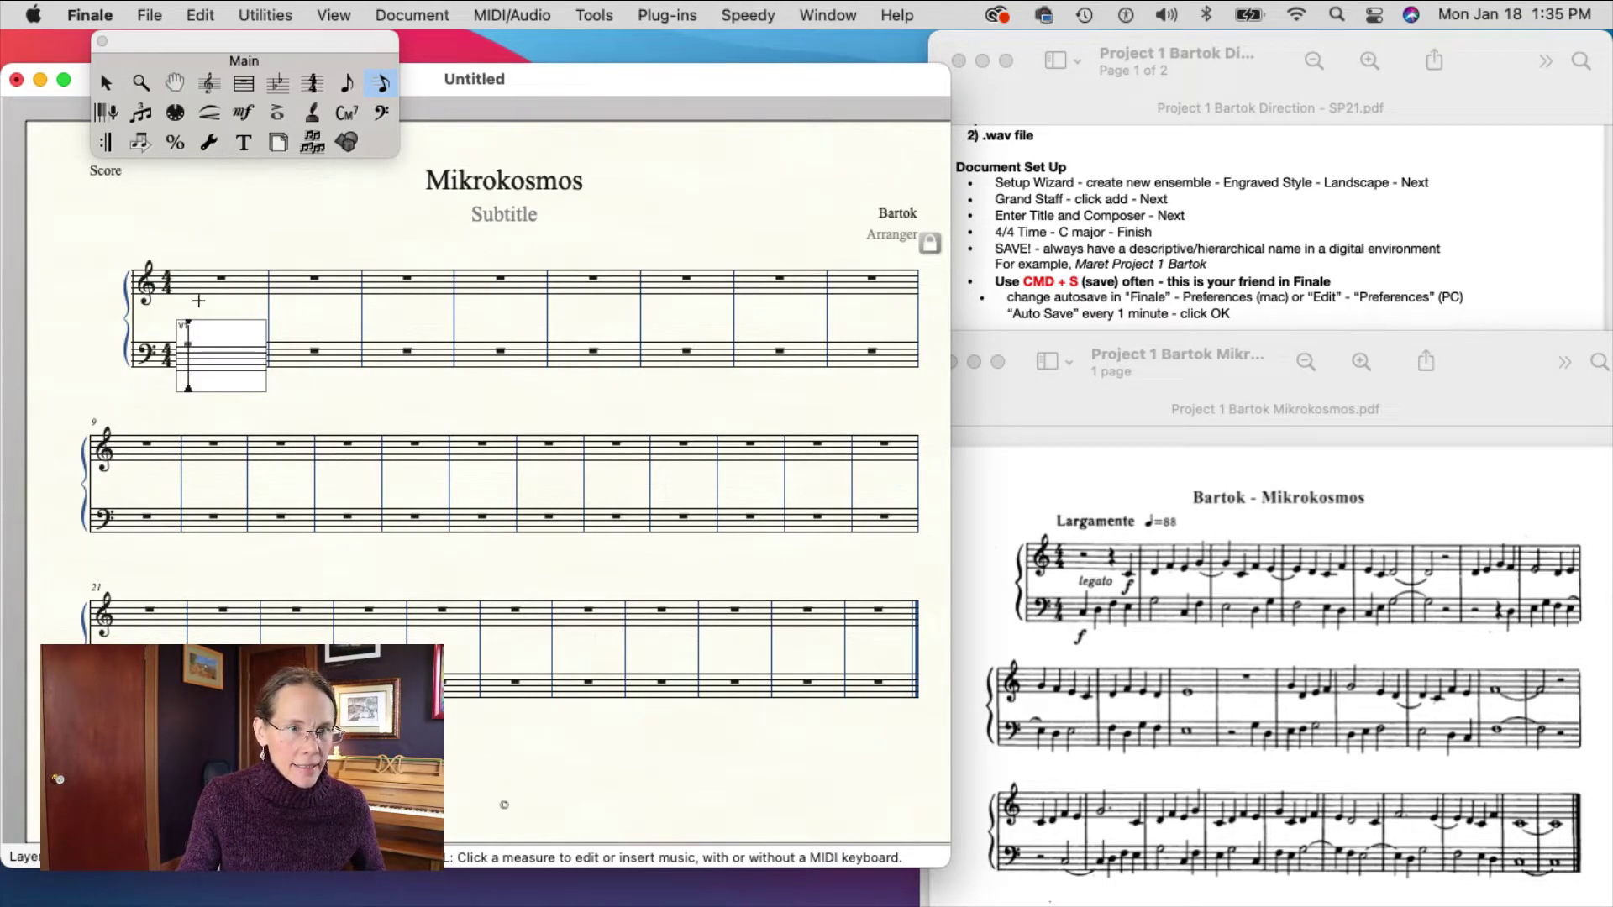
Switch the Speedy Entry frame to the first treble measure and try moving its pitch cursor to different staff positions.
key(super+Up)
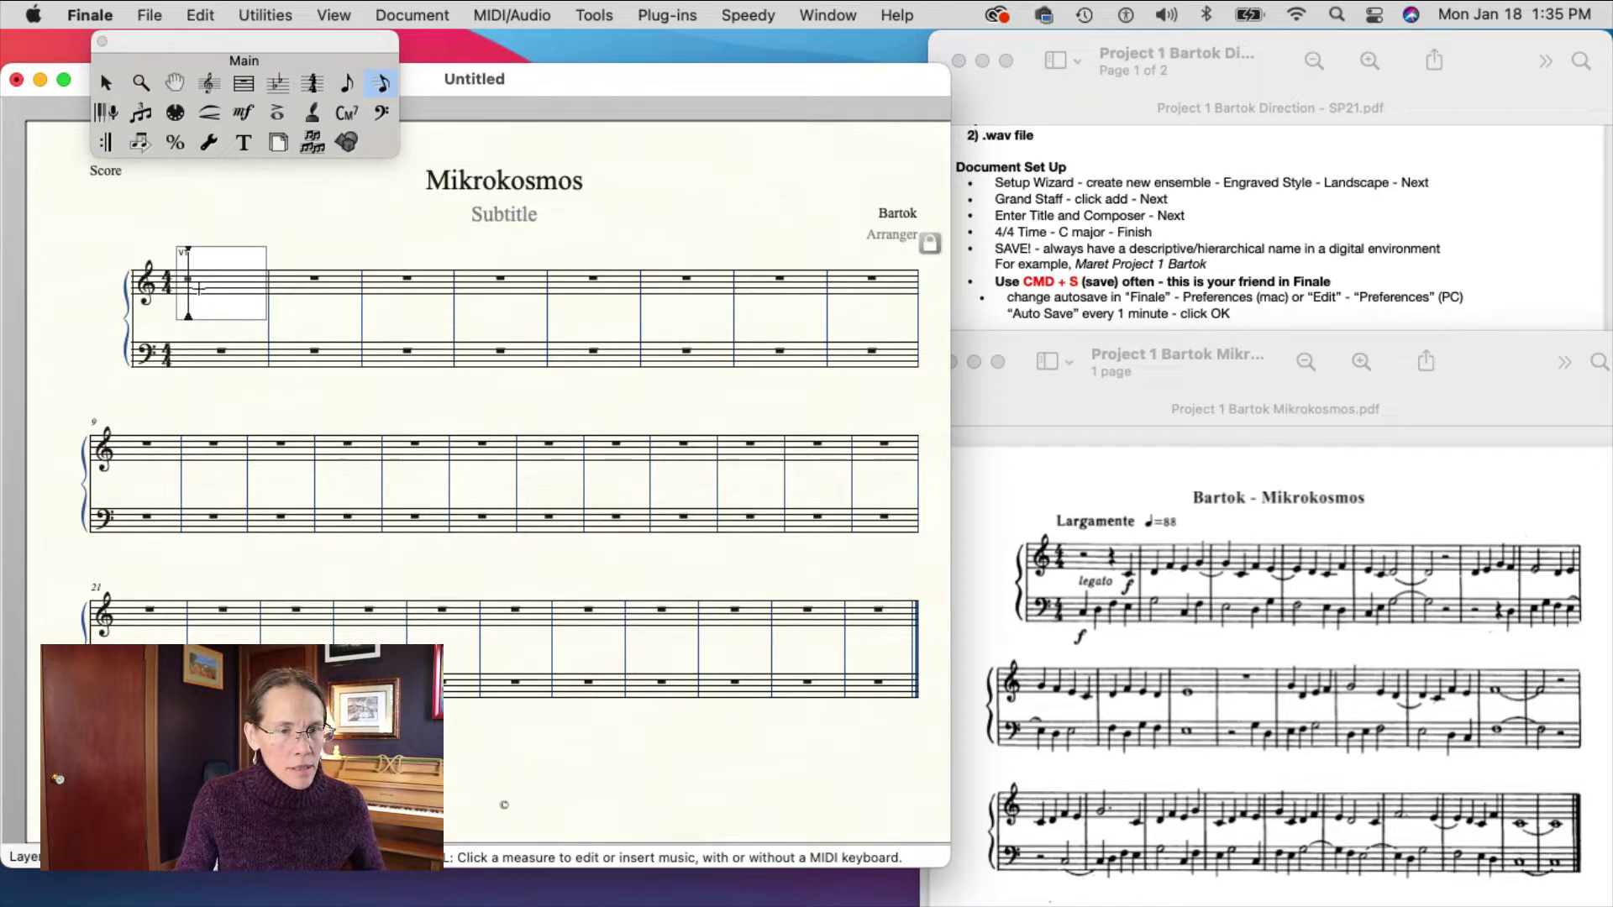
key(Down)
key(Down)
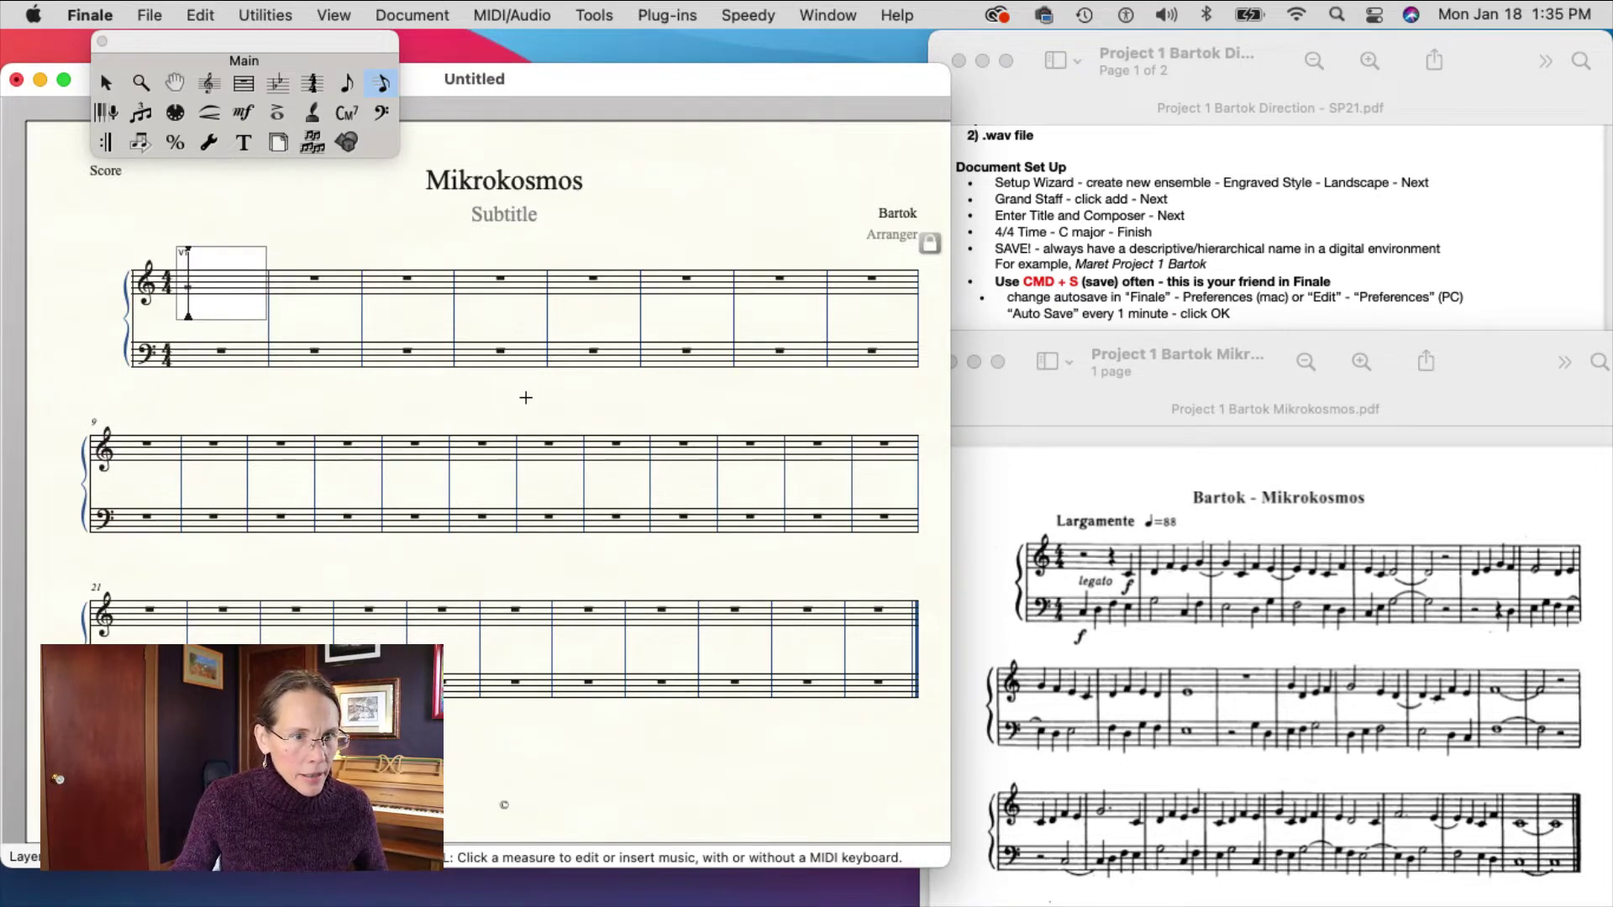
key(Down)
key(Down)
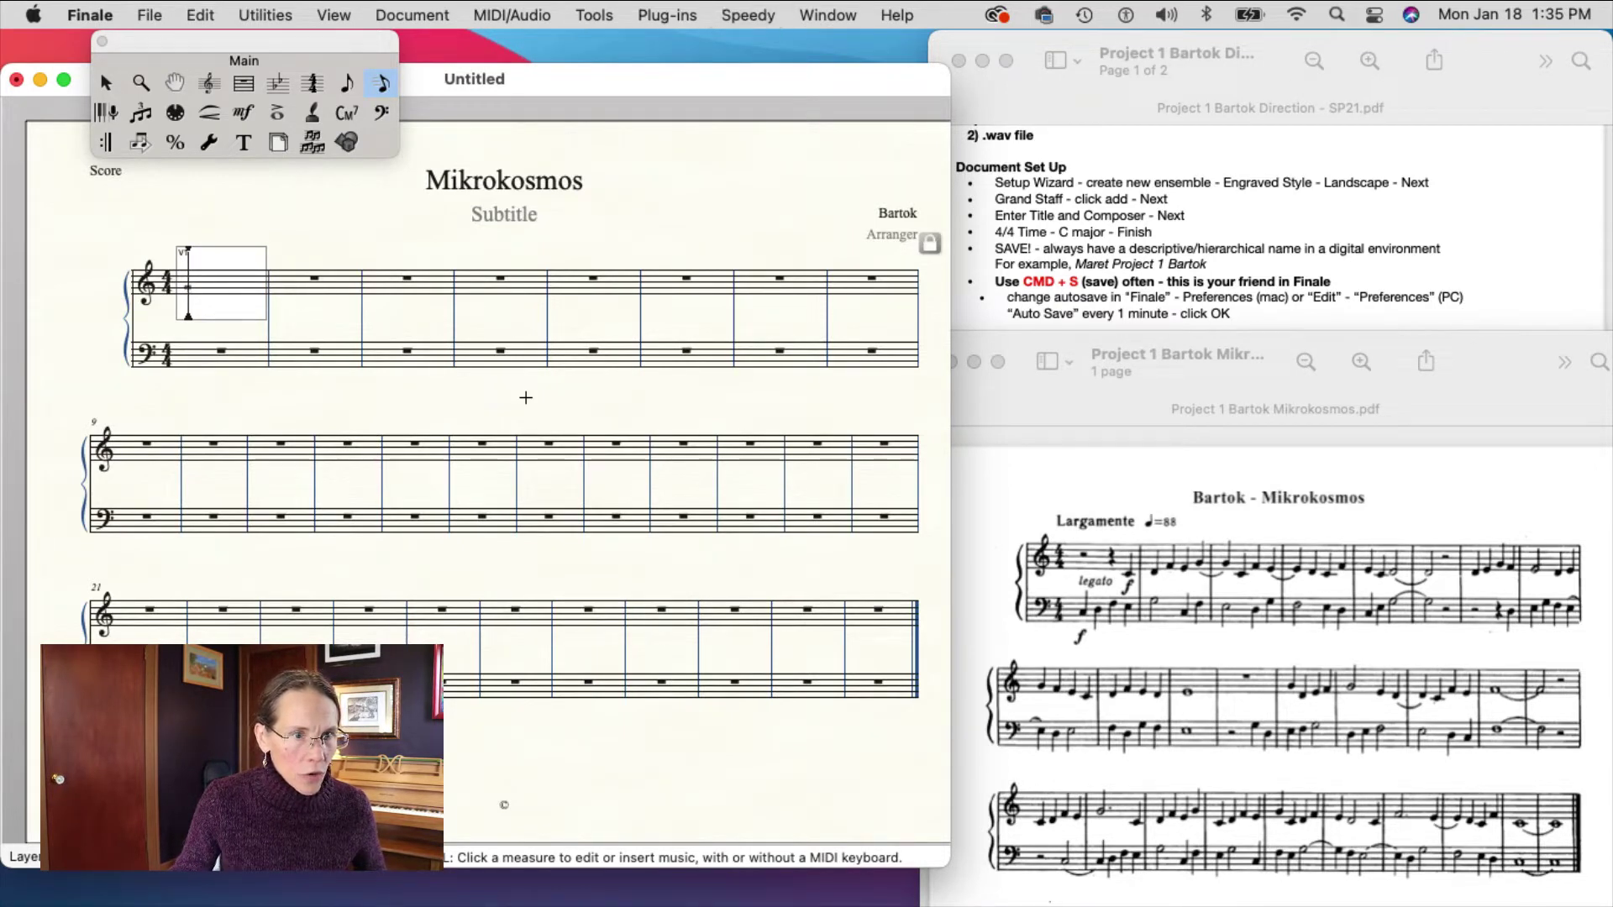
key(Up)
key(Up)
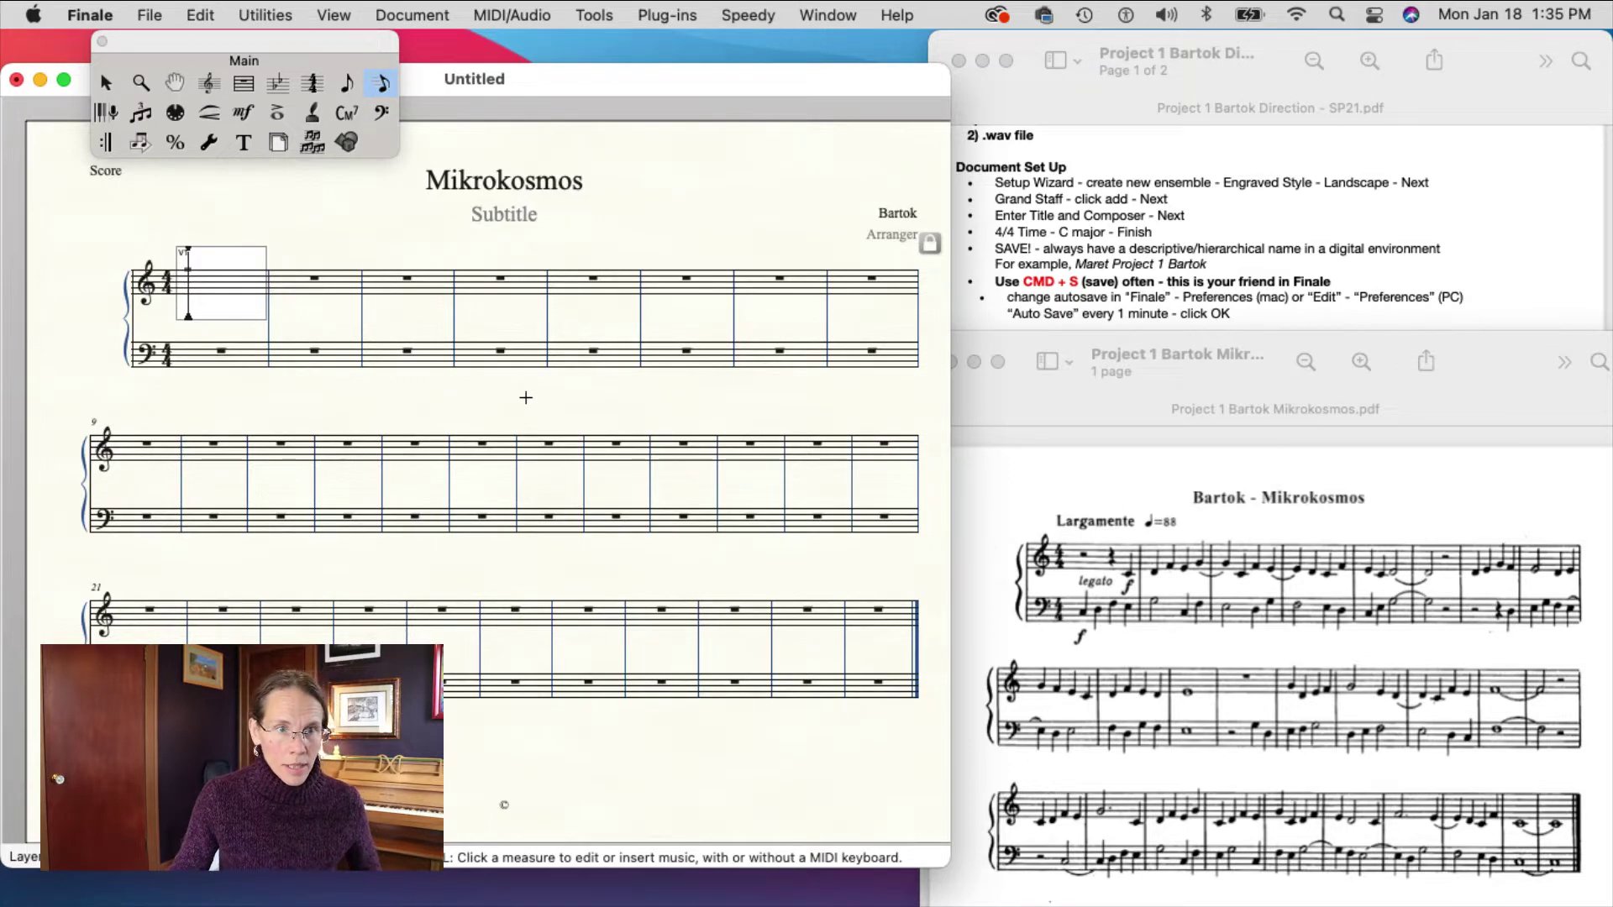
key(Down)
key(Down)
key(Down)
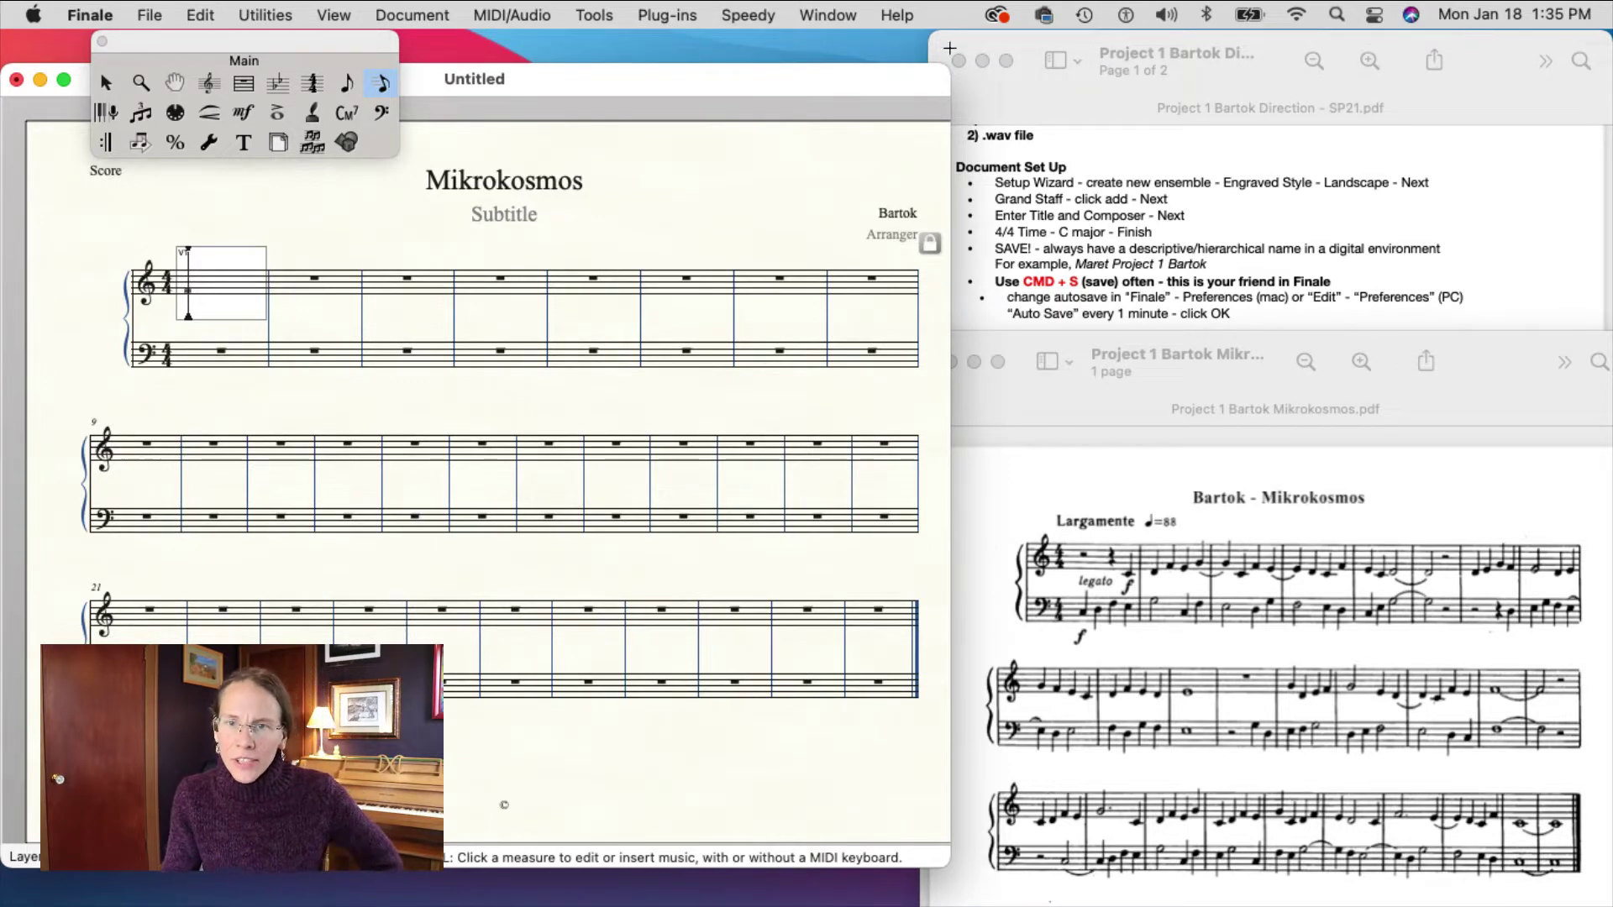
Review the Speedy Entry Tool directions in the project PDF, including the with-piano and without-piano instructions.
click(1401, 257)
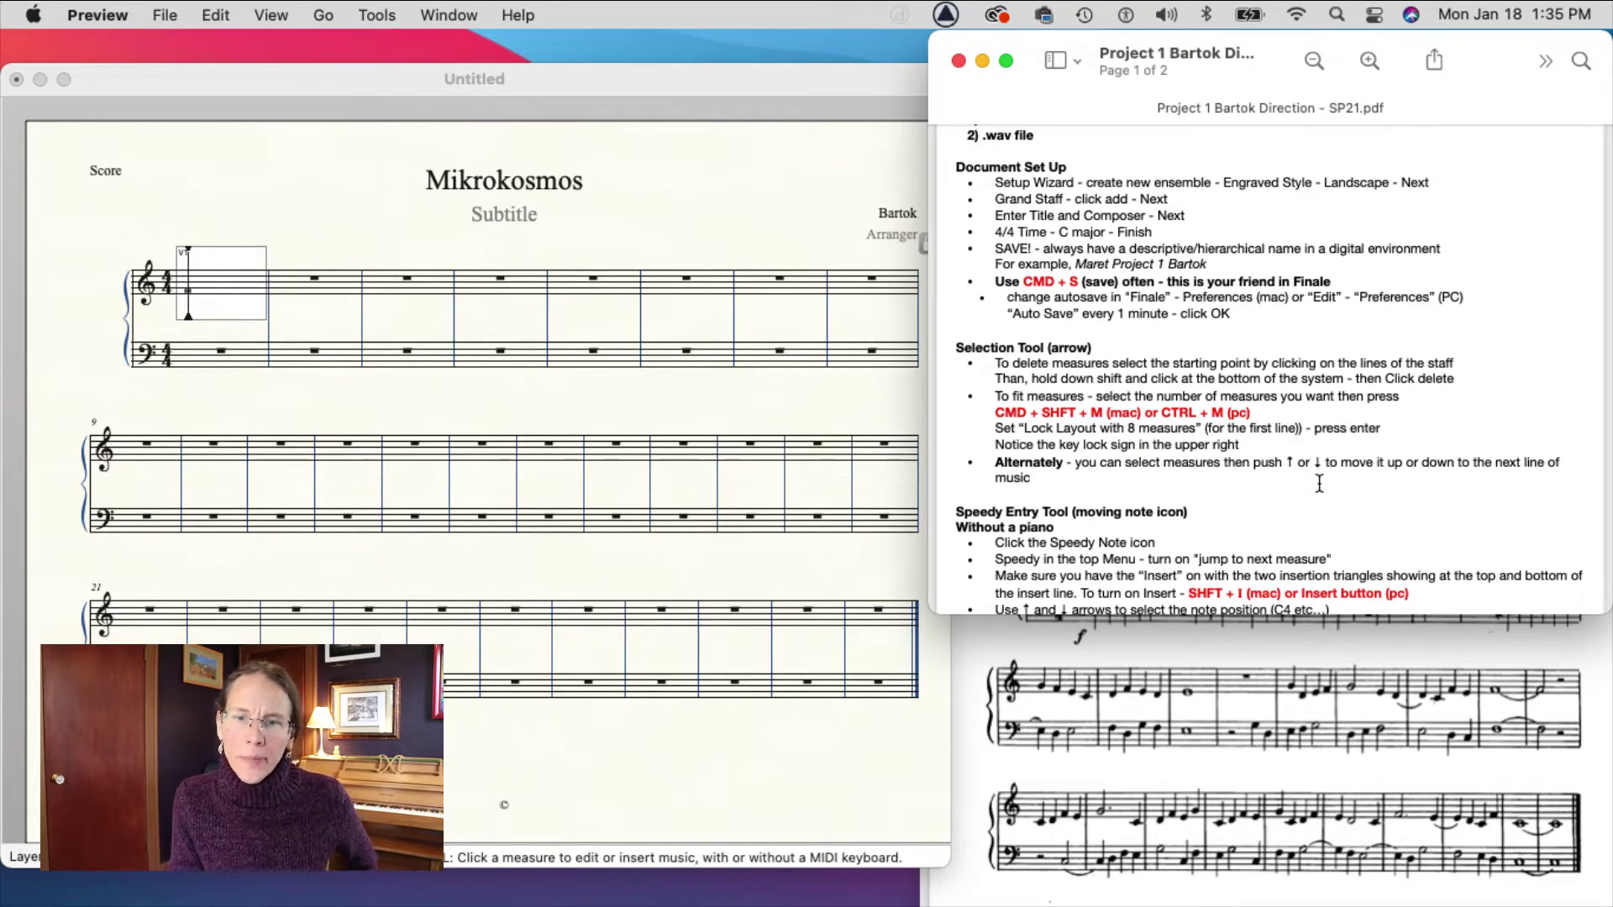
scroll(1319, 484, down, 3)
scroll(1319, 484, down, 5)
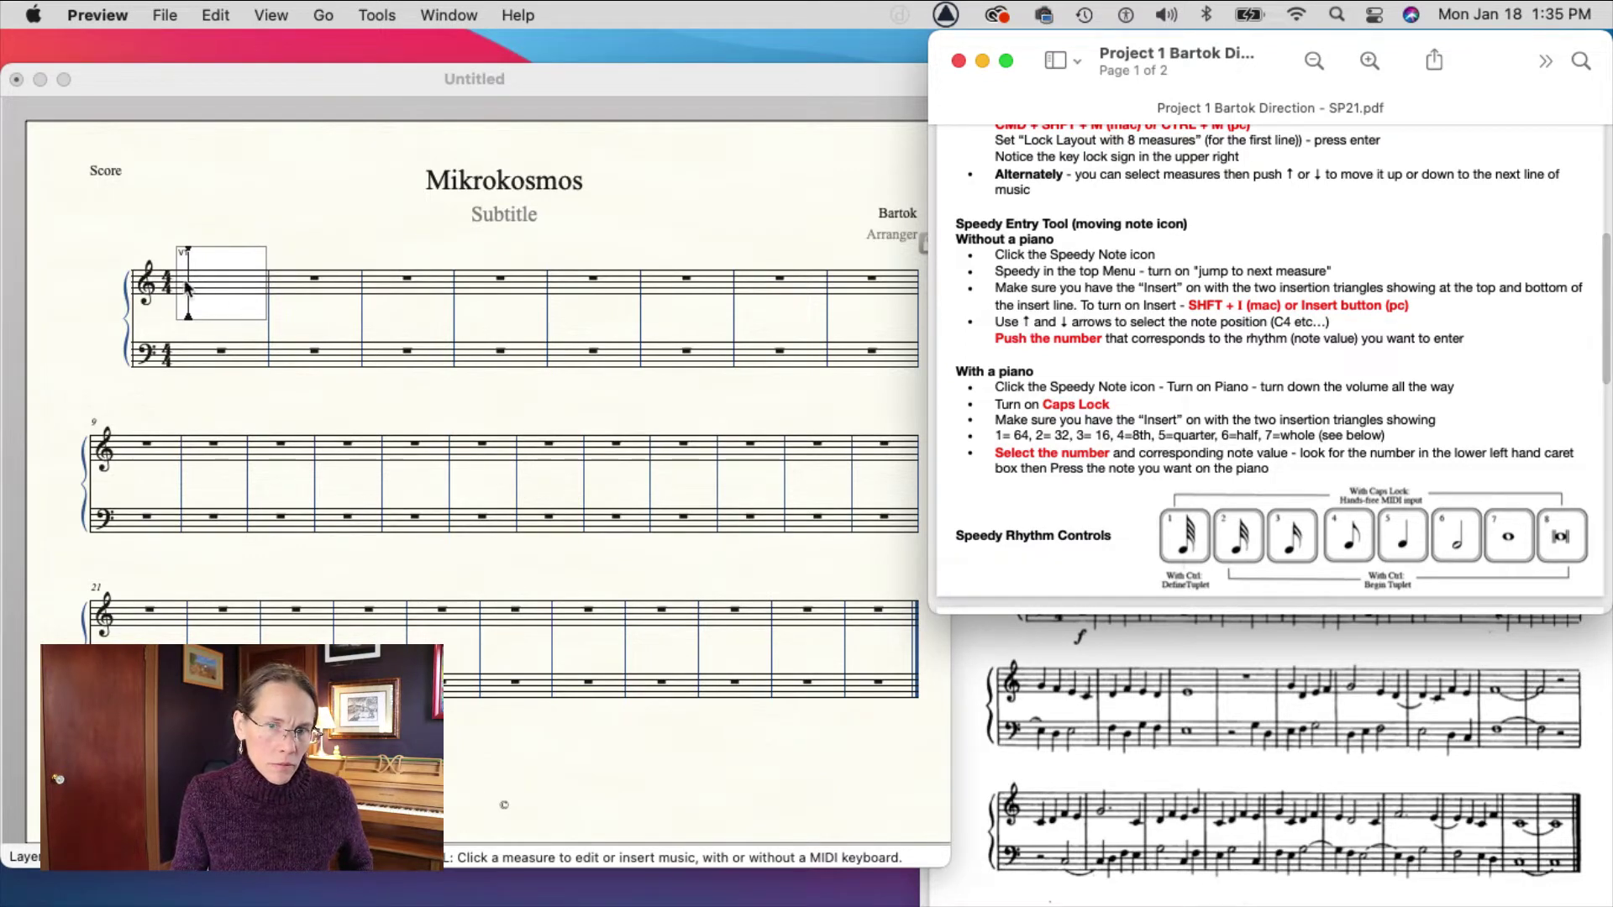
Place the Speedy Entry frame on the second treble measure, bring the Bartok PDF forward, and lower the pitch cursor for the first note.
click(330, 298)
click(295, 286)
click(1295, 736)
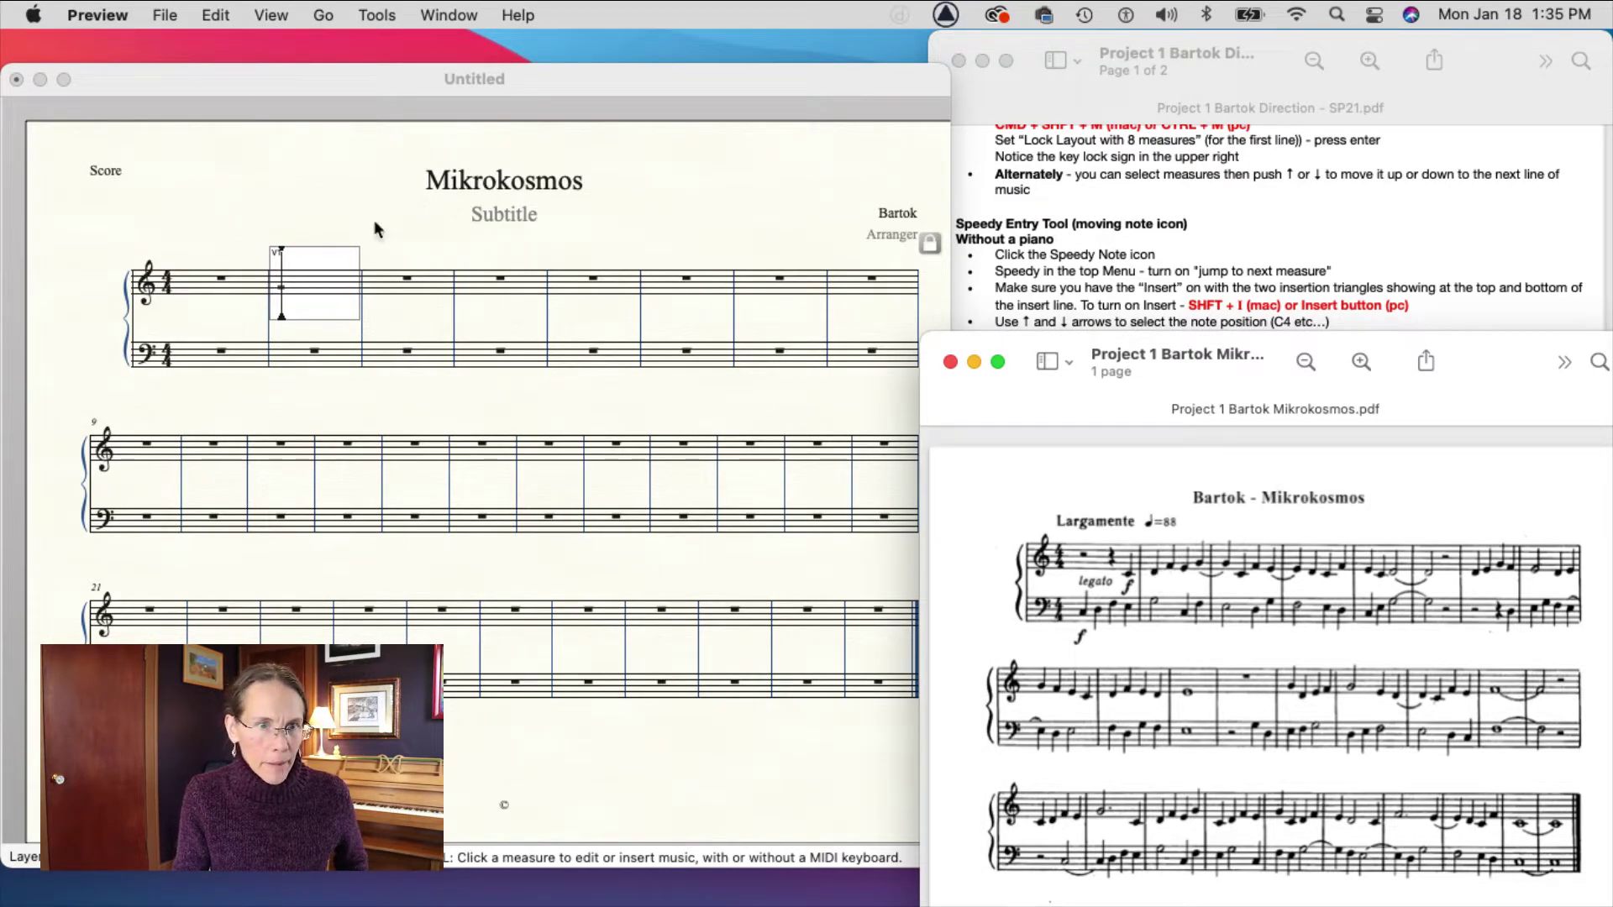
click(300, 183)
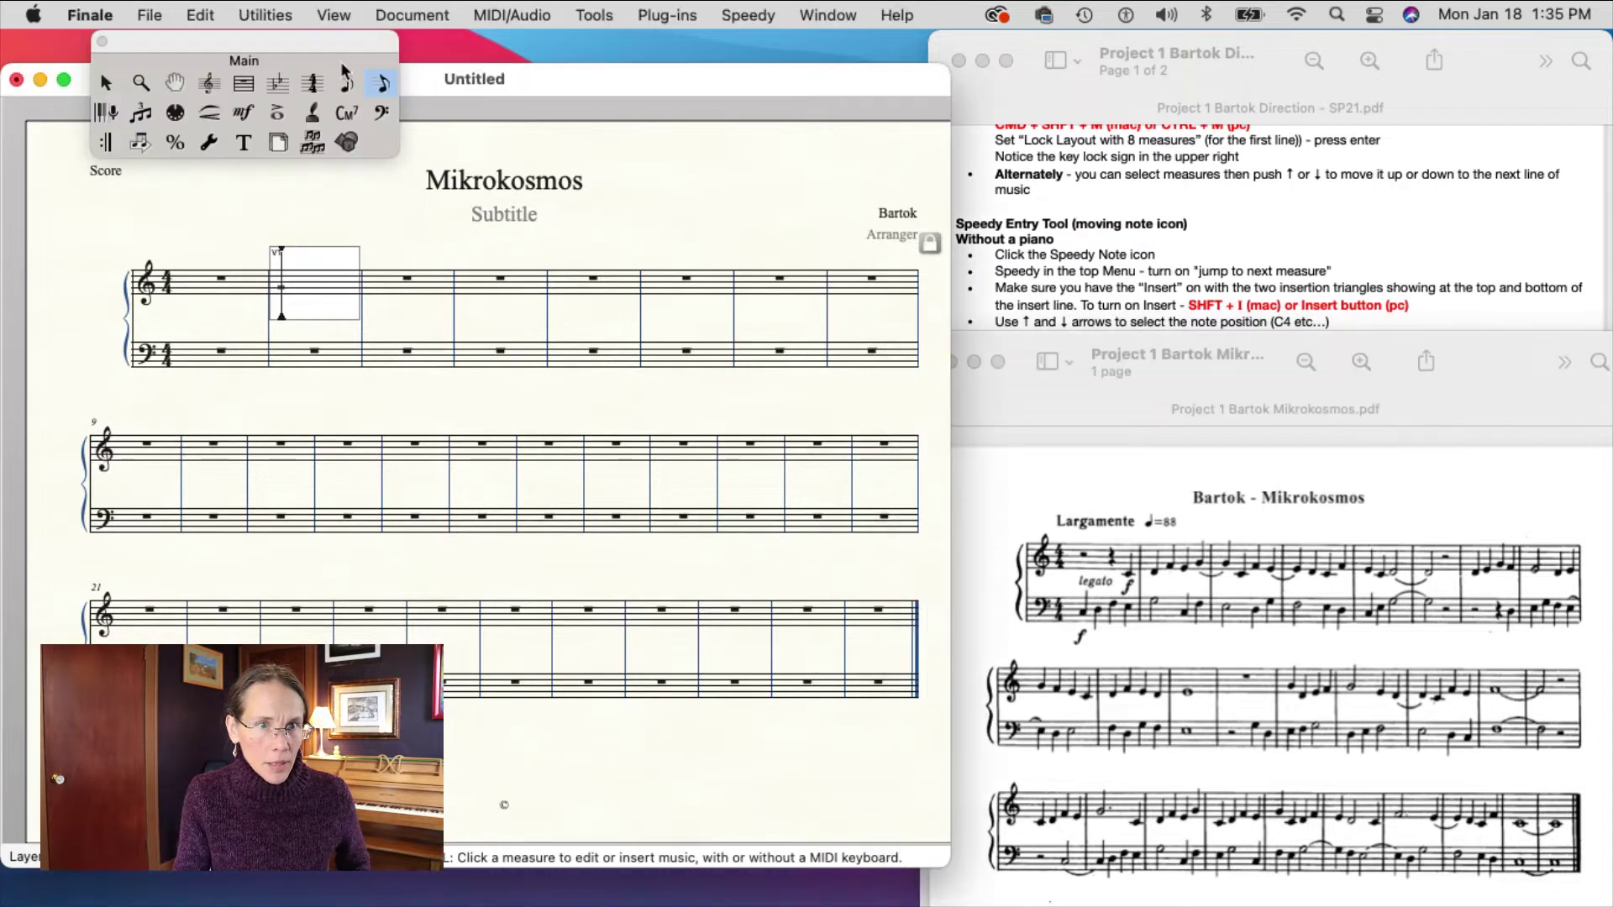
key(Down)
key(Down)
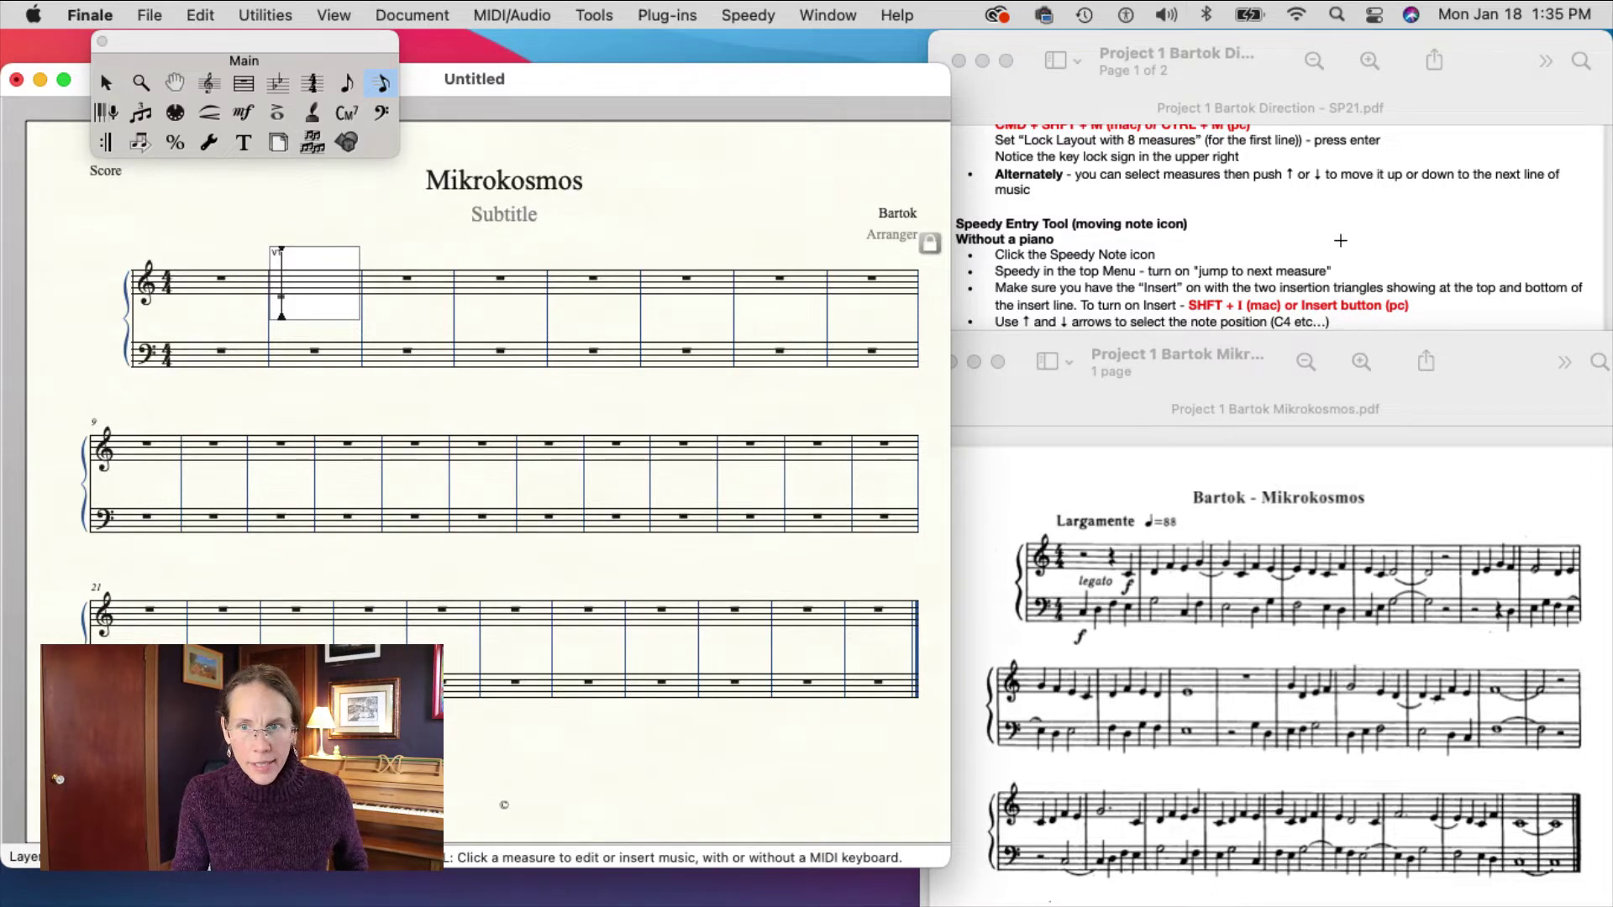
Check the Speedy Rhythm Controls in the directions PDF and enter a quarter note at the start of the second treble measure.
click(1371, 246)
scroll(1390, 399, down, 3)
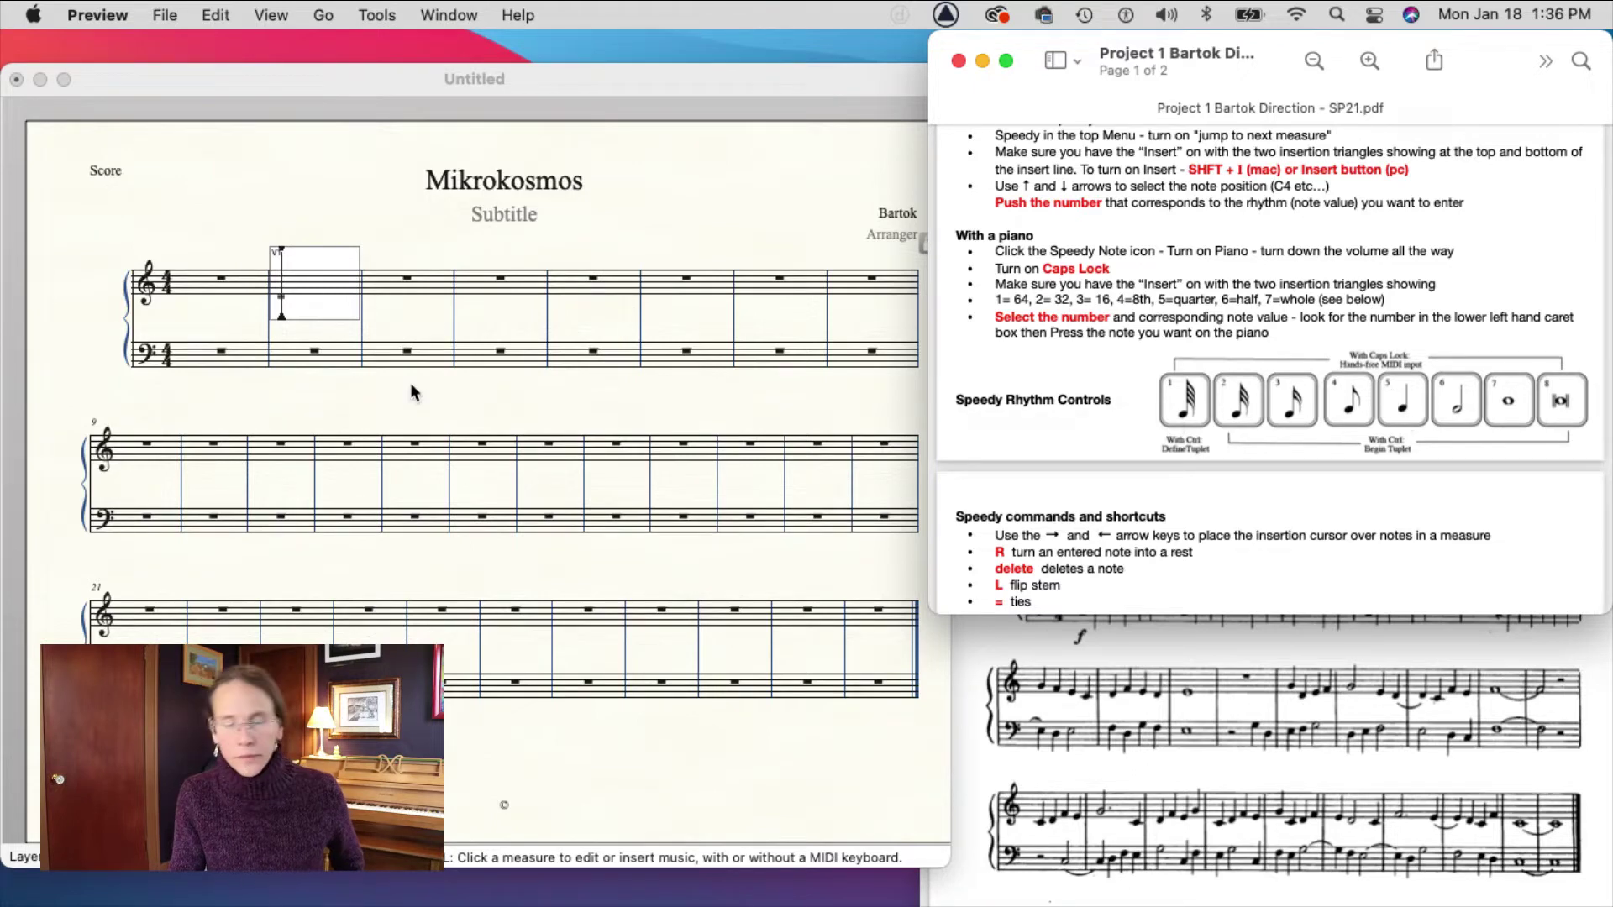
click(285, 270)
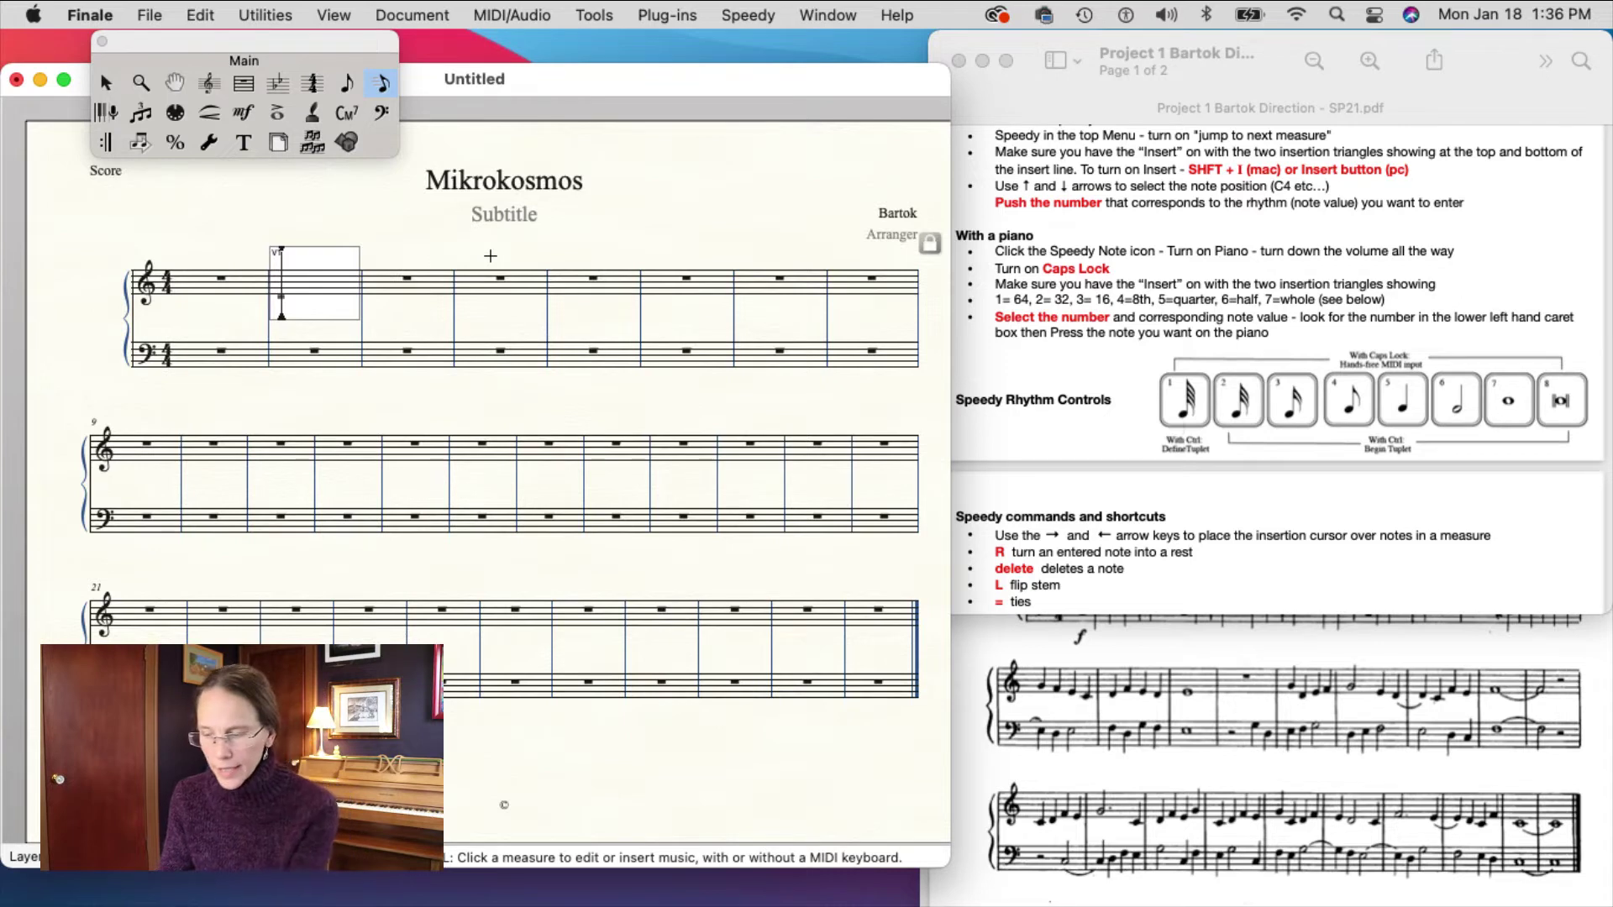
key(5)
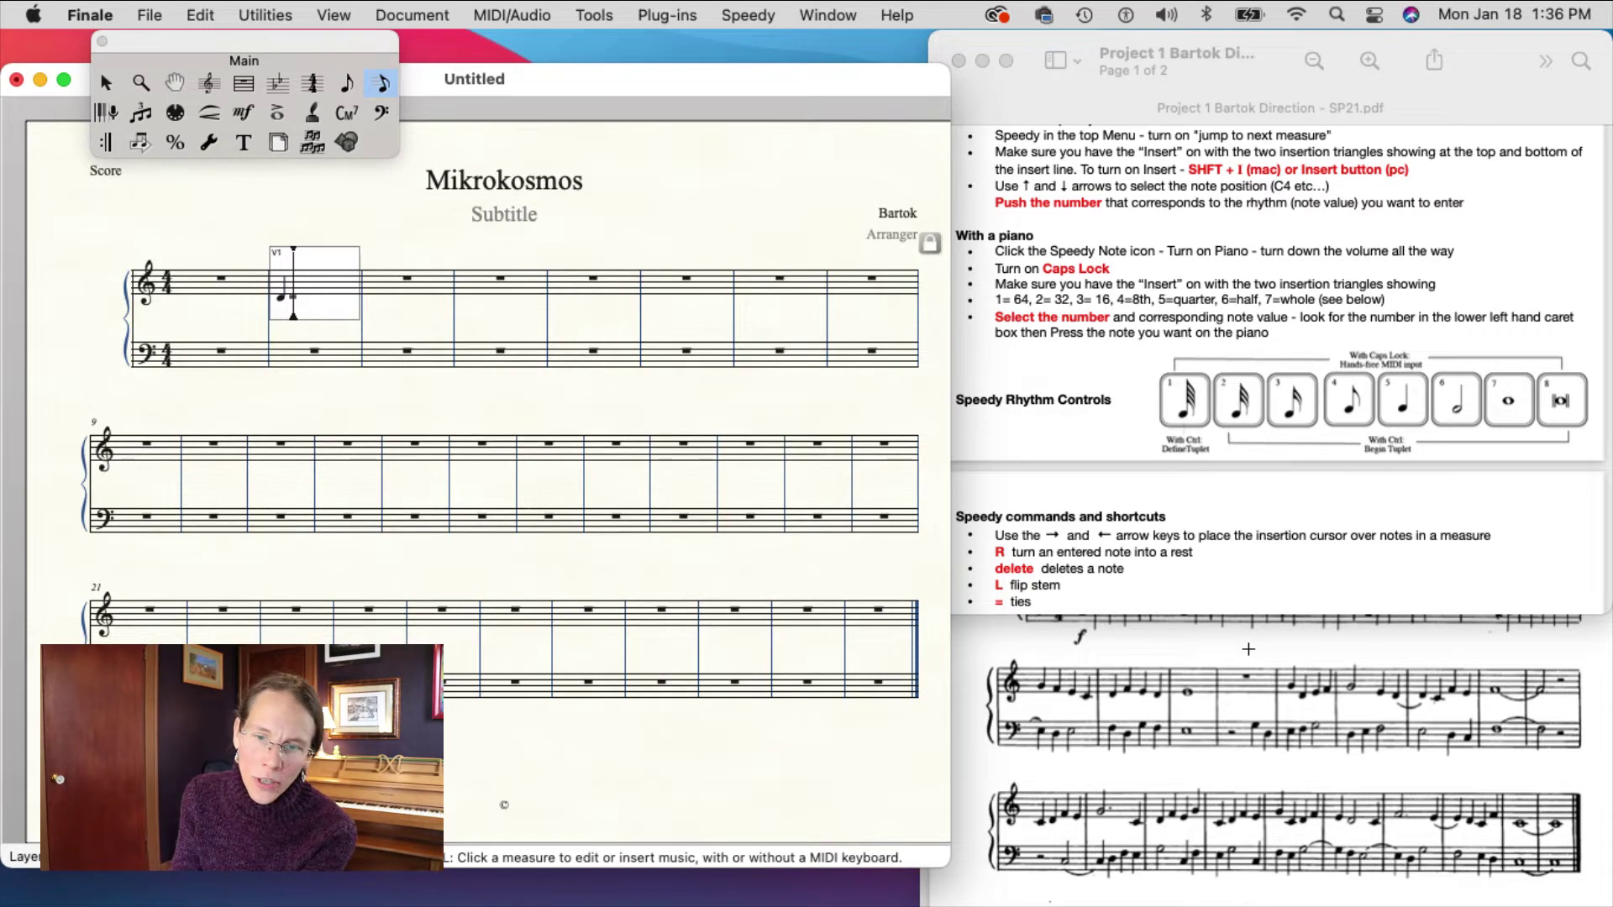
Bring the Bartok score PDF forward for reference and enter a second, higher quarter note in the second treble measure.
click(1218, 638)
drag(1485, 367, 1482, 345)
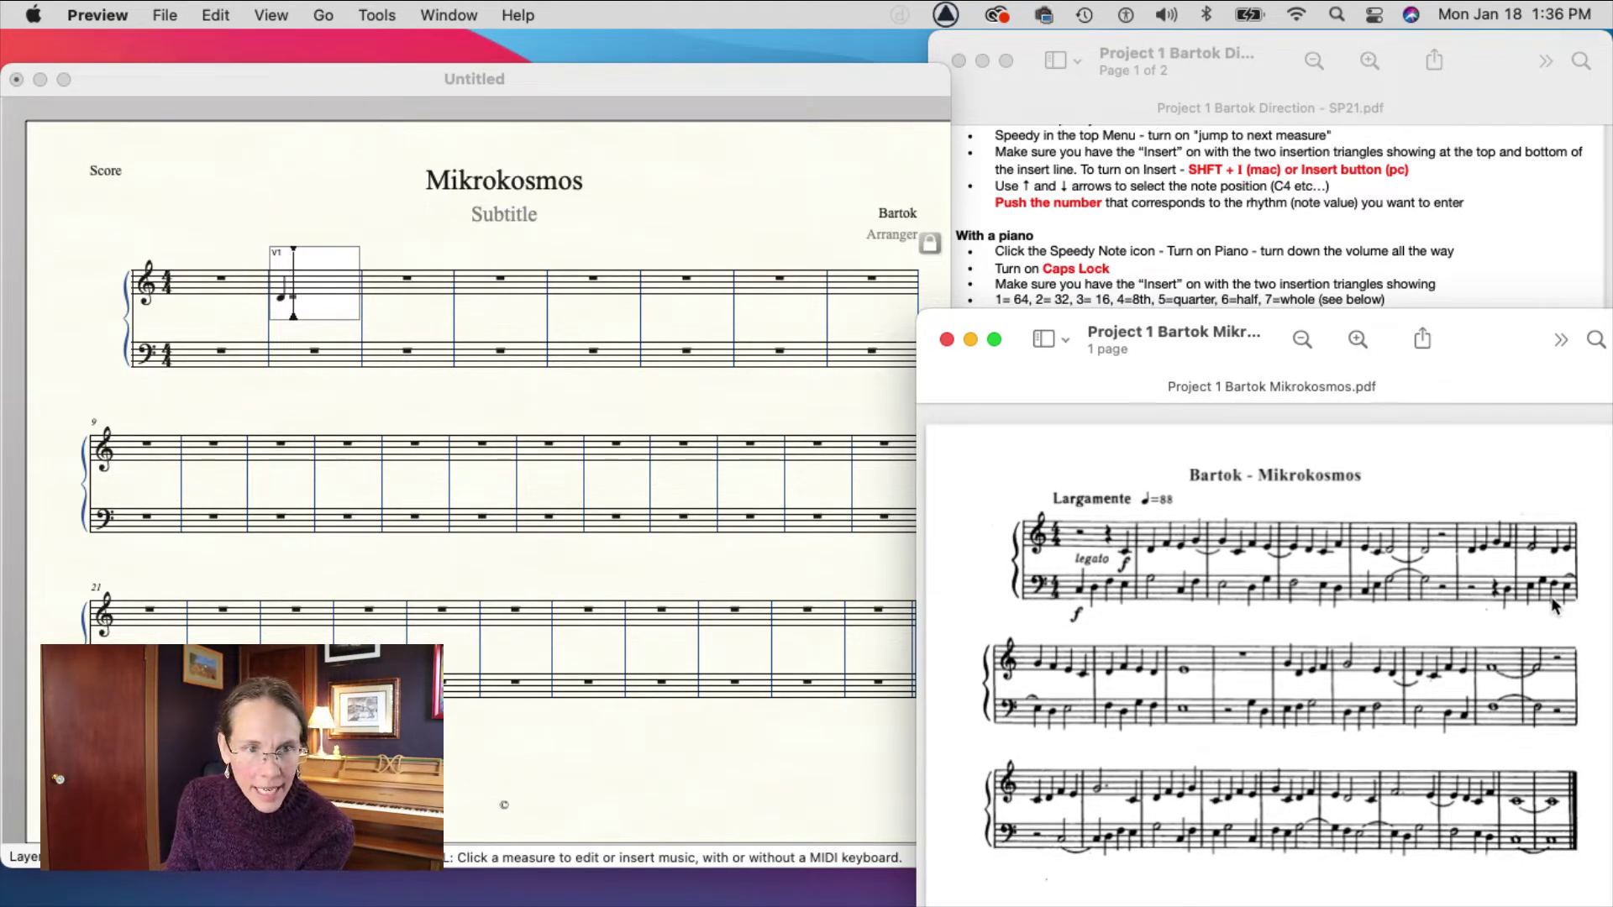
click(415, 370)
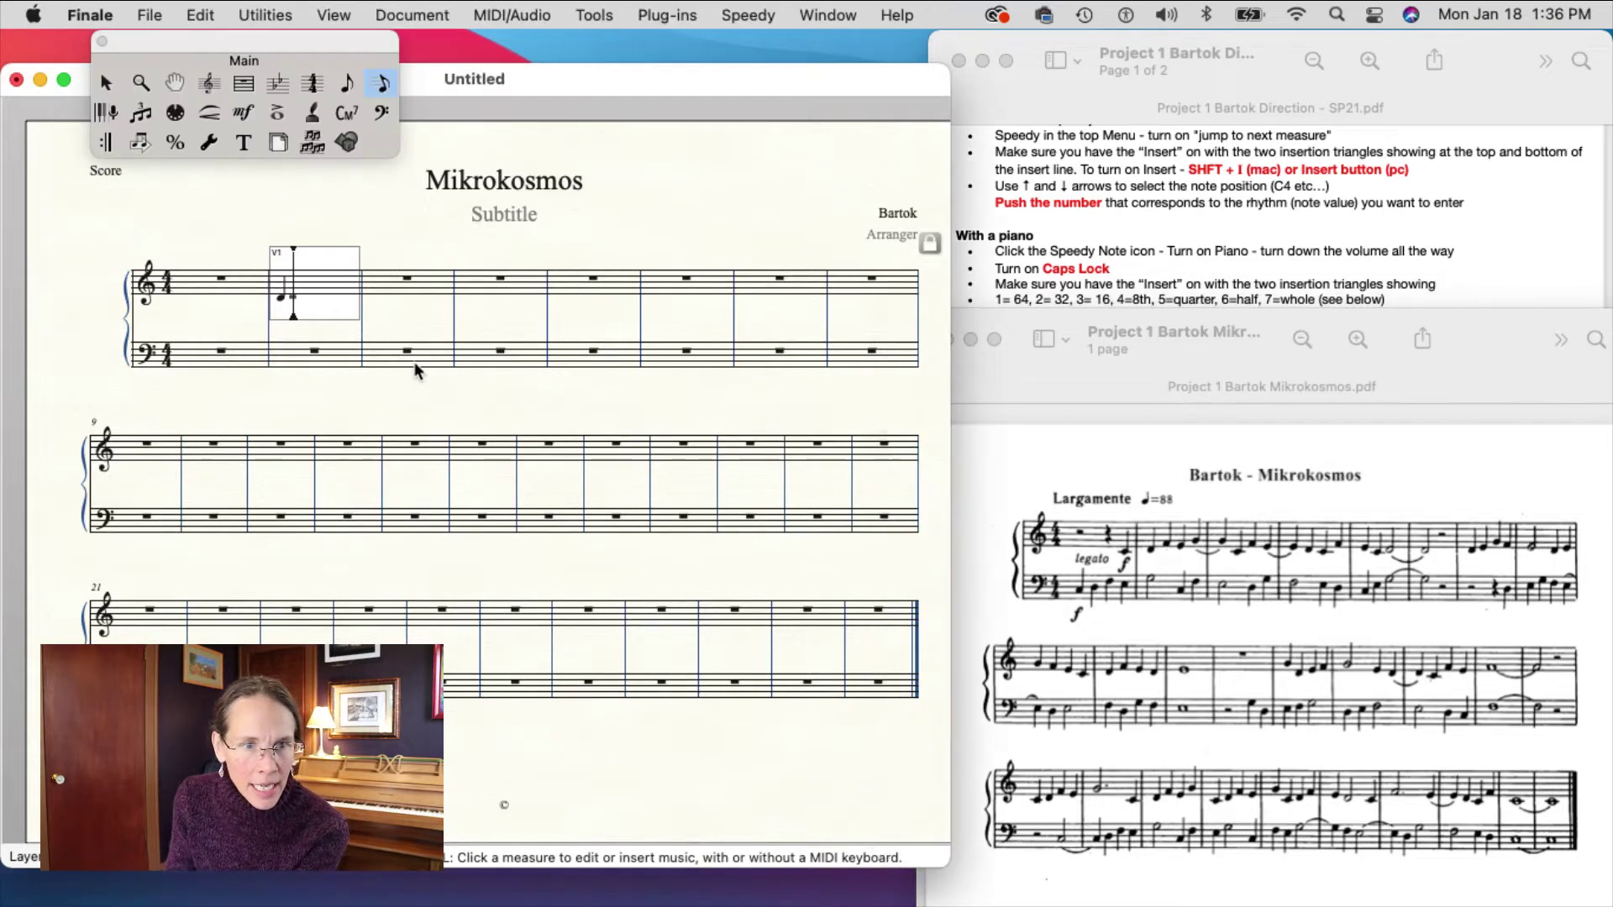
key(Up)
key(Up)
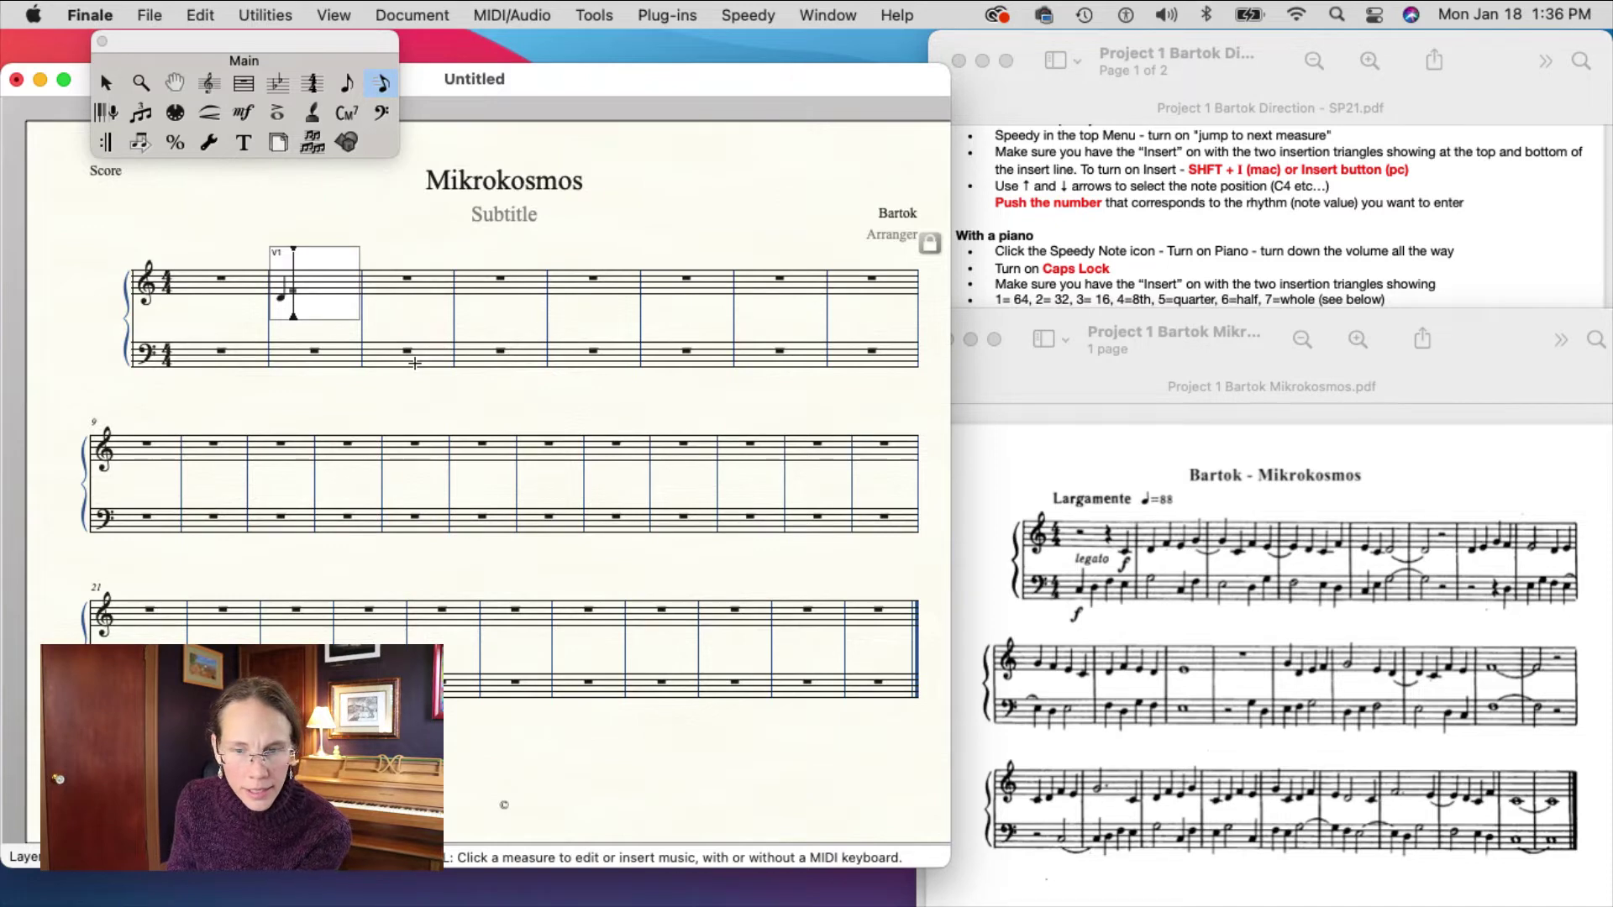
key(5)
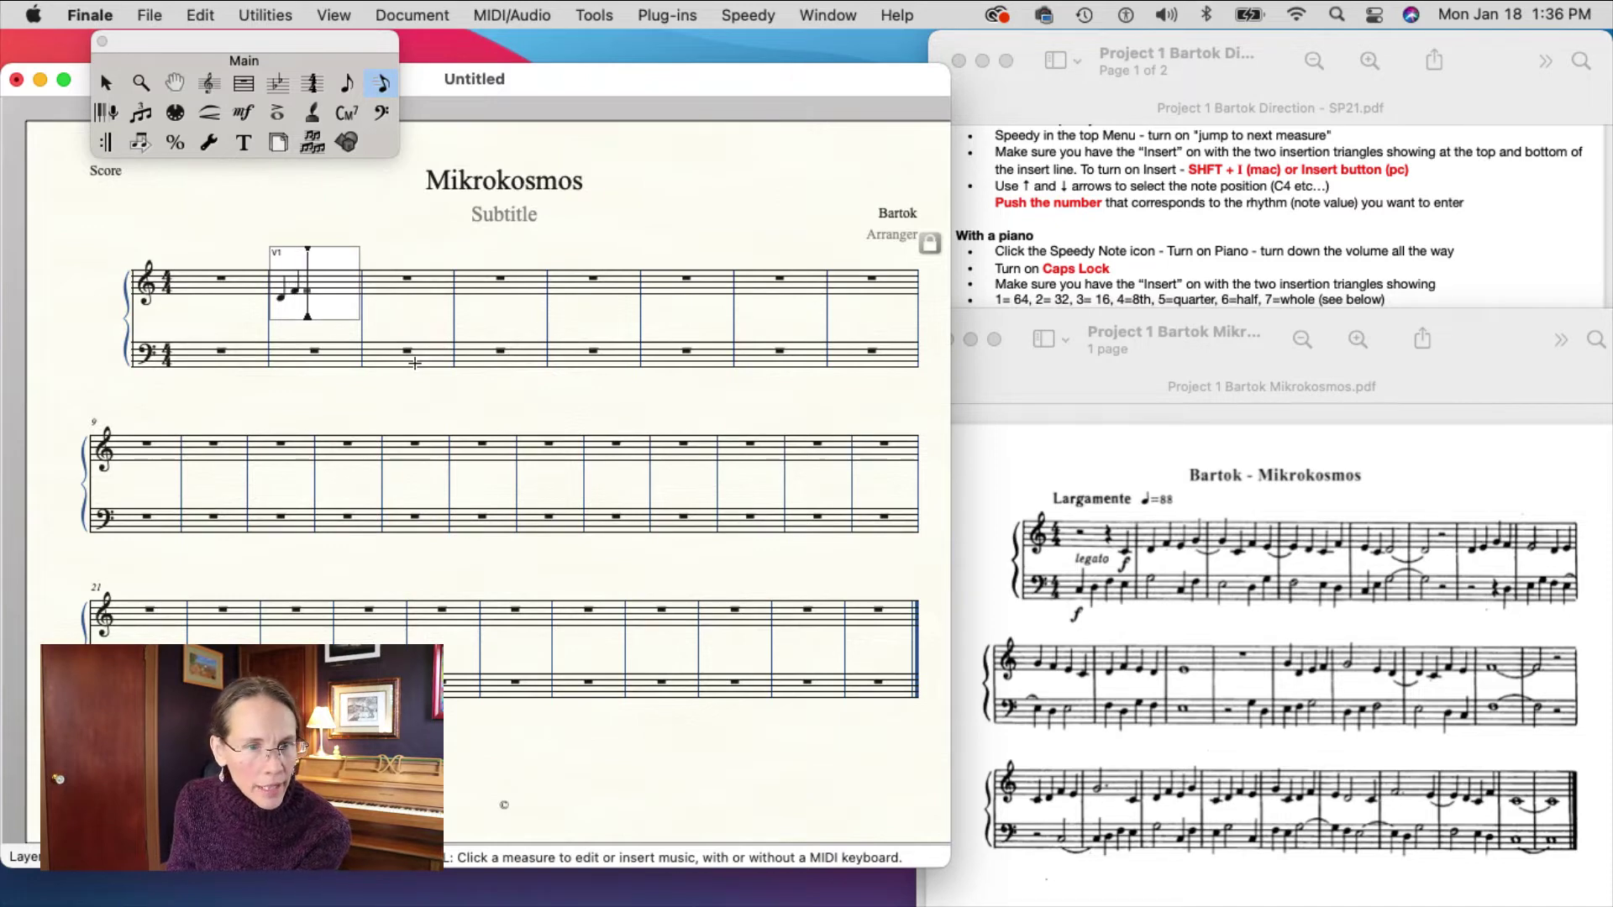
Enter a third quarter note, pitched slightly lower than the second, in the second treble measure.
click(291, 292)
key(Right)
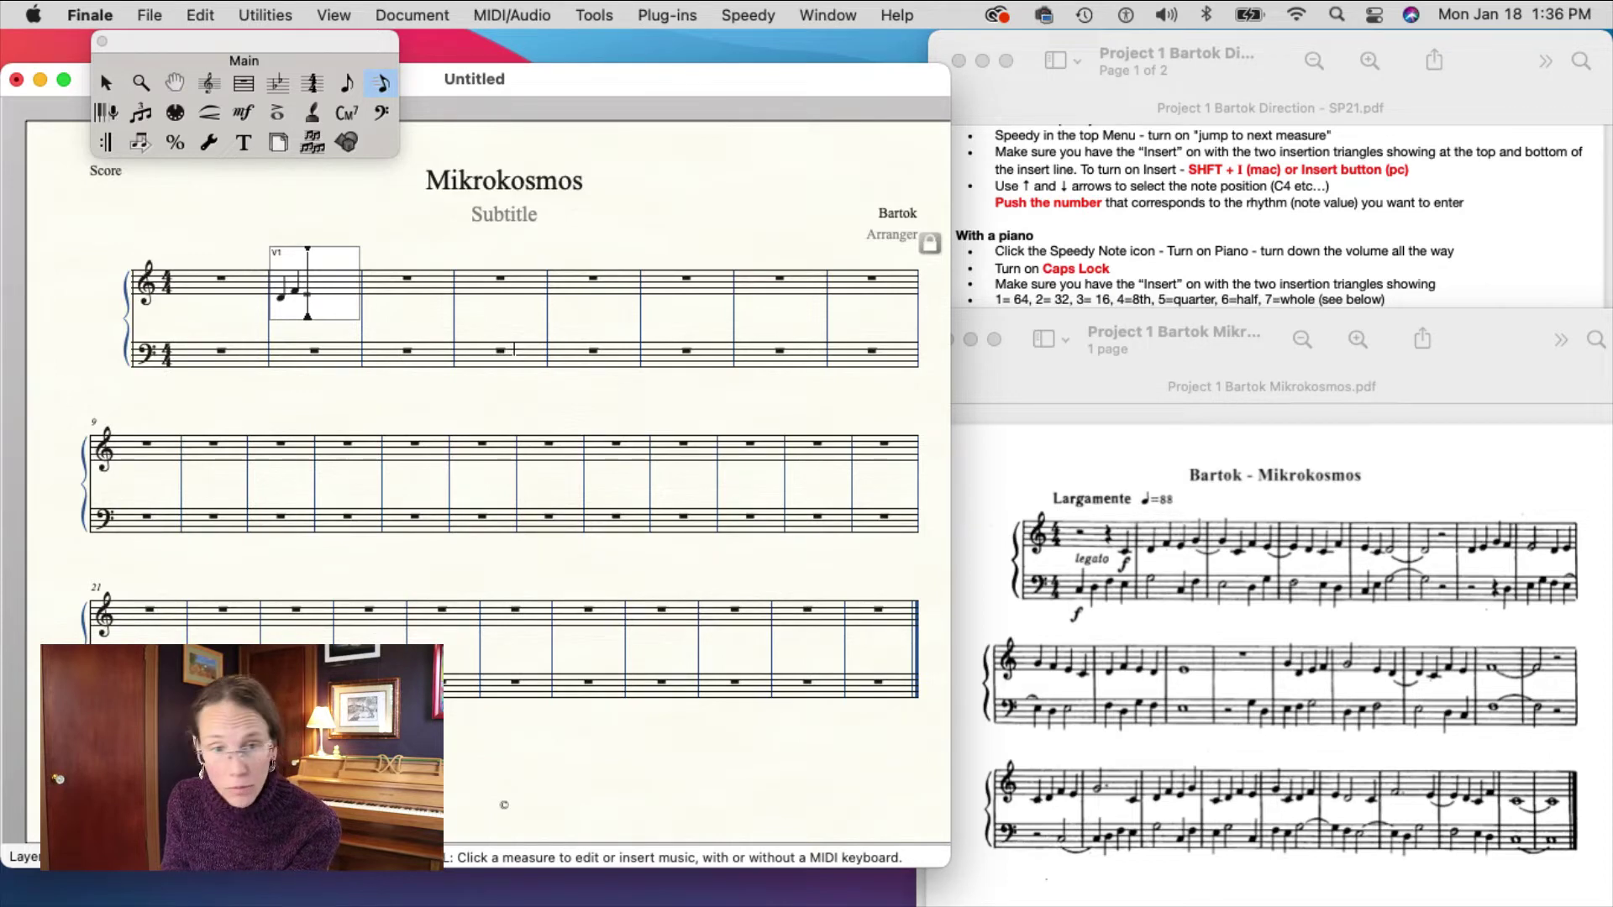
key(5)
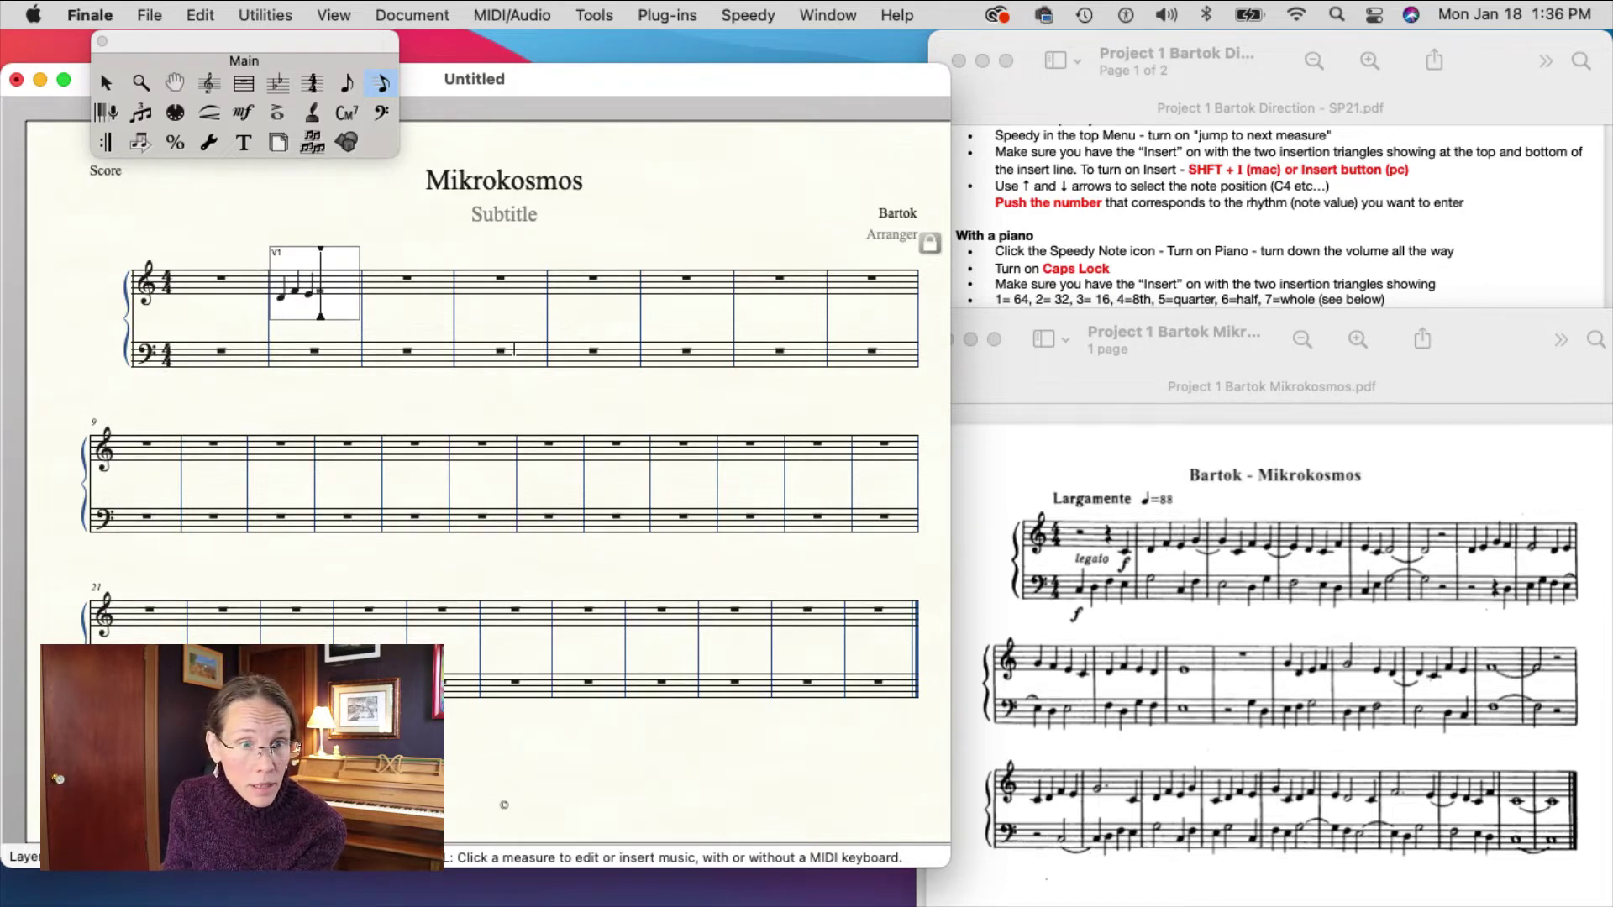
Enter the fourth quarter note of the second treble measure, and fill the third treble measure with four quarter notes matching the Bartok score.
key(5)
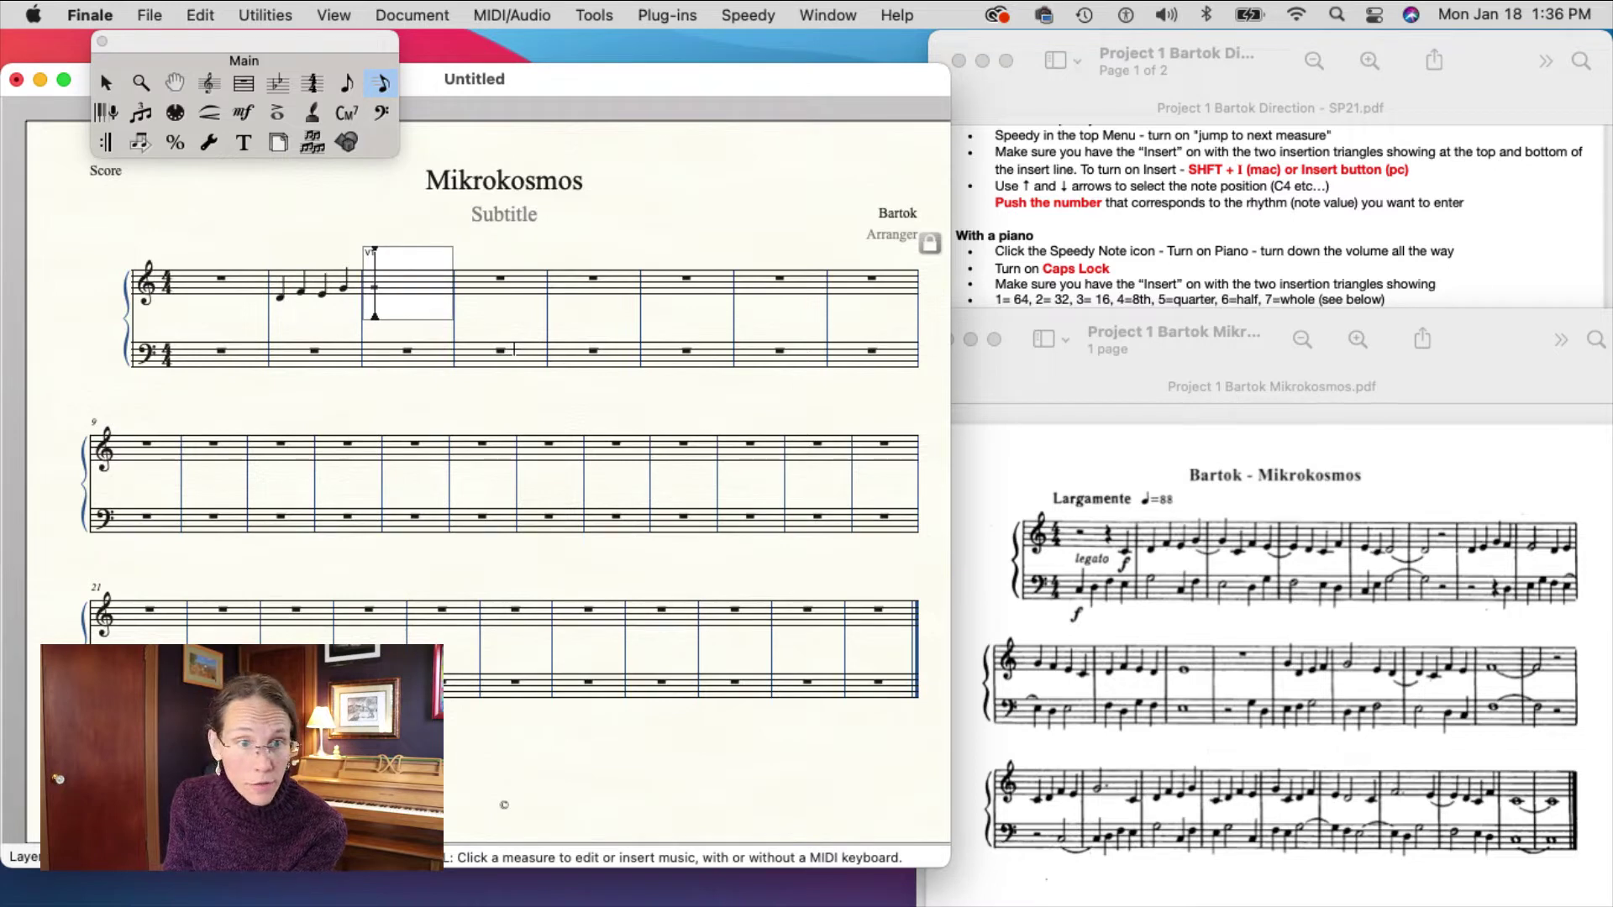
key(5)
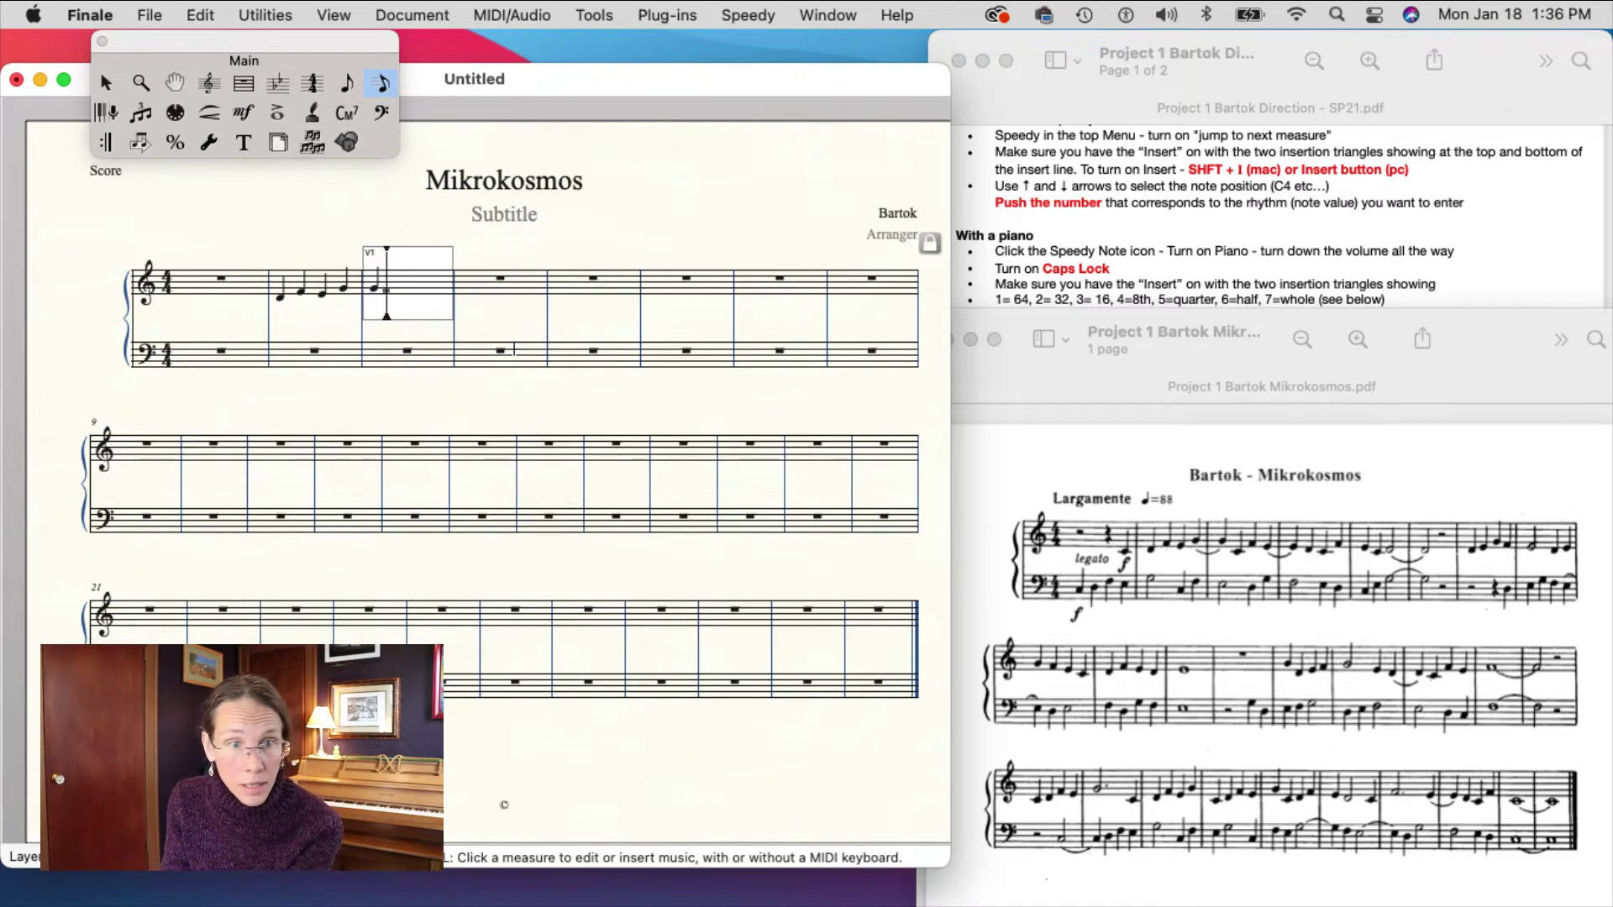
key(Down)
key(Down)
key(5)
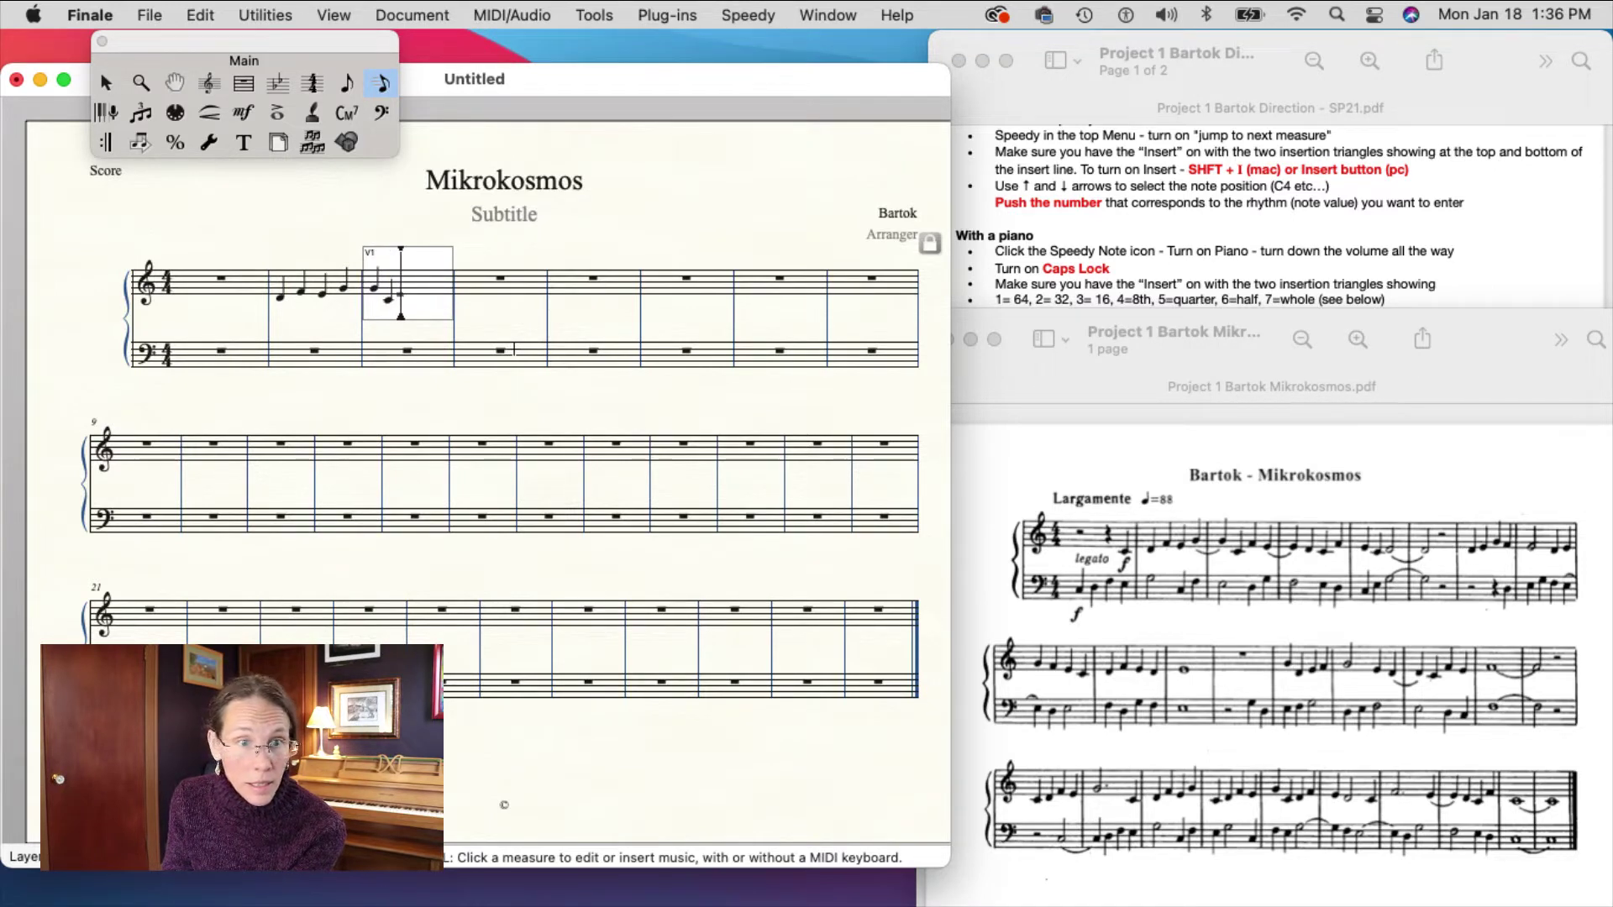
key(5)
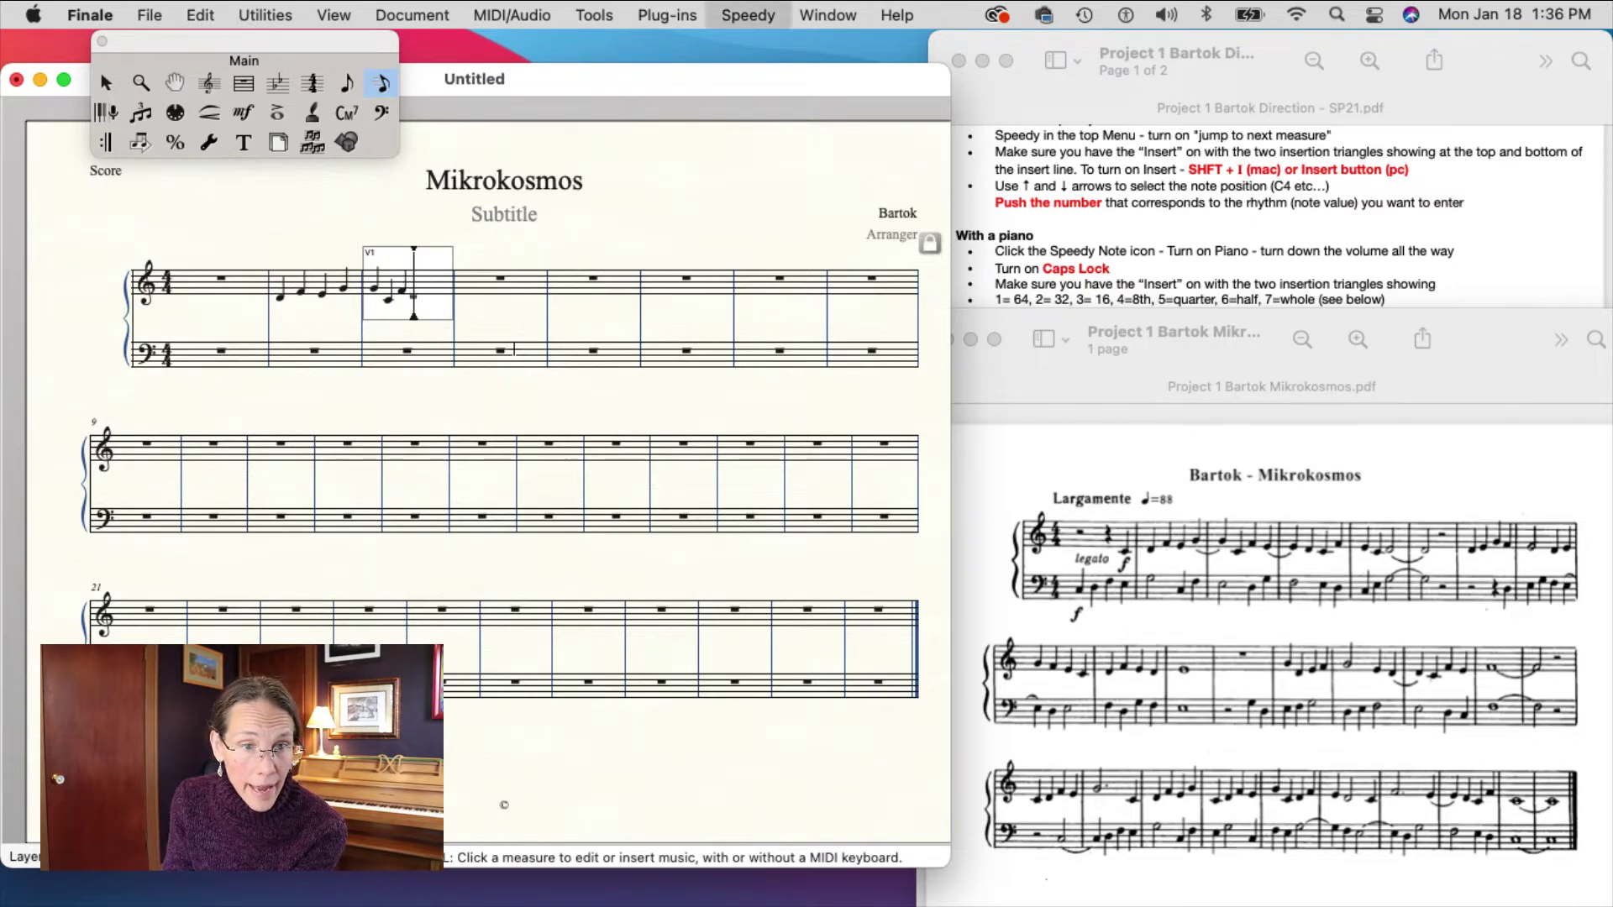
key(5)
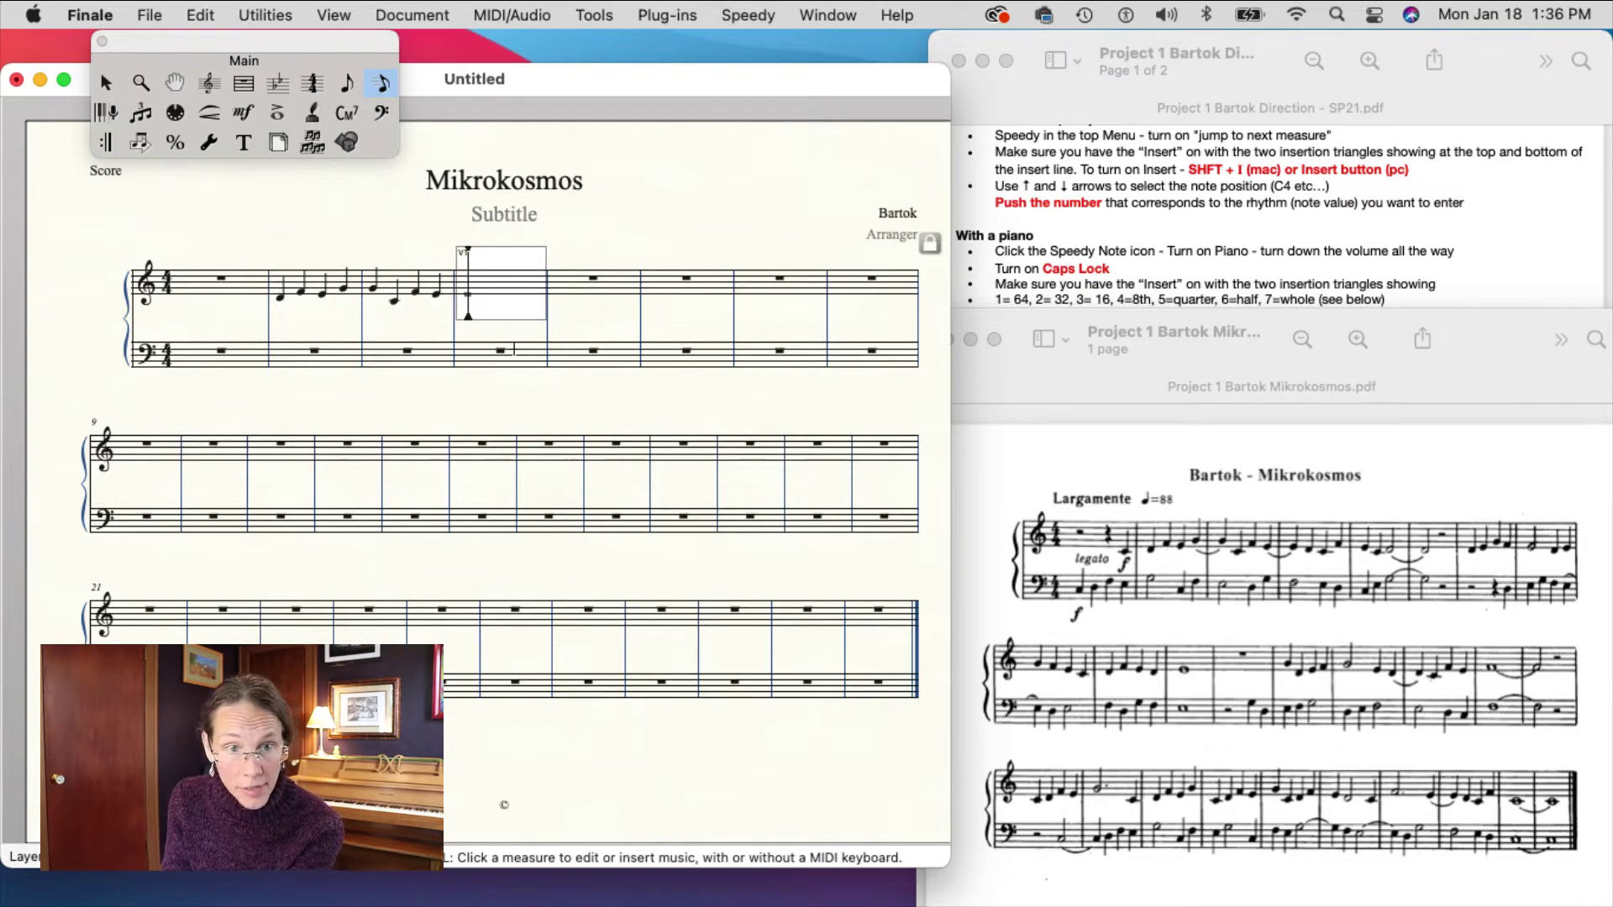
Fill the fourth treble measure with three descending quarter notes and a higher fourth one, and start the fifth measure with a quarter note.
key(5)
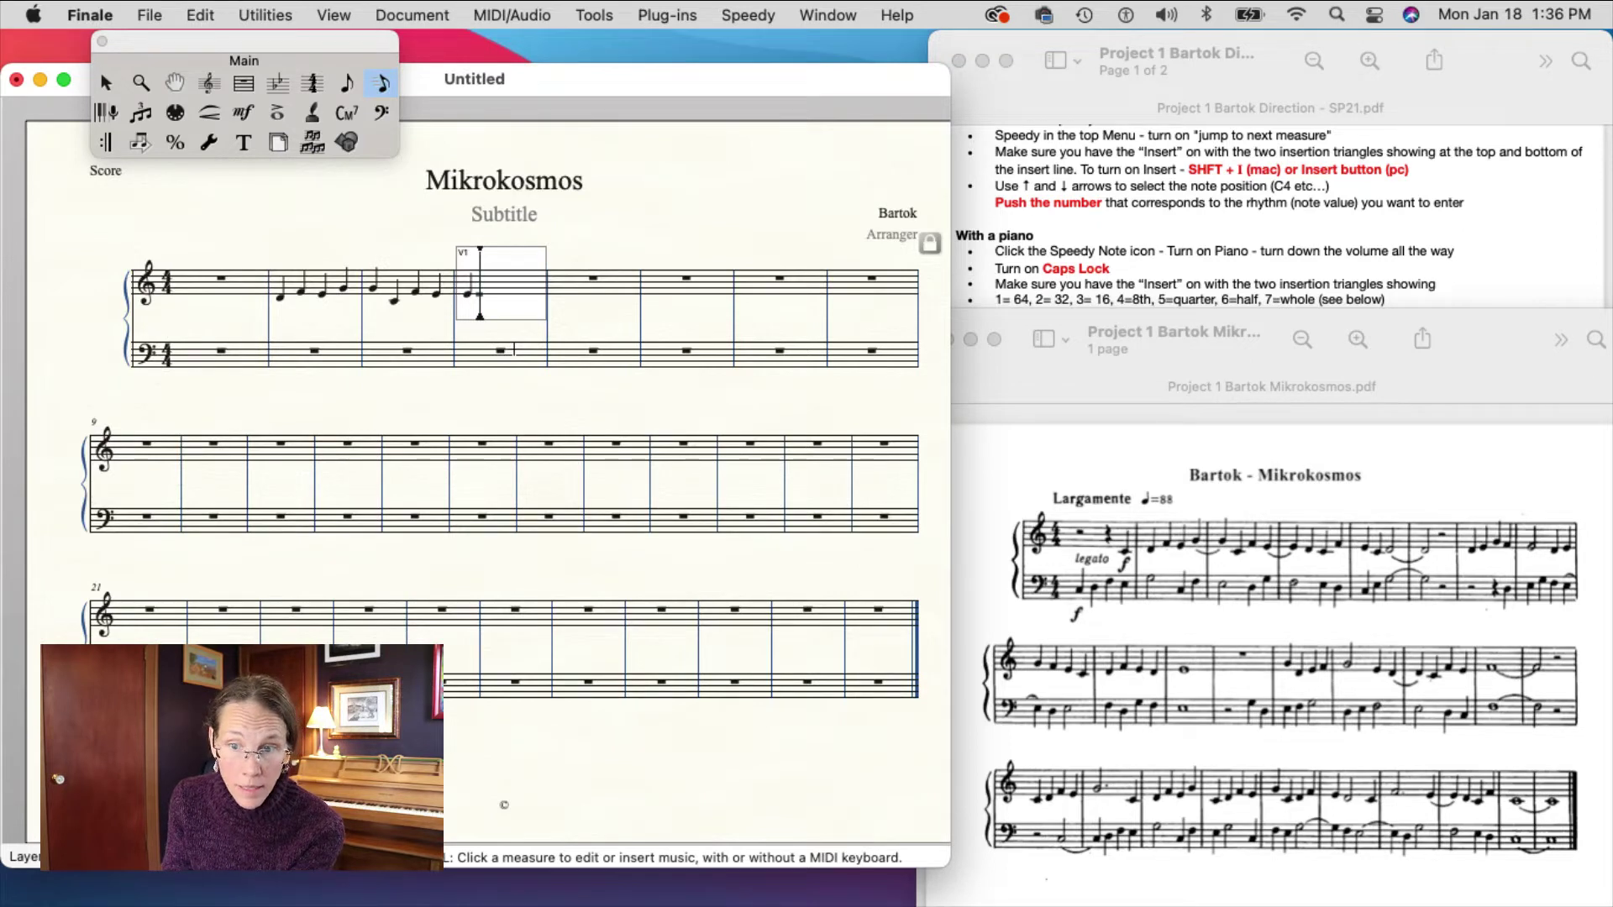
key(5)
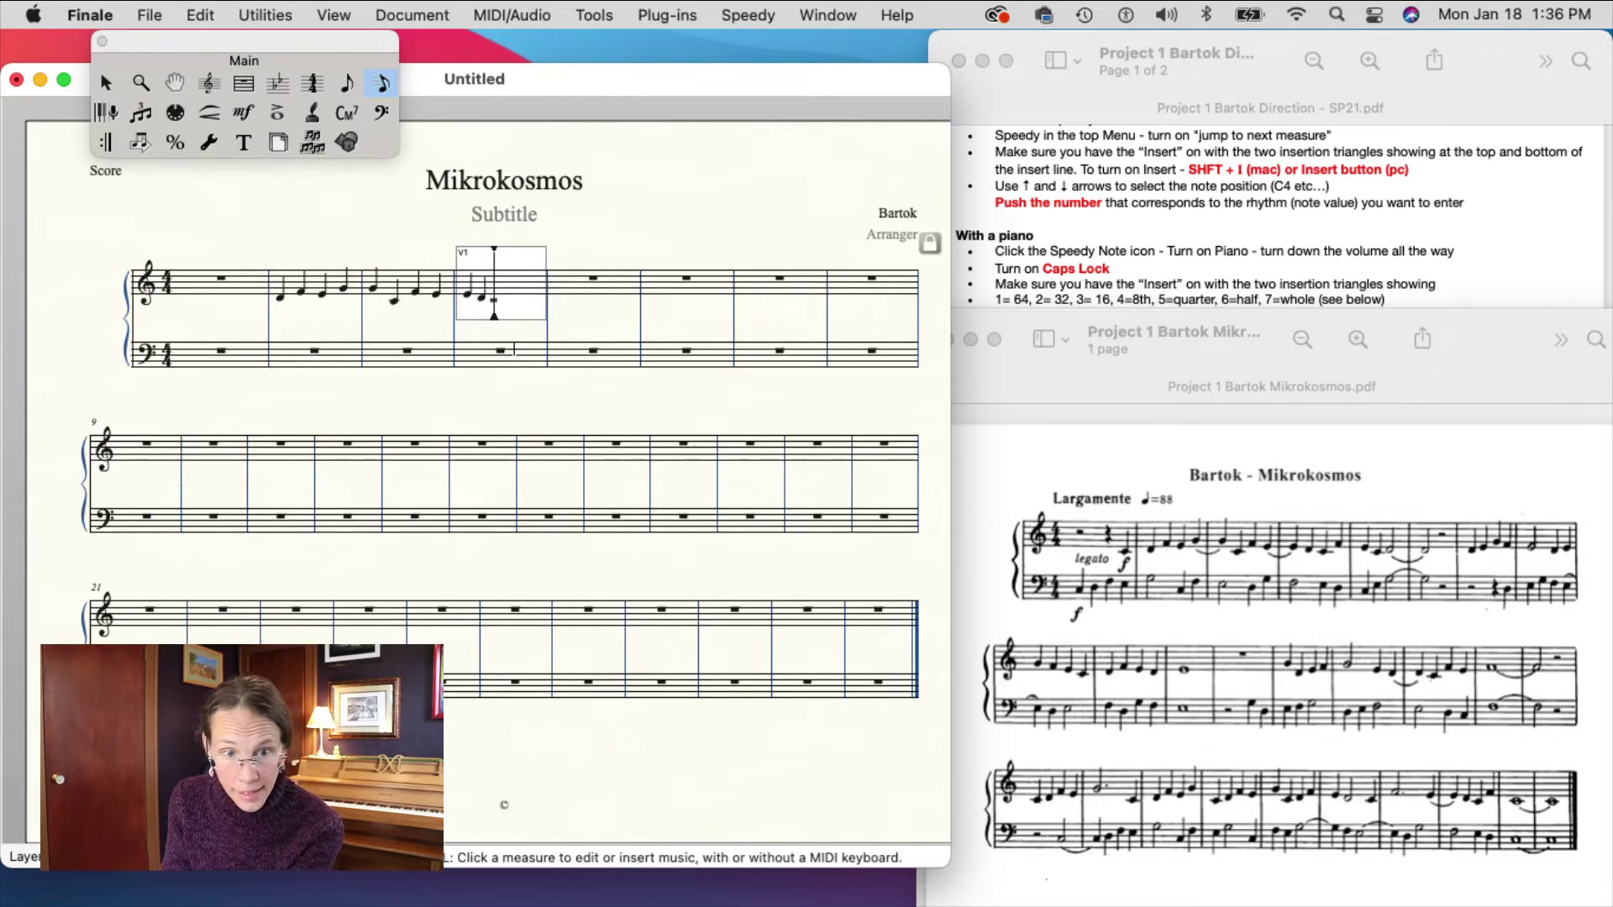
key(5)
key(Up)
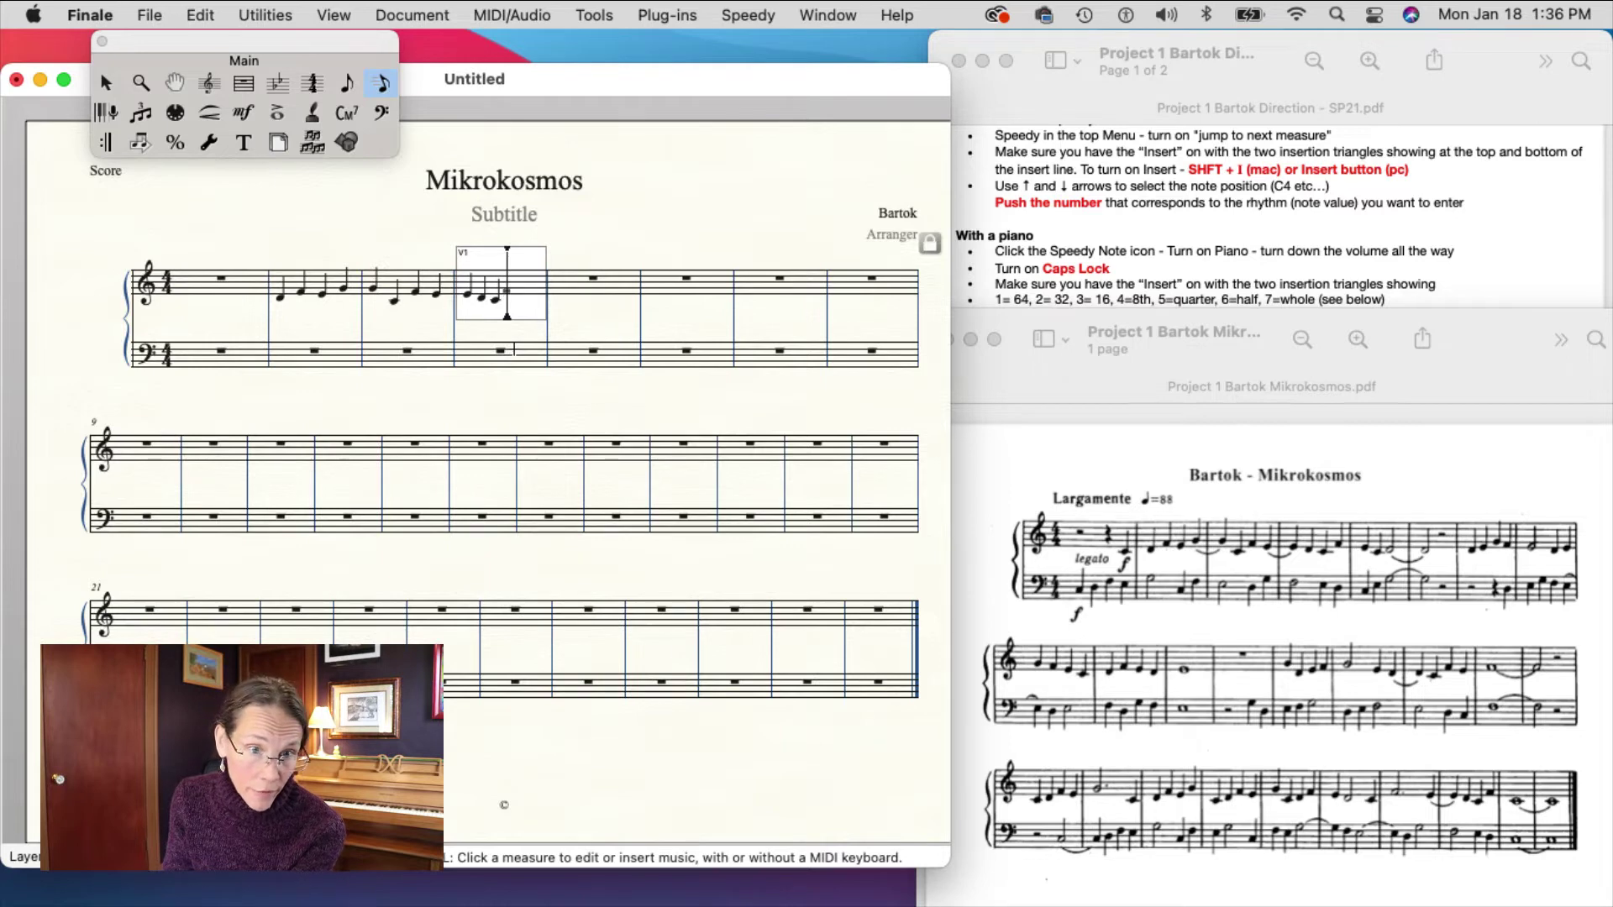
key(5)
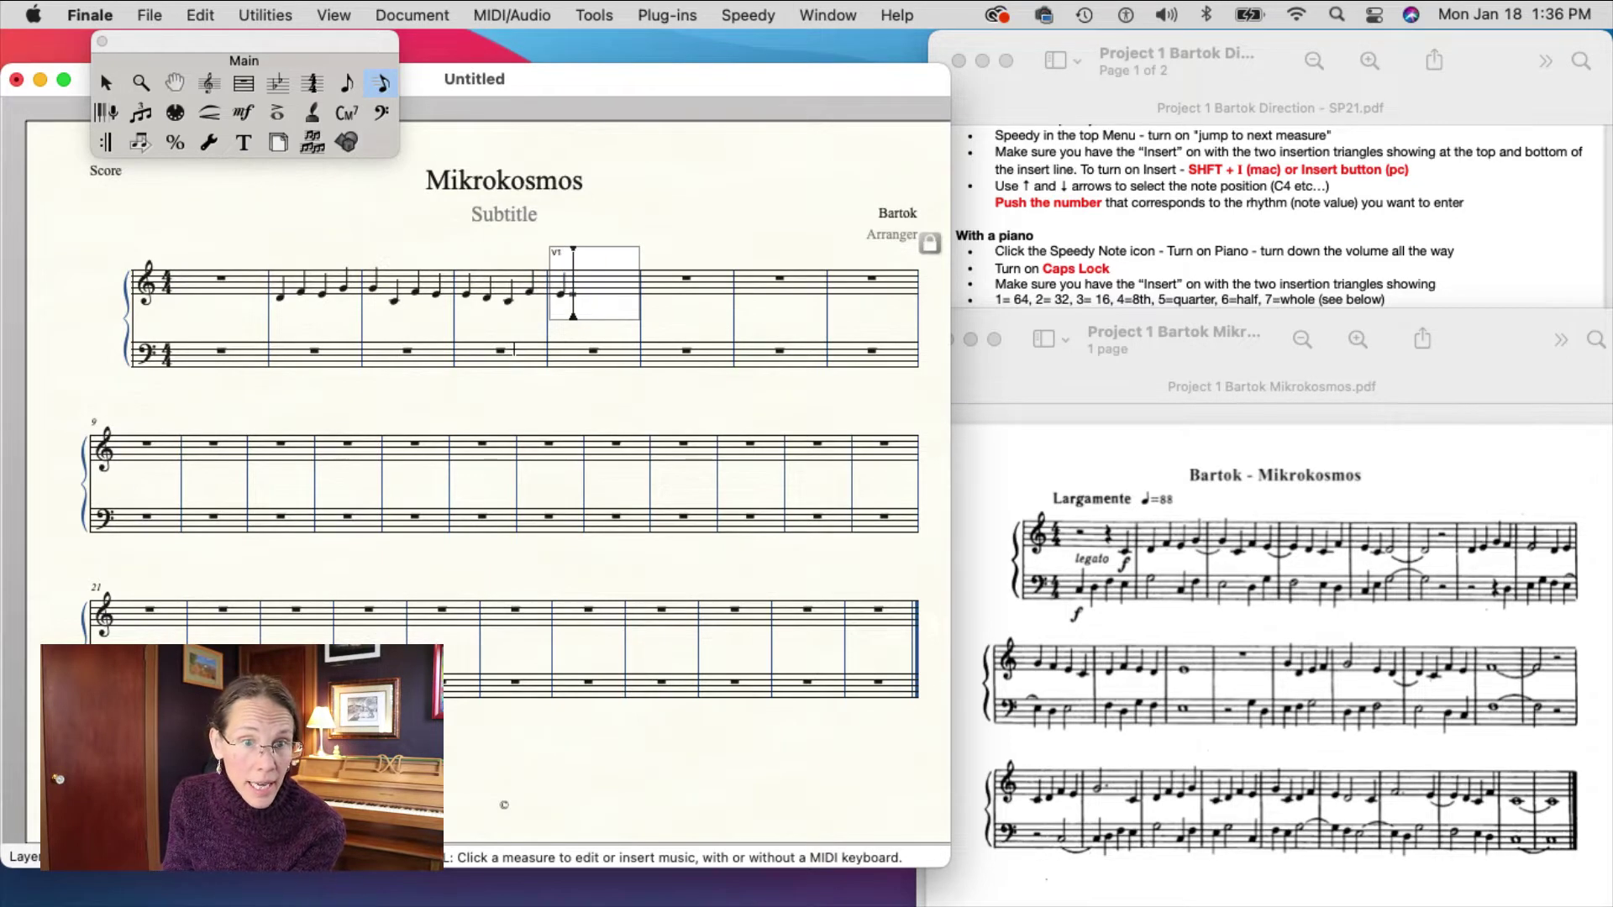
Complete the fifth treble measure with a lower quarter note and a half note, checking the half-note value in the directions PDF.
key(5)
key(Down)
key(5)
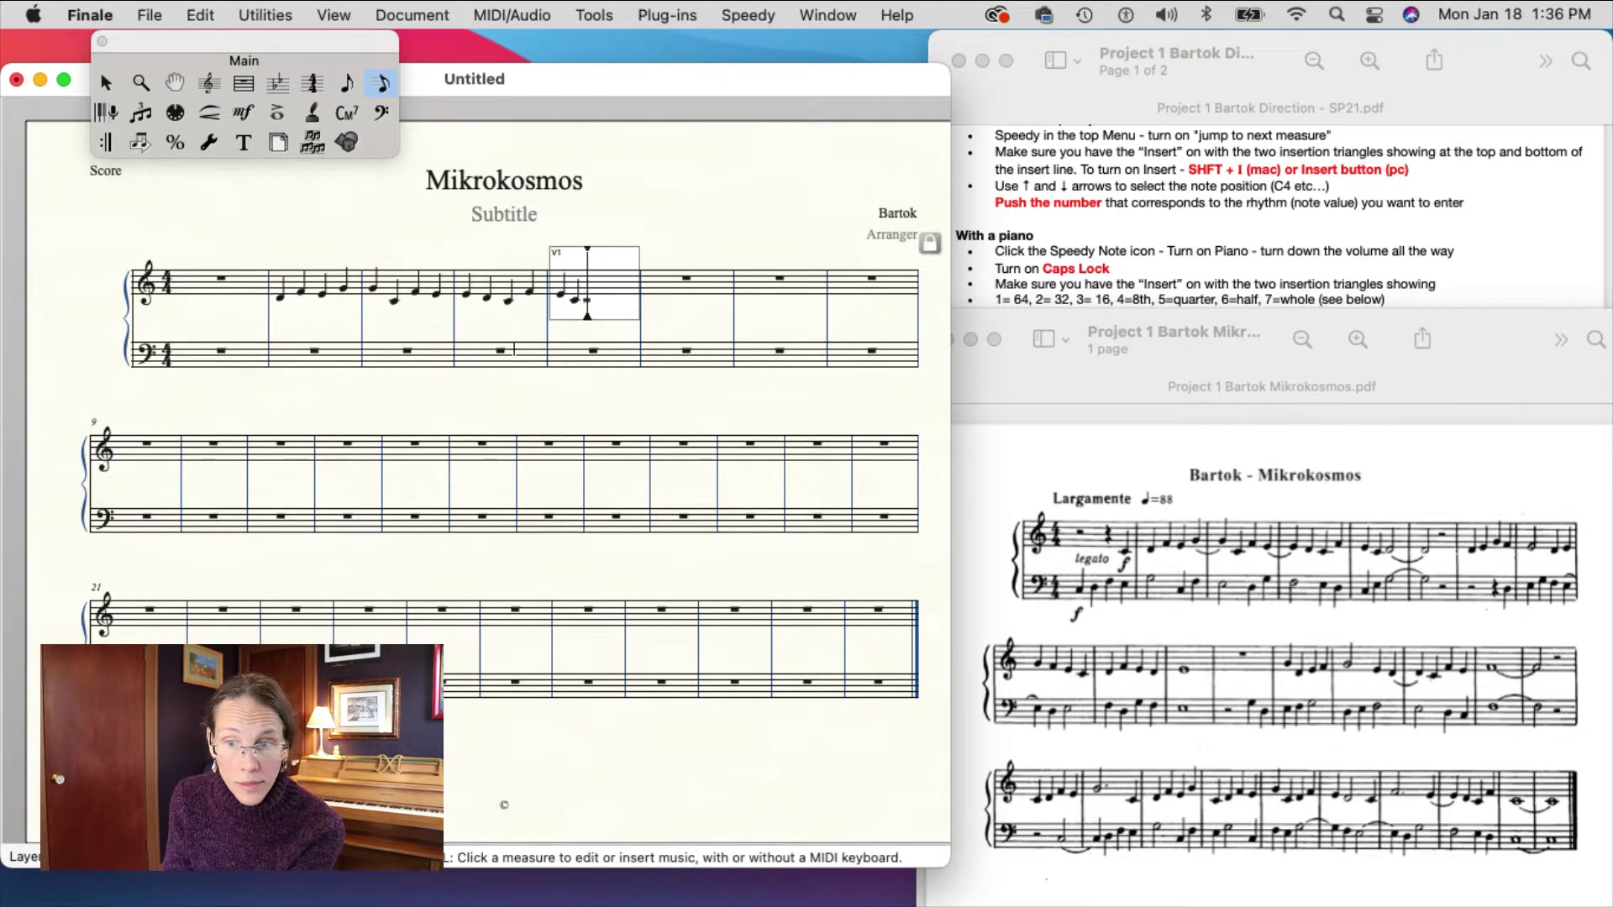
key(Up)
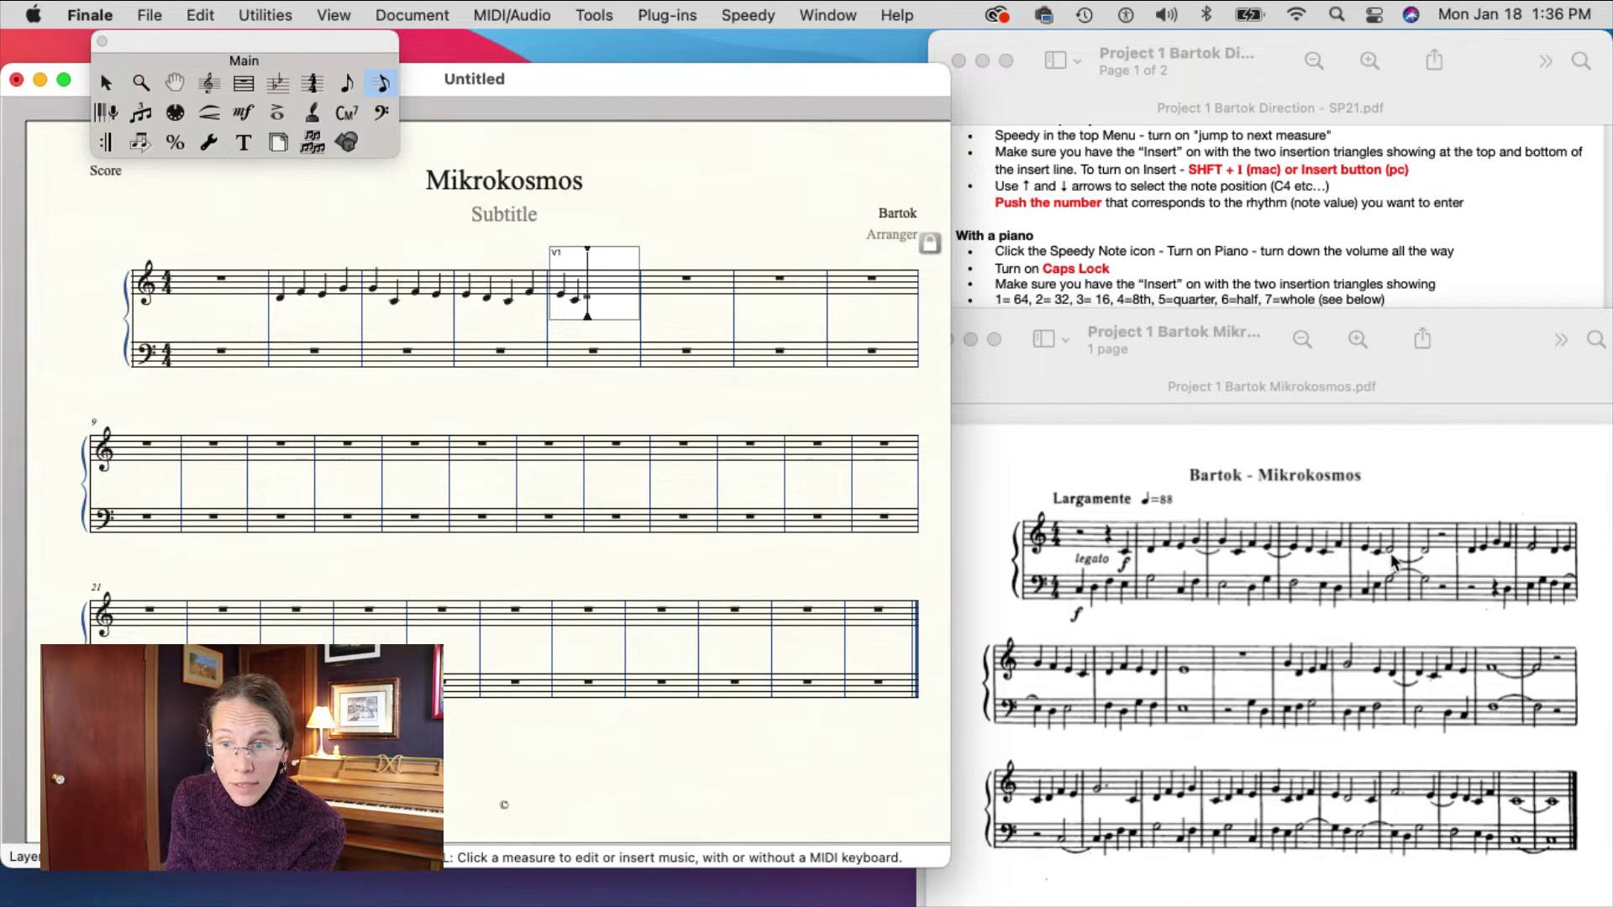
click(1454, 277)
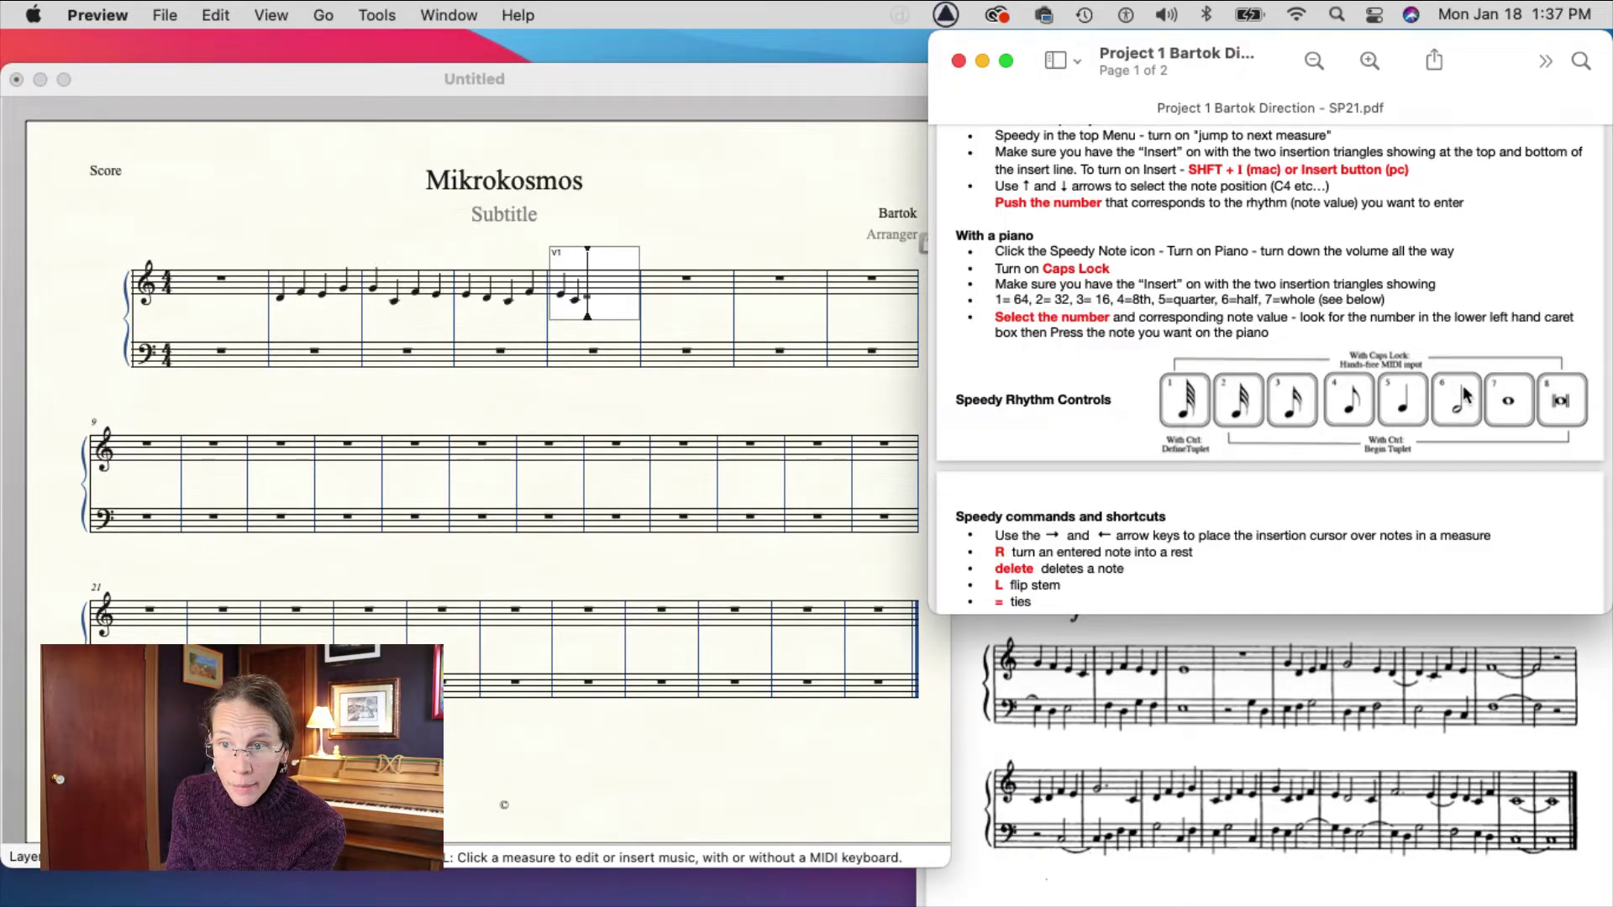
click(608, 305)
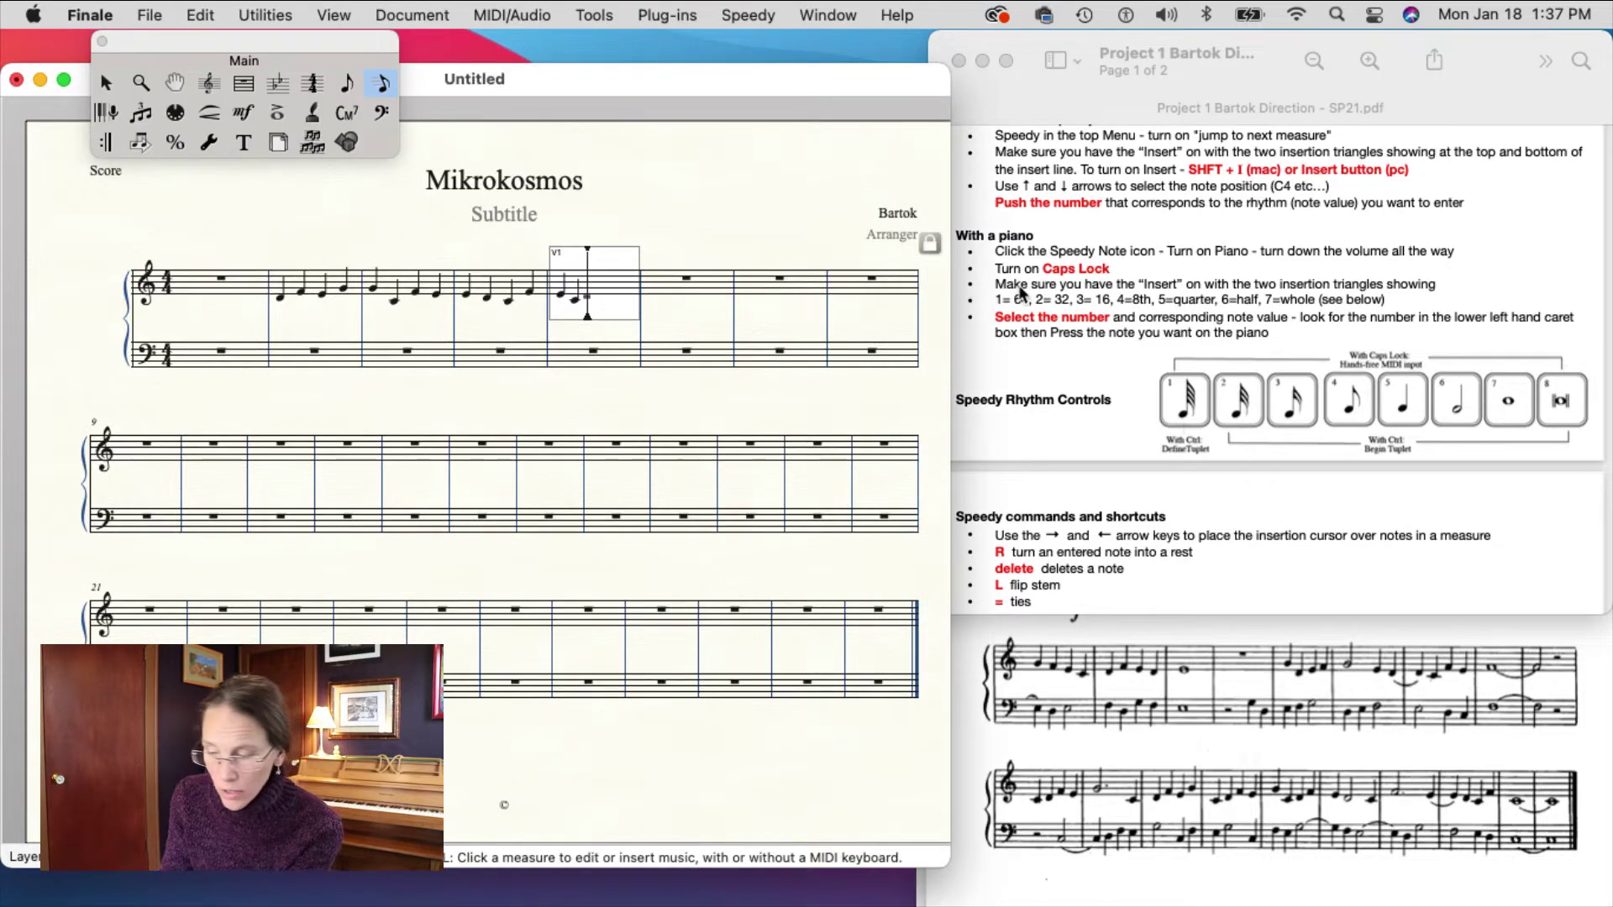
key(6)
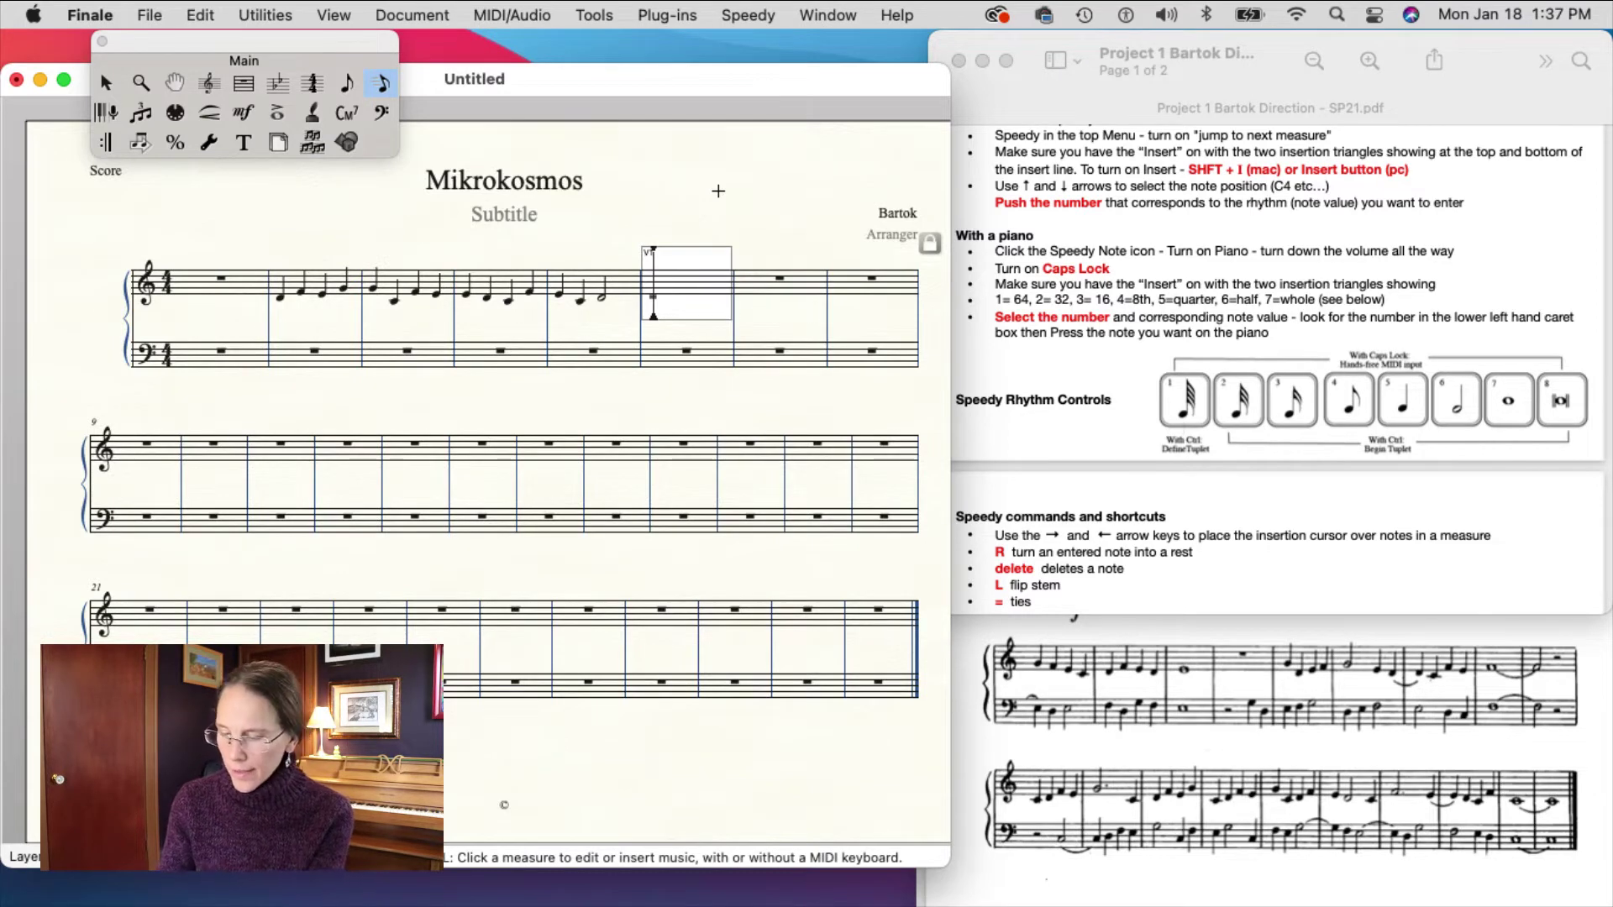
Toggle Insert Notes Or Rests off and back on, and check the Jump To Next Measure option for Speedy Entry.
key(shift+i)
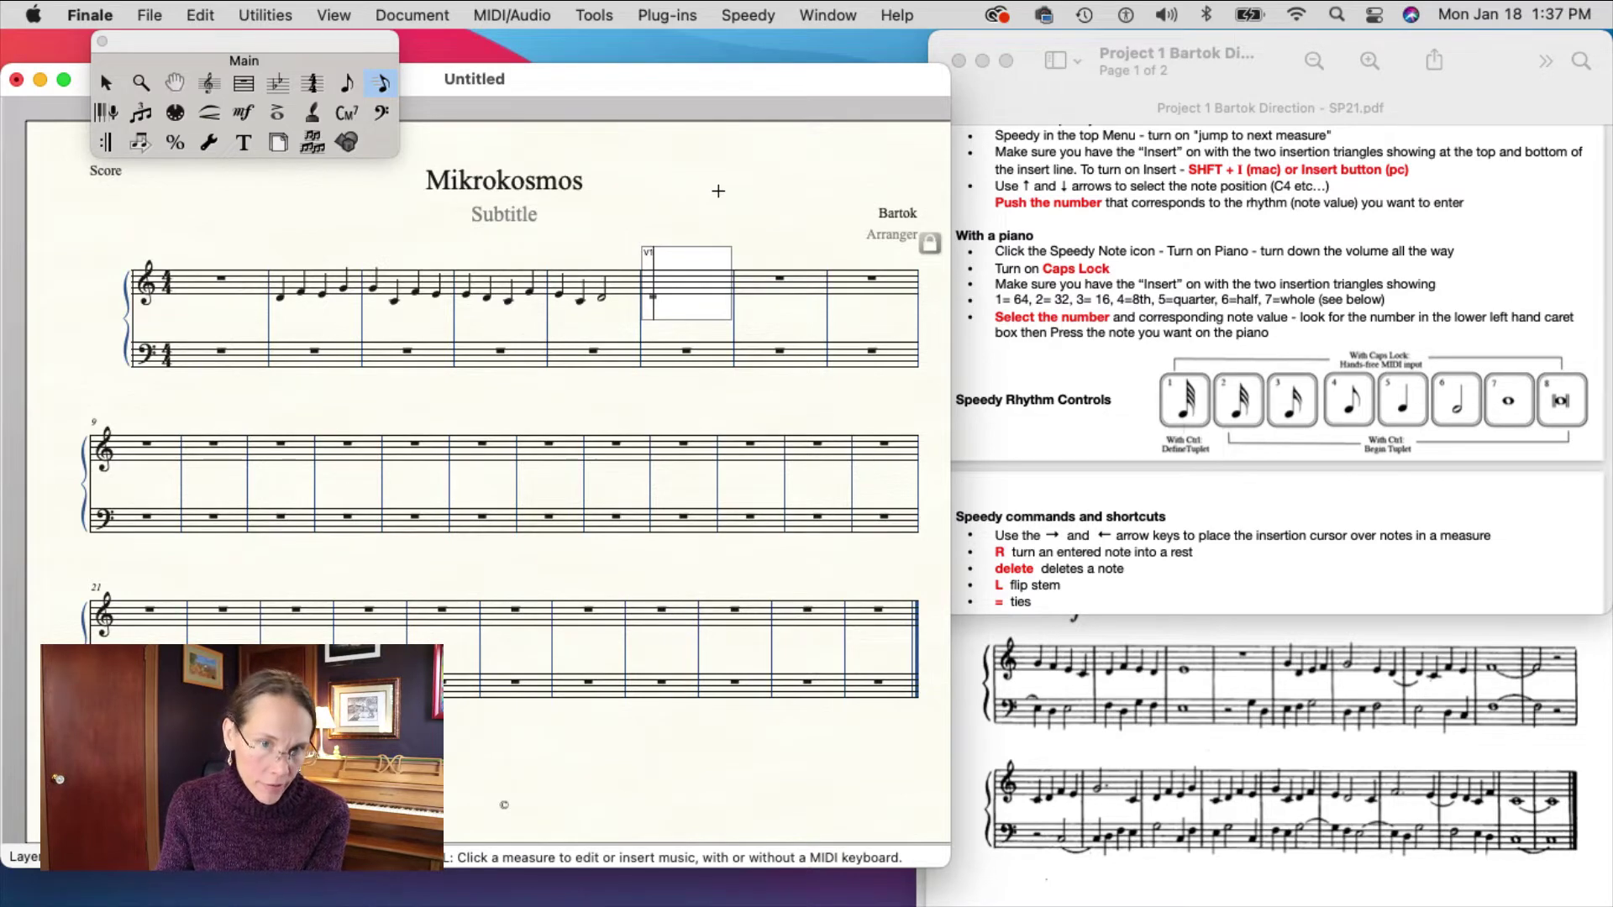
key(shift+i)
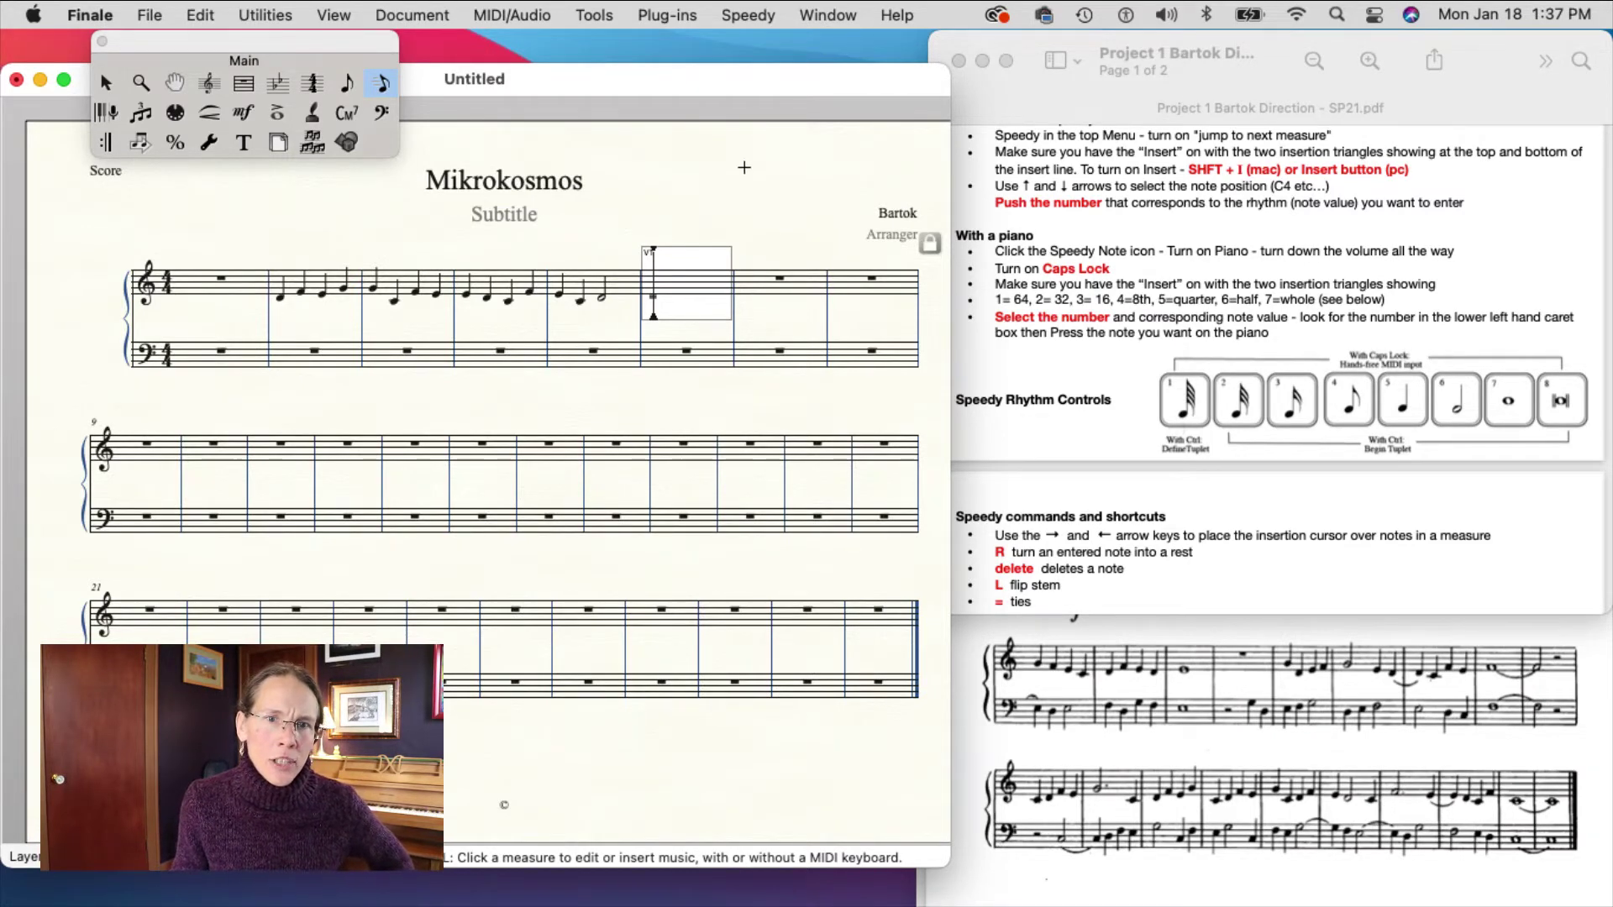
click(748, 15)
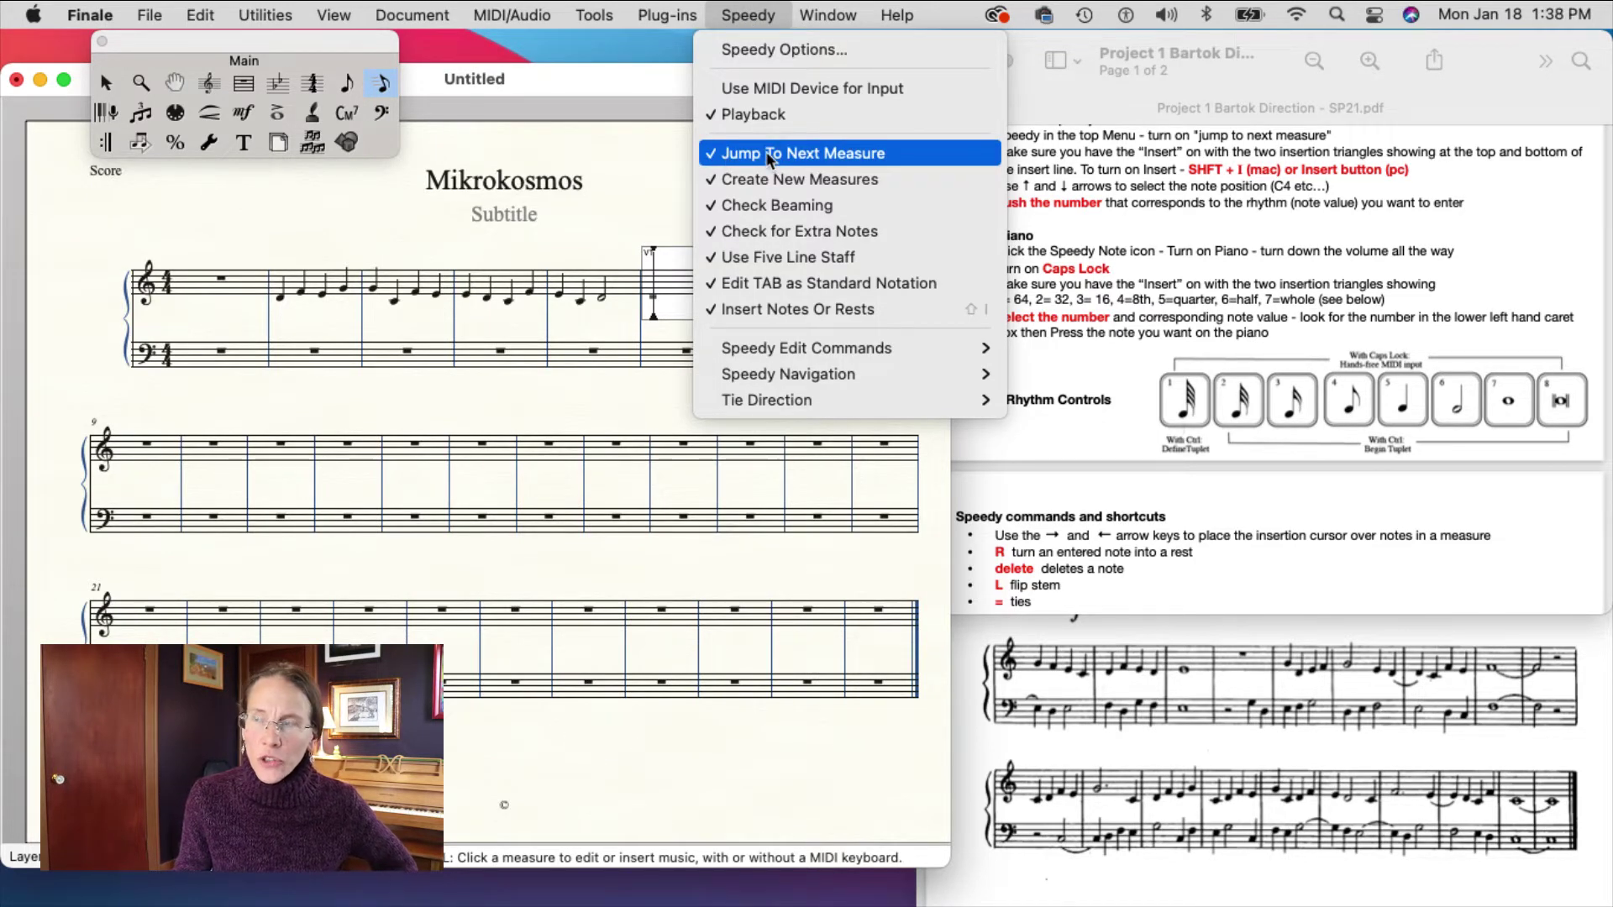
click(609, 329)
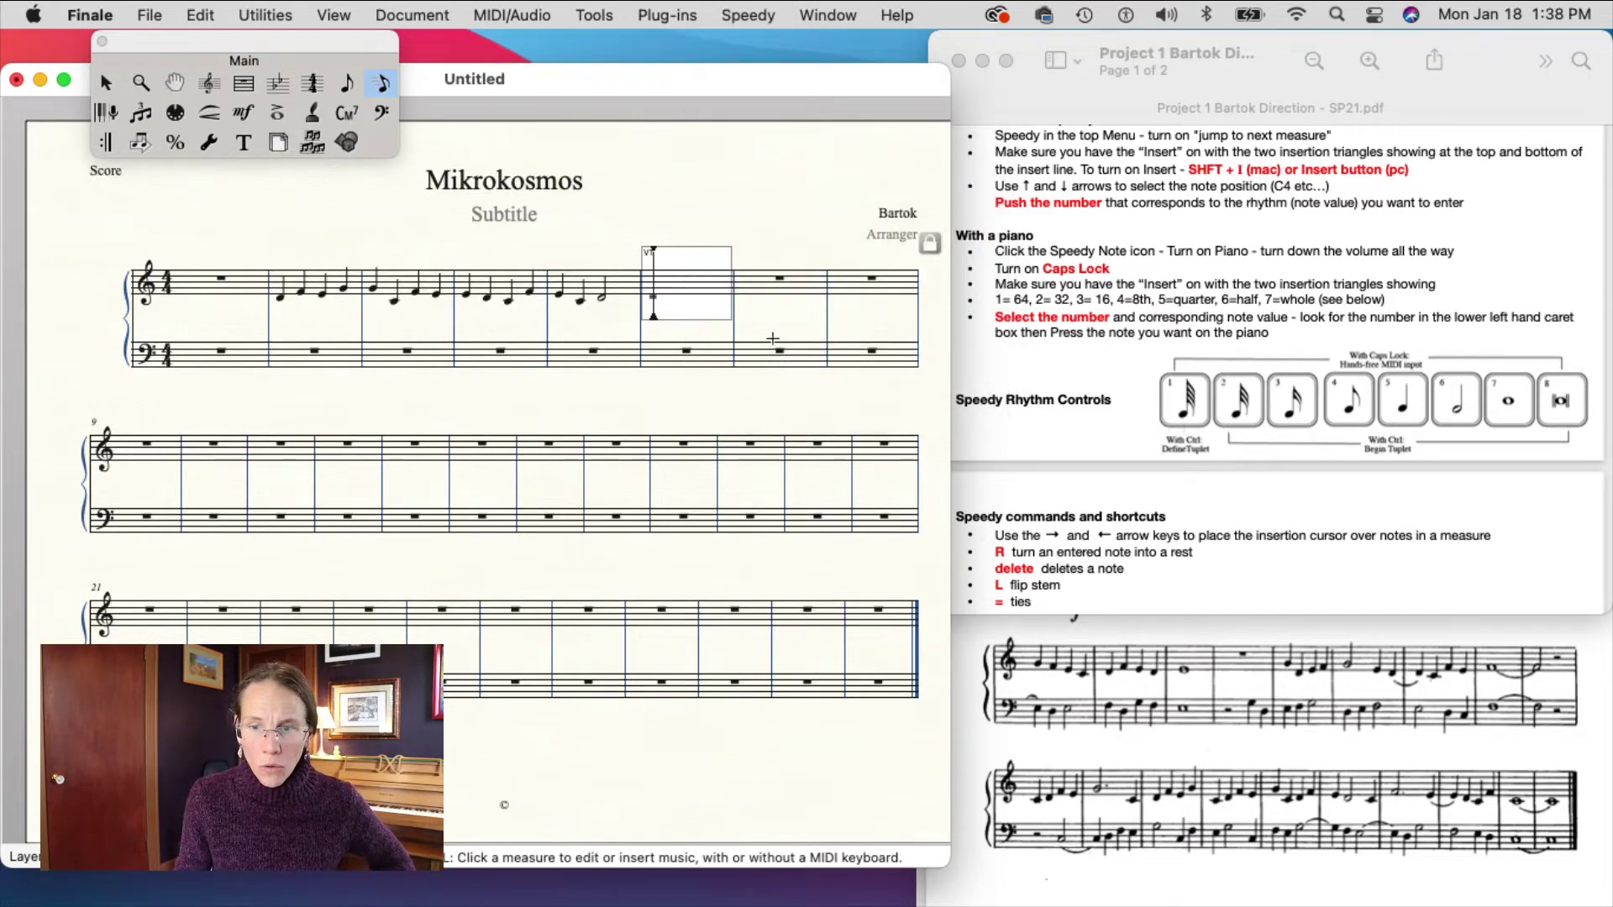
Bring the Bartok score PDF forward, enter two half notes in the sixth treble measure, and start the seventh with a half note.
key(super+Tab)
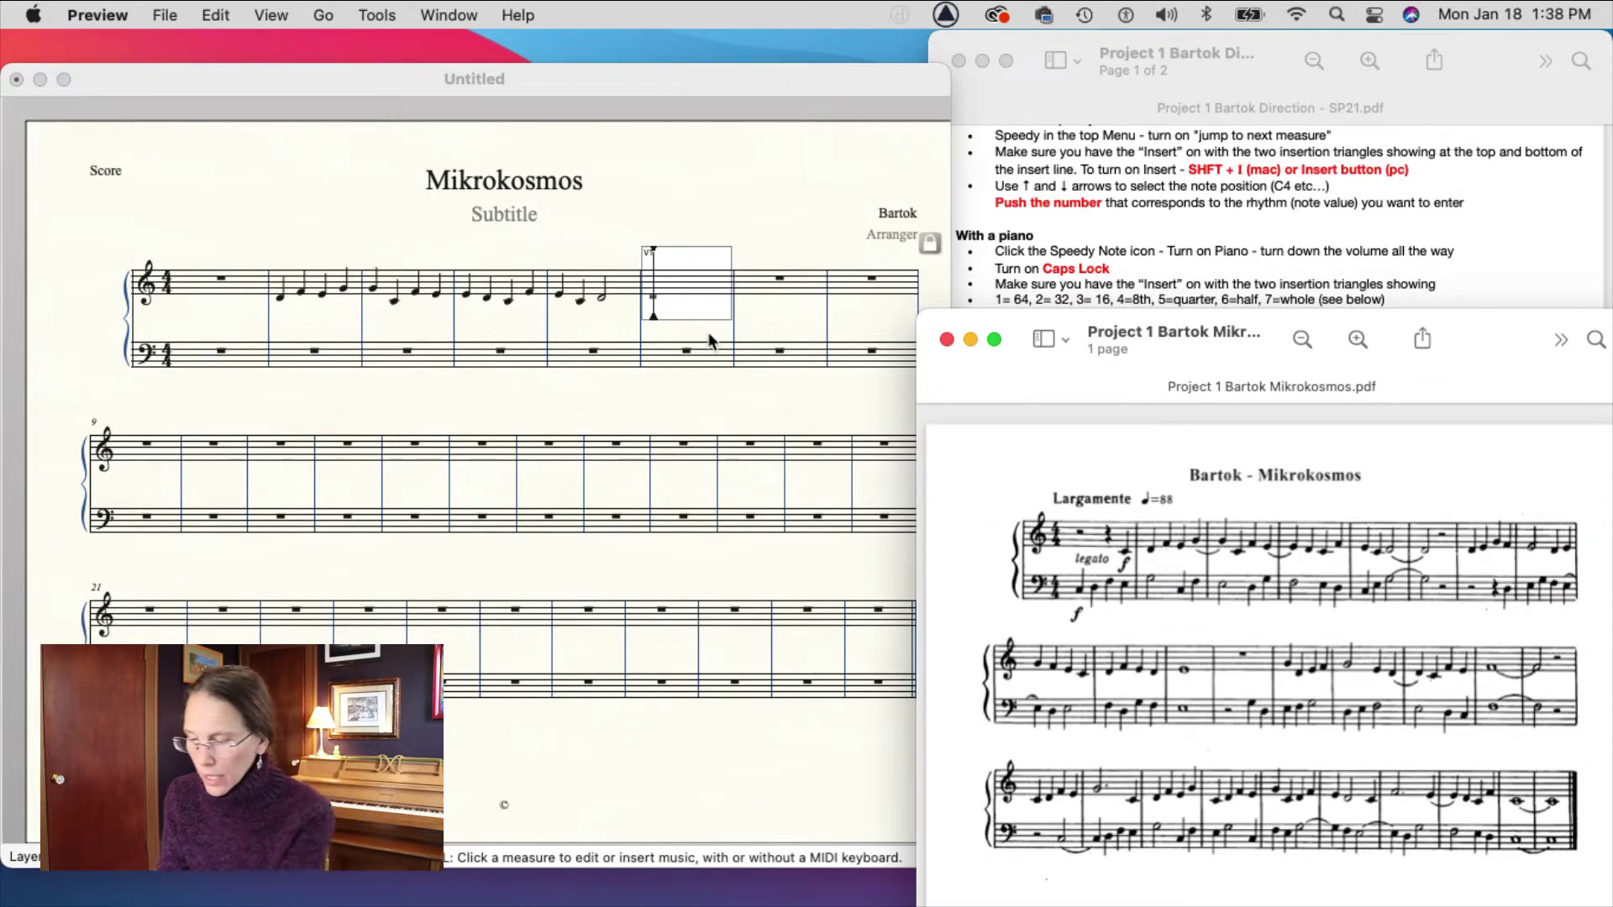
key(super+Tab)
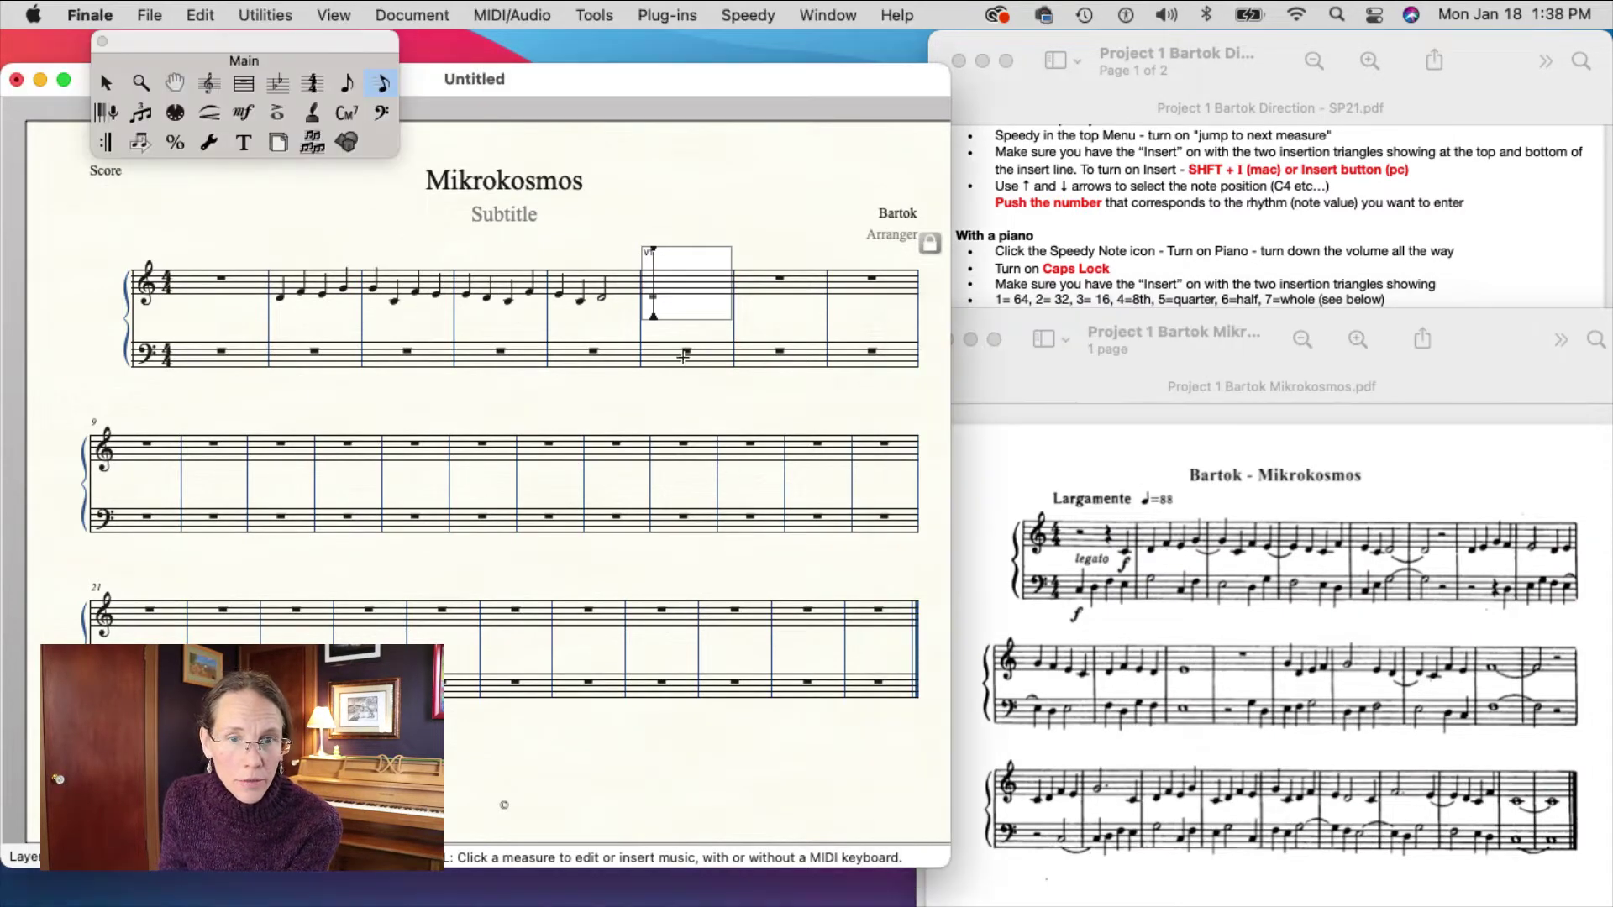
key(6)
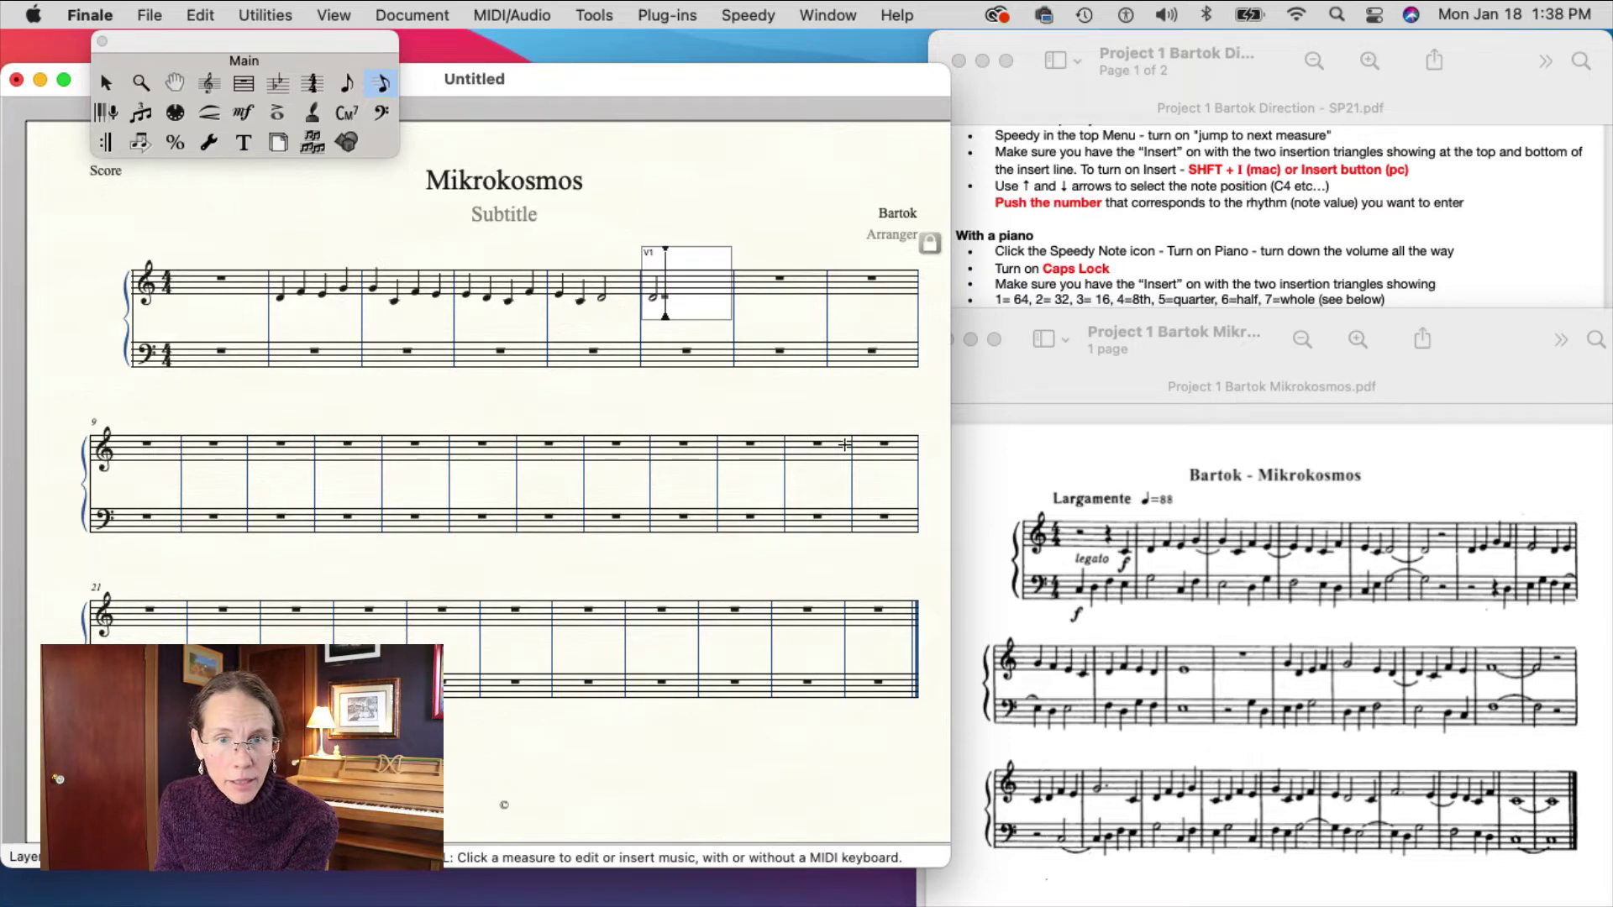
key(6)
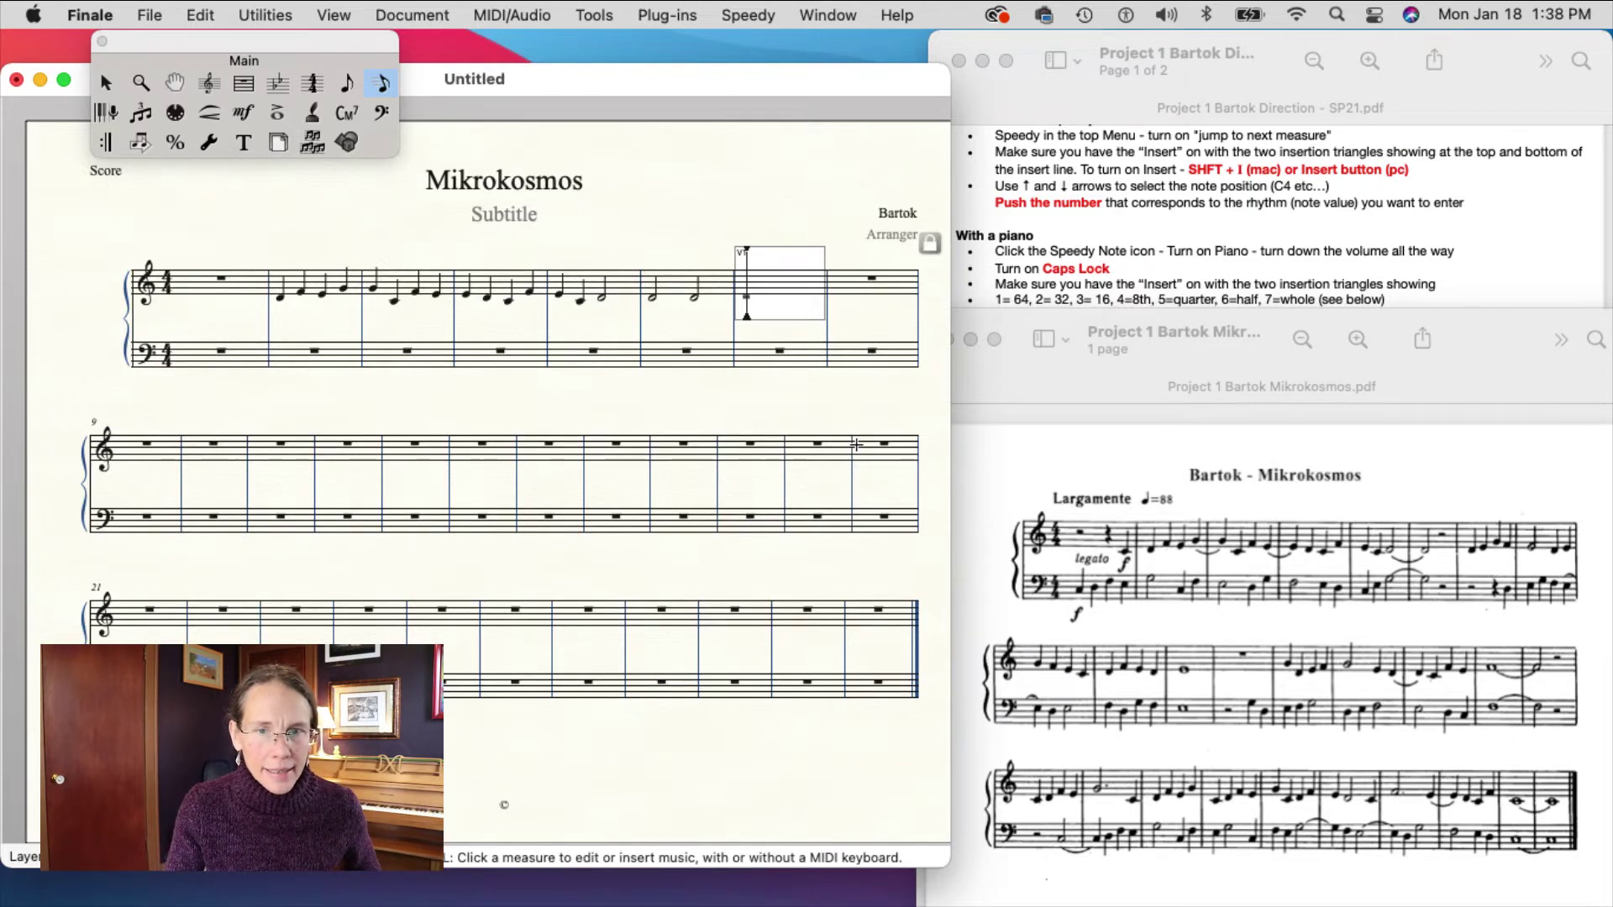
key(6)
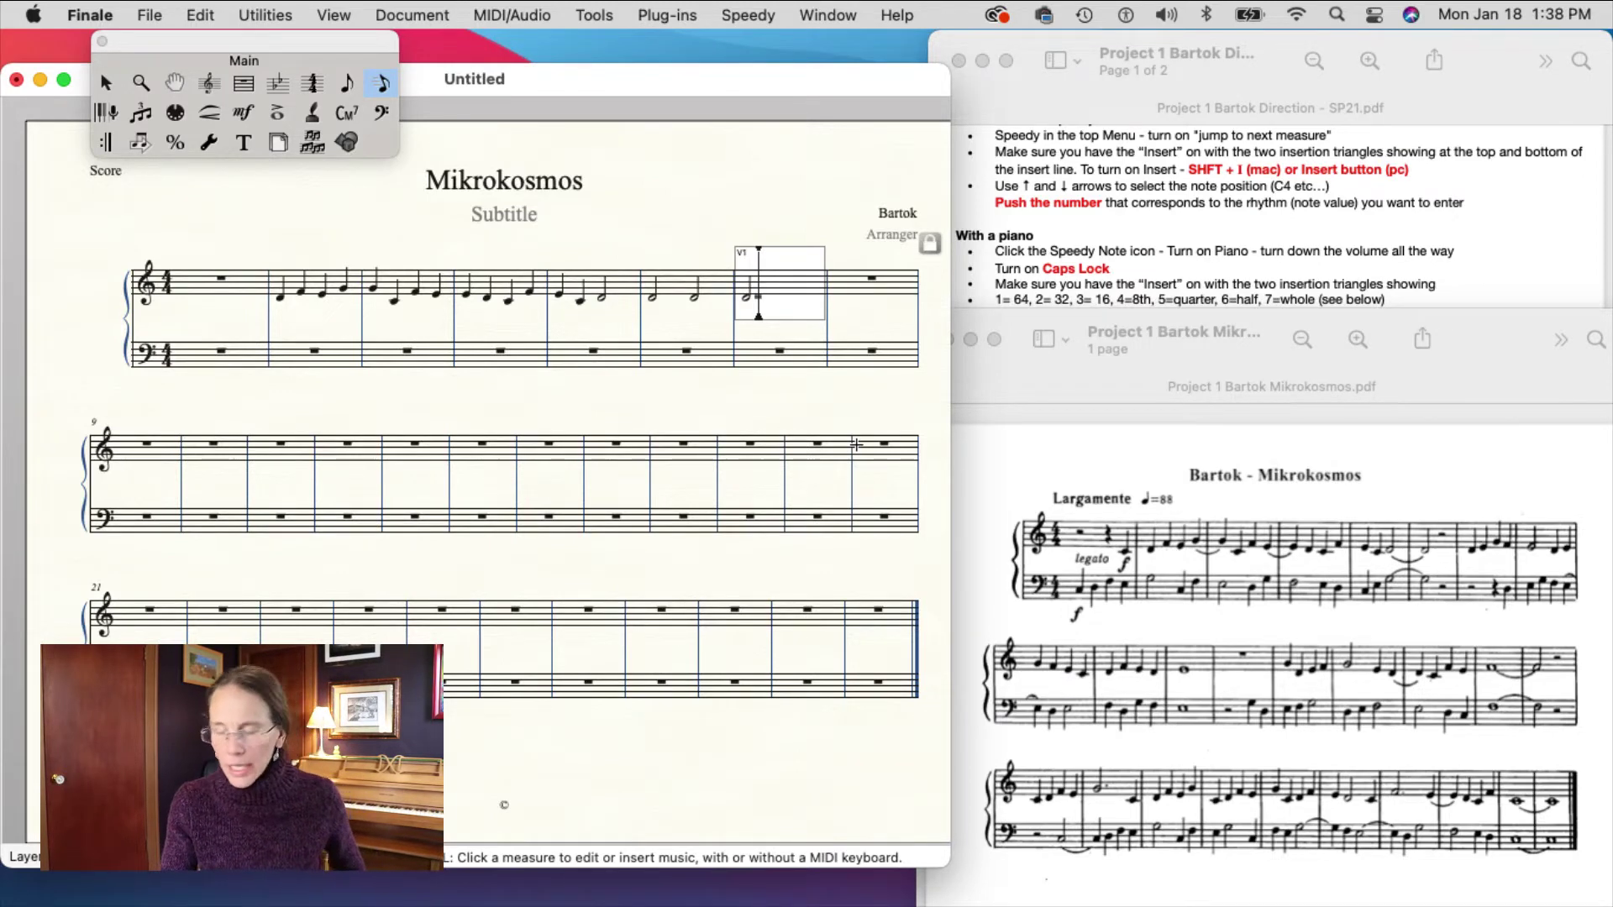
Add a surplus whole note to the seventh treble measure, choosing Leave the measure alone, and delete that whole note again.
key(7)
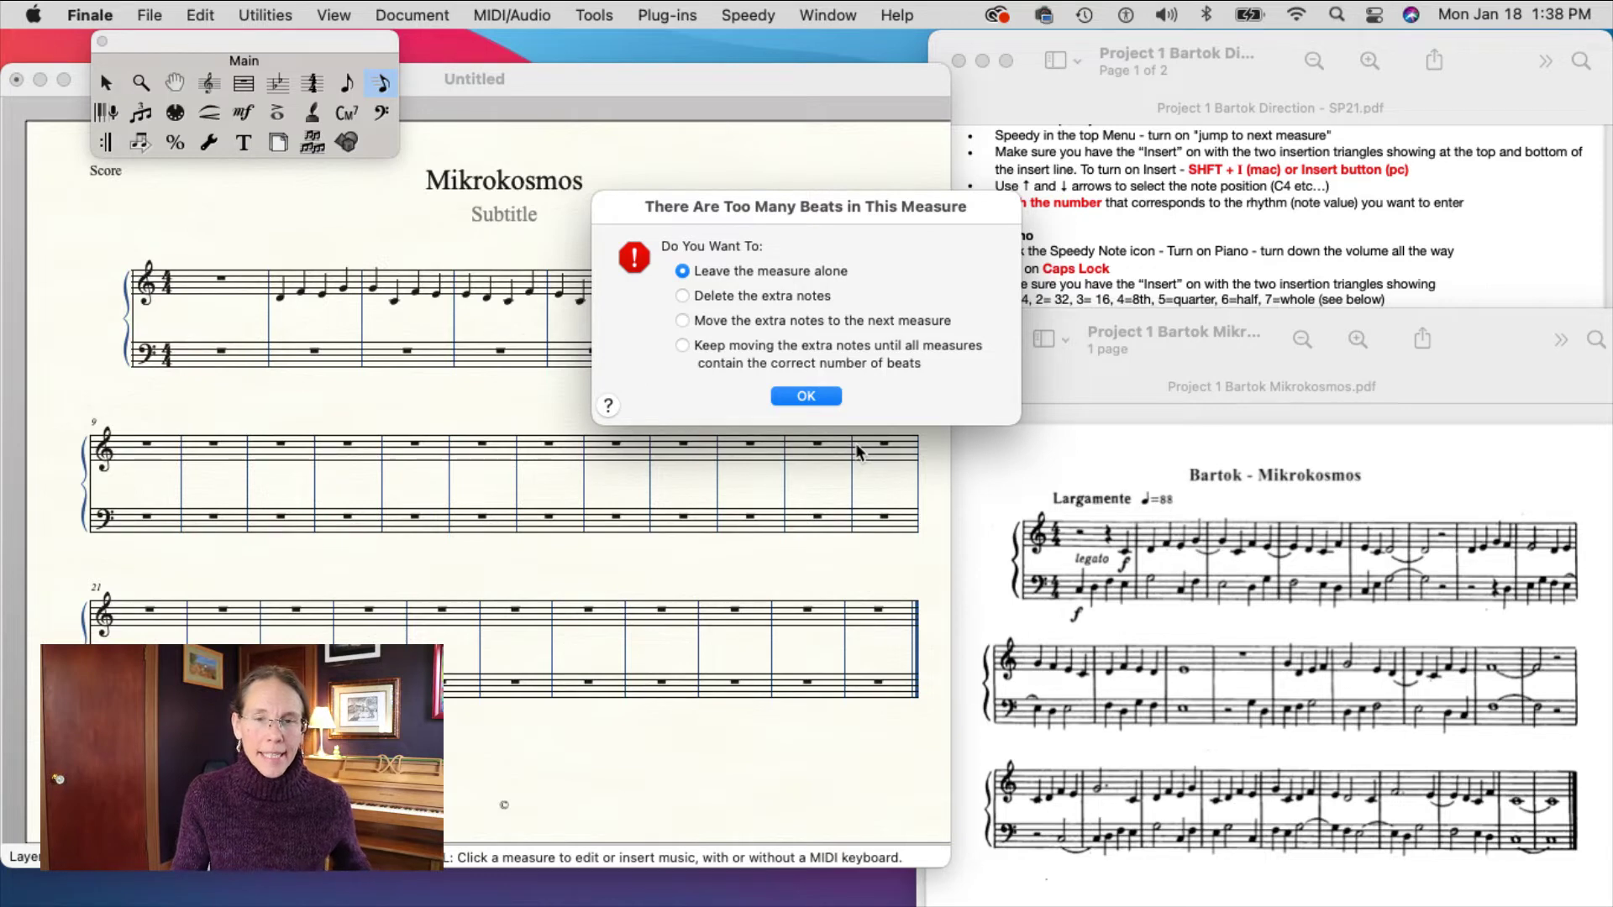
click(804, 396)
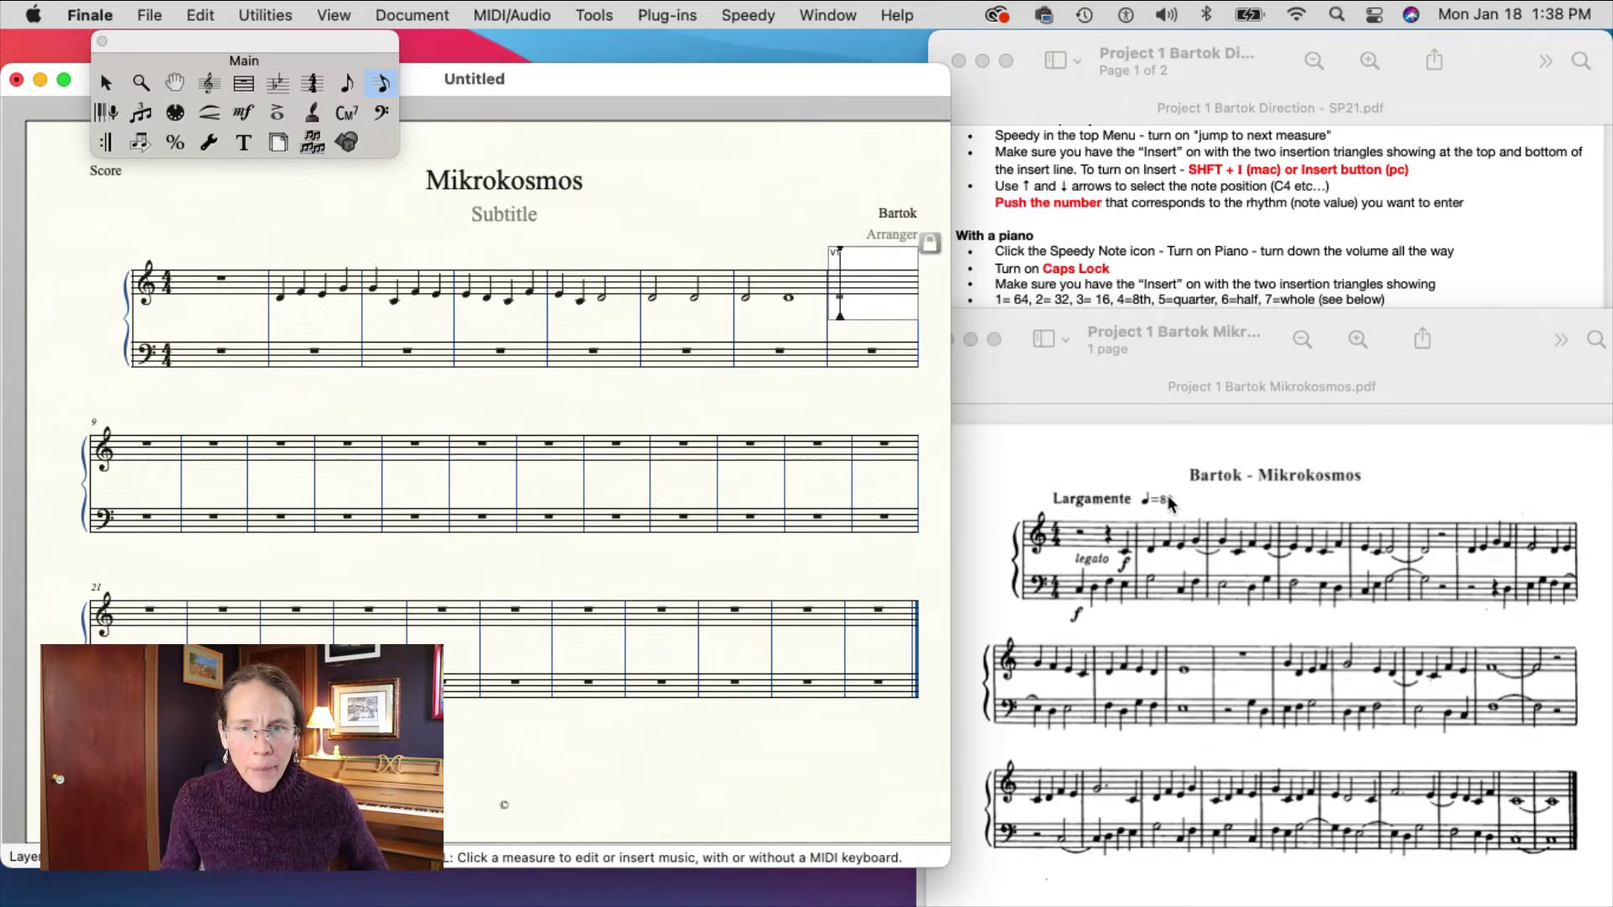
key(Left)
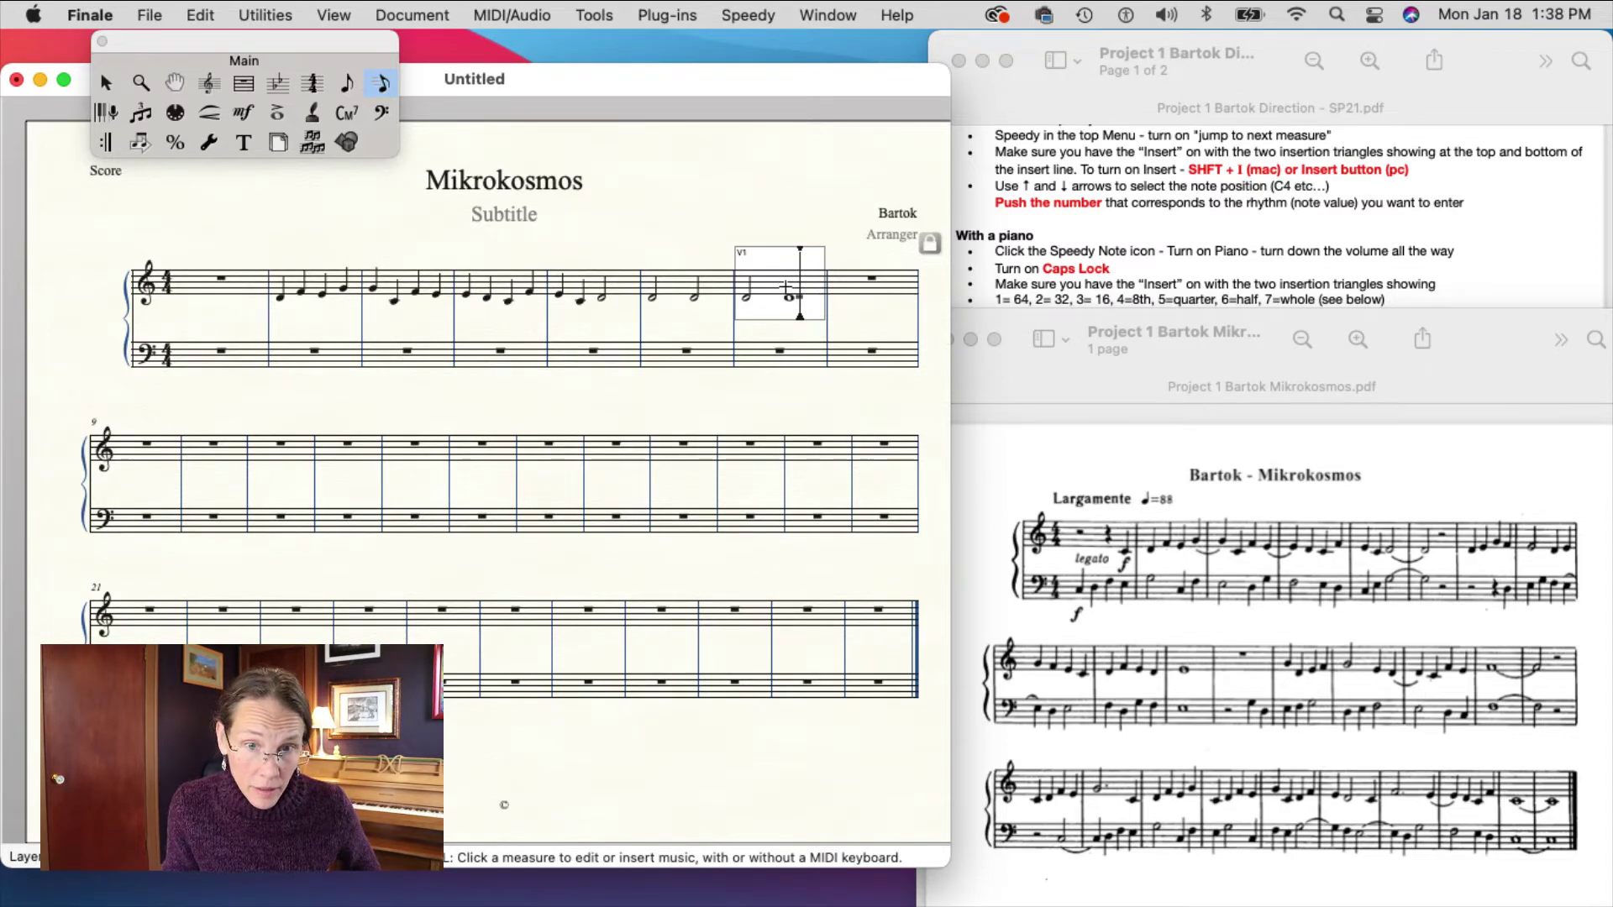
click(786, 289)
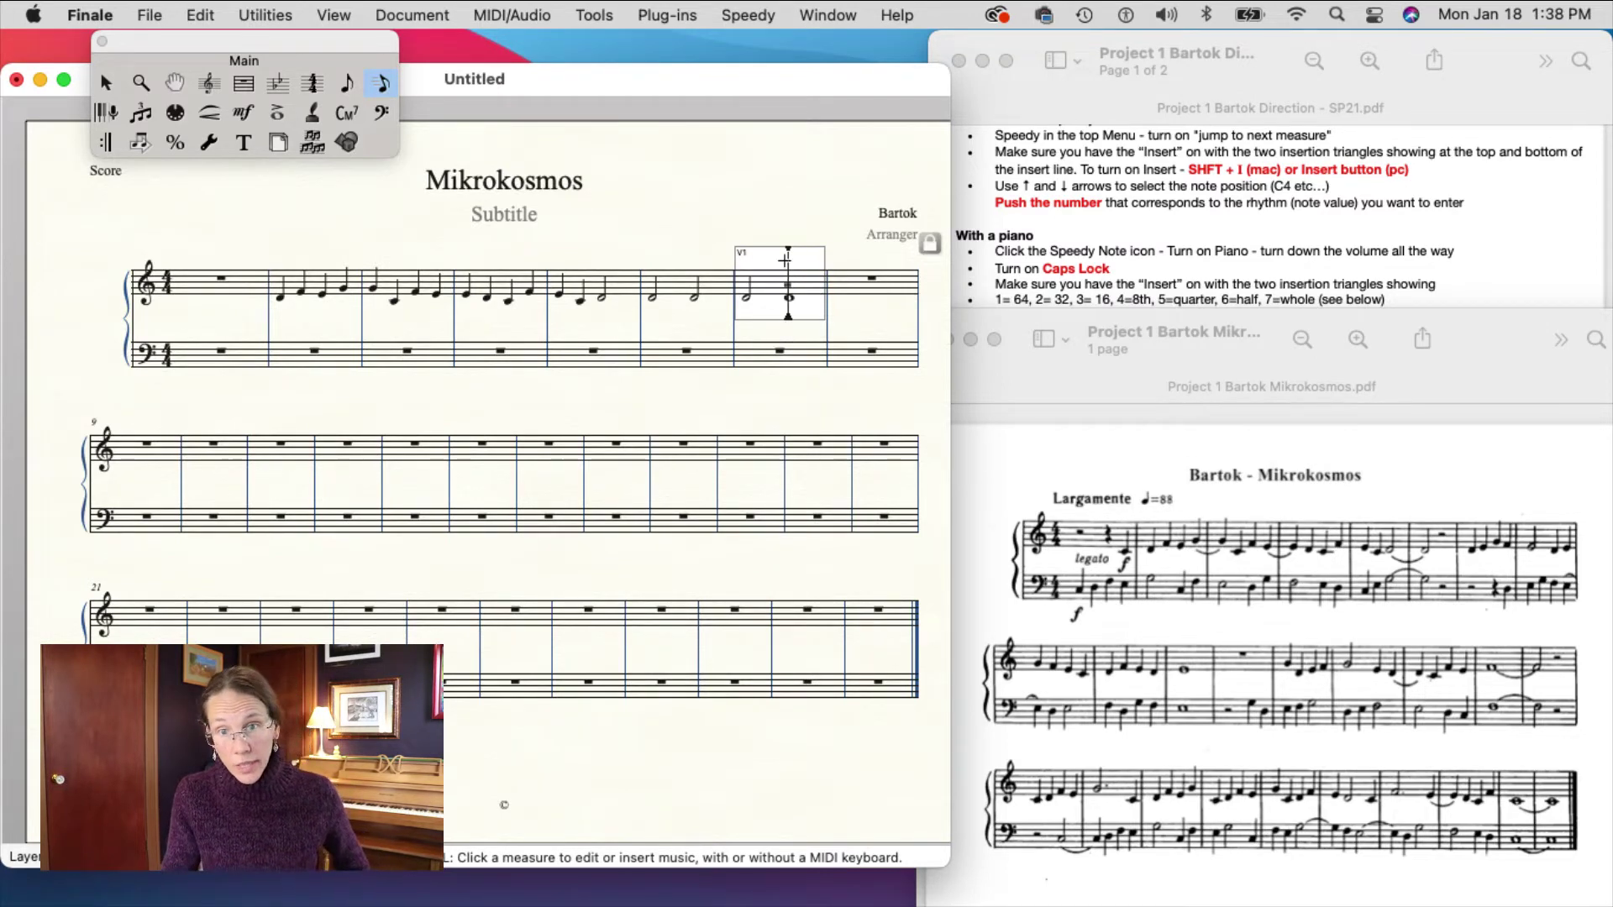
click(744, 280)
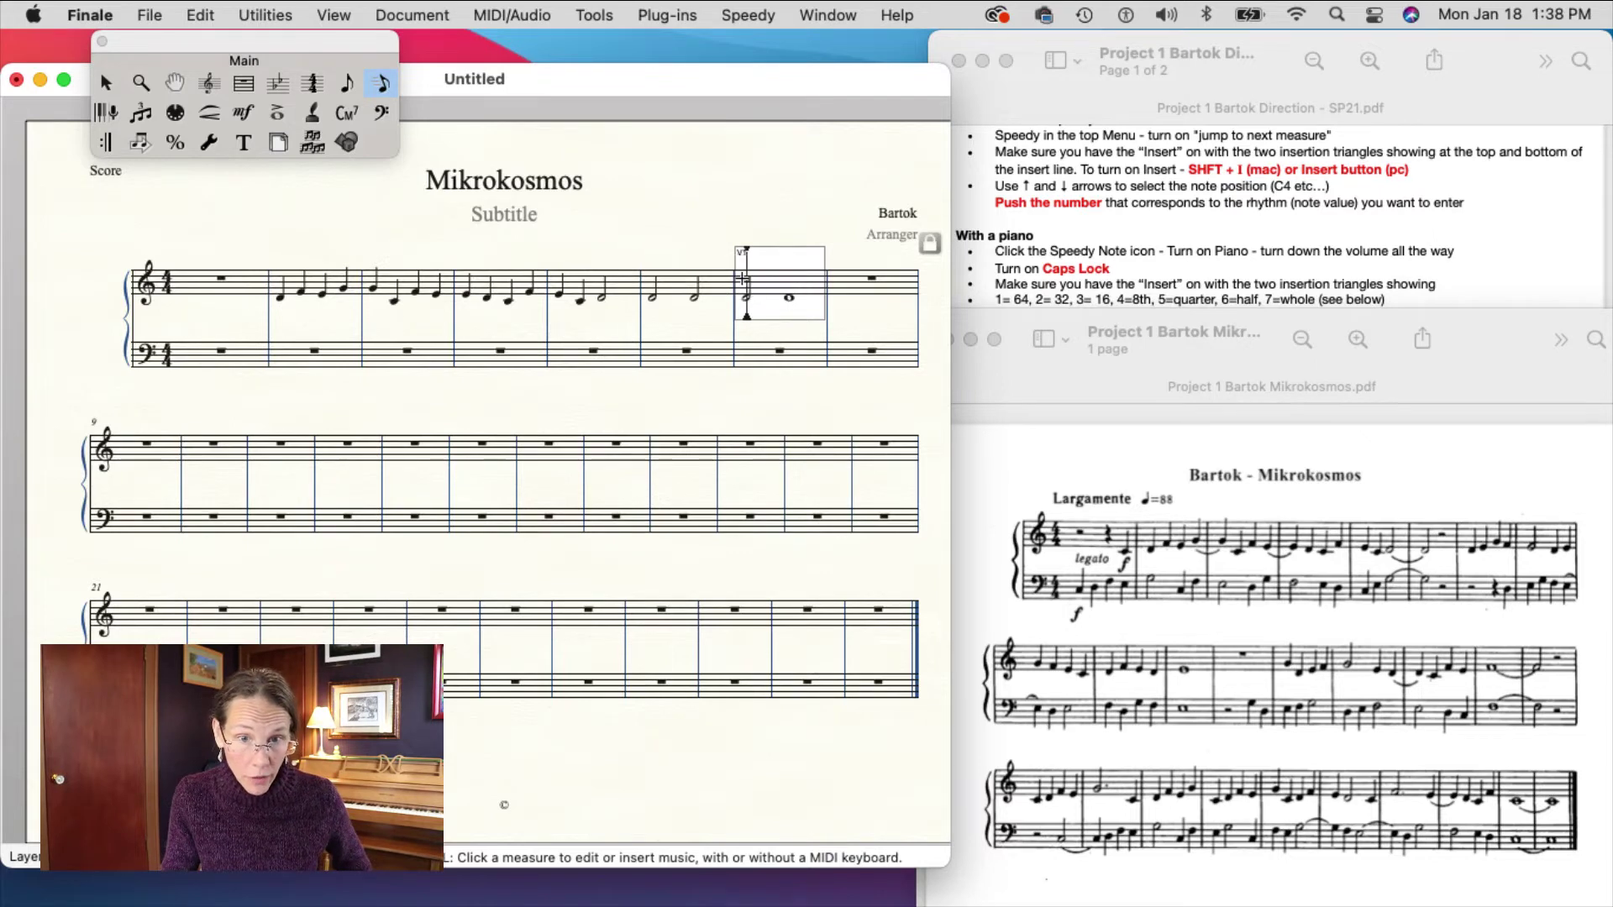
key(Right)
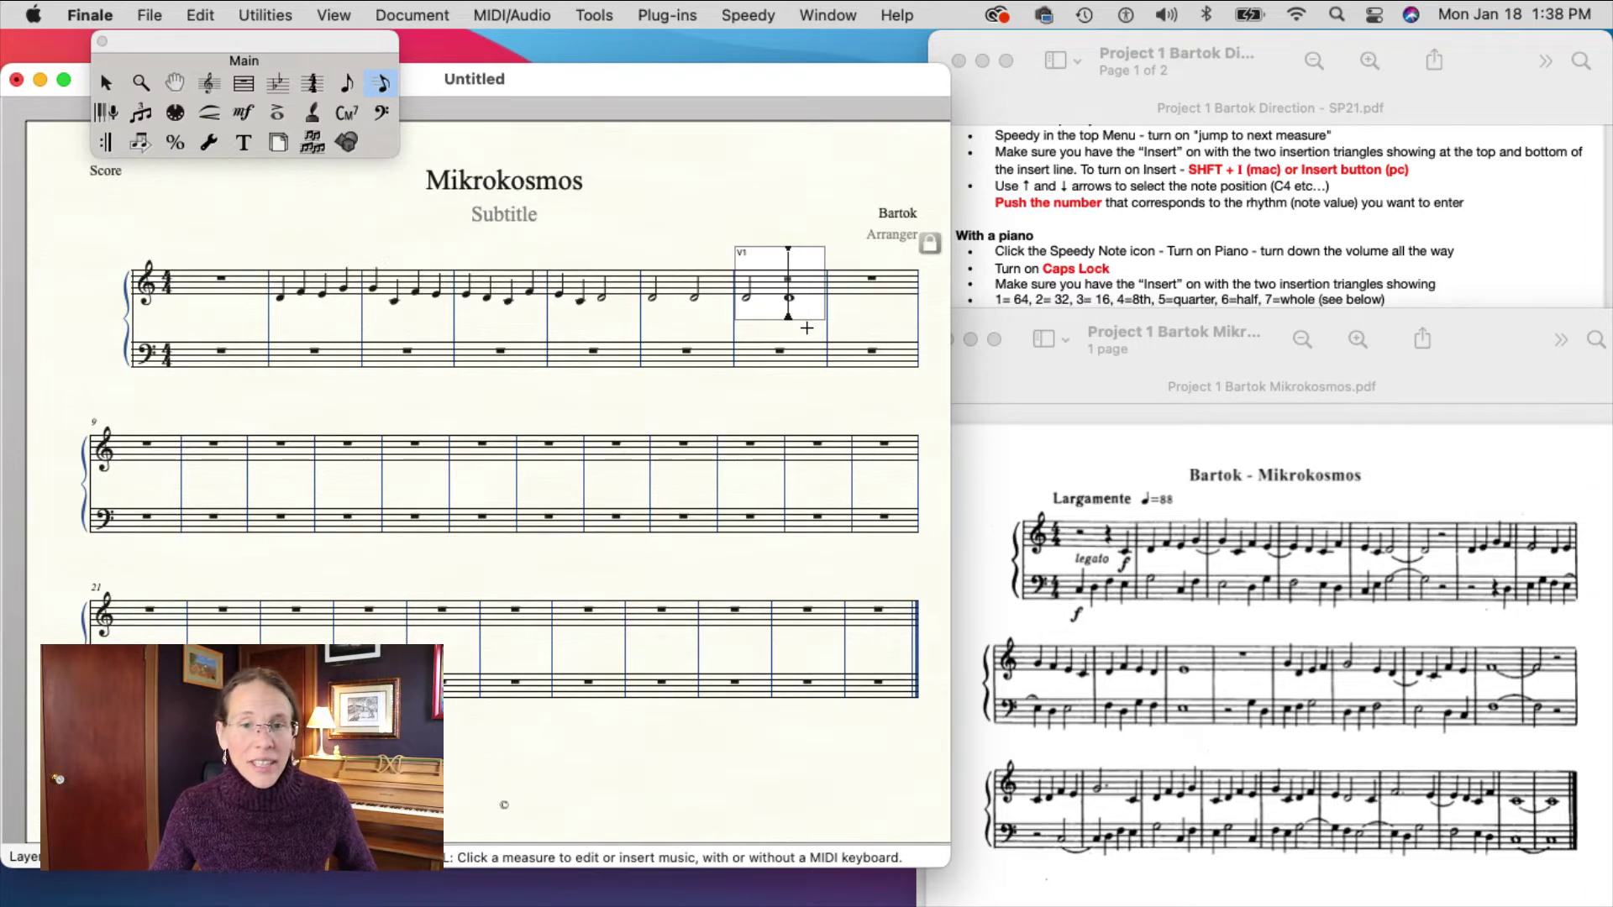
key(BackSpace)
key(Down)
key(Down)
key(Down)
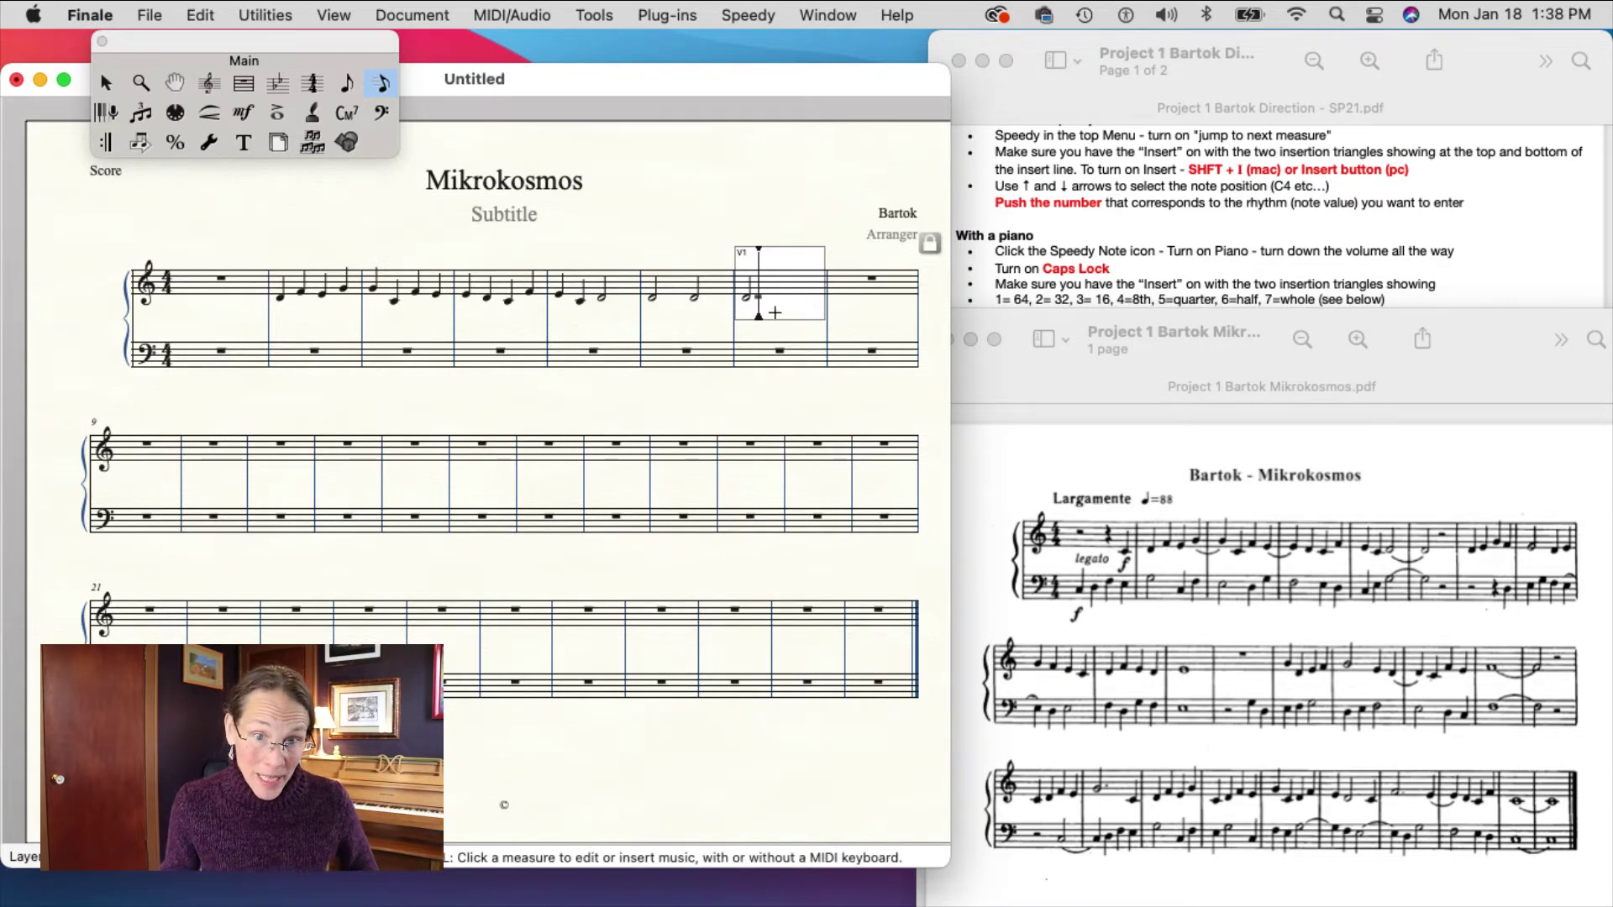
Bring the directions PDF forward and leave the Speedy frame, completing the seventh treble measure with a half rest.
click(1130, 251)
click(701, 220)
click(777, 391)
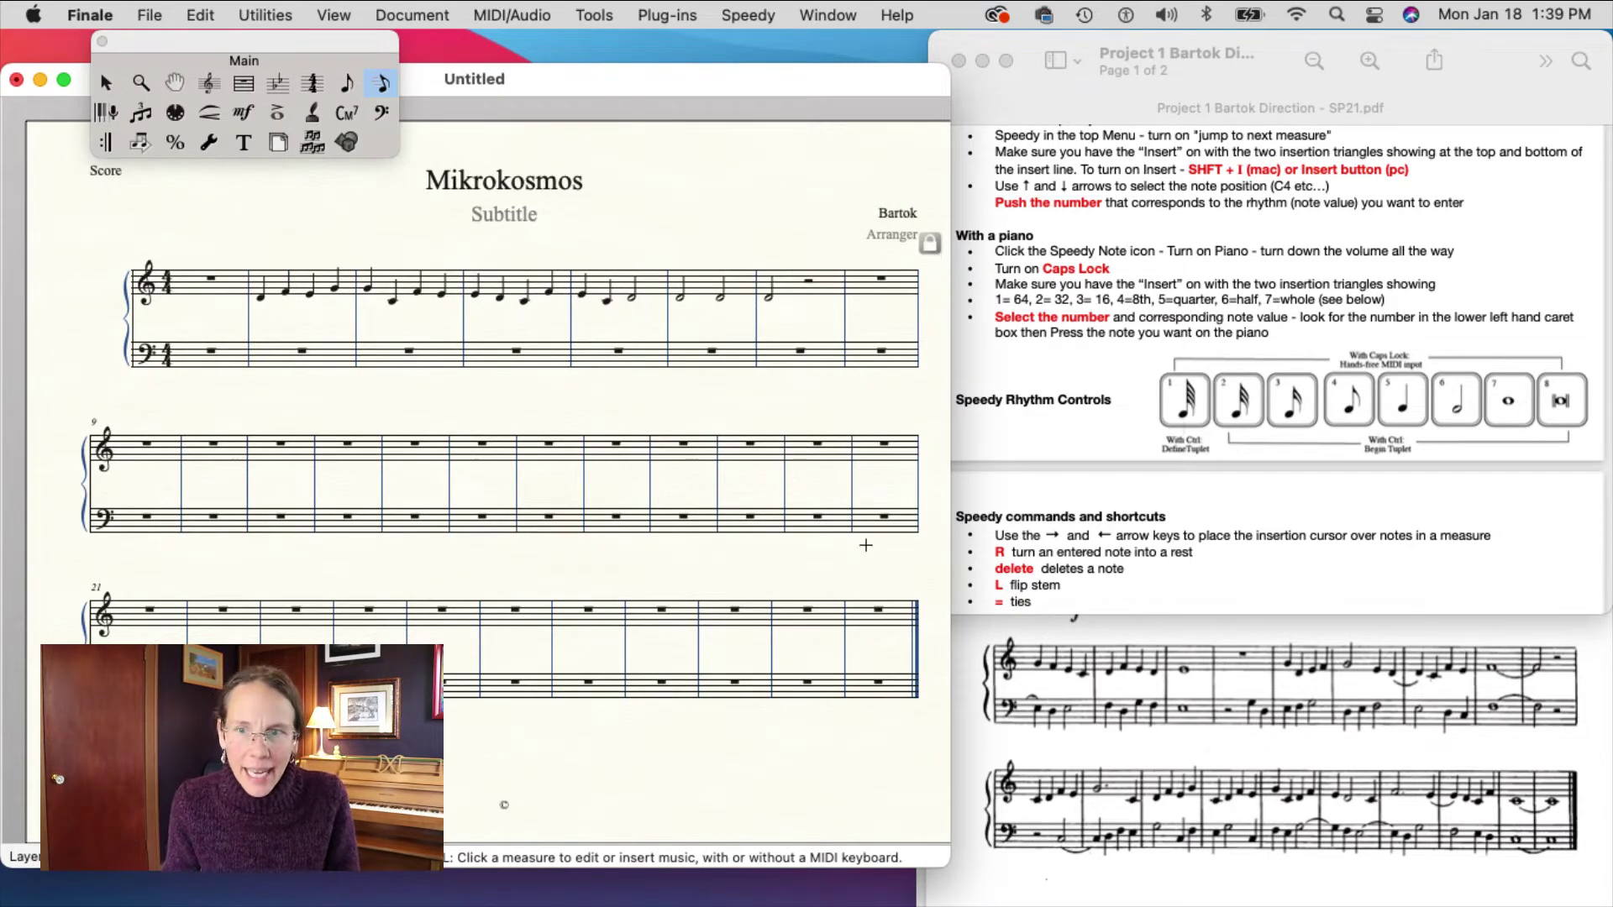
Consult the Speedy commands and shortcuts in the directions, and reopen the third treble measure with the insertion cursor on its third note.
scroll(1202, 489, down, 1)
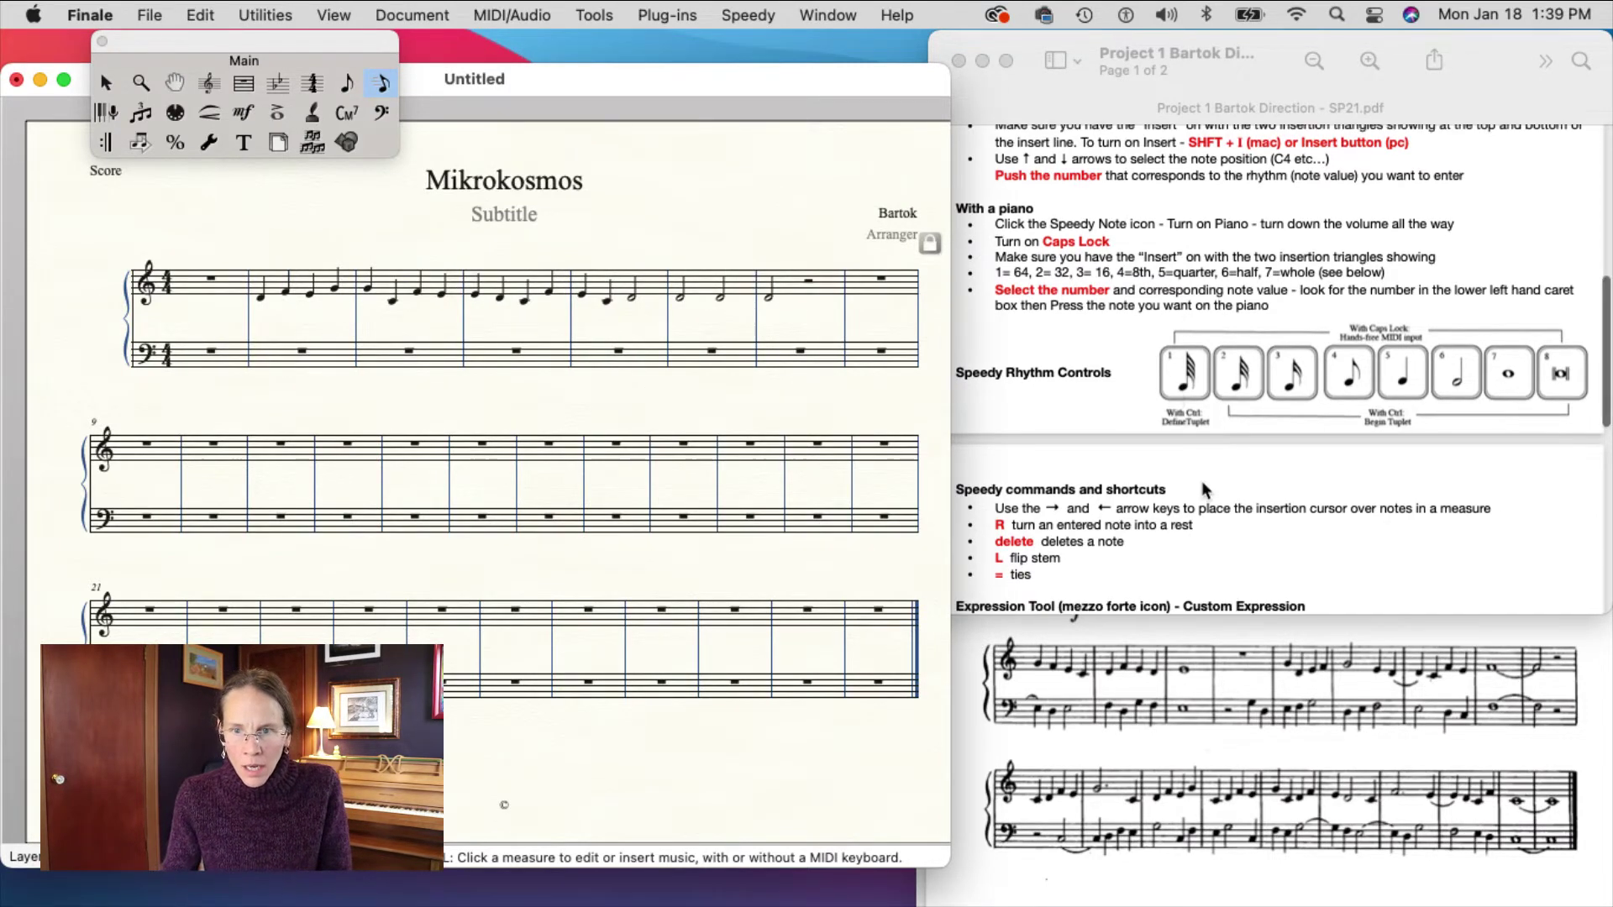
scroll(1201, 480, down, 5)
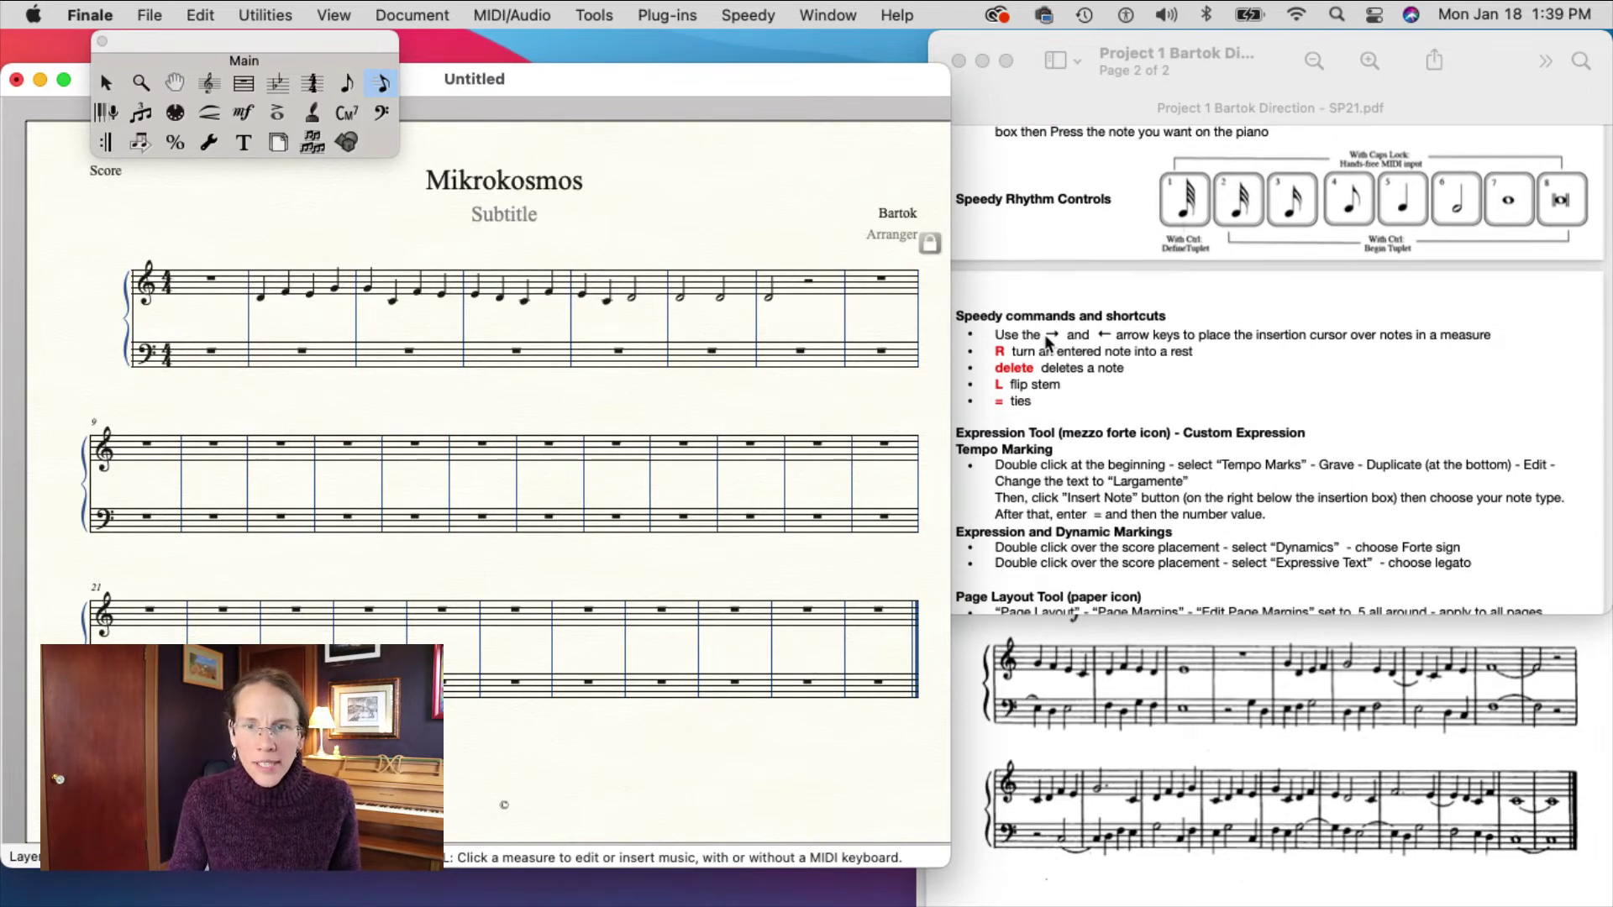
click(403, 286)
click(404, 286)
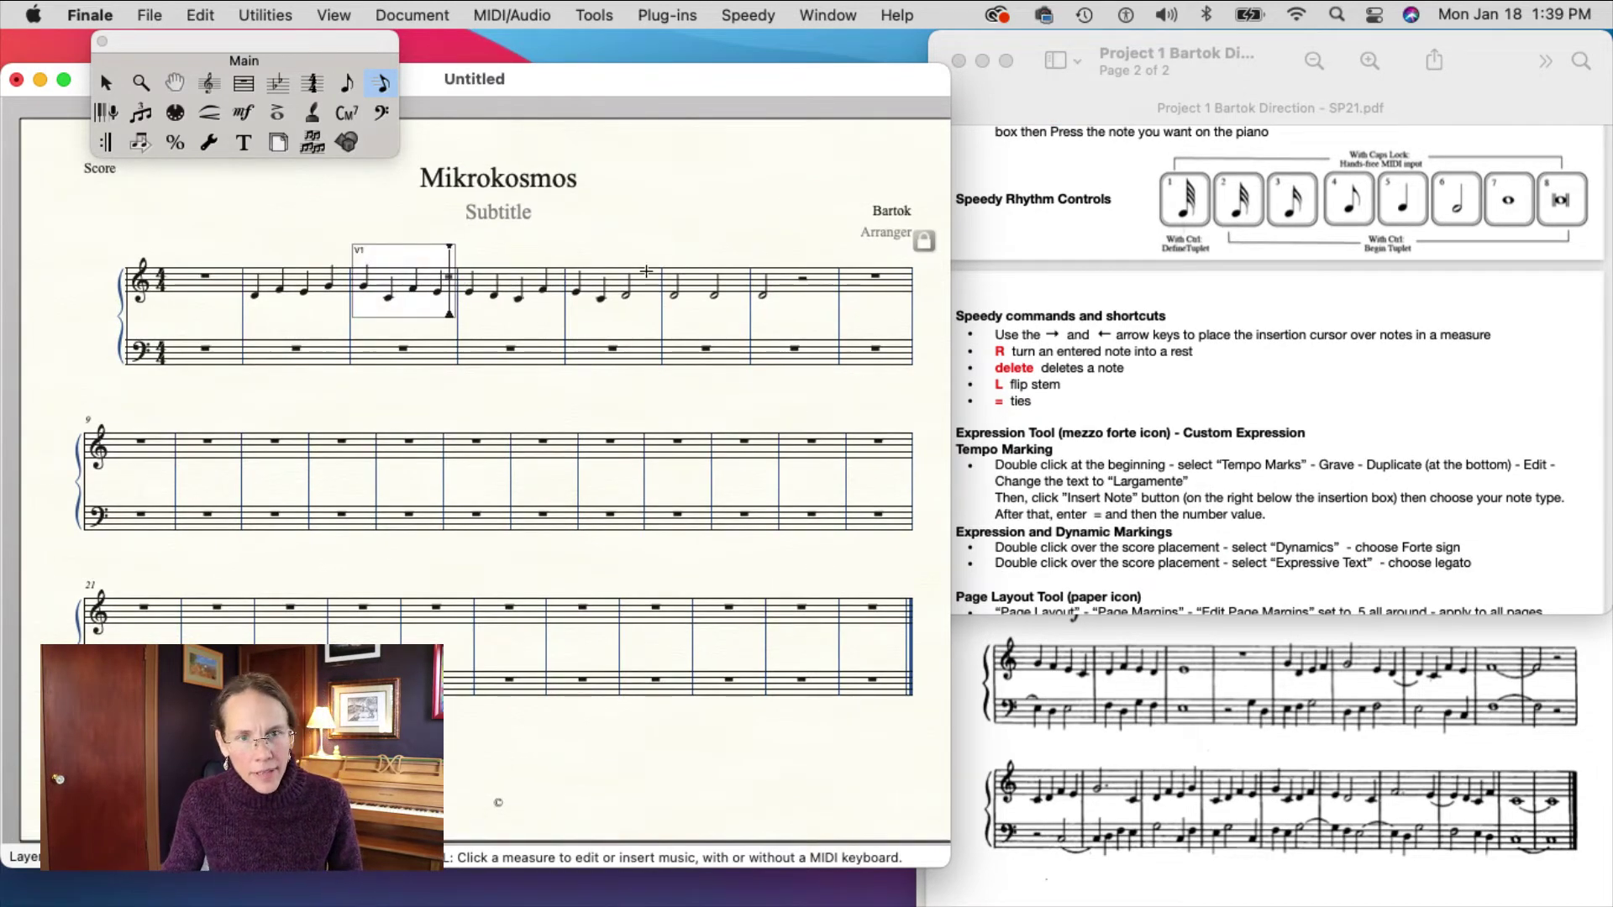
key(Left)
key(Left)
key(Left)
key(Left)
key(Right)
key(Right)
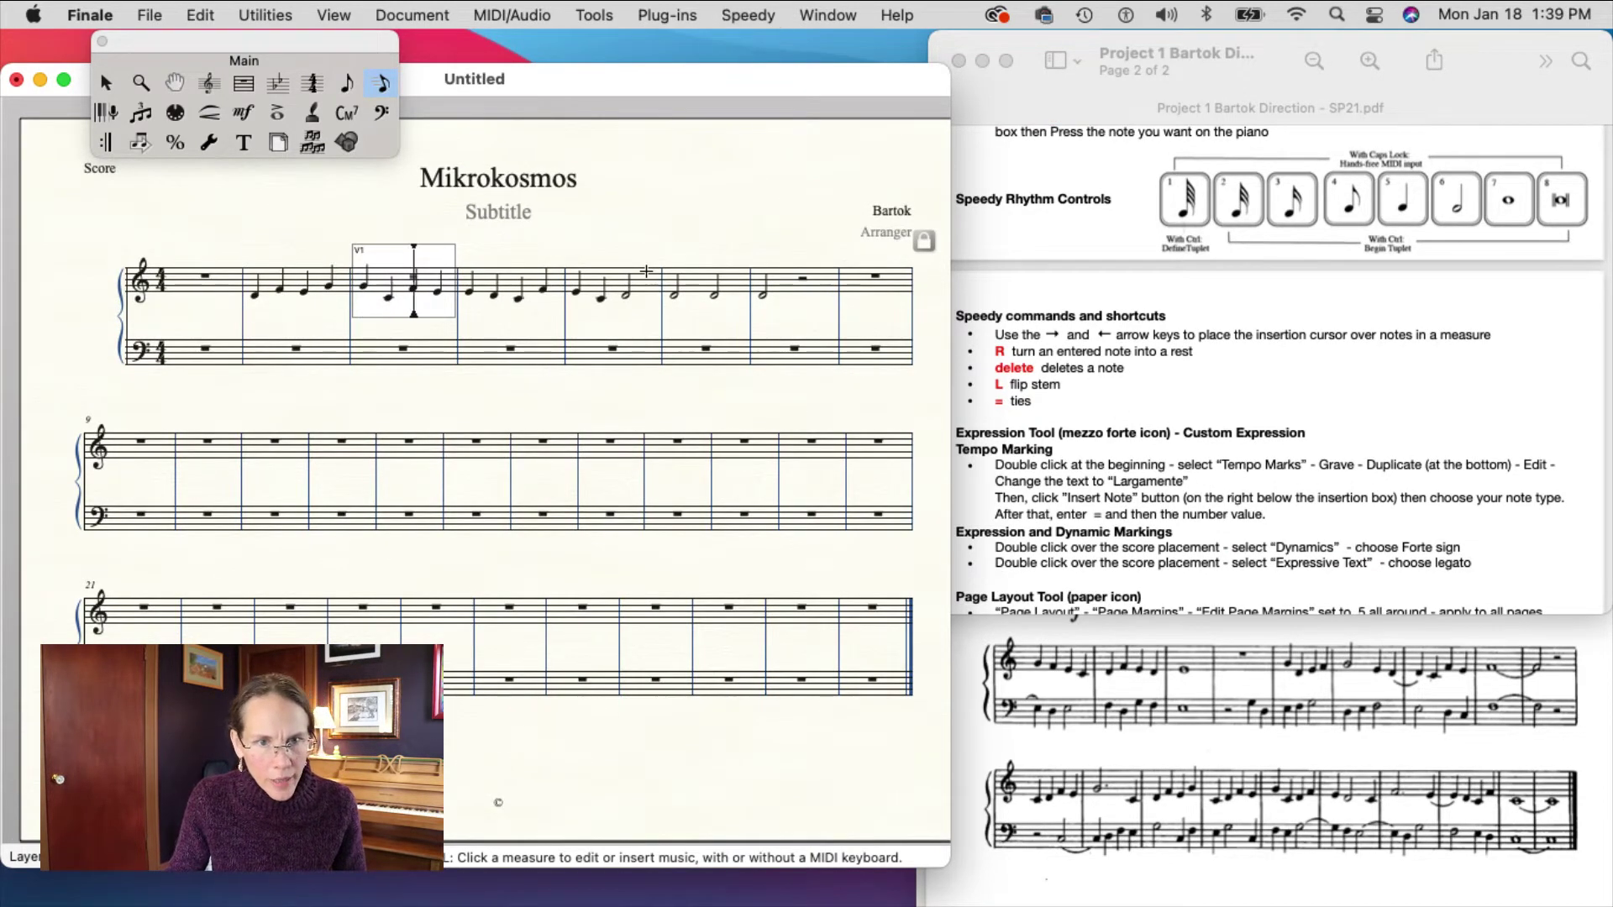
Step the insertion cursor from the third treble measure into the fourth and back to the fourth measure's first note.
key(Right)
key(Right)
key(Right)
key(Right)
key(Right)
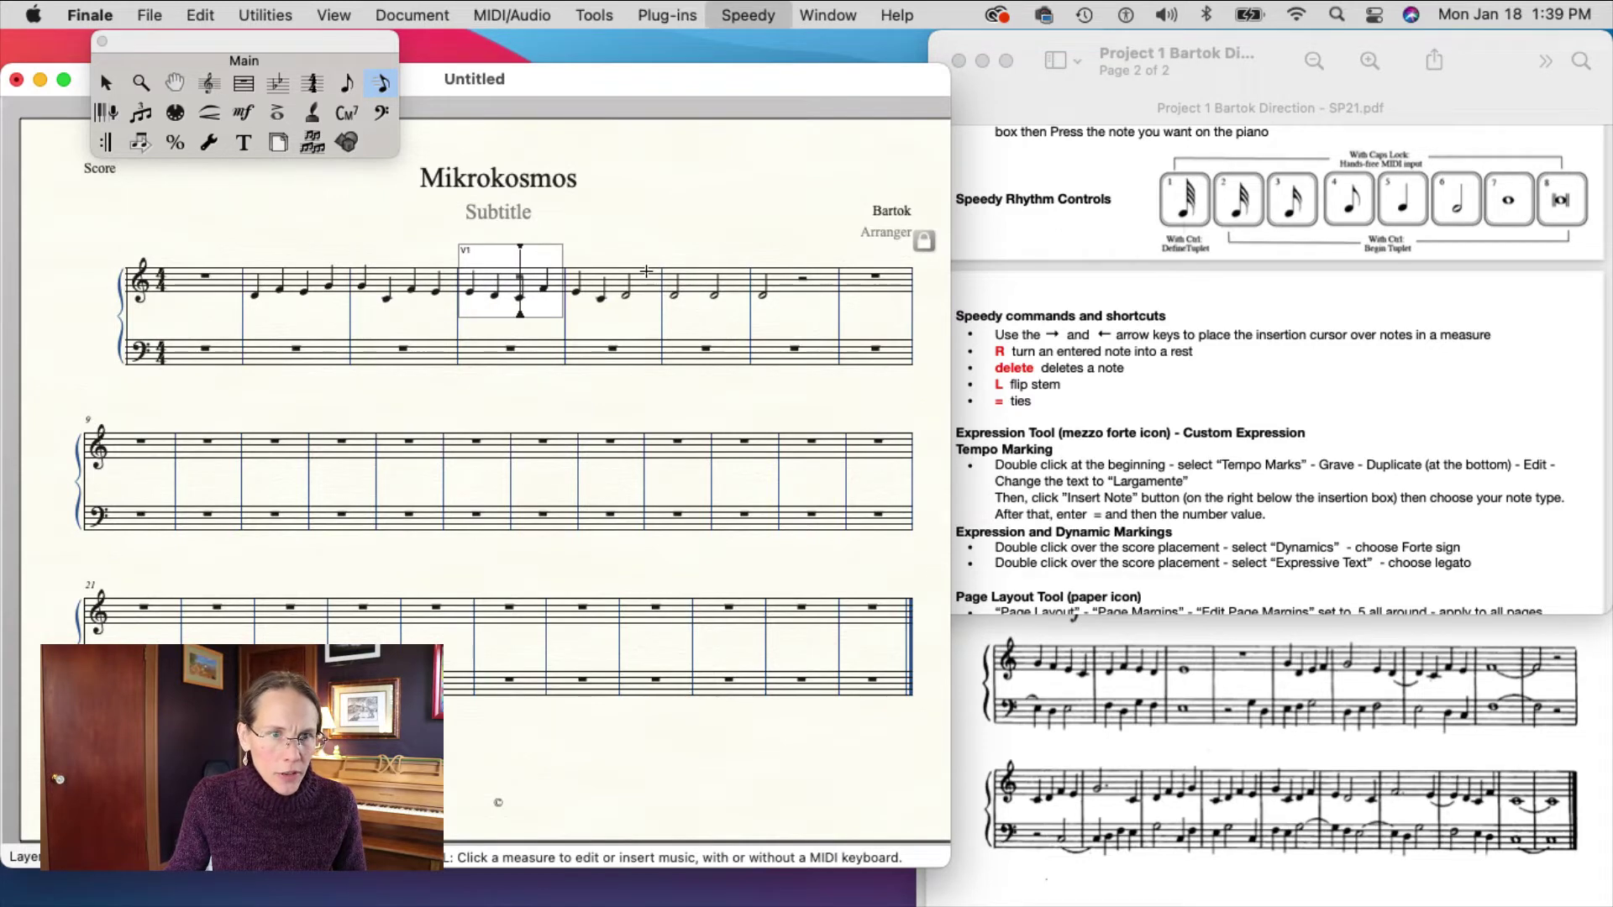
key(Left)
key(Left)
key(Left)
key(Left)
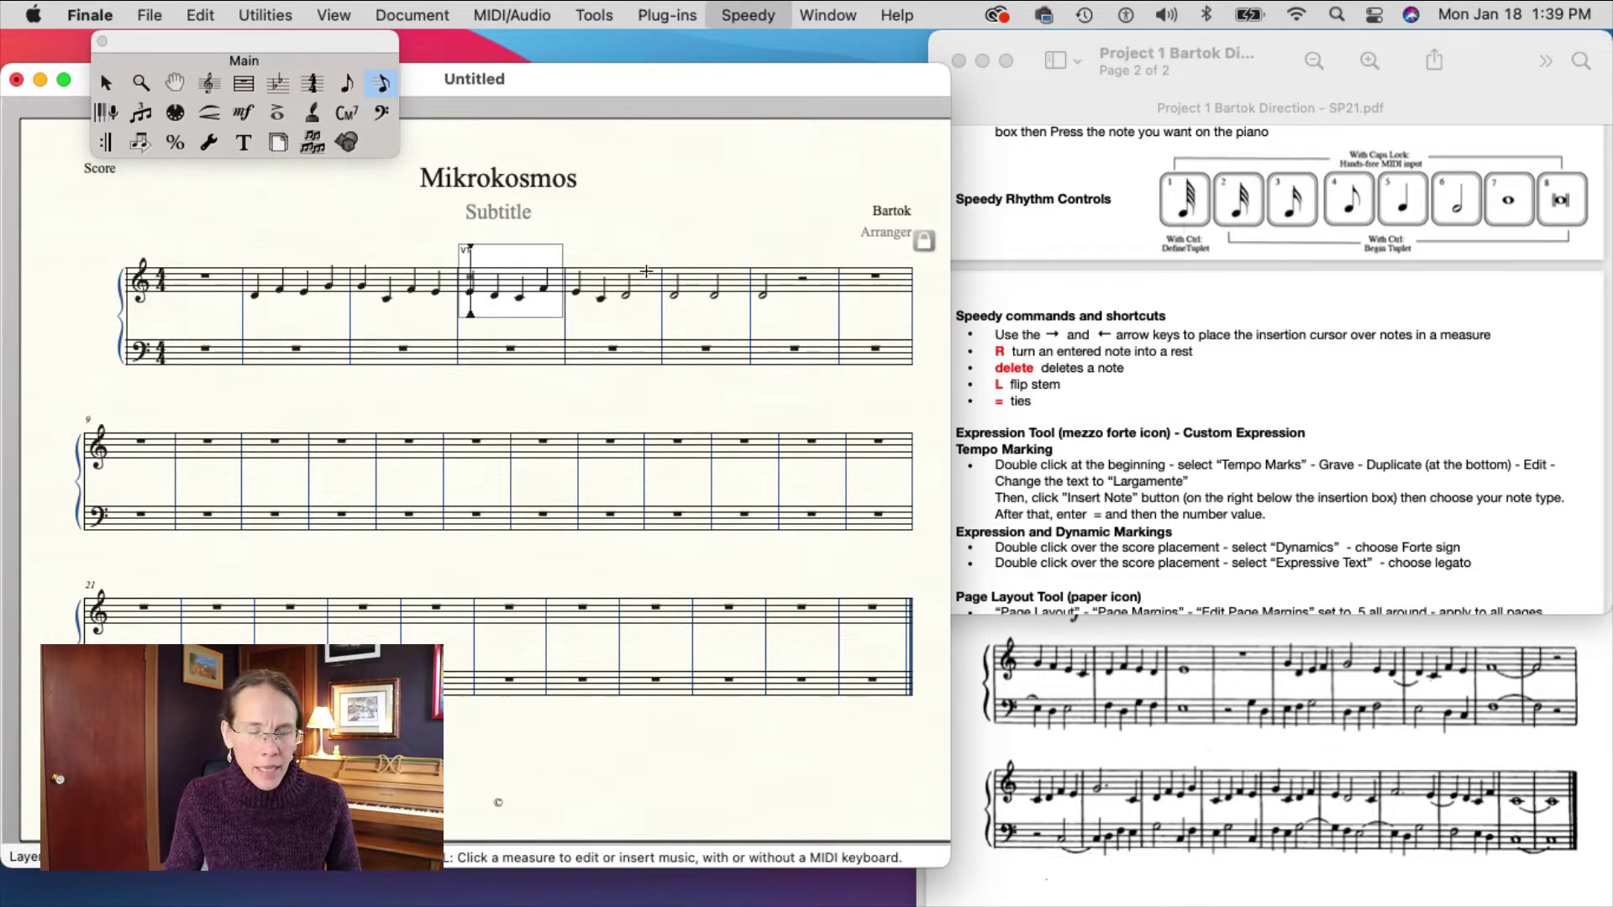
Replace the fourth note of the third treble measure with a quarter note on the C above middle C.
key(Right)
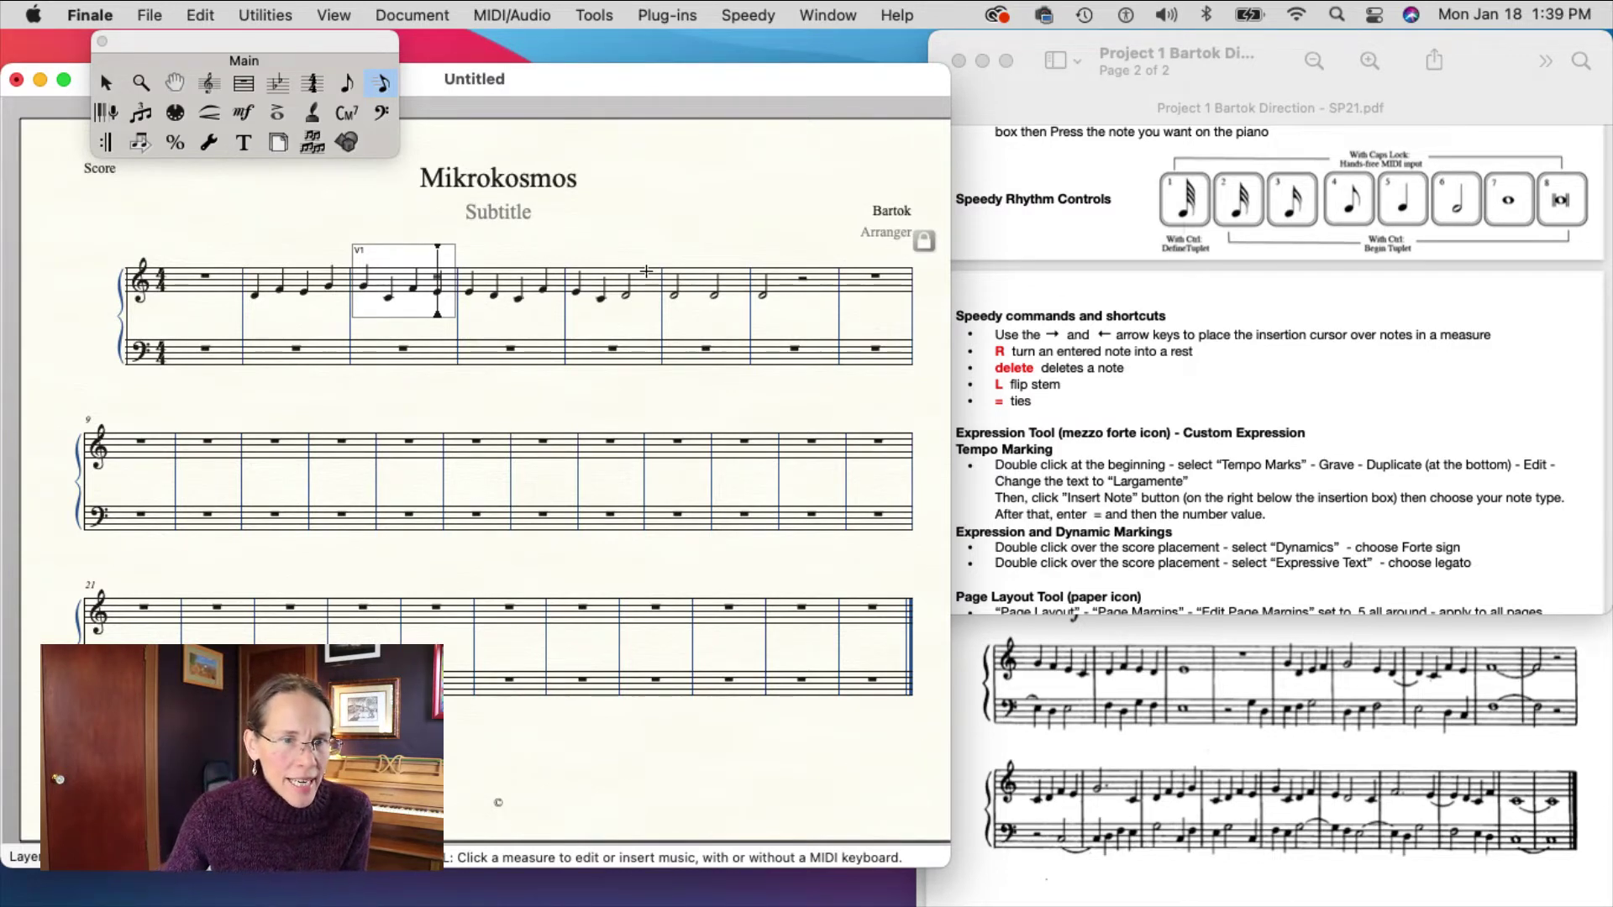
key(BackSpace)
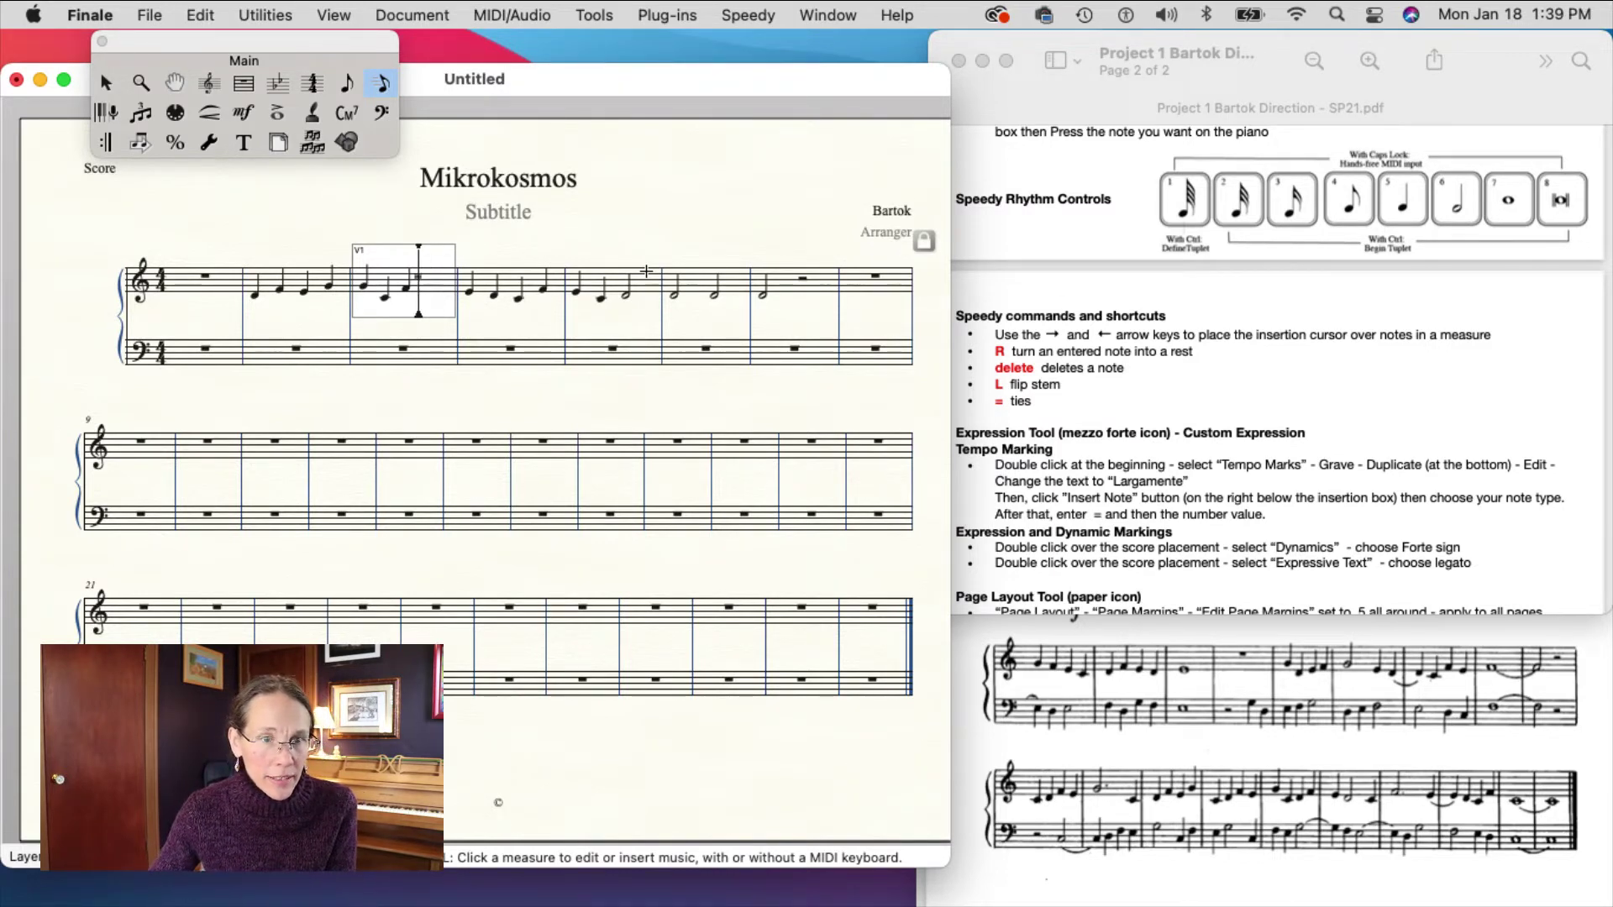
key(Down)
key(Down)
key(Down)
key(Down)
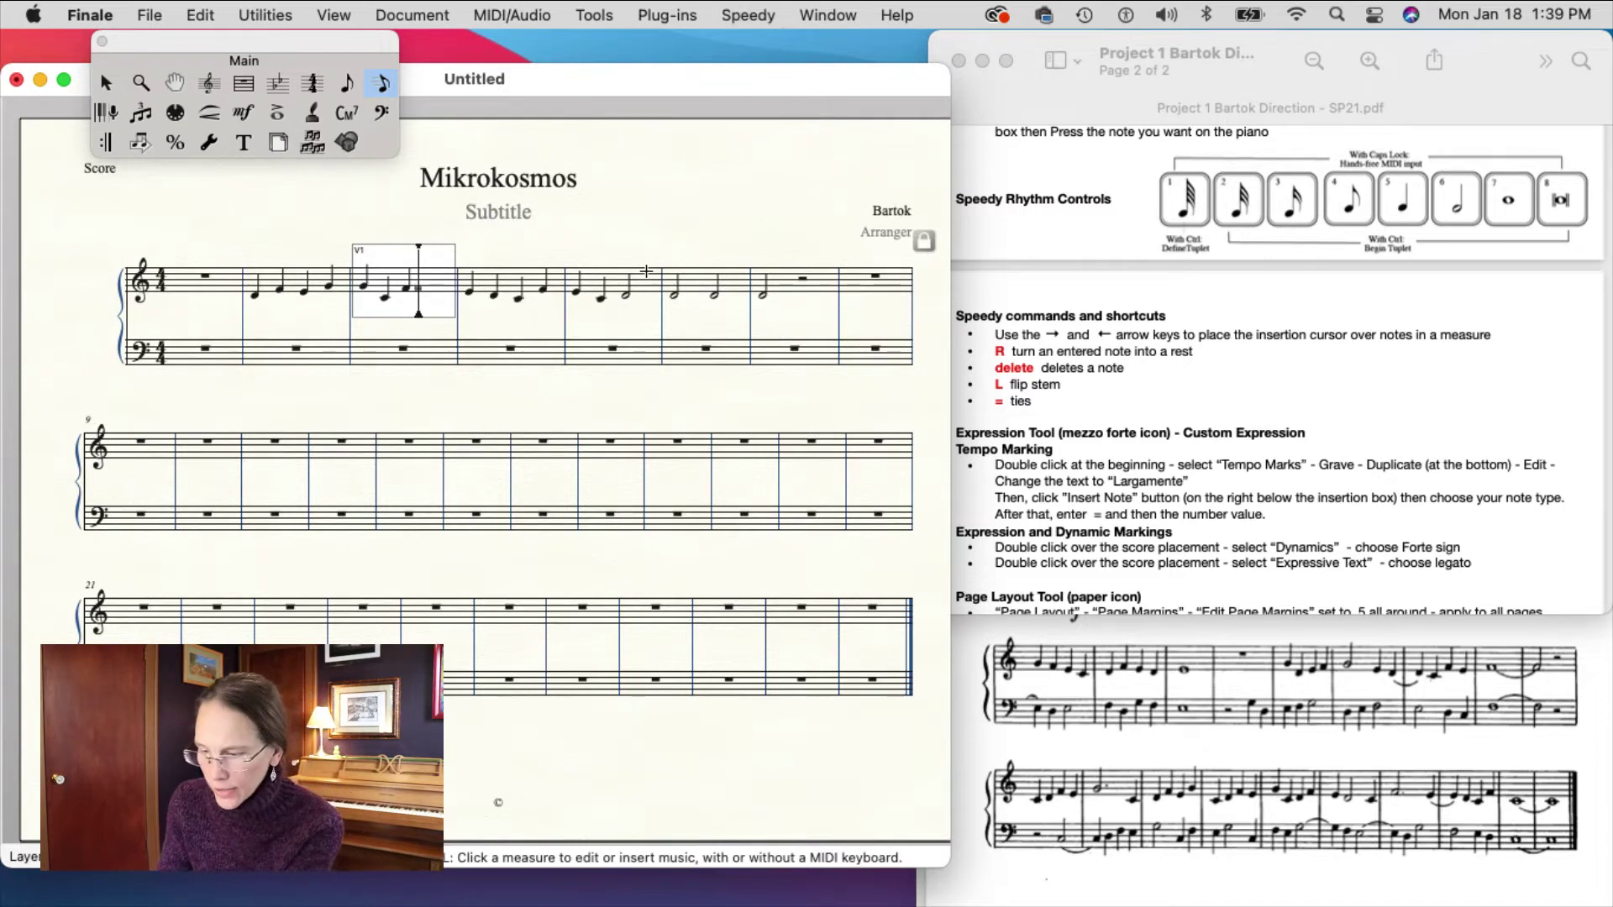
key(Up)
key(Up)
key(Up)
key(Up)
key(5)
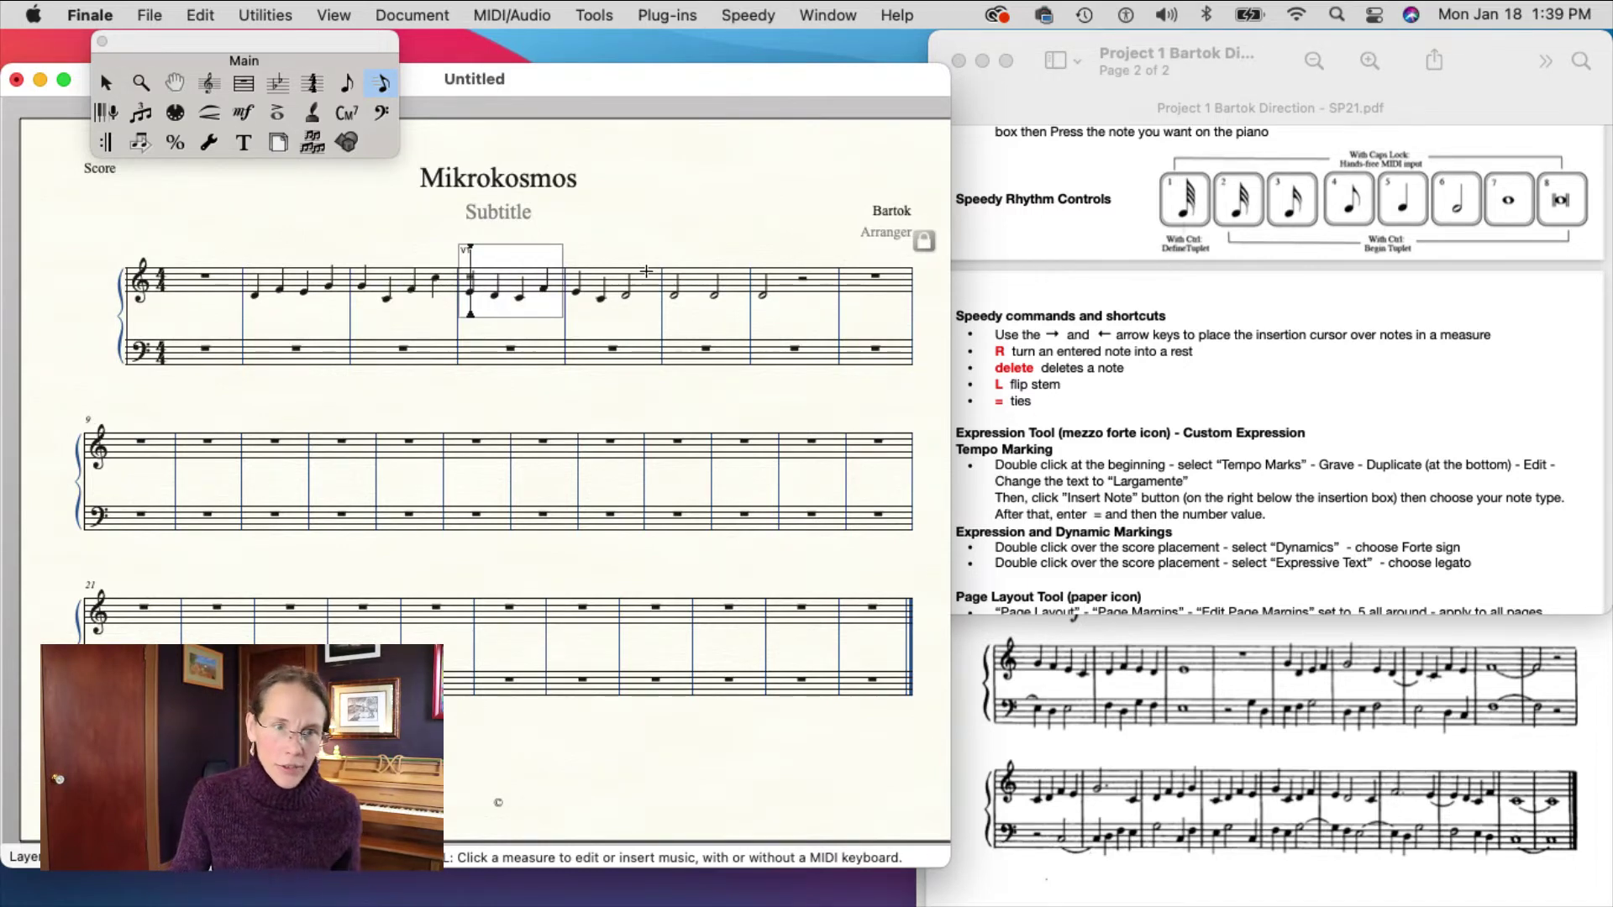
Move the insertion cursor back to the first treble measure, and bring the Bartok score PDF forward for reference.
key(Left)
key(Left)
key(Left)
key(Left)
key(Left)
key(Left)
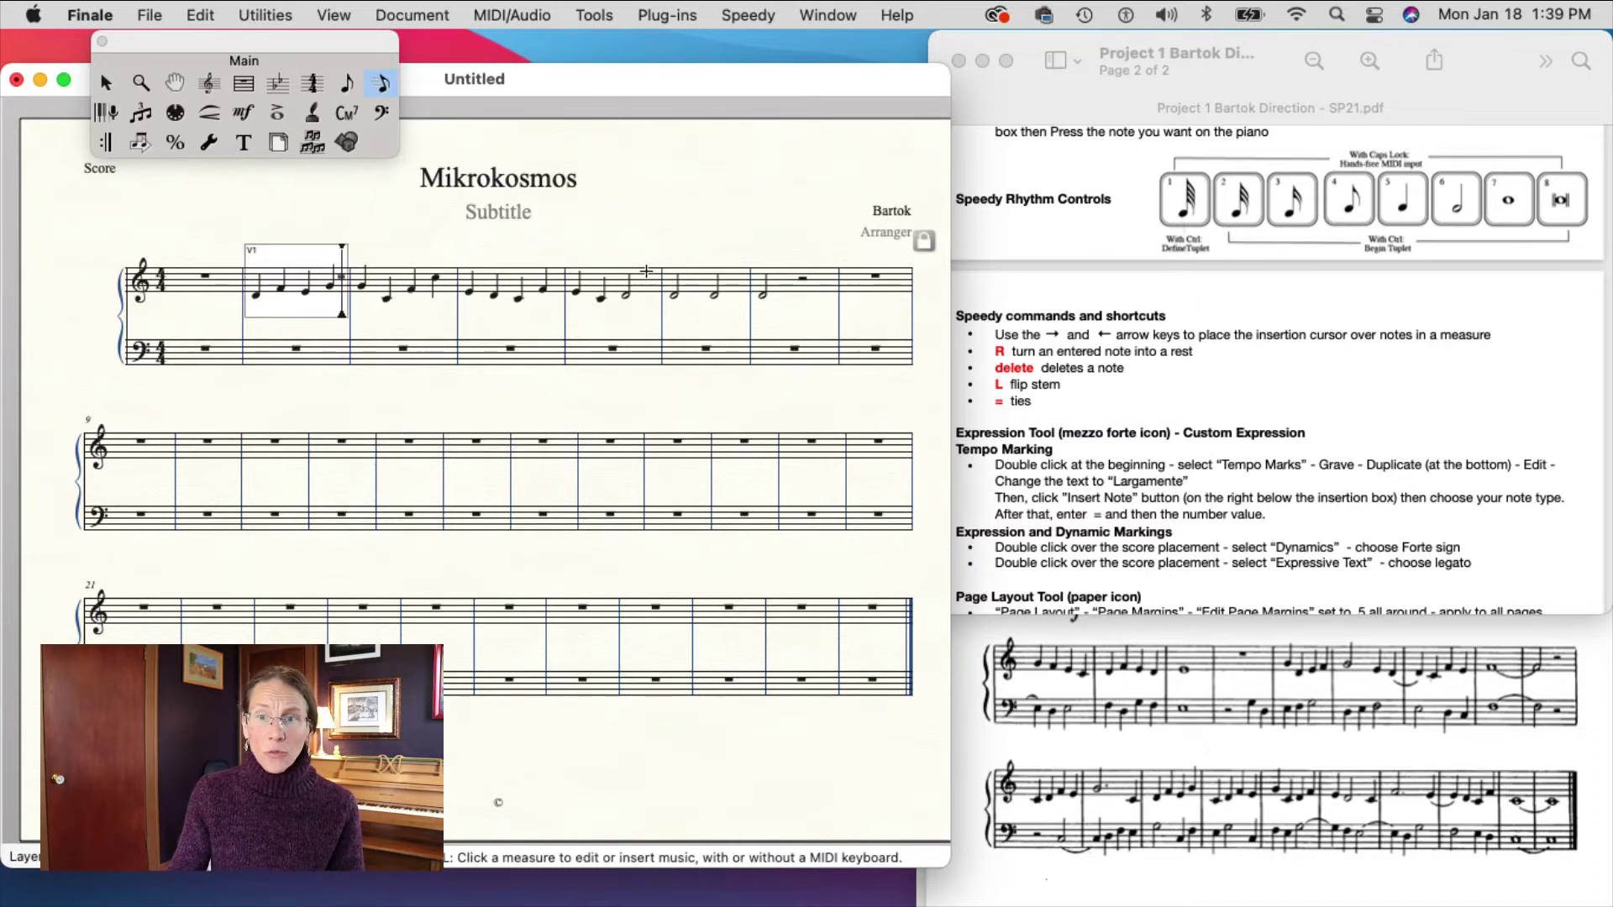
key(Left)
key(Left)
key(Left)
key(Left)
key(Left)
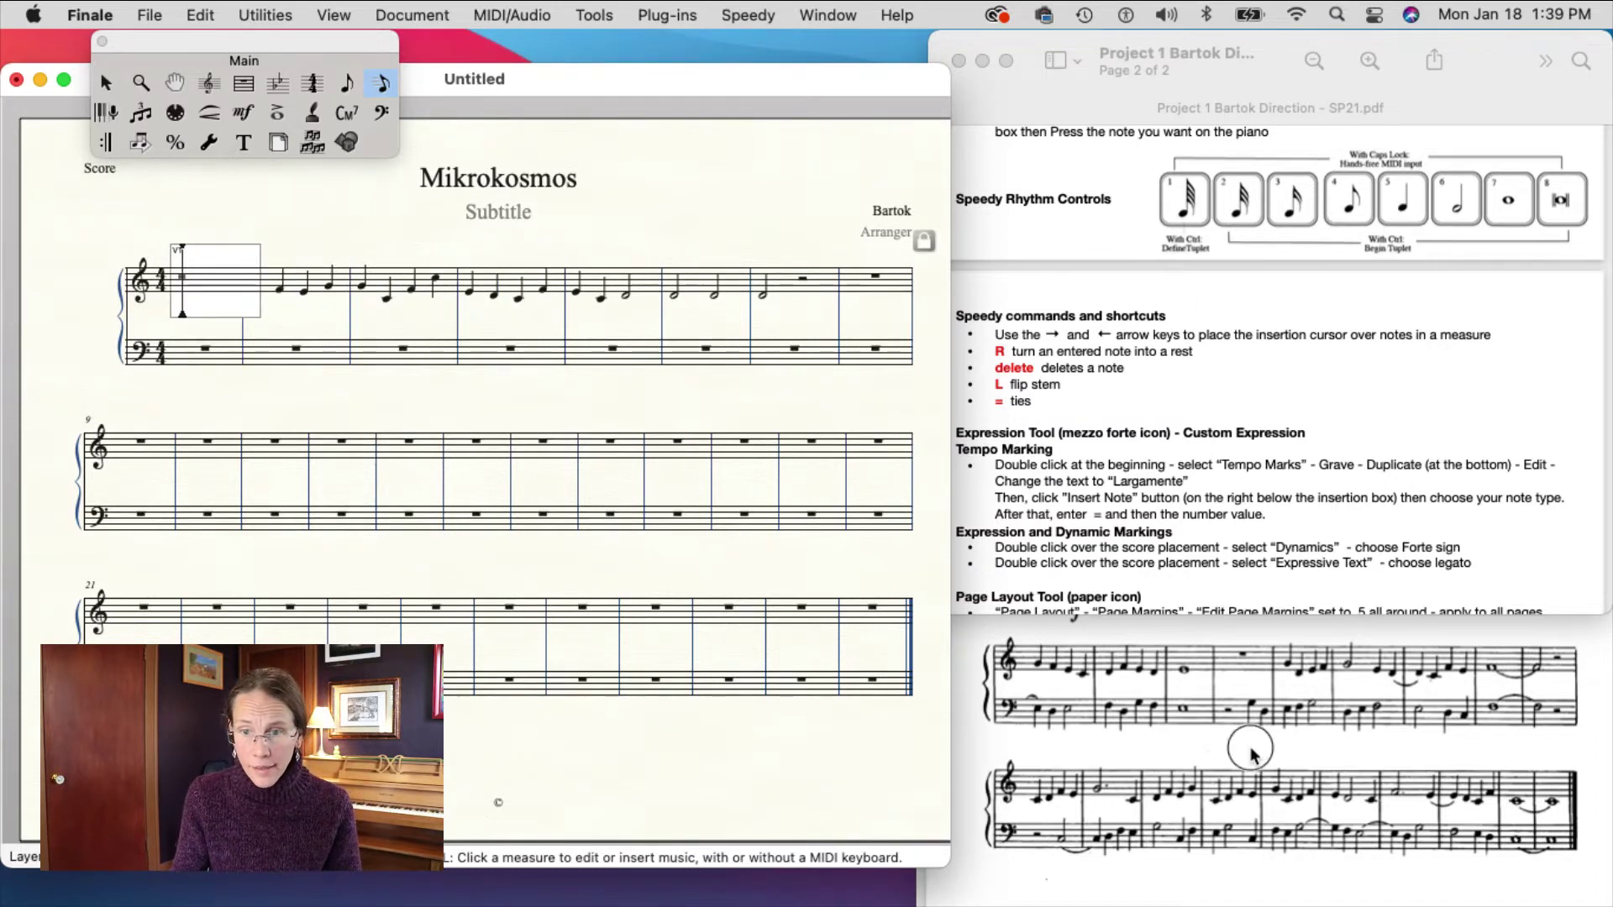
right_click(1252, 754)
click(1235, 672)
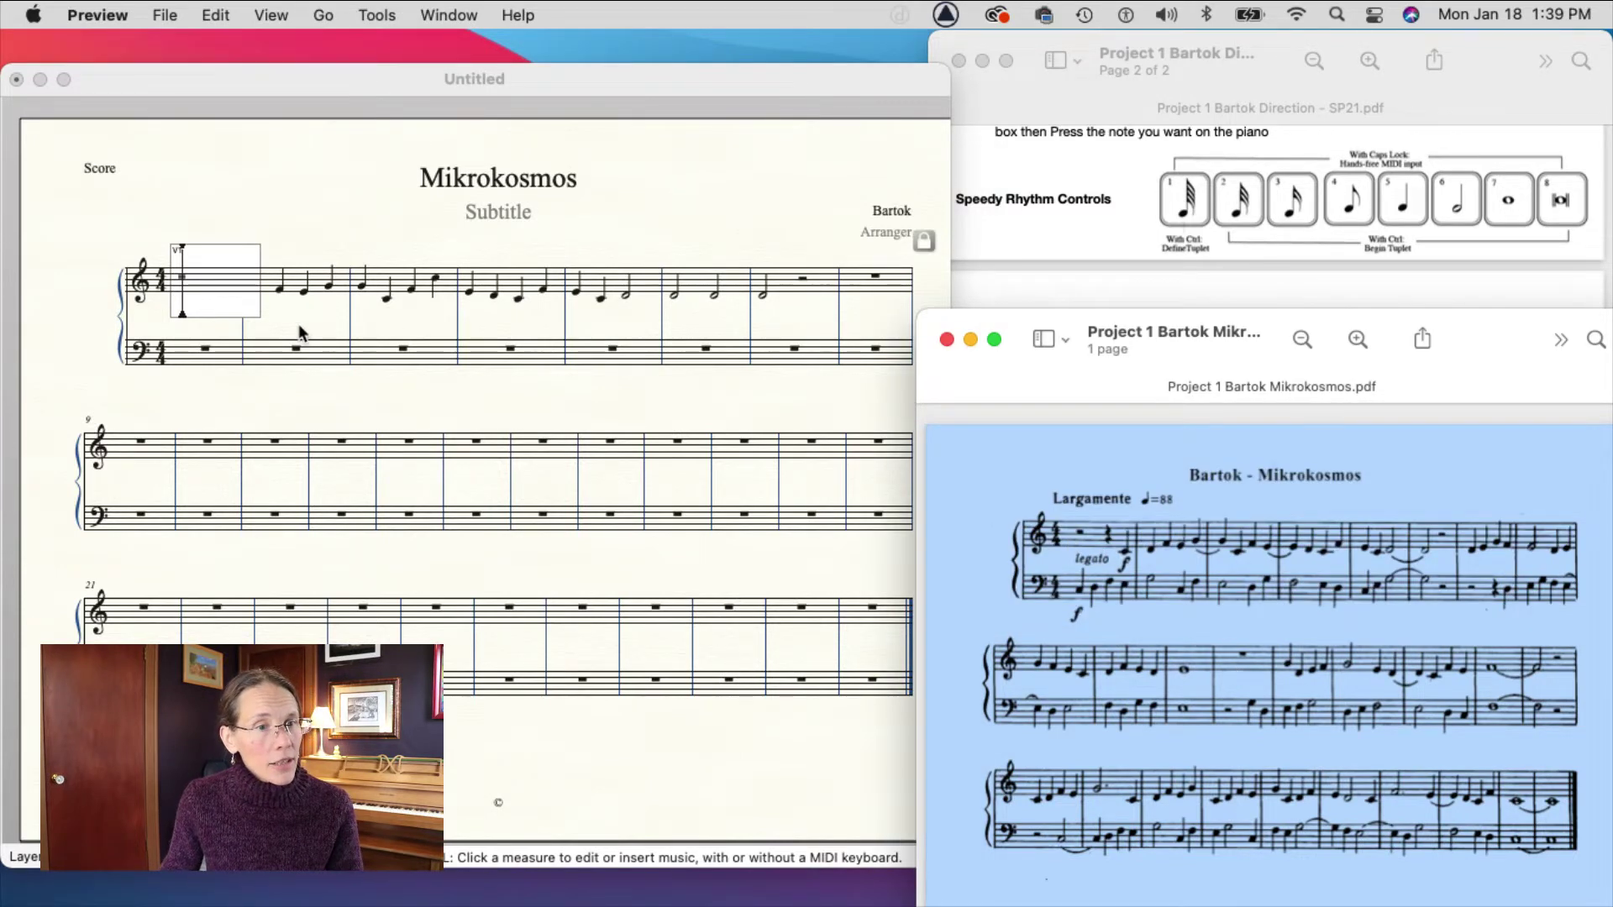
click(235, 386)
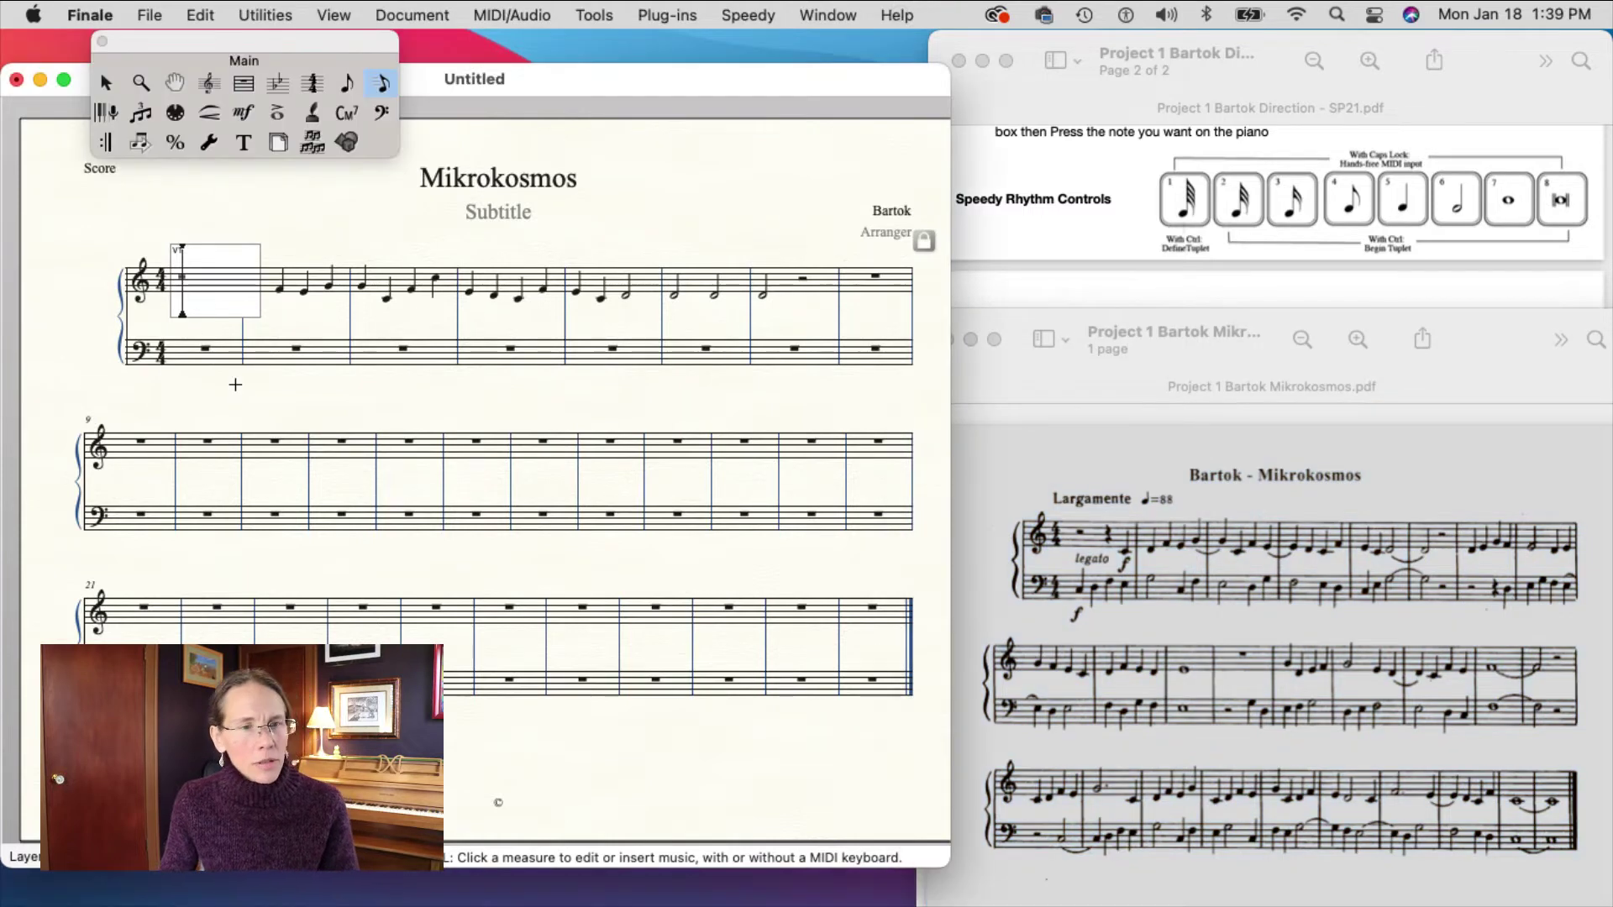
Enter a half note at the start of the first treble measure and turn it into a half rest.
key(BackSpace)
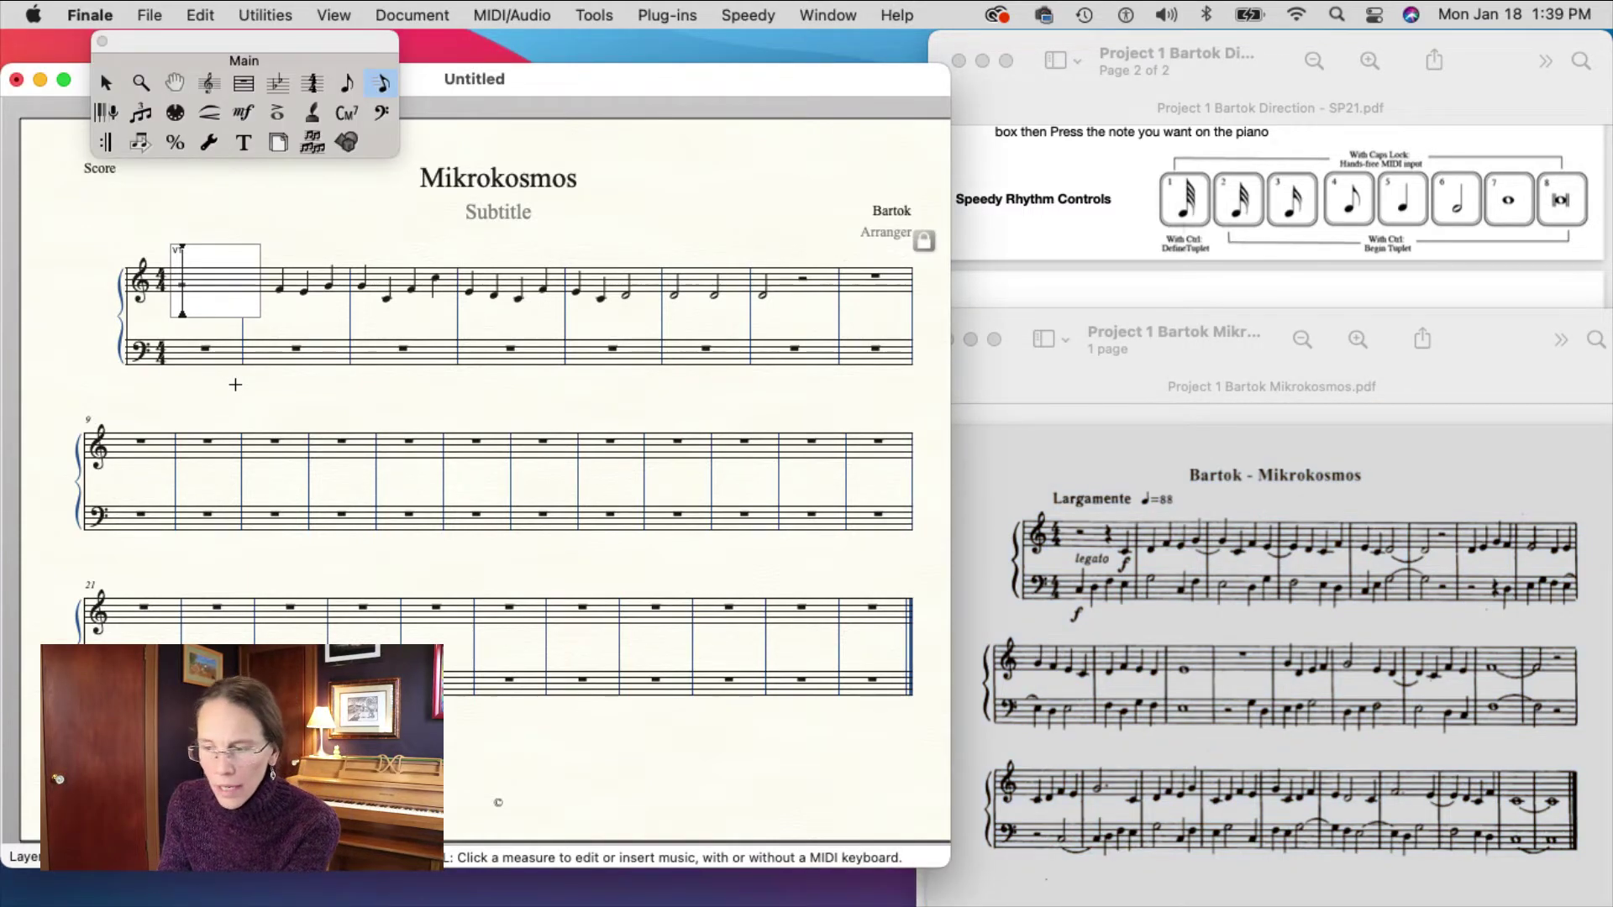
key(Down)
key(Down)
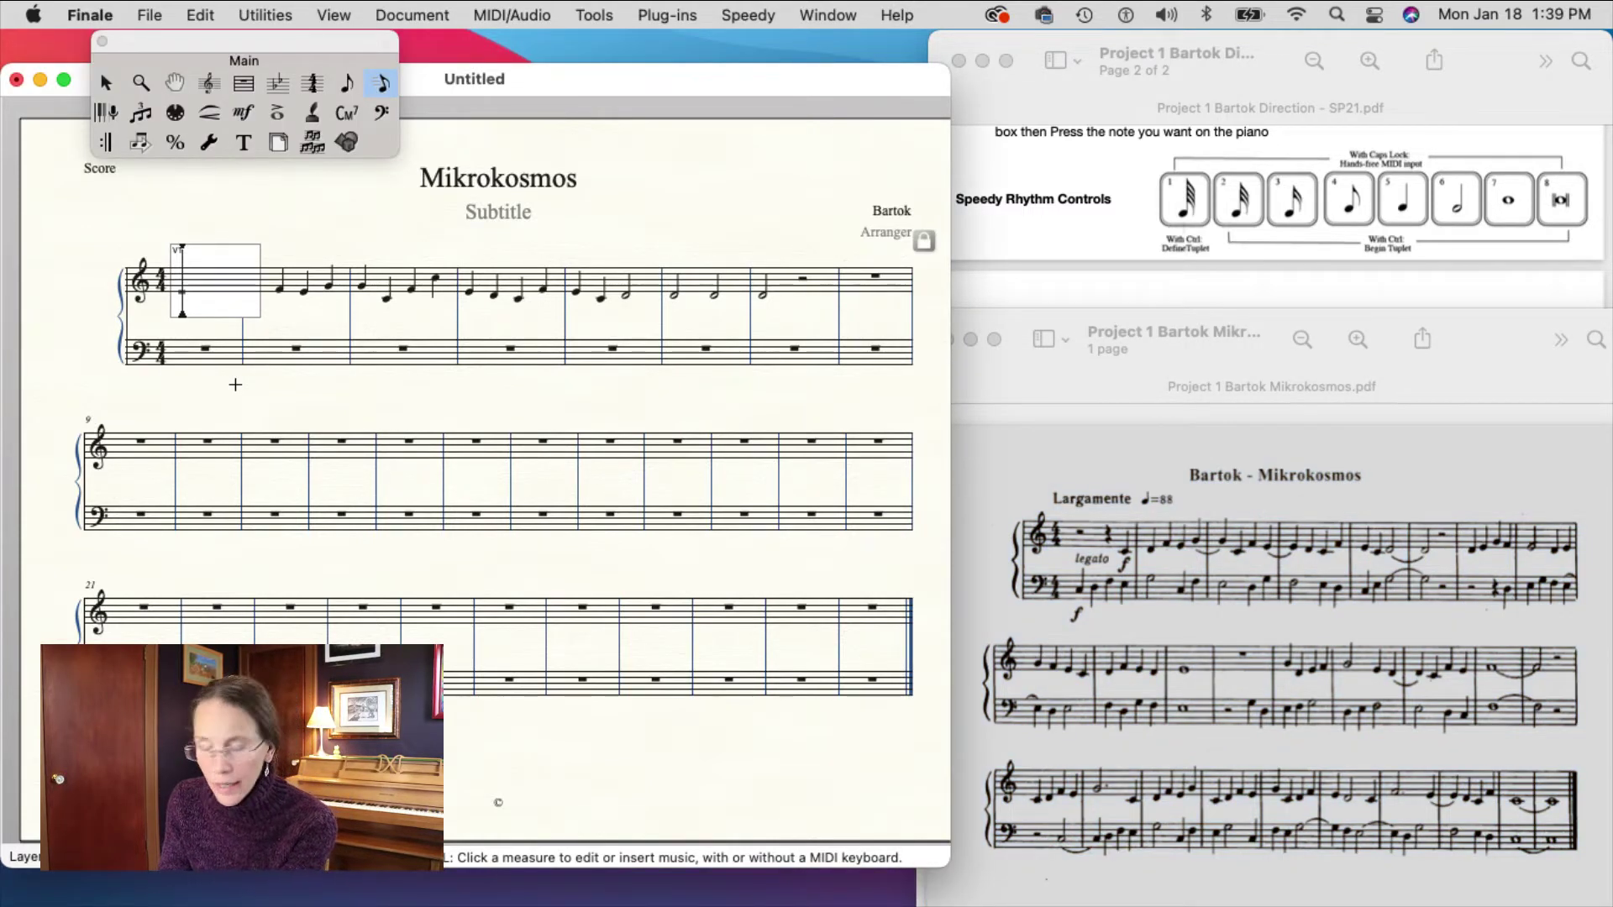
key(6)
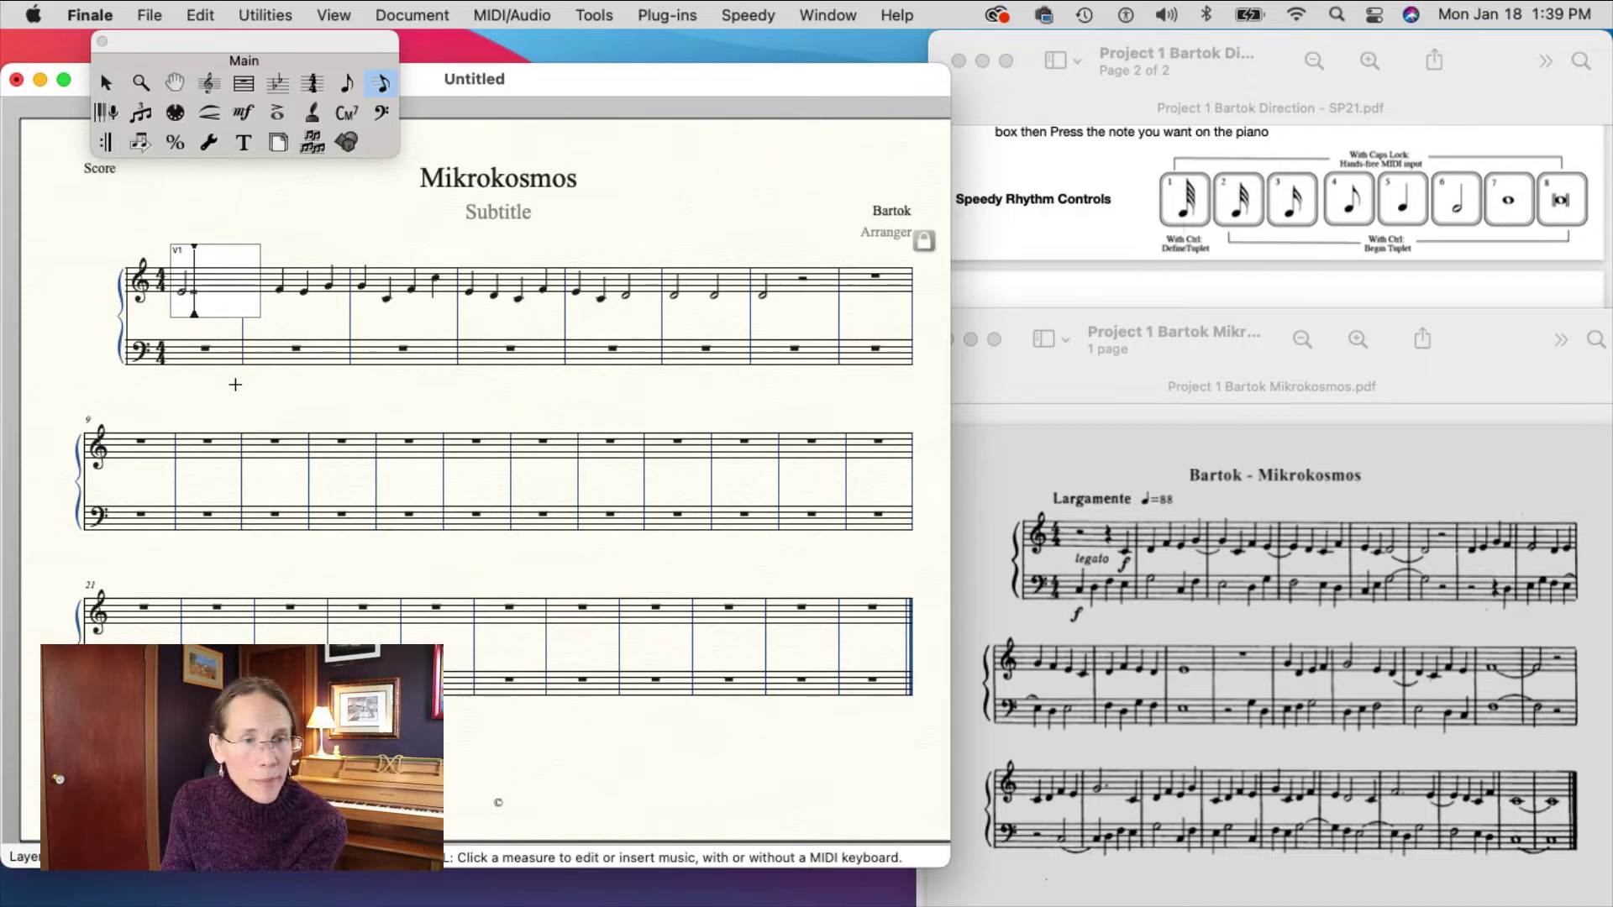
key(Left)
key(BackSpace)
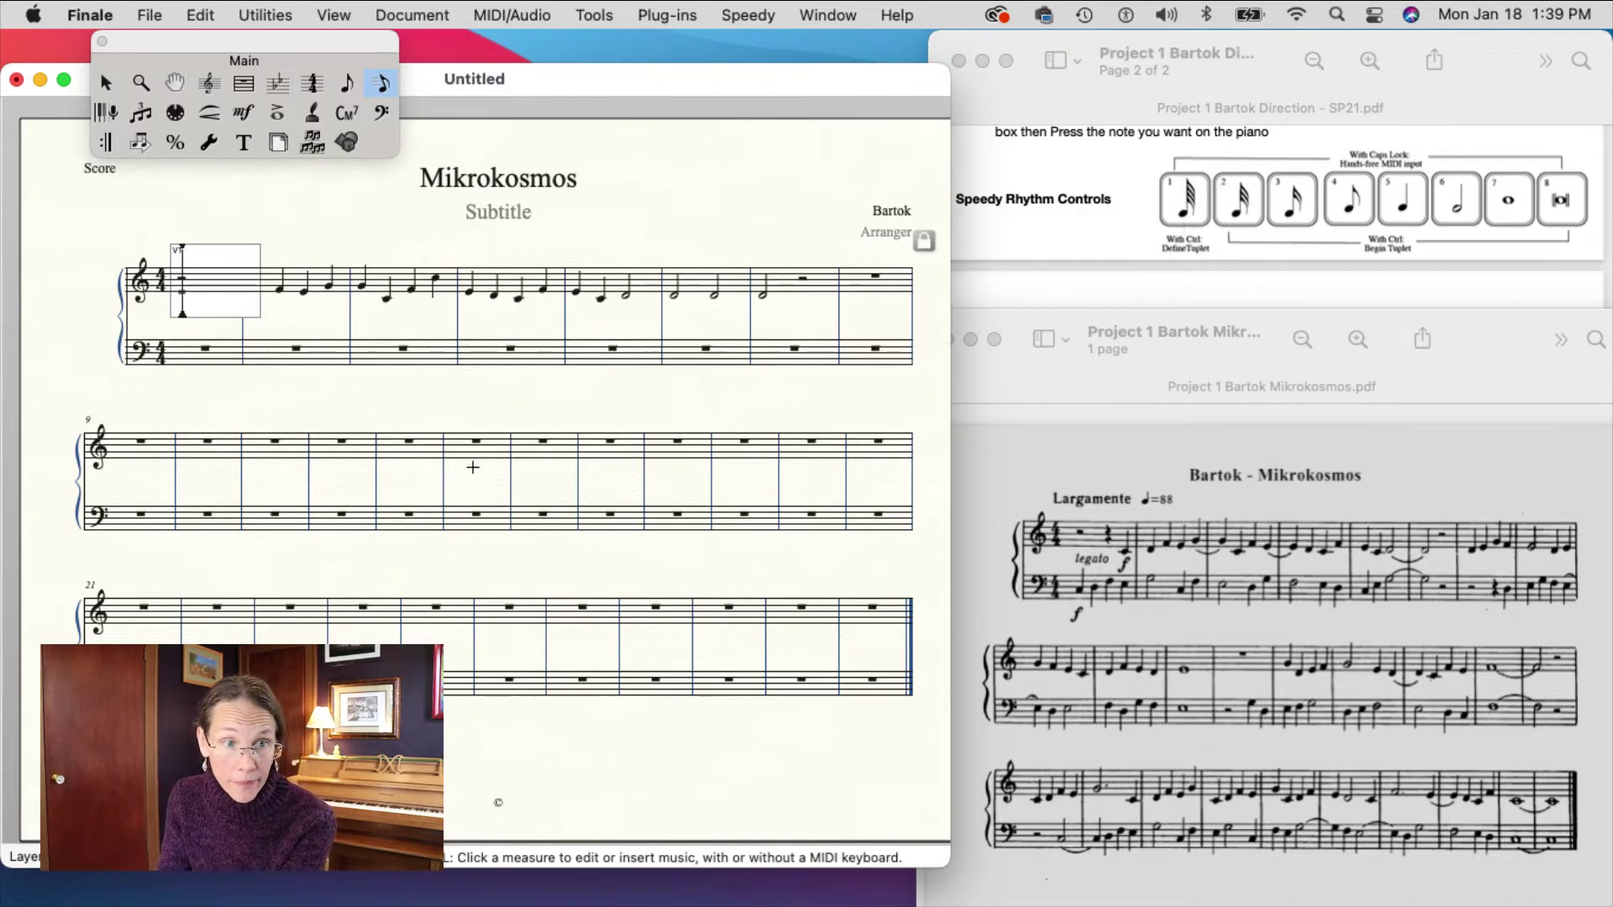
Add a quarter note on beat three of the first treble measure and turn it into a quarter rest.
key(Right)
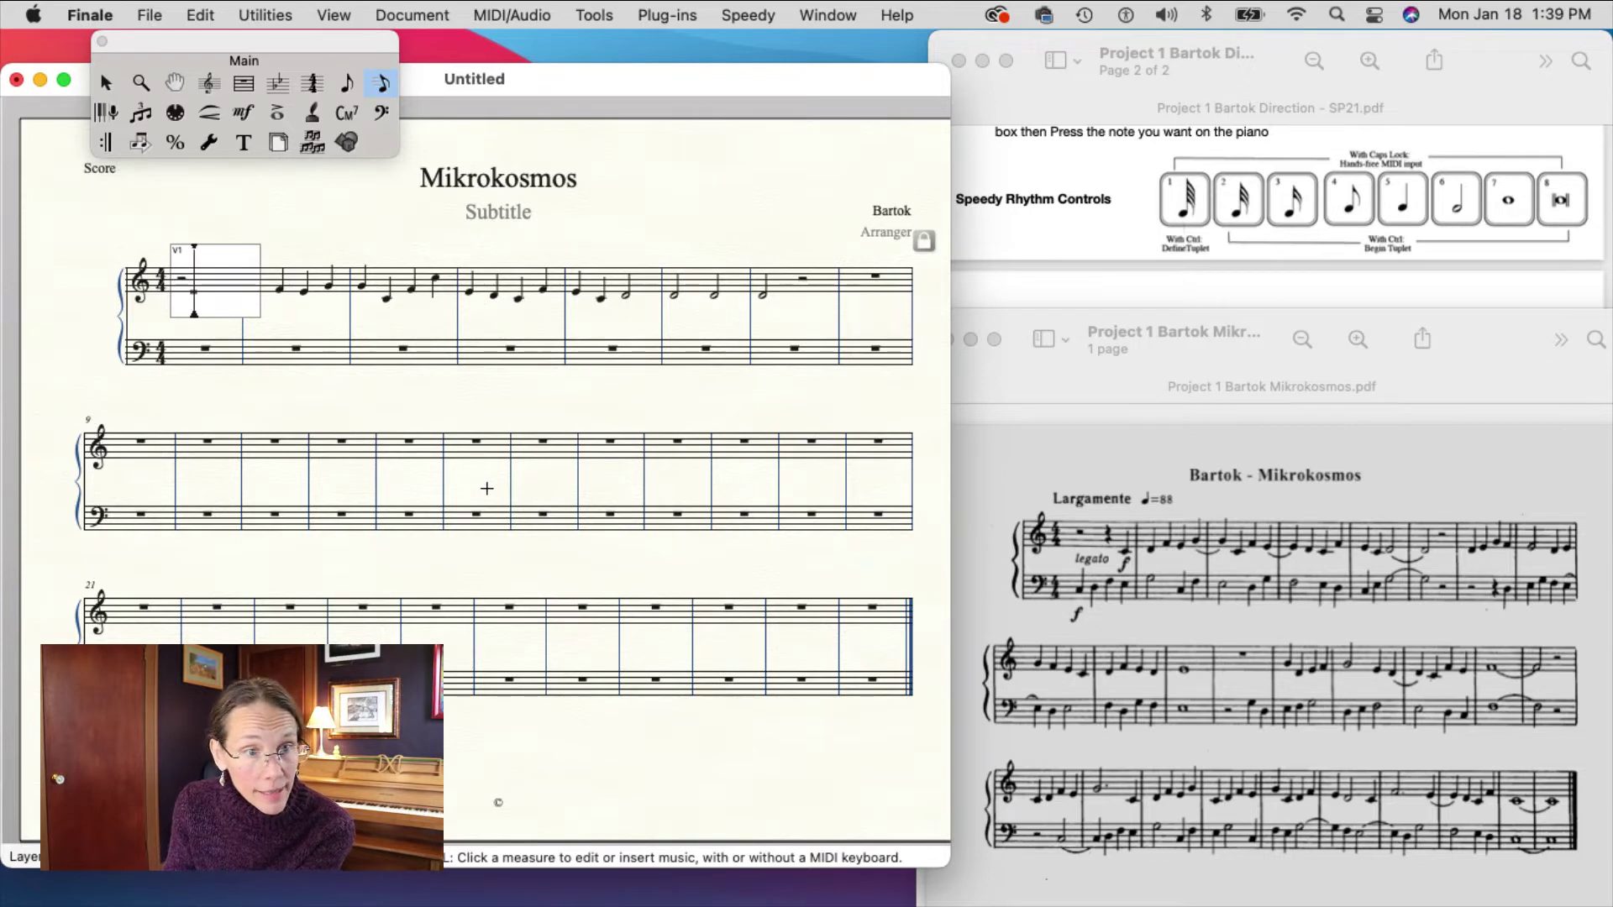
key(5)
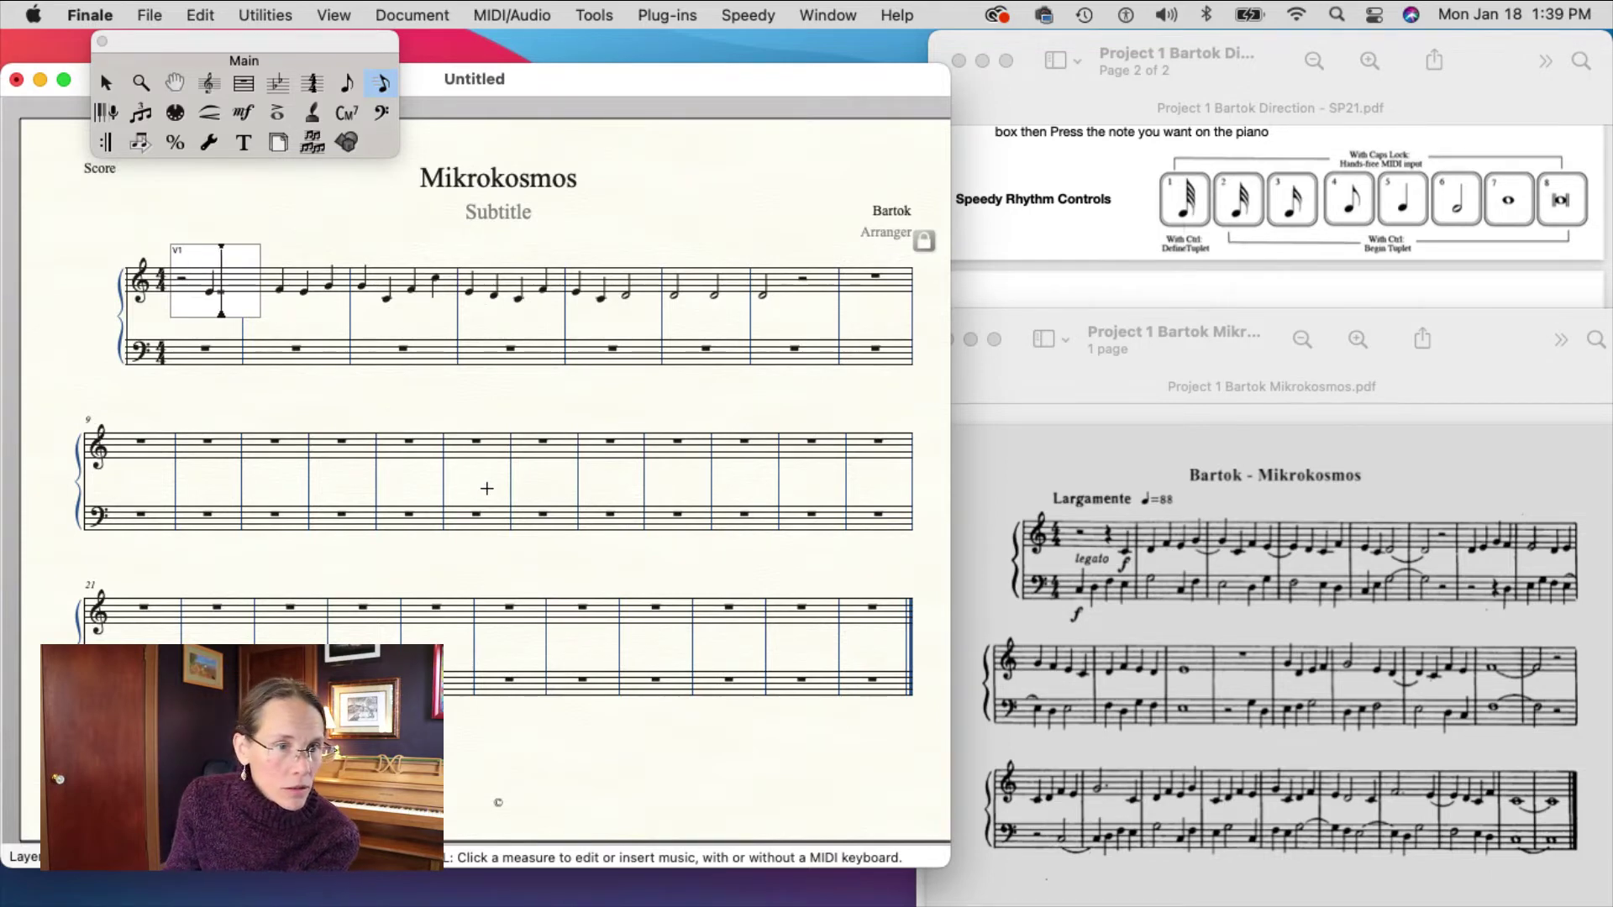
click(236, 358)
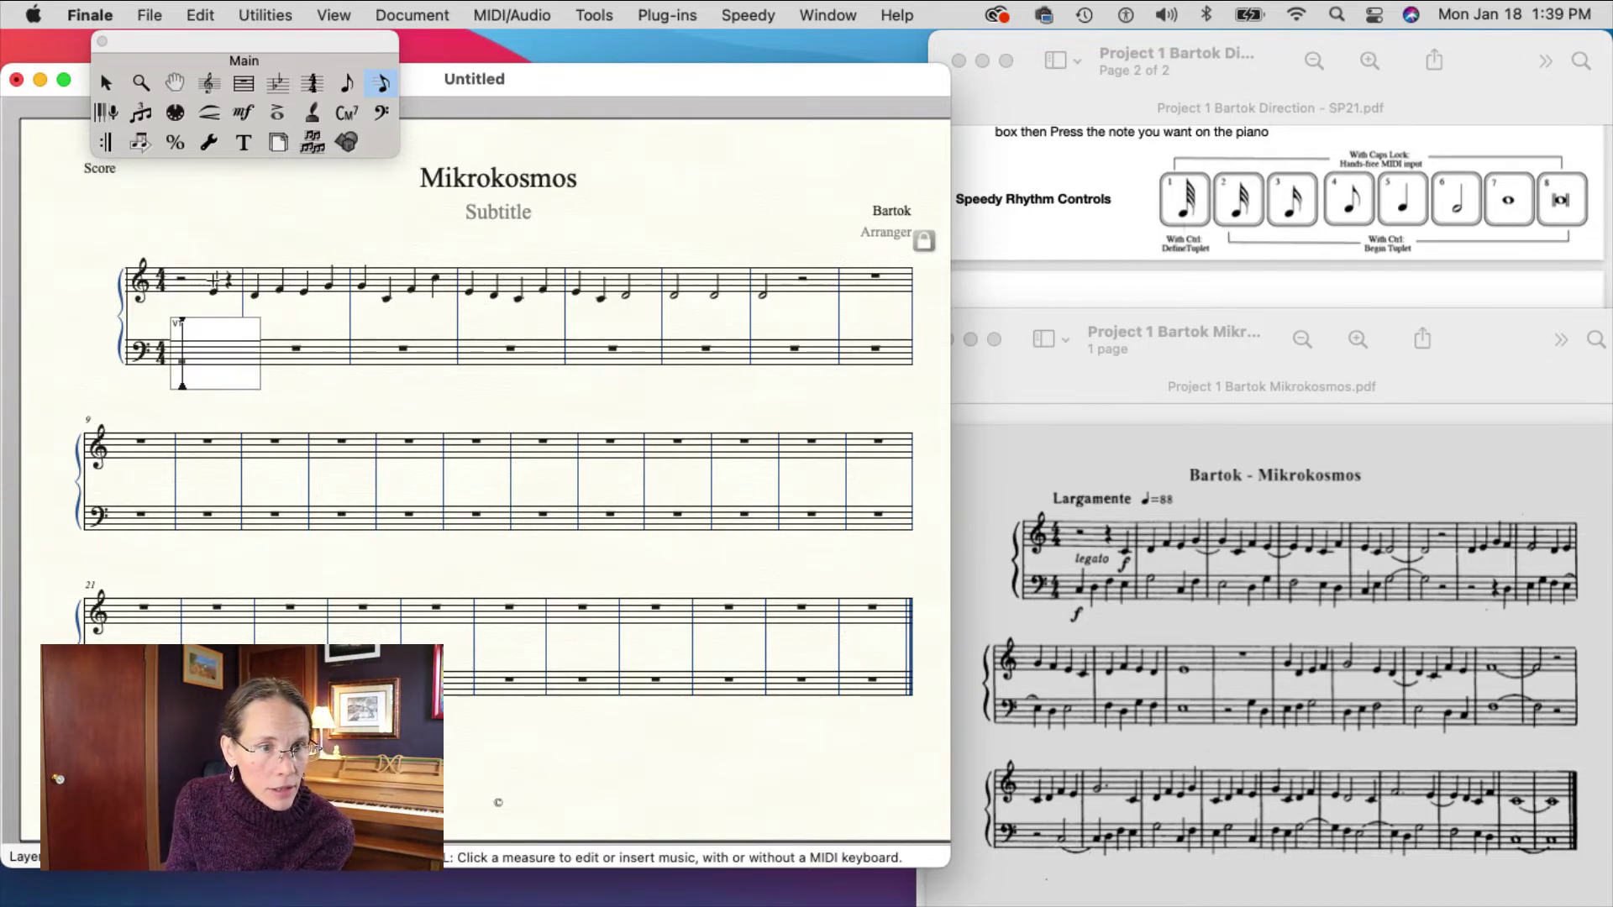
click(214, 281)
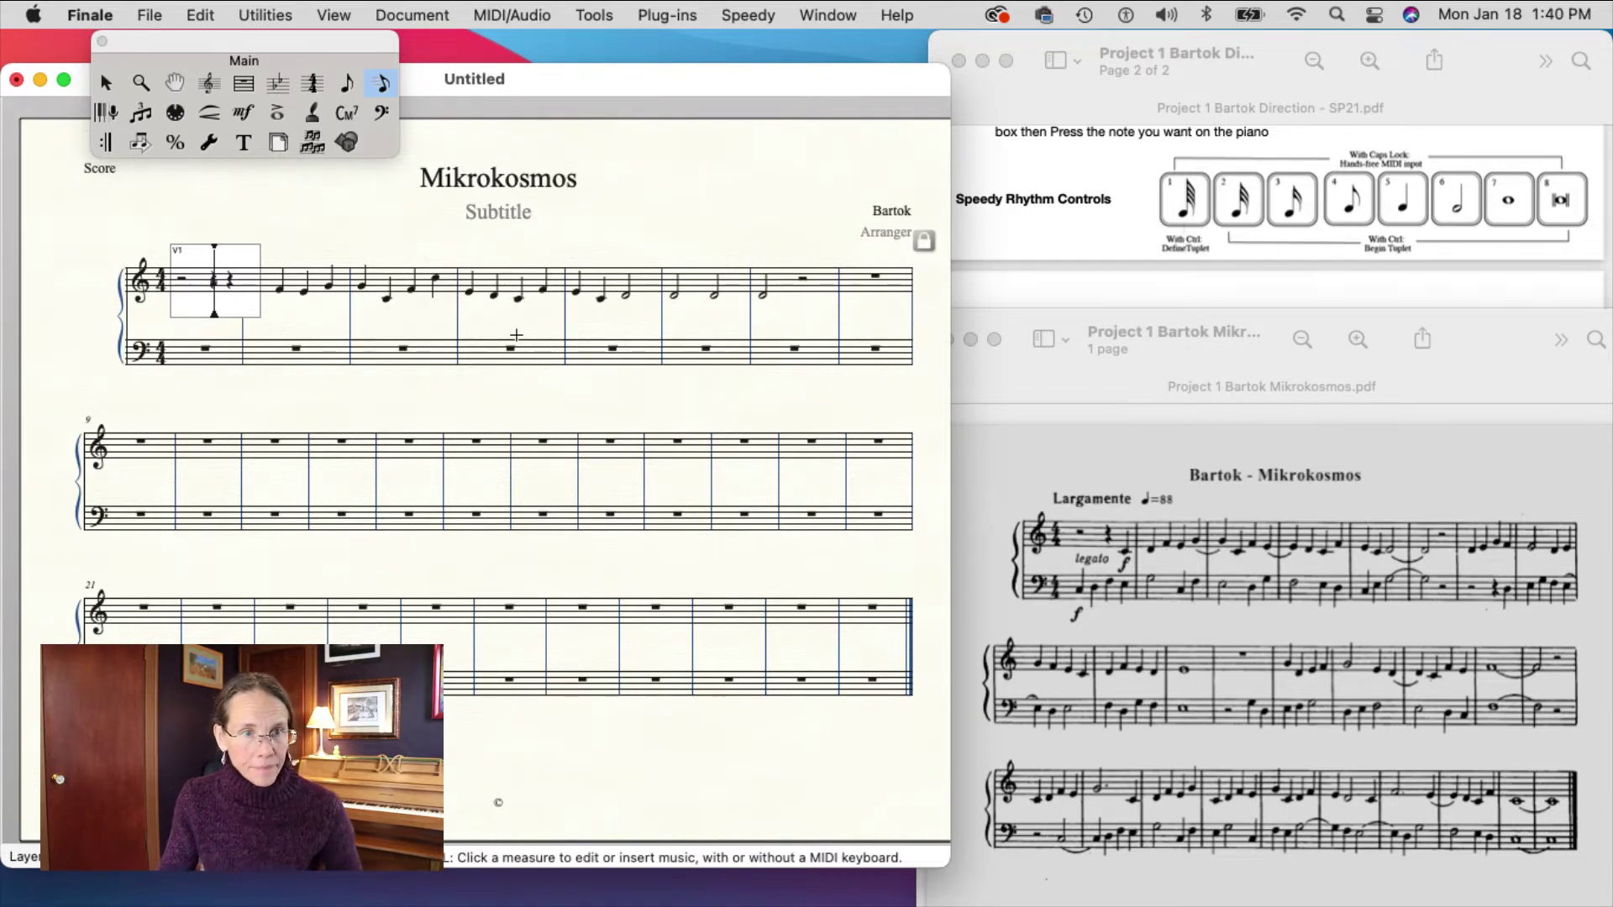
Replace the final quarter rest of the first treble measure with a middle C quarter note and leave the Speedy frame.
key(Right)
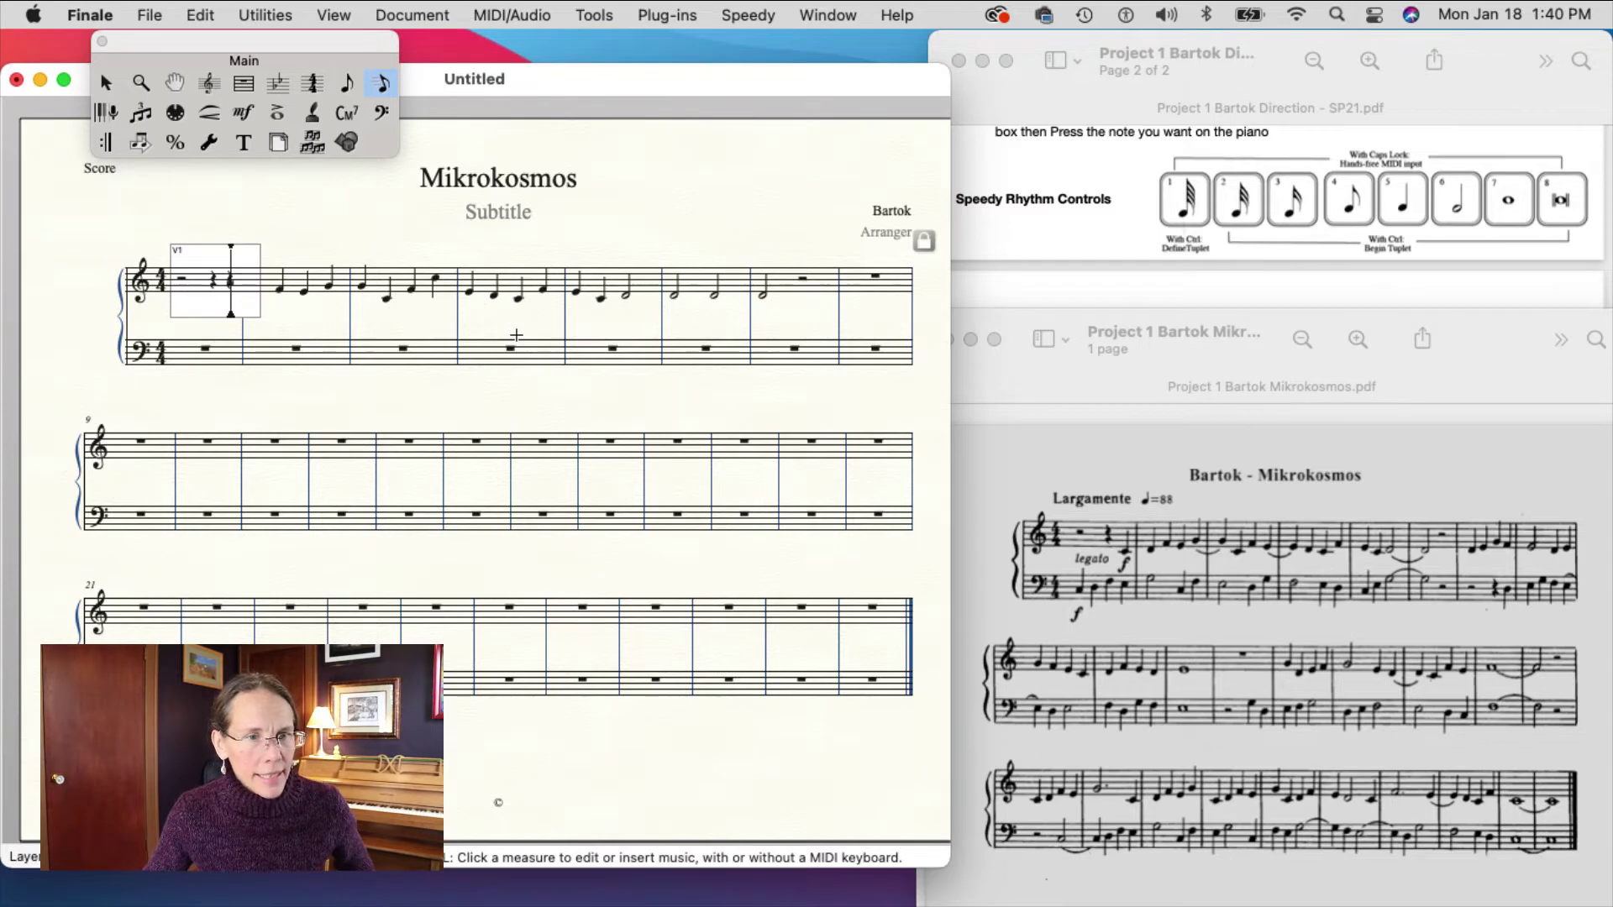
key(Left)
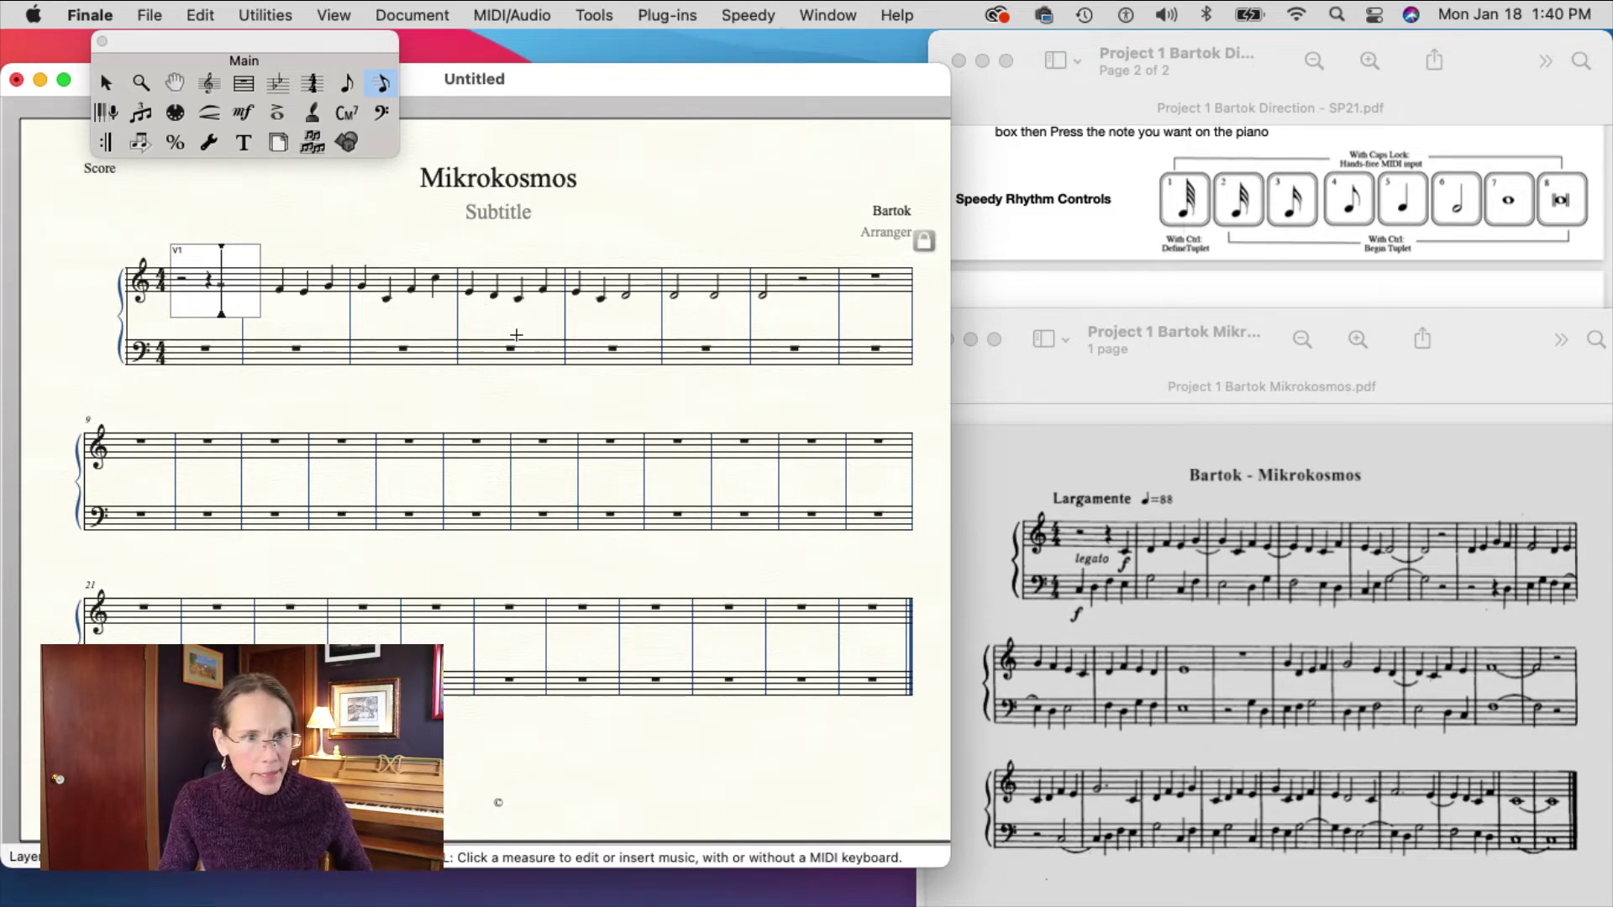
key(a)
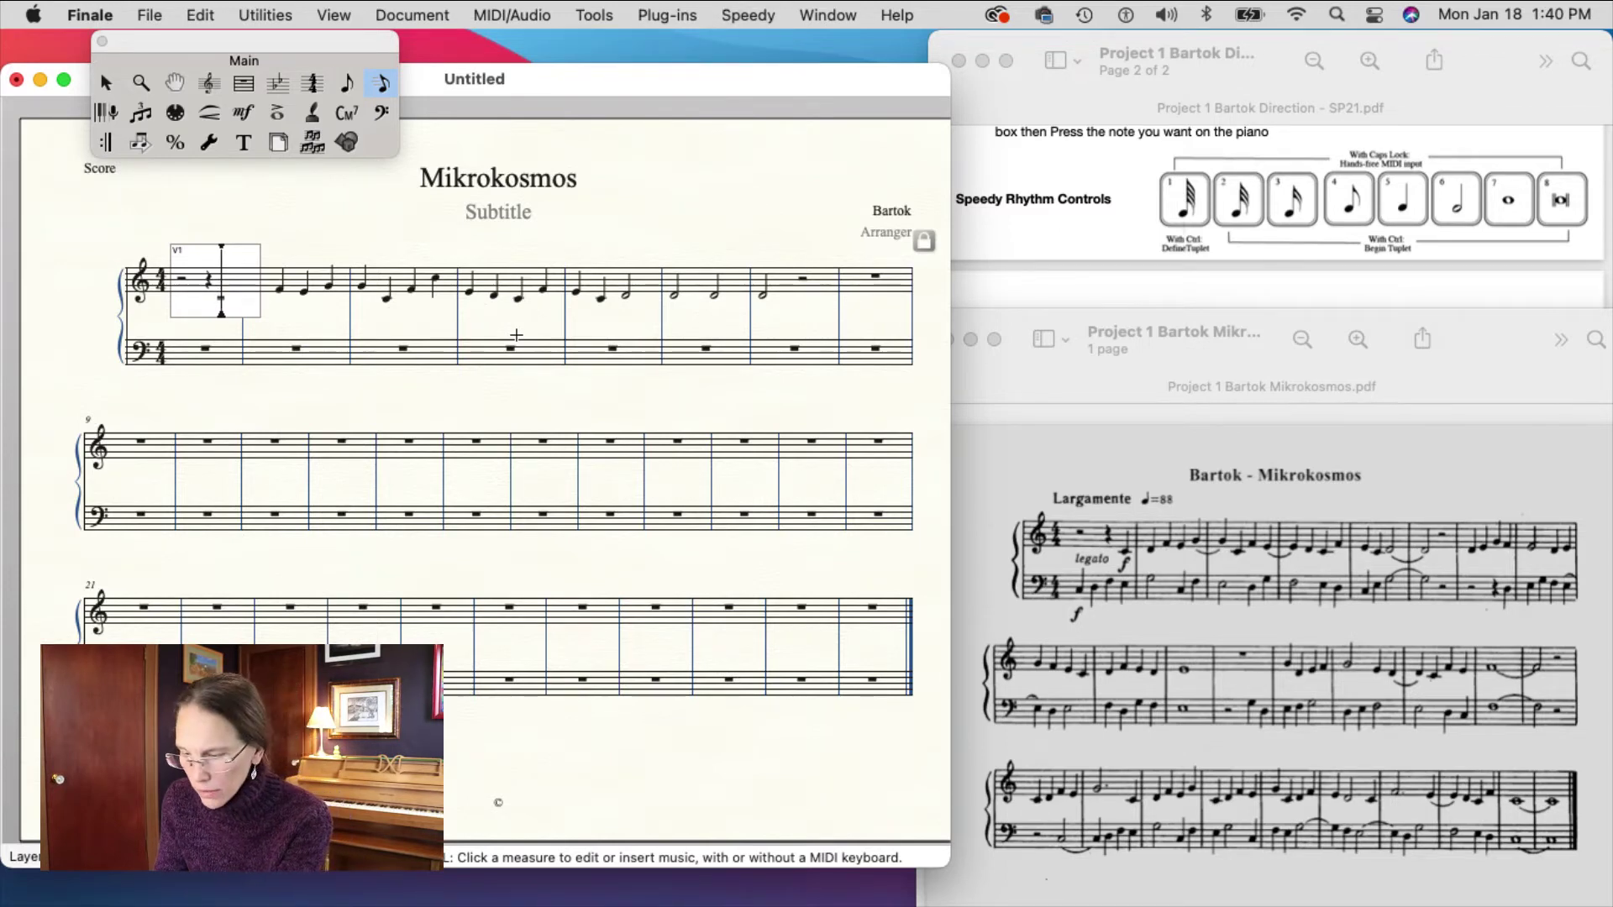
key(5)
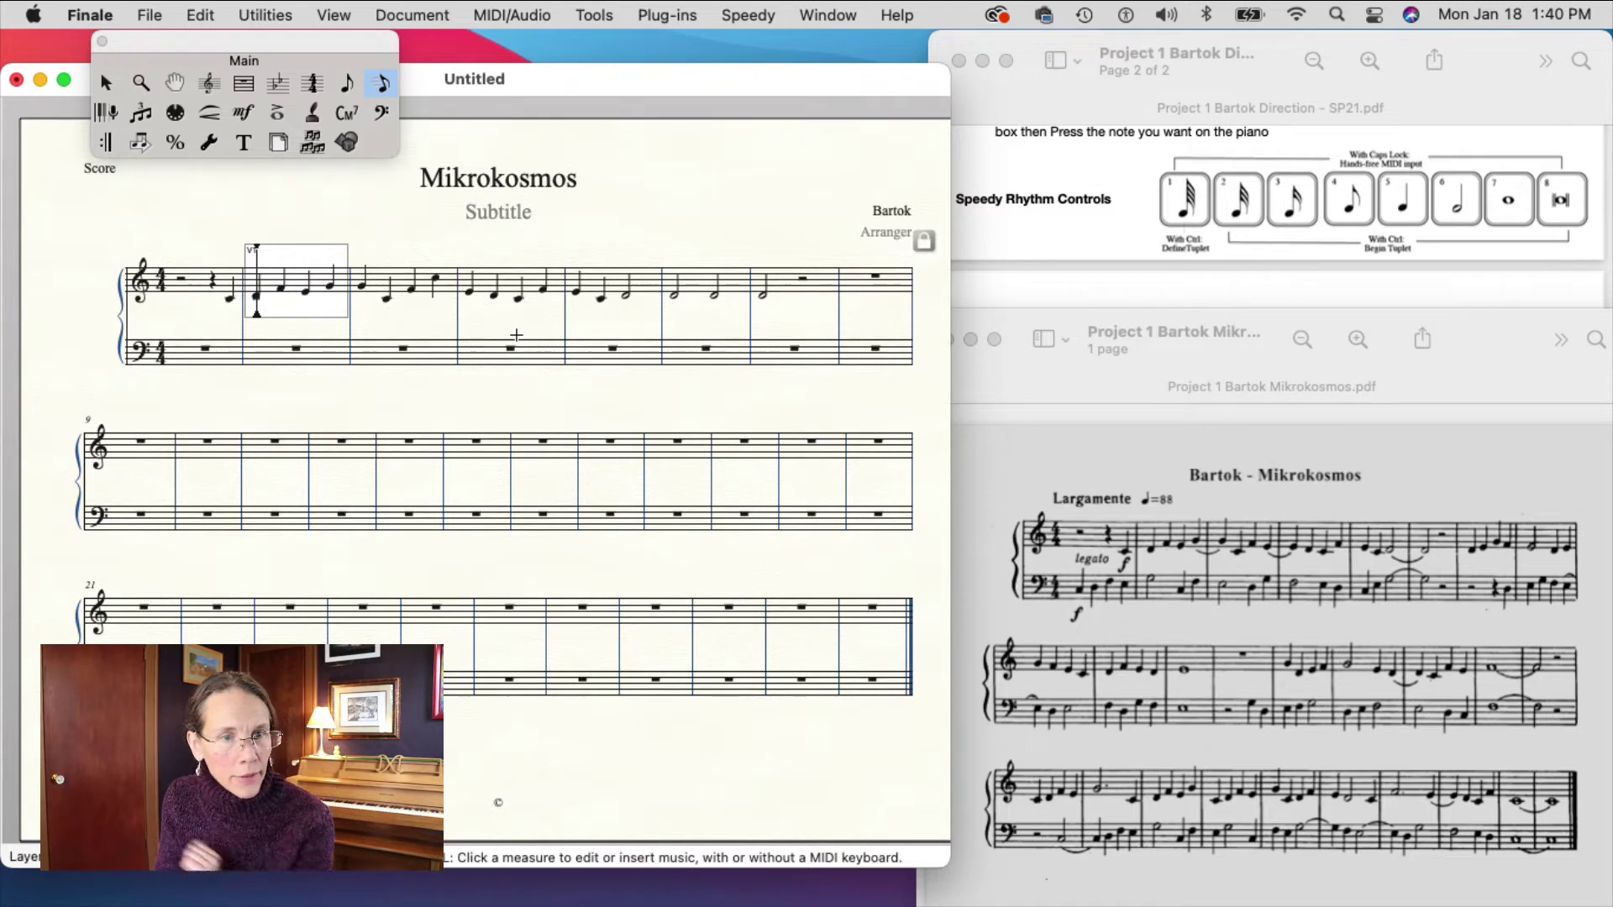
click(594, 395)
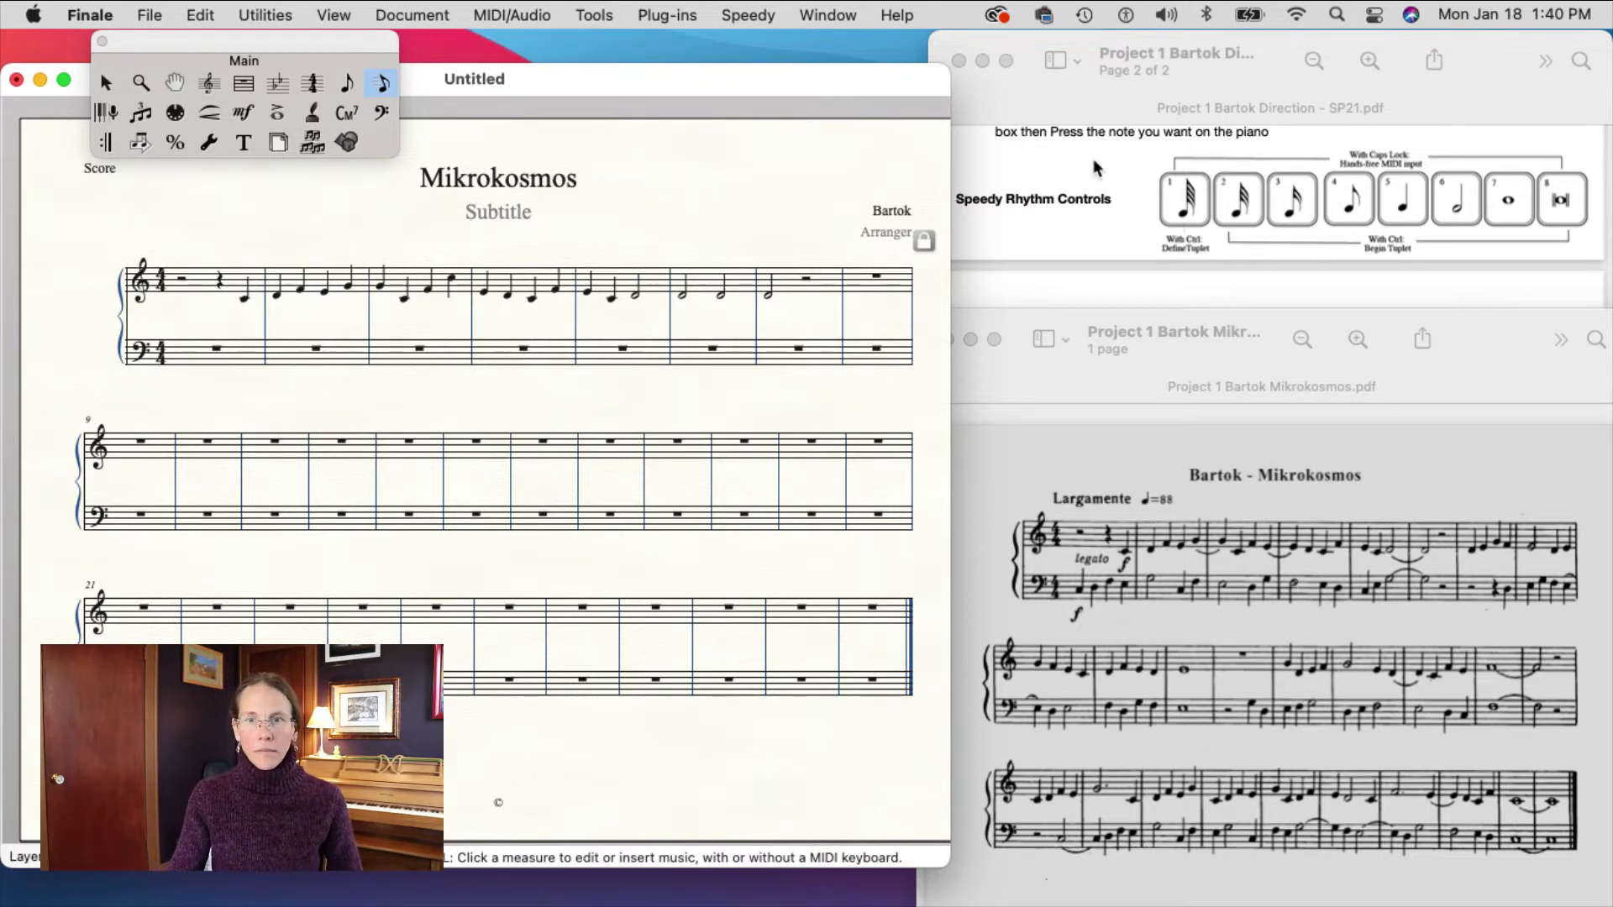
Bring the directions PDF forward, and tie the half note in the fifth treble measure to the sixth measure's first note.
click(1147, 285)
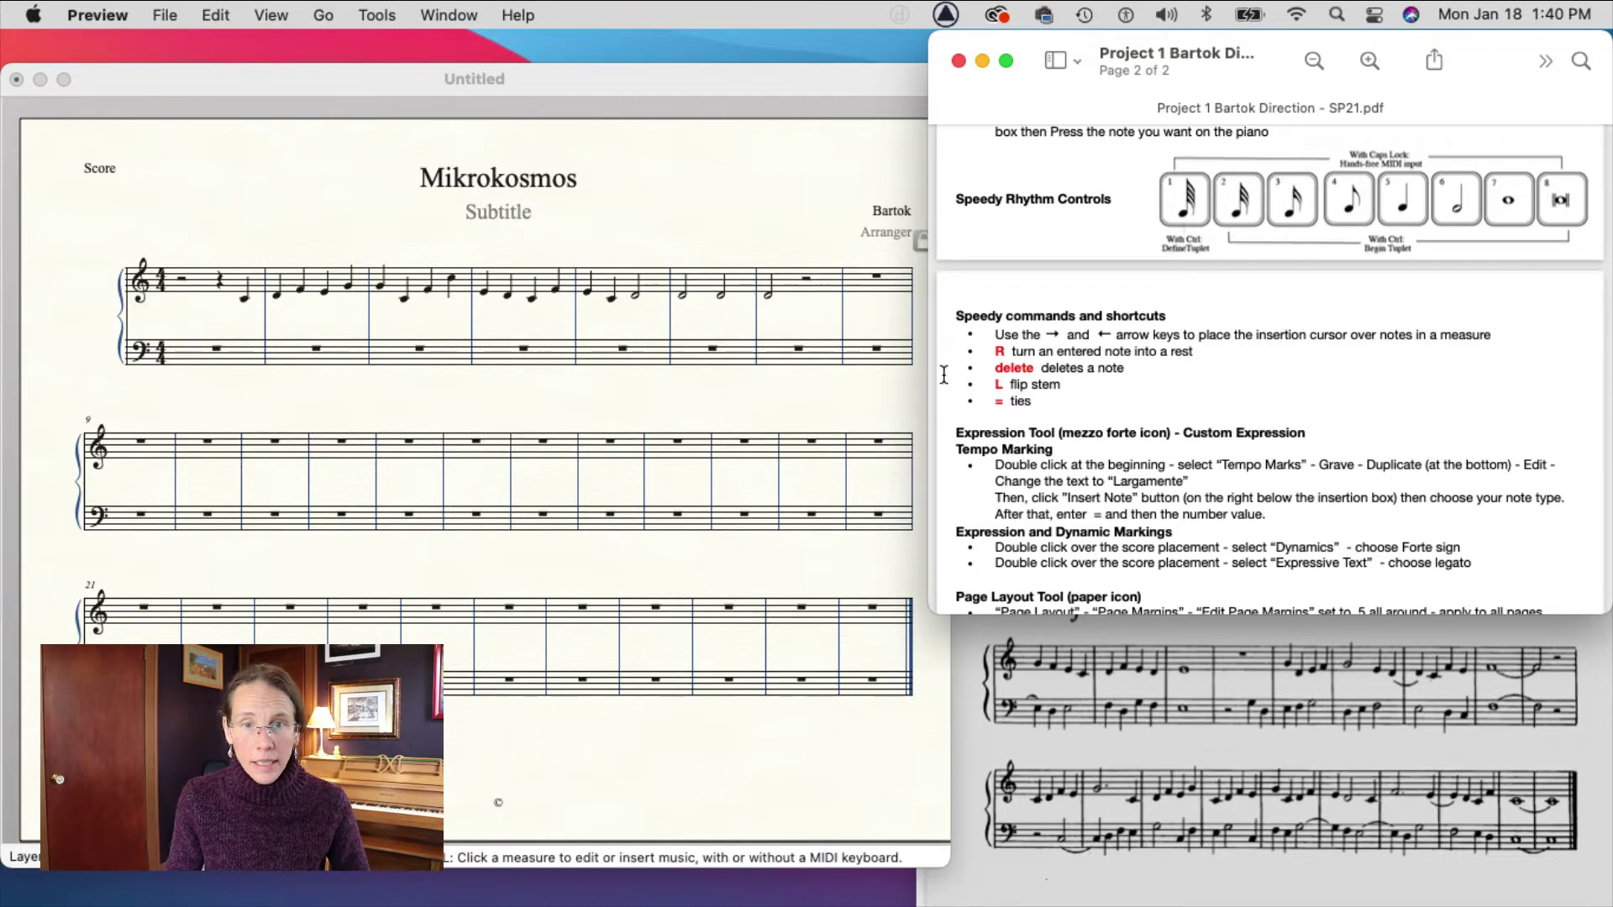
click(660, 295)
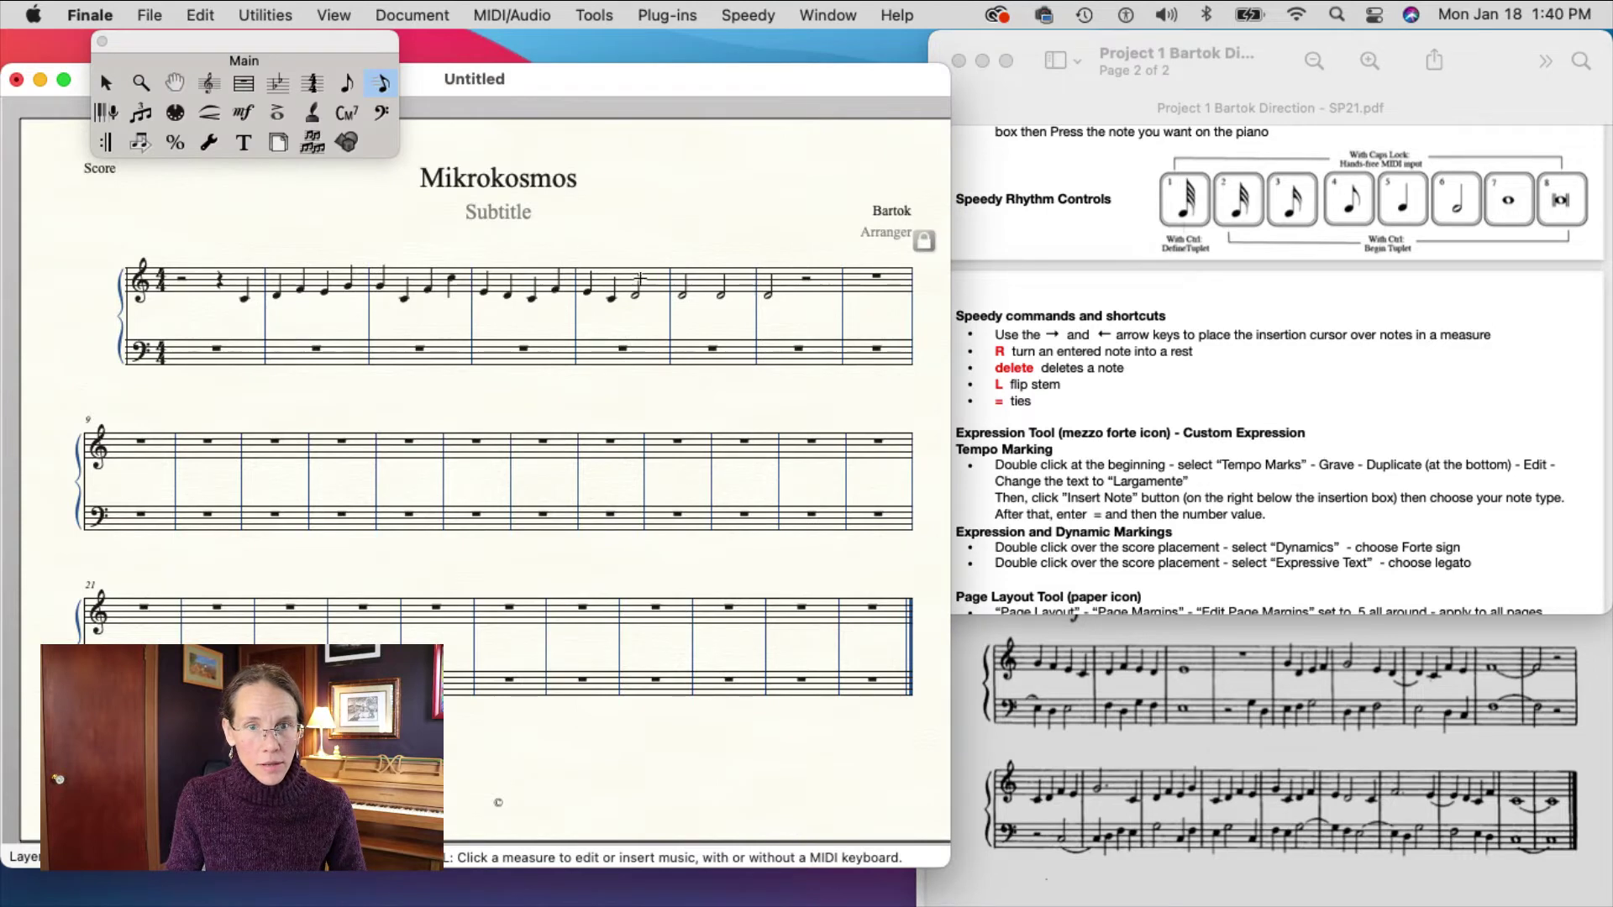
click(634, 290)
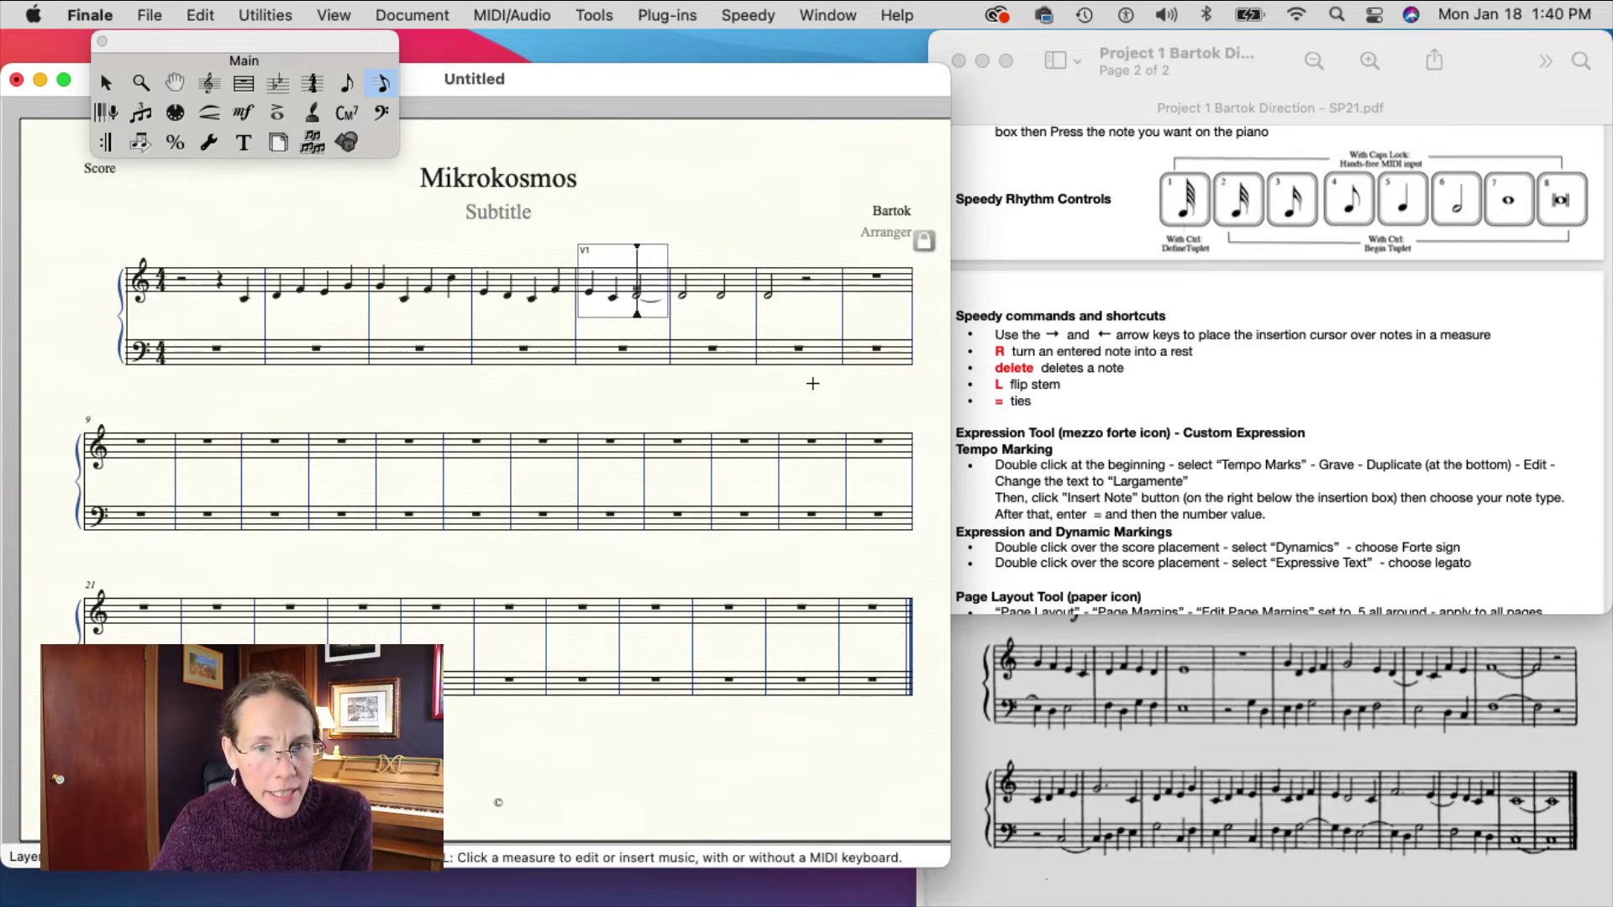
click(775, 394)
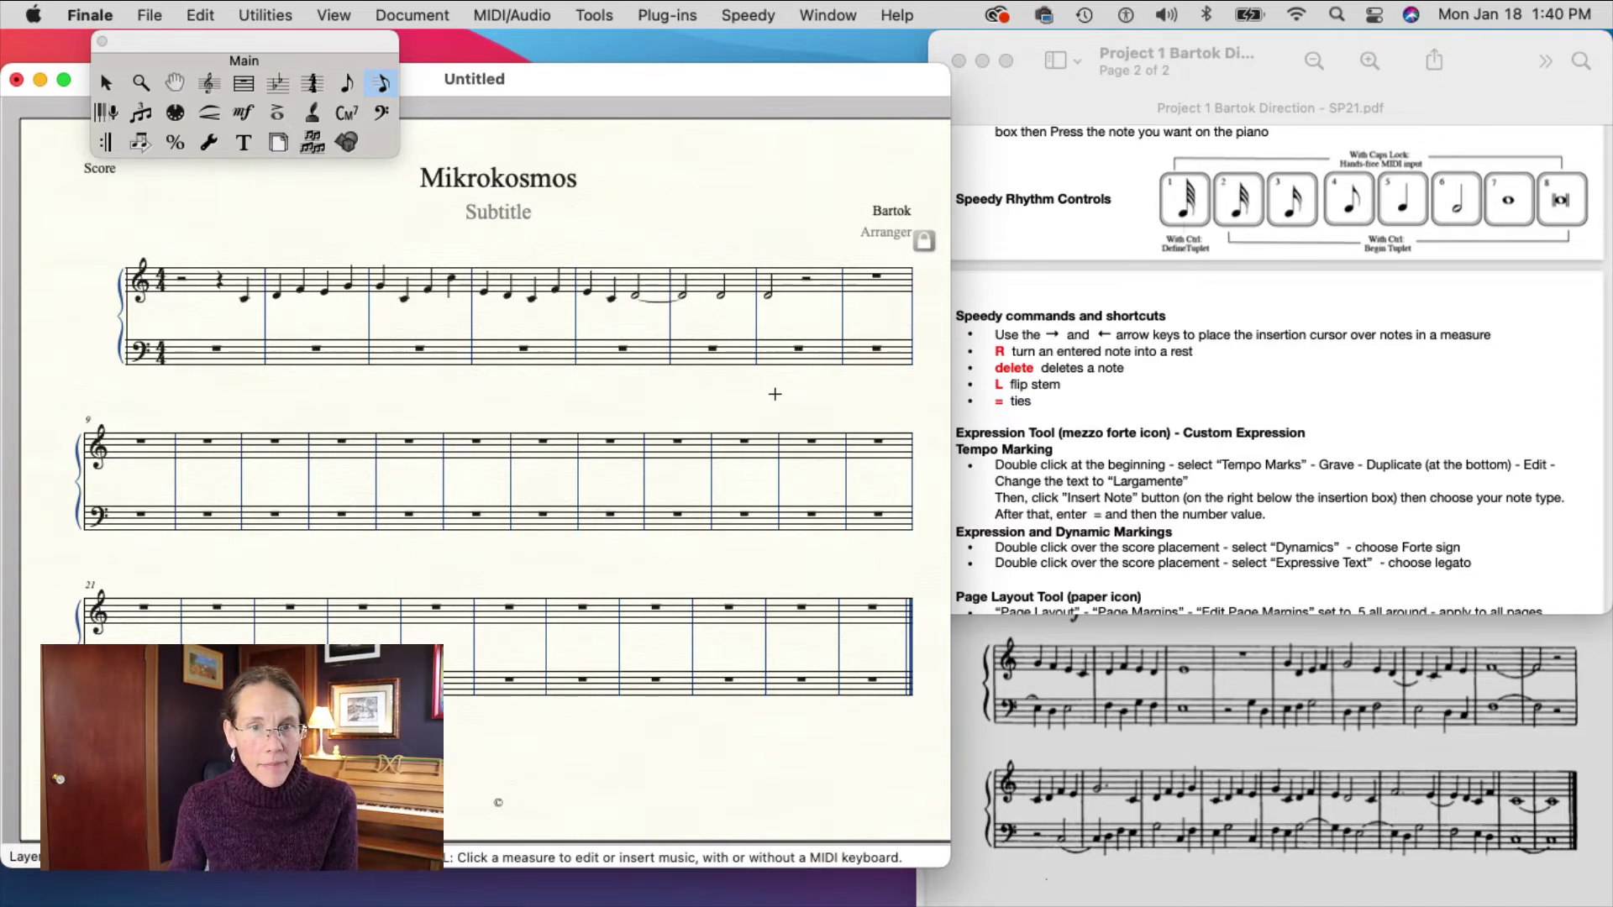
Remove the tie from the half note in the fifth treble measure and add it again.
click(641, 282)
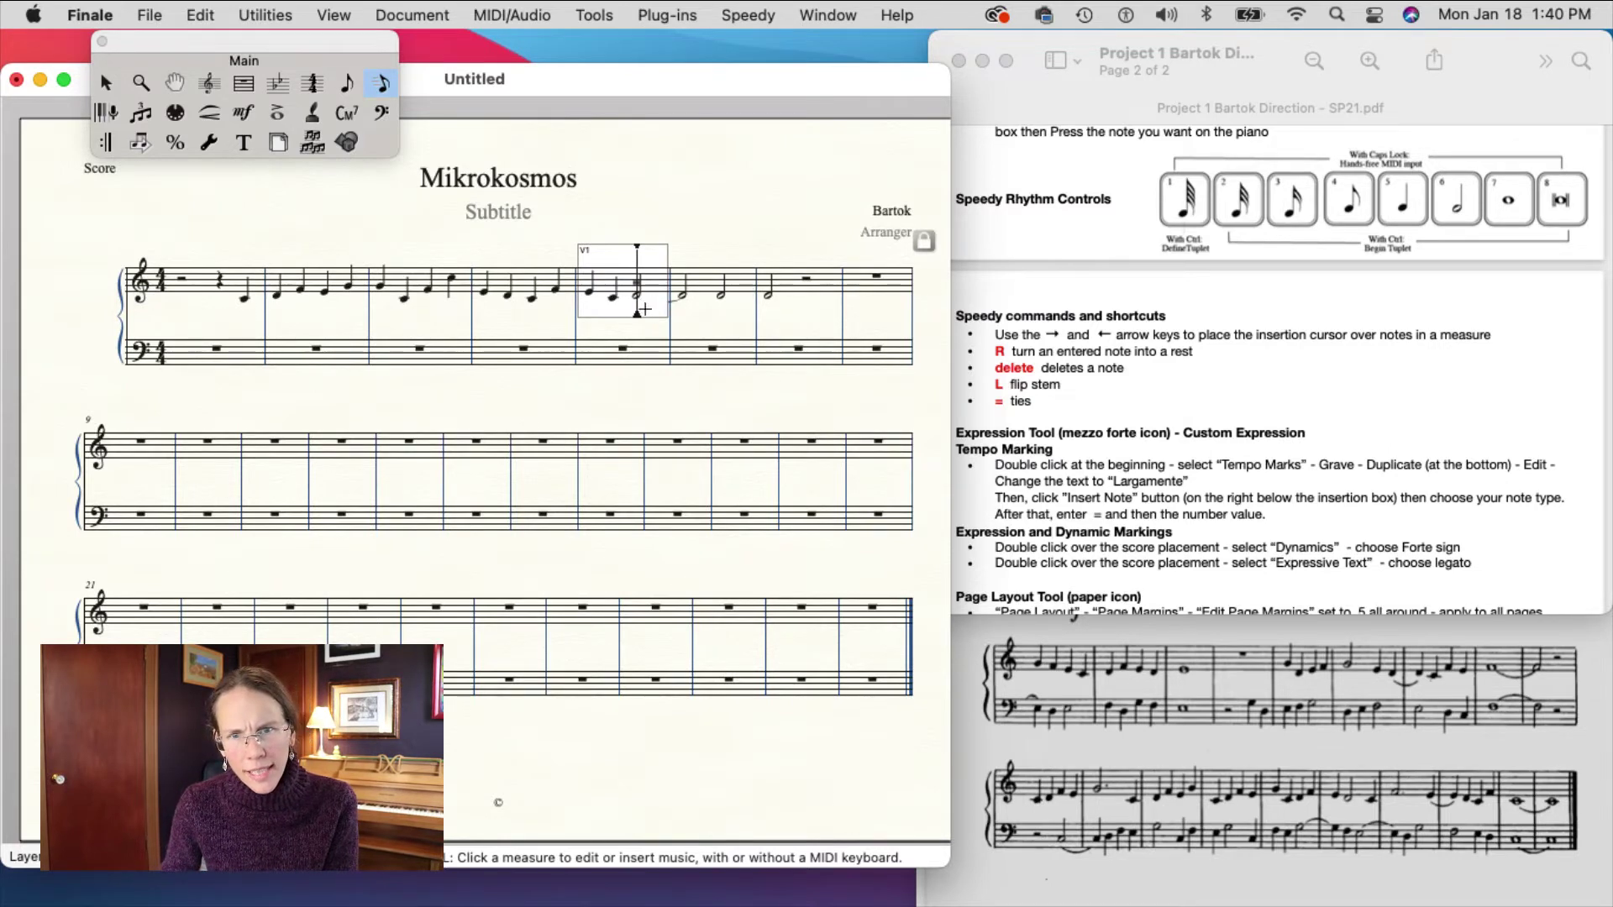
click(658, 401)
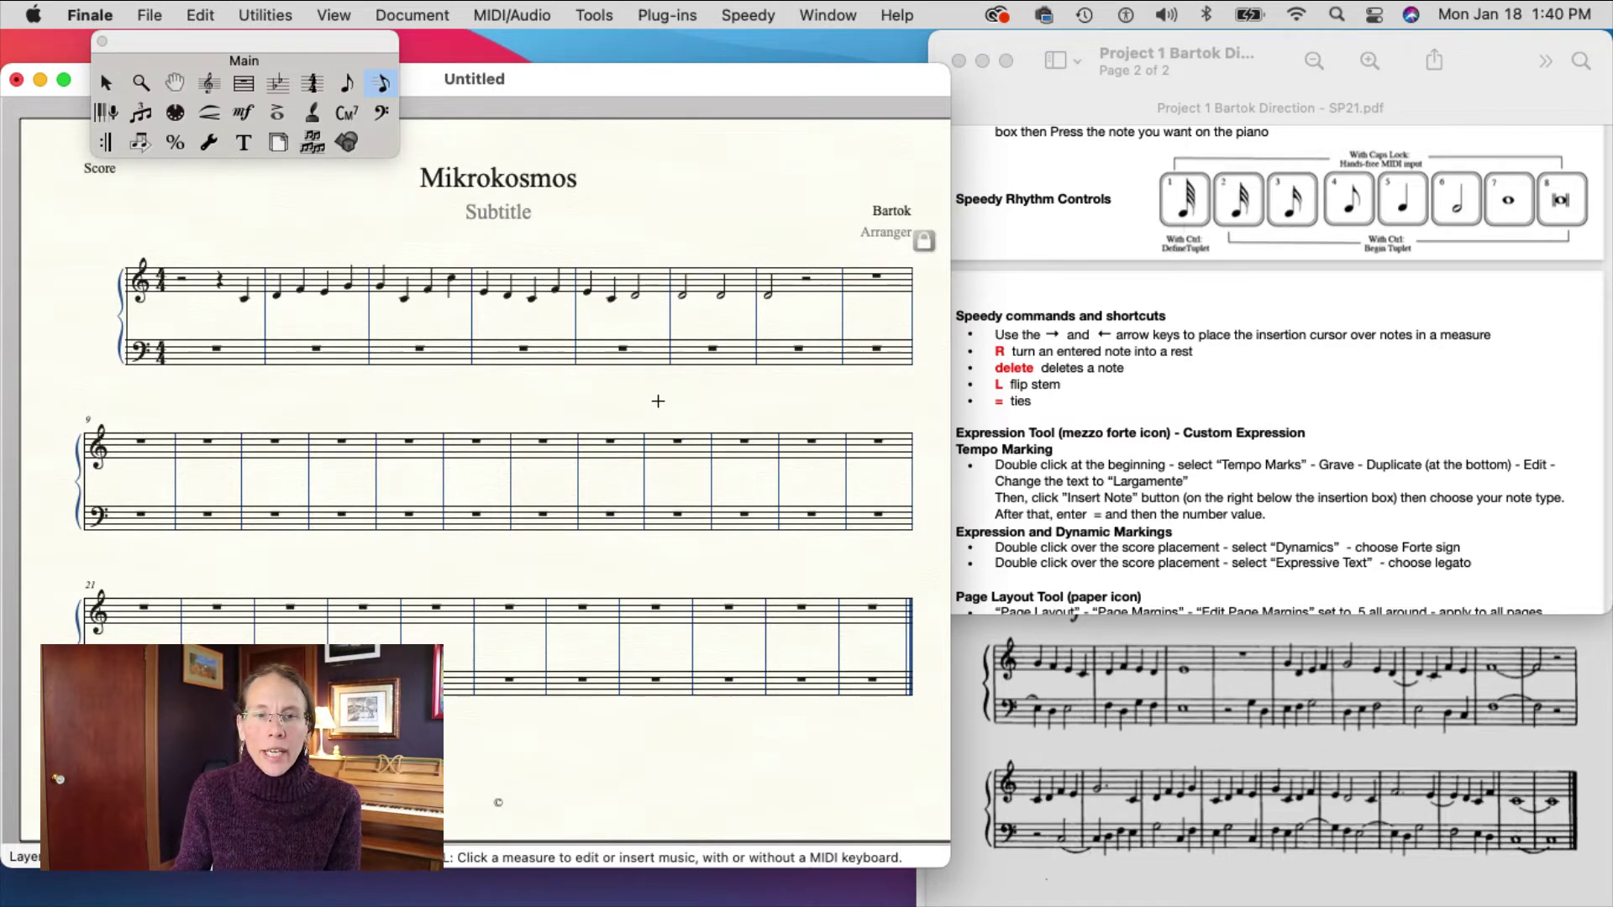
click(638, 277)
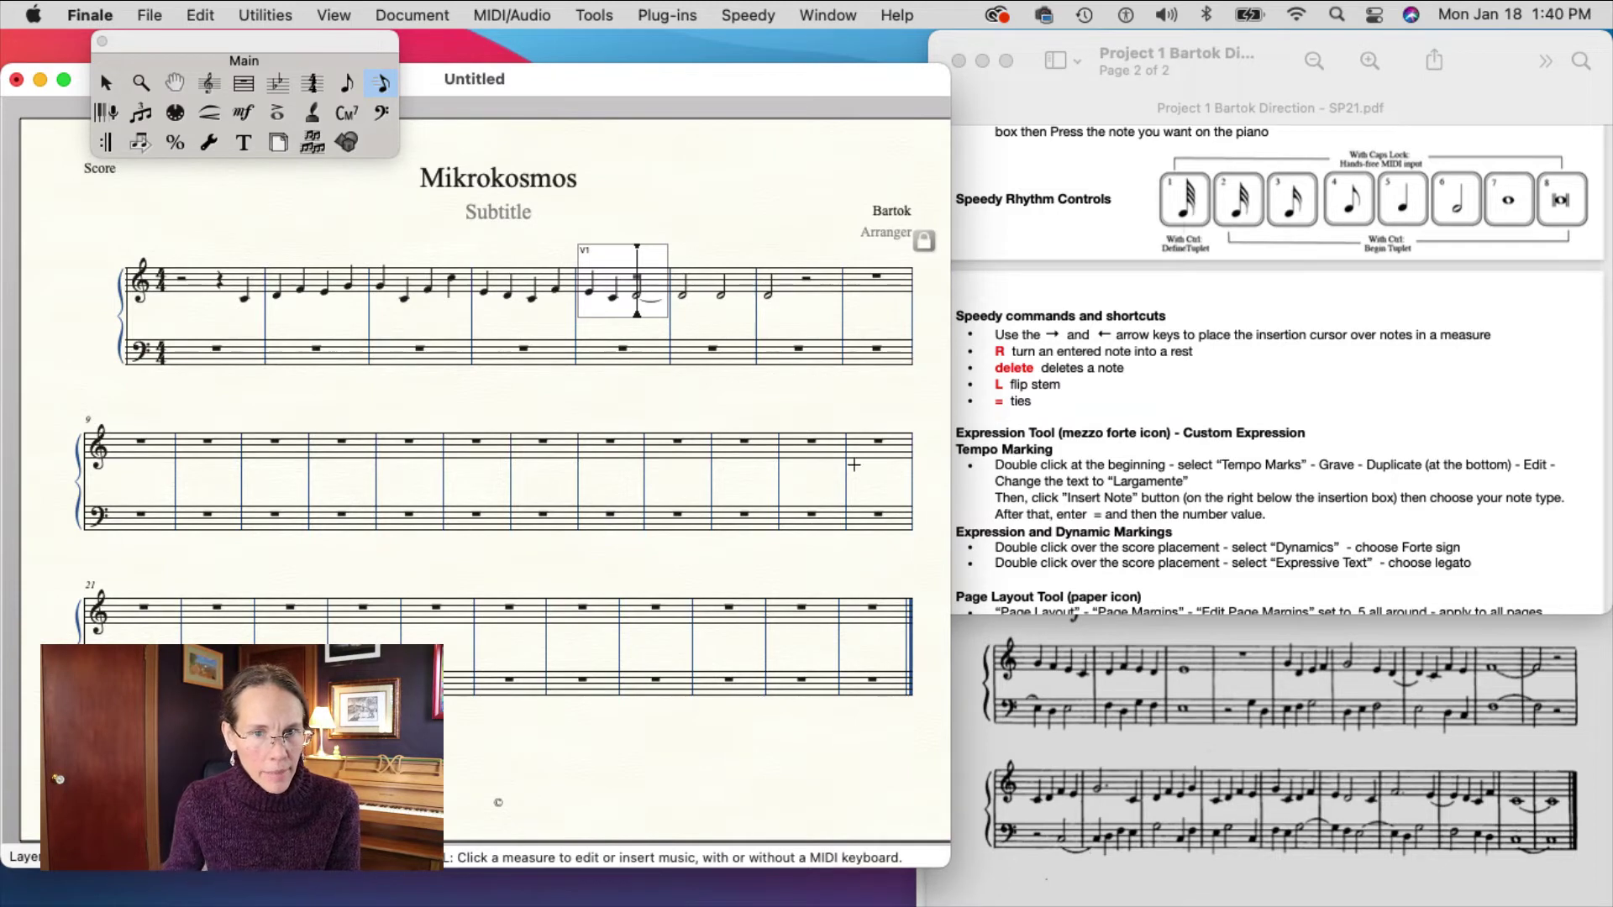
click(768, 408)
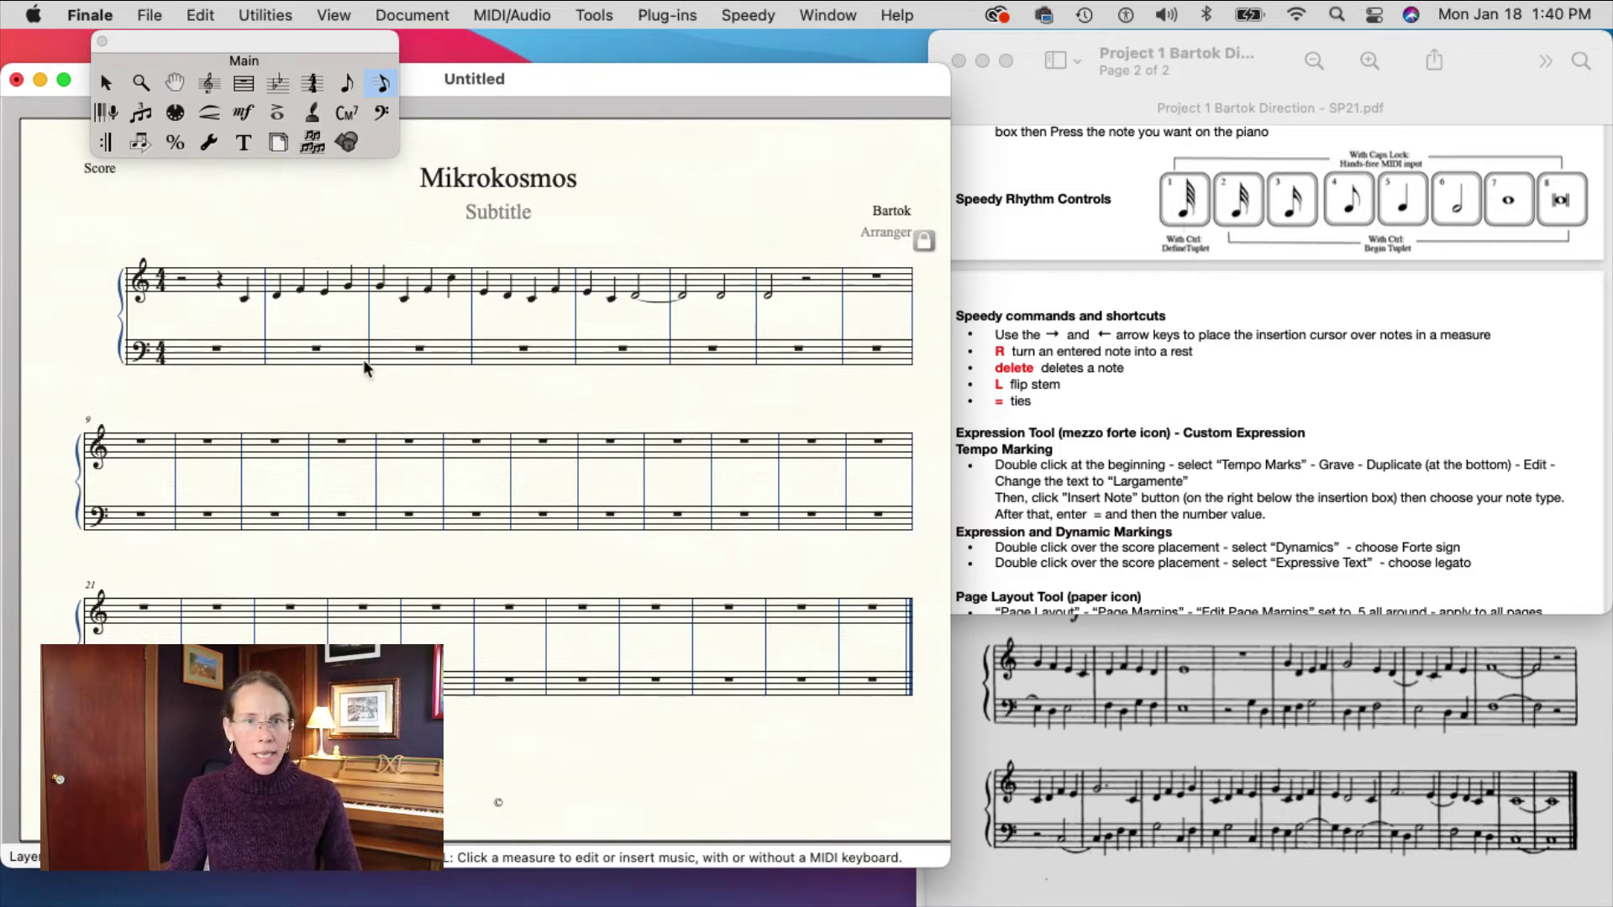
Flip the stem of the first note in the fifth treble measure downward and flip it back up.
click(588, 277)
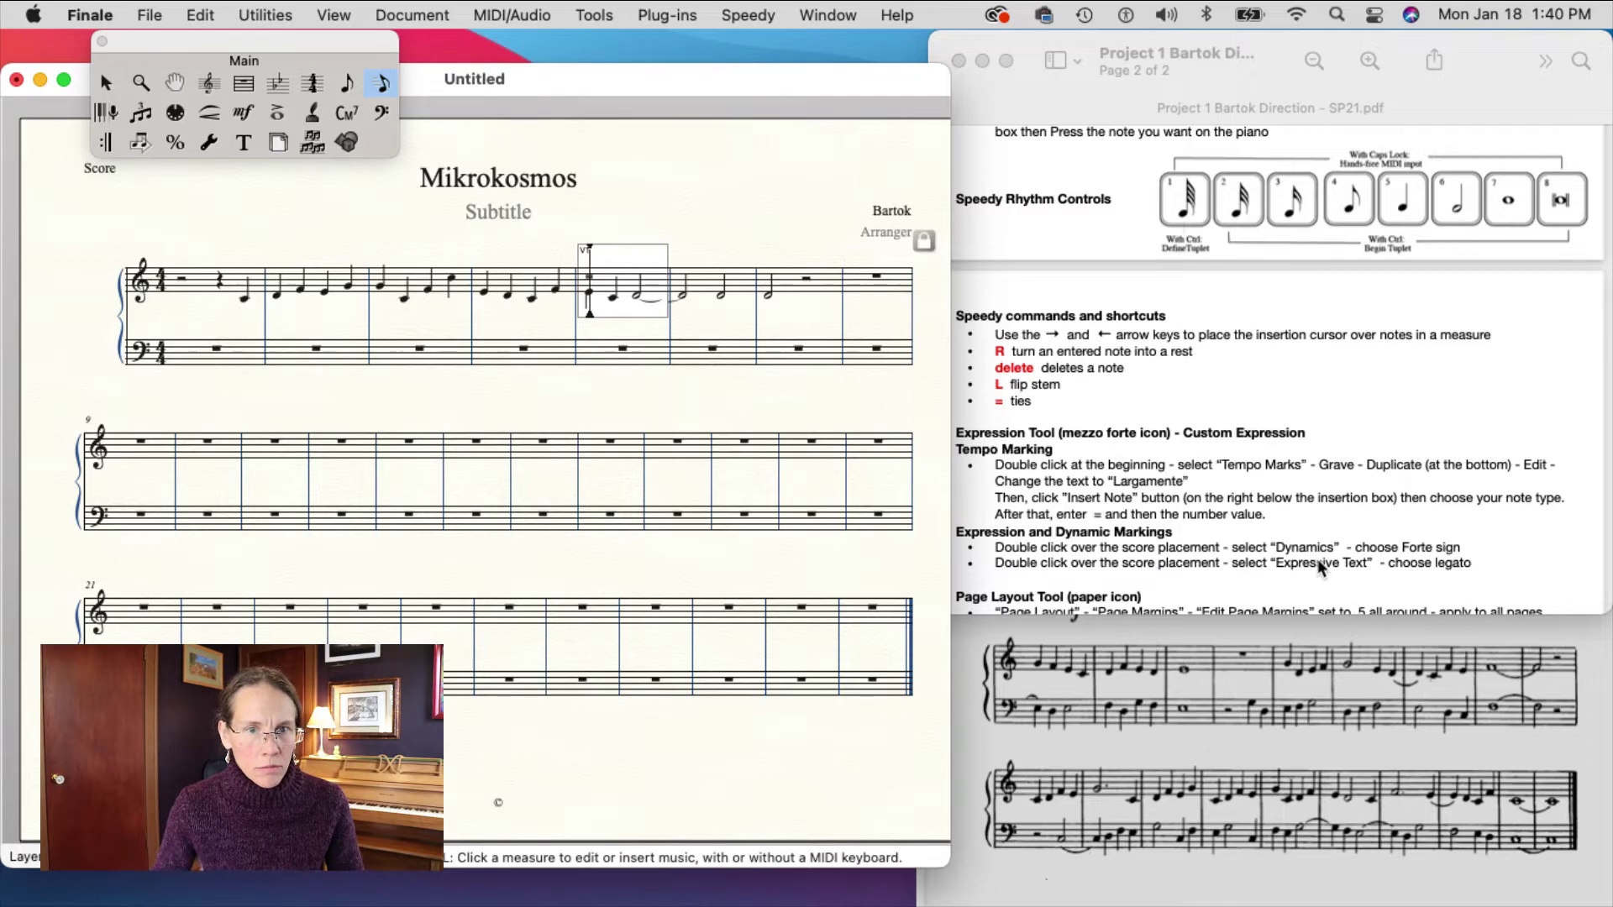
click(704, 402)
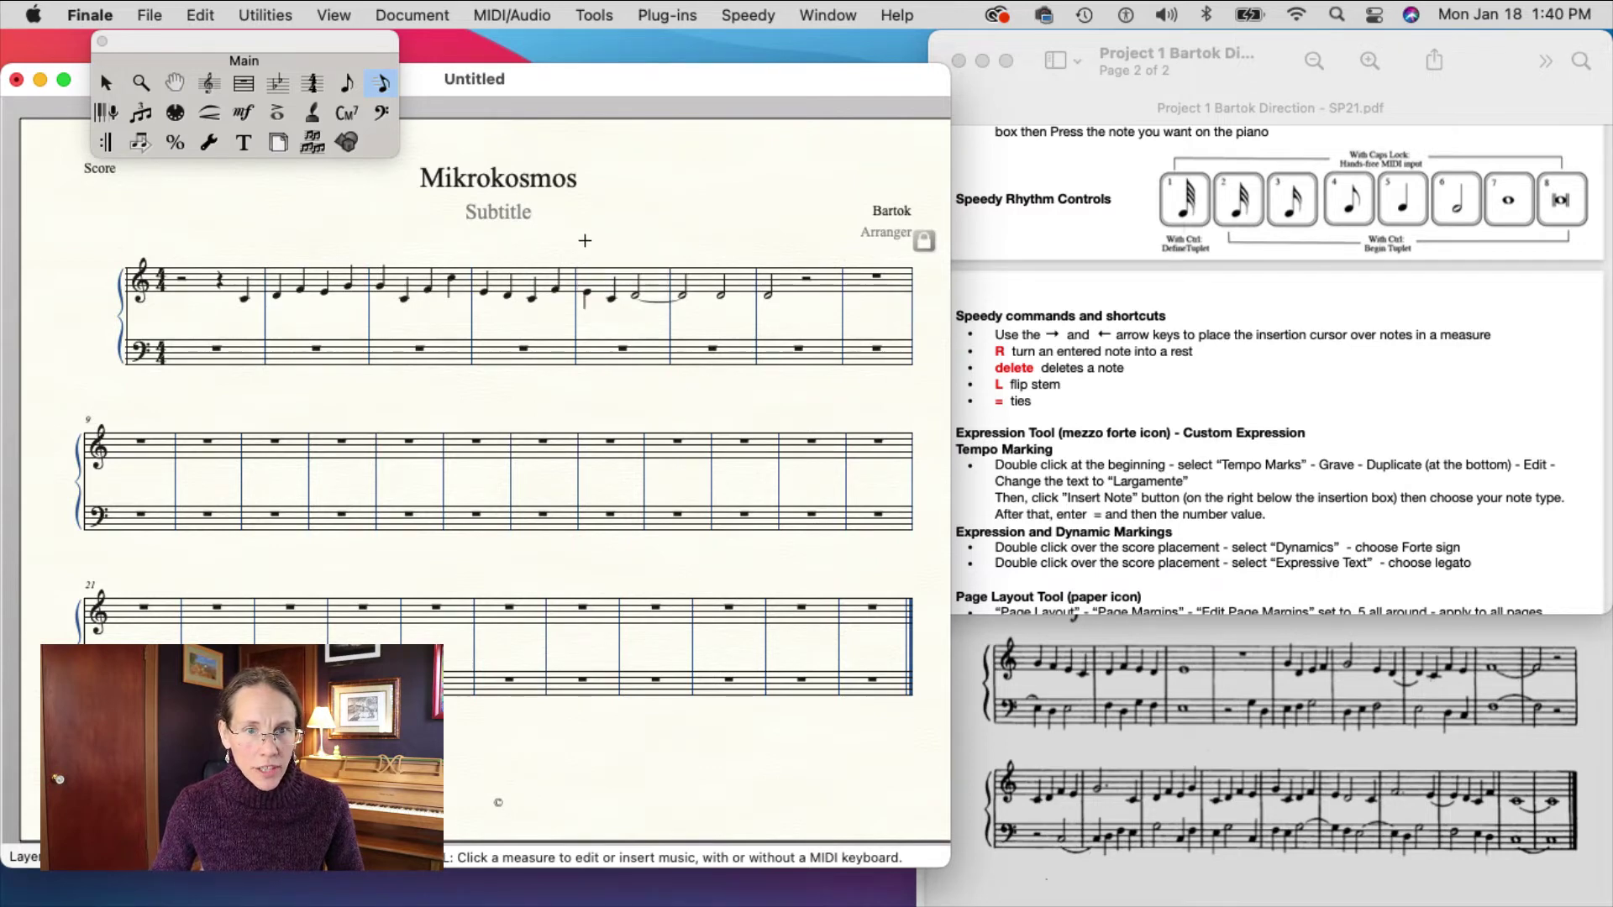
click(592, 277)
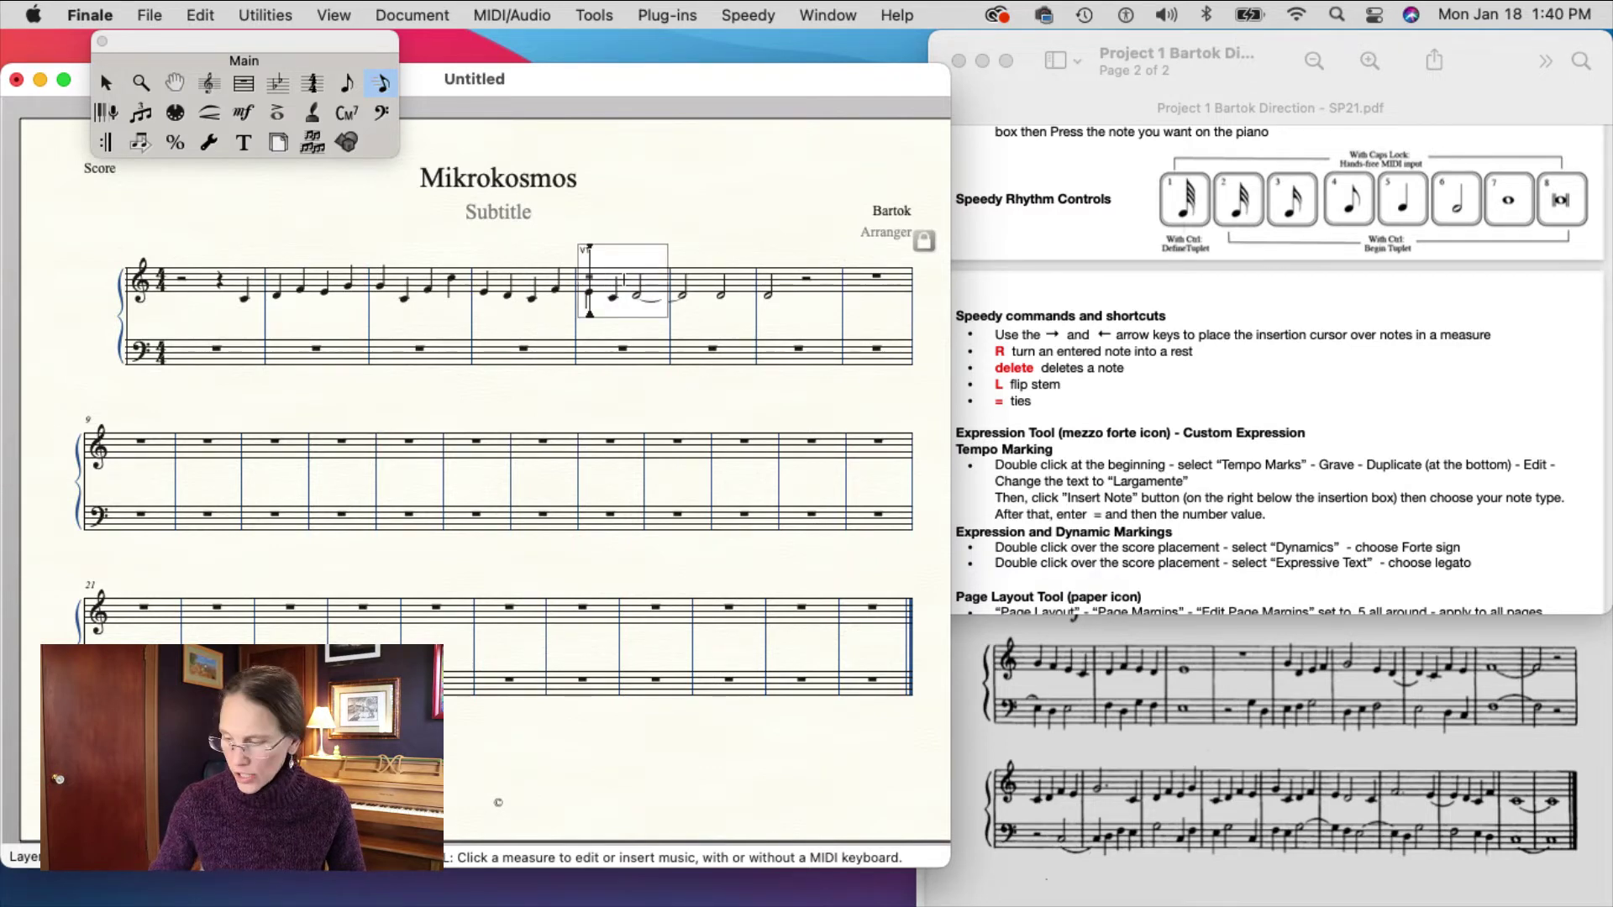
click(586, 383)
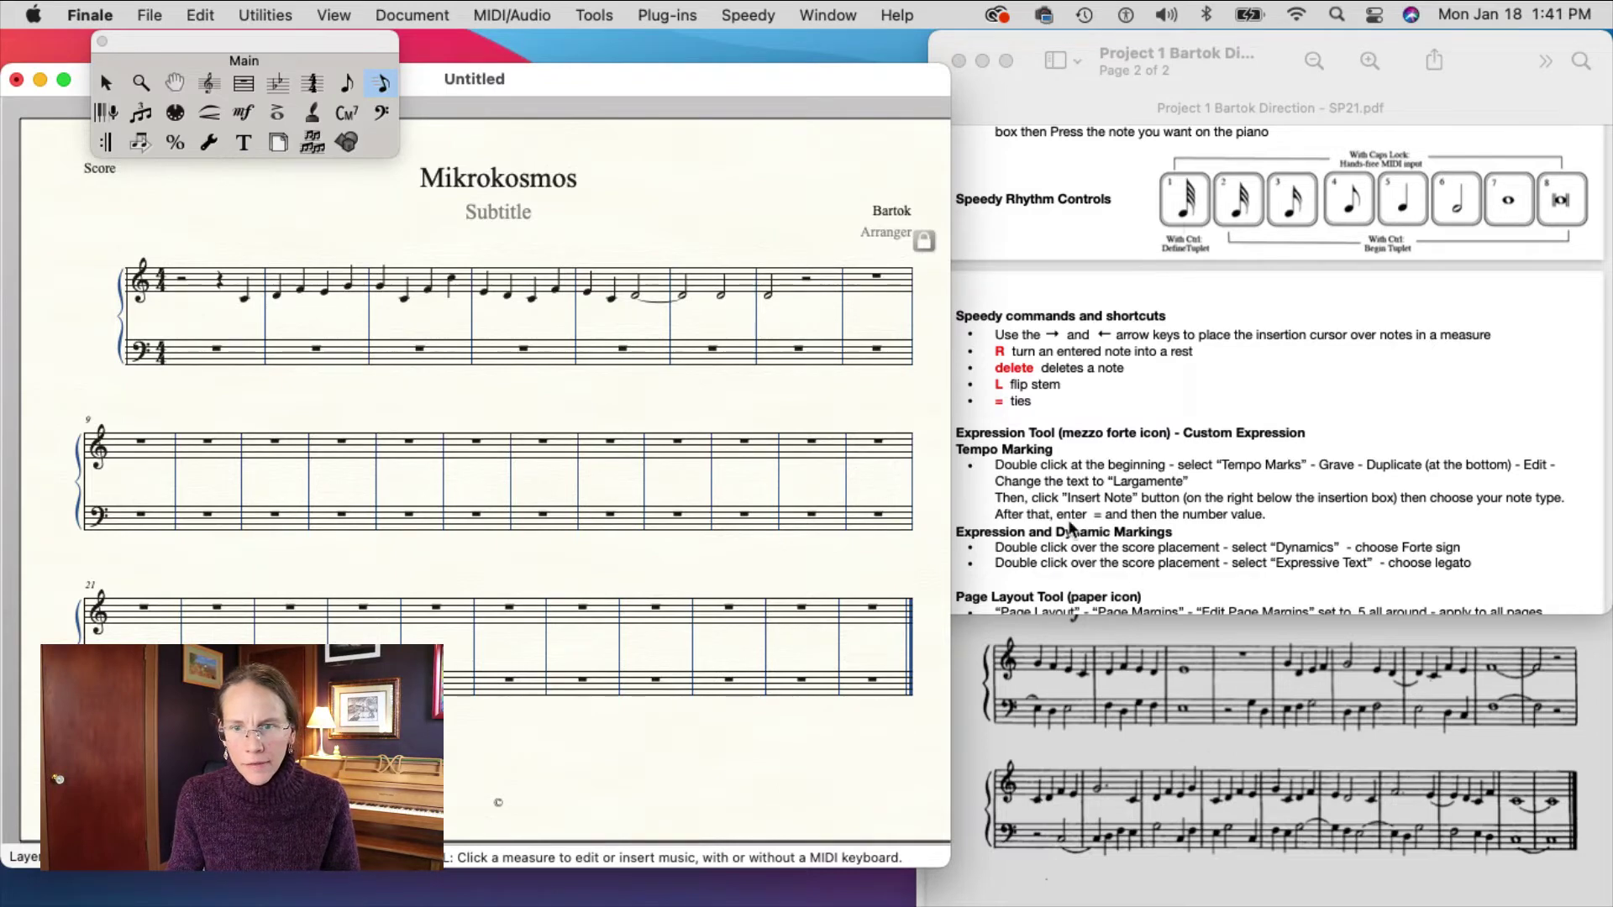
Bring the Mikrokosmos PDF forward, and open the Expression Selection dialog for the start of the first measure with the Expression Tool.
scroll(1101, 507, down, 3)
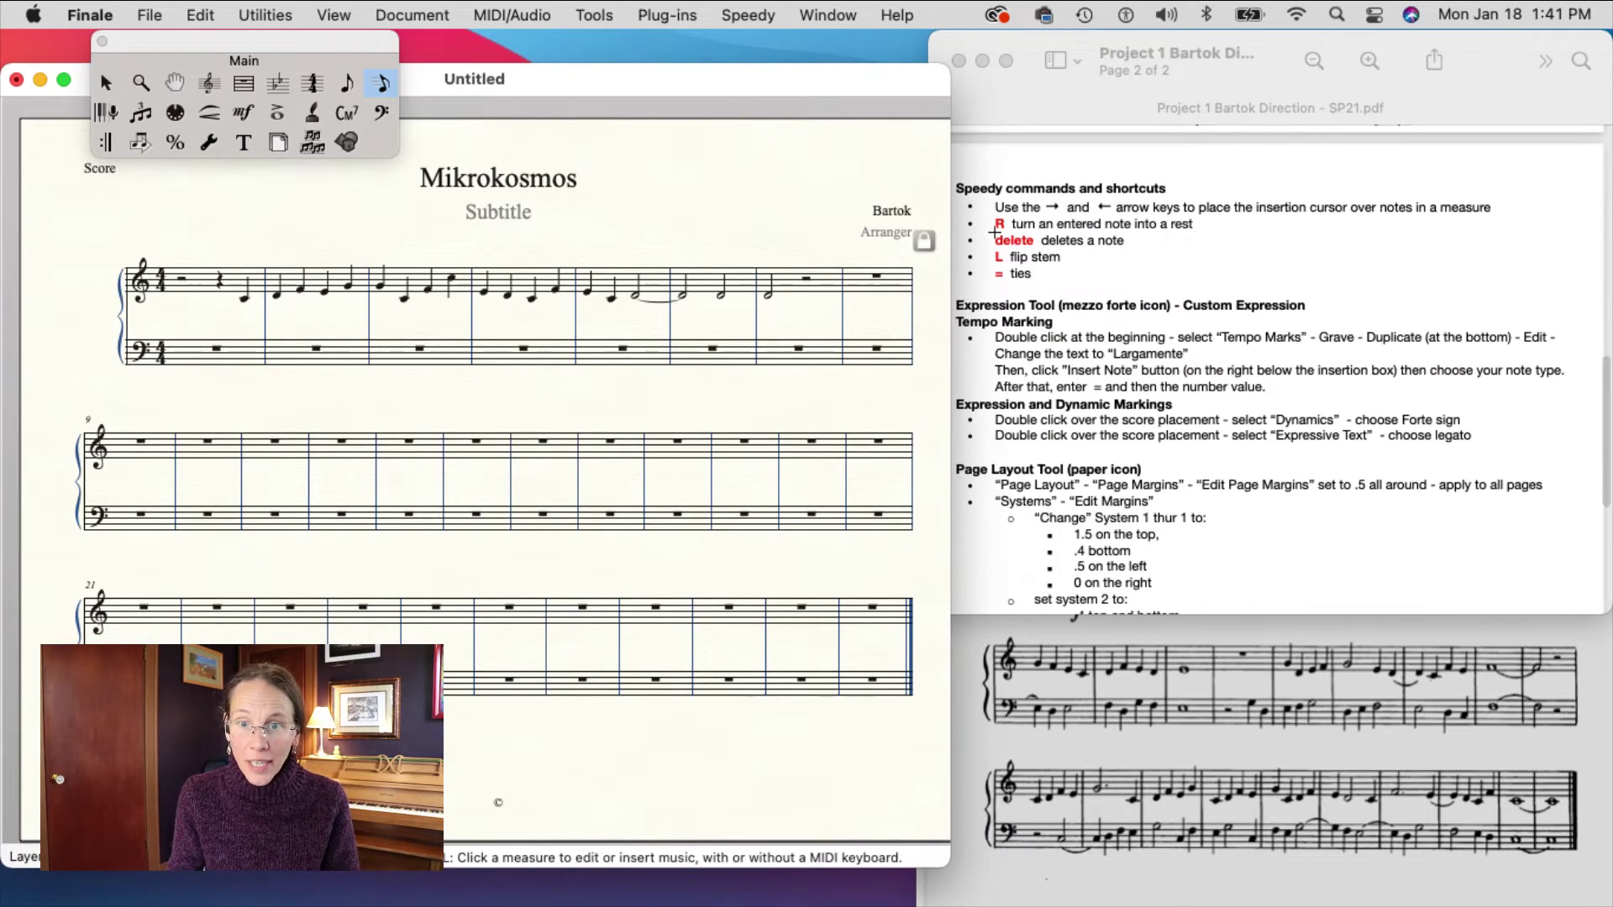
click(1161, 763)
click(255, 215)
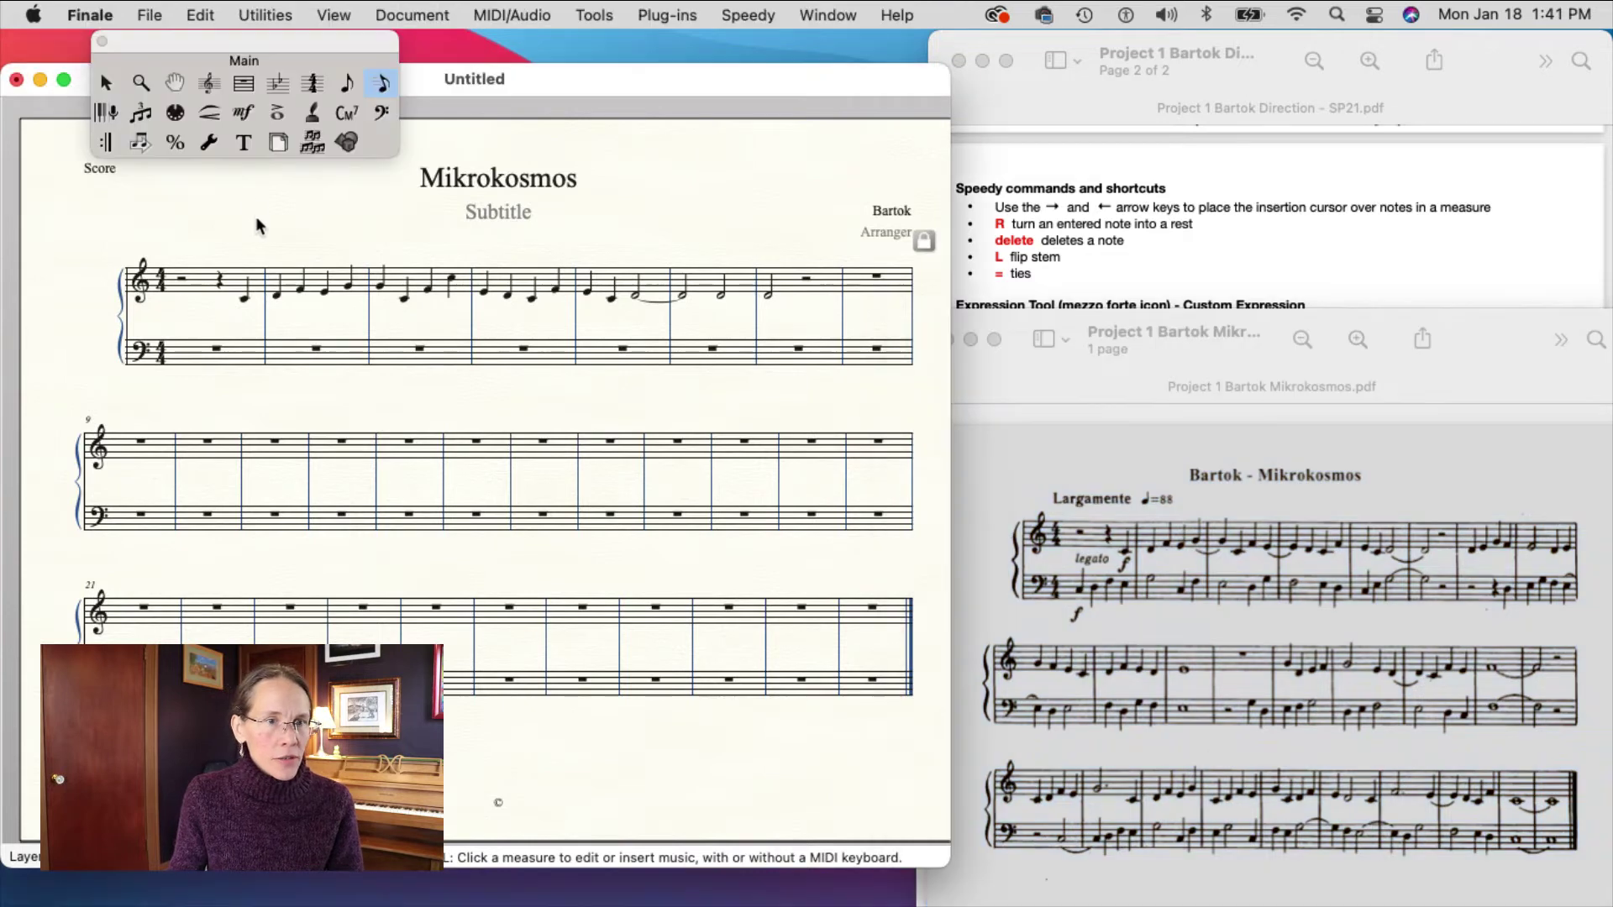
click(243, 117)
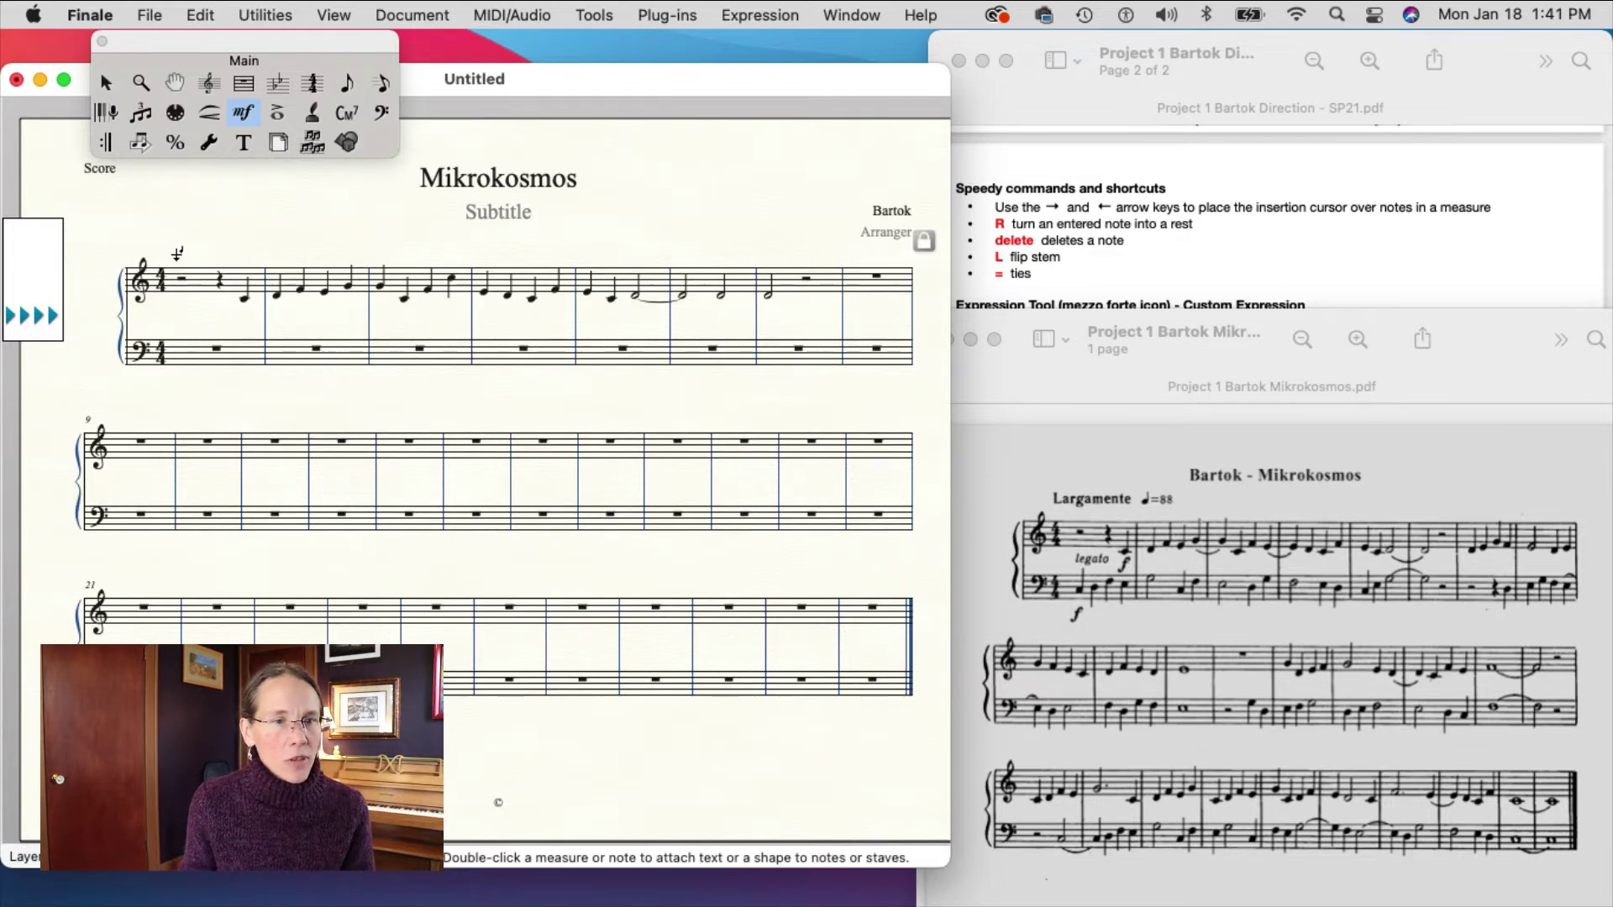
click(1404, 299)
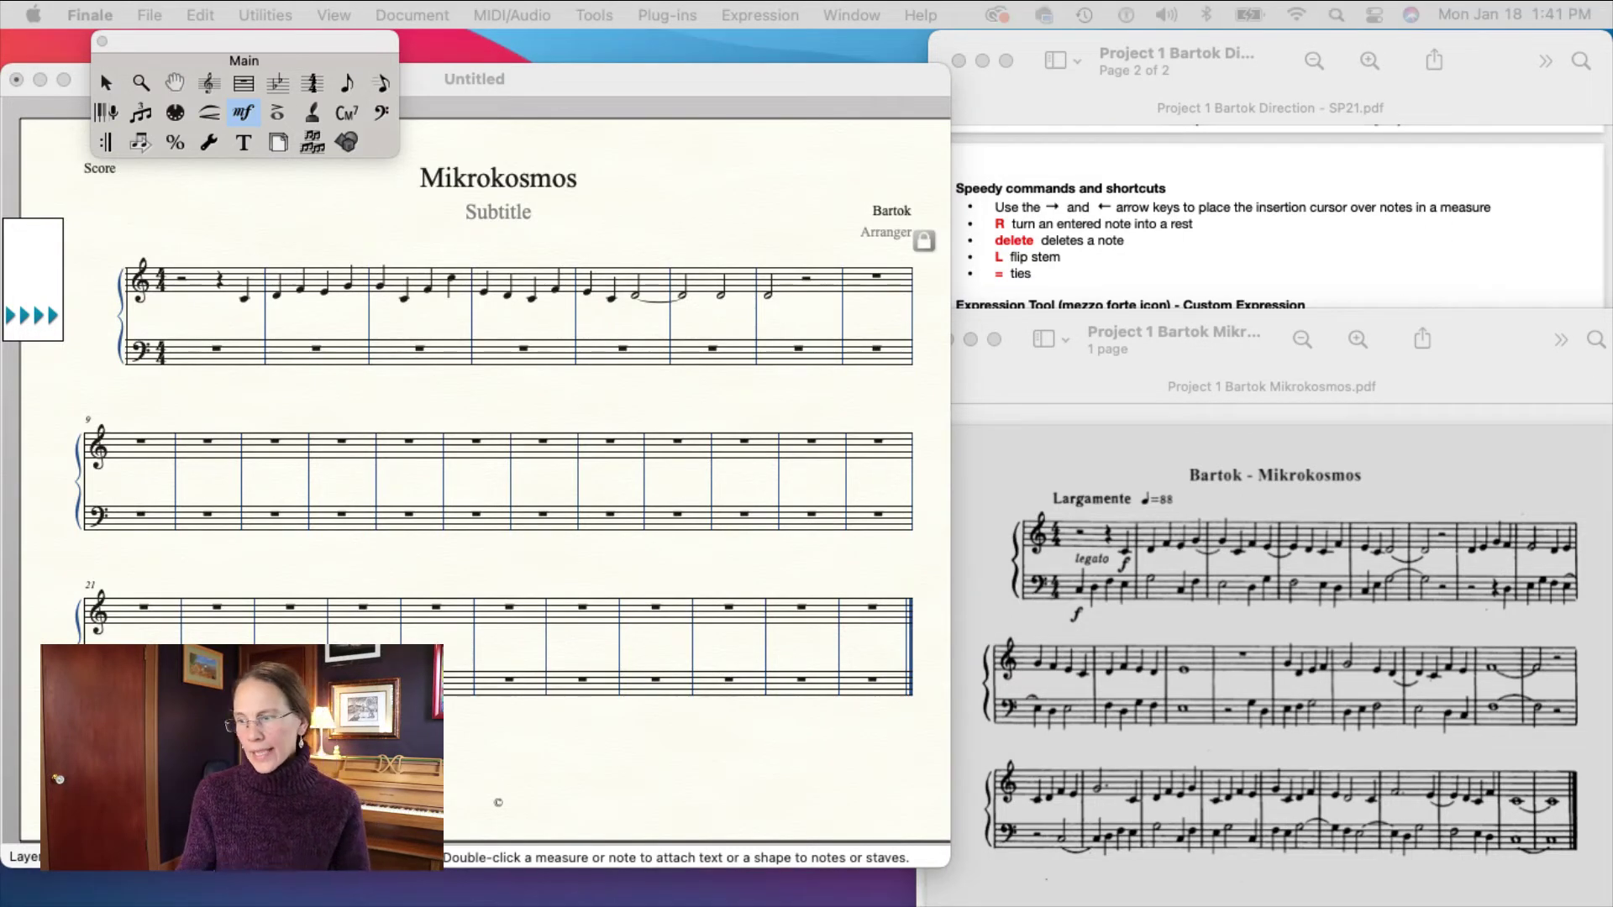
double_click(683, 290)
drag(698, 102, 523, 192)
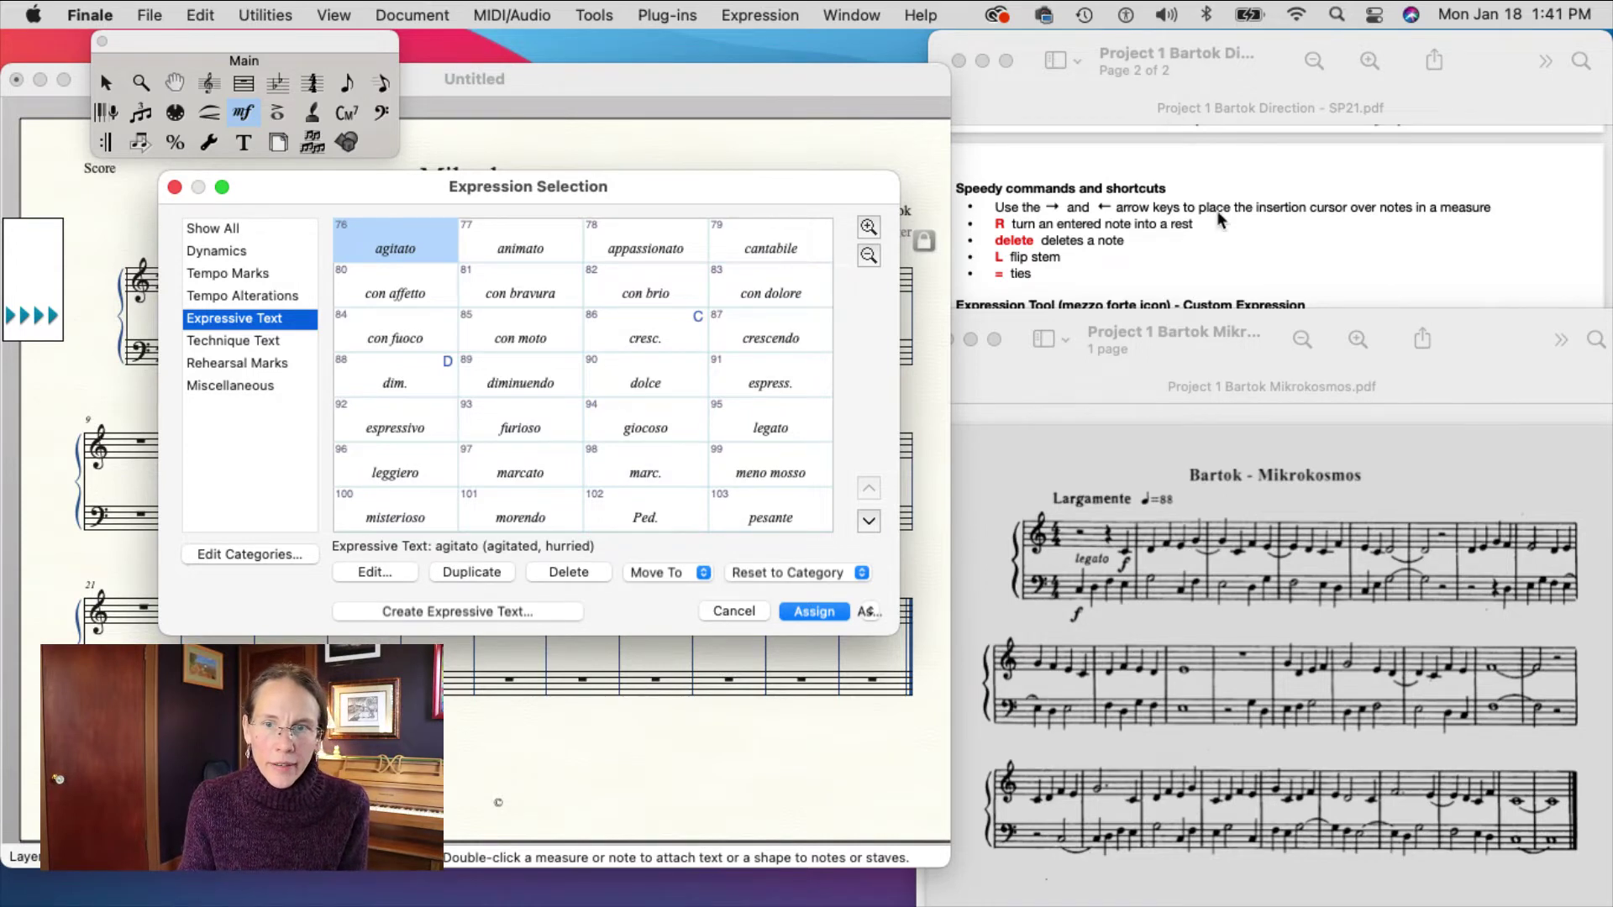
Check the directions and the Mikrokosmos PDF, and duplicate the Grave expression in the Tempo Marks category.
click(1210, 246)
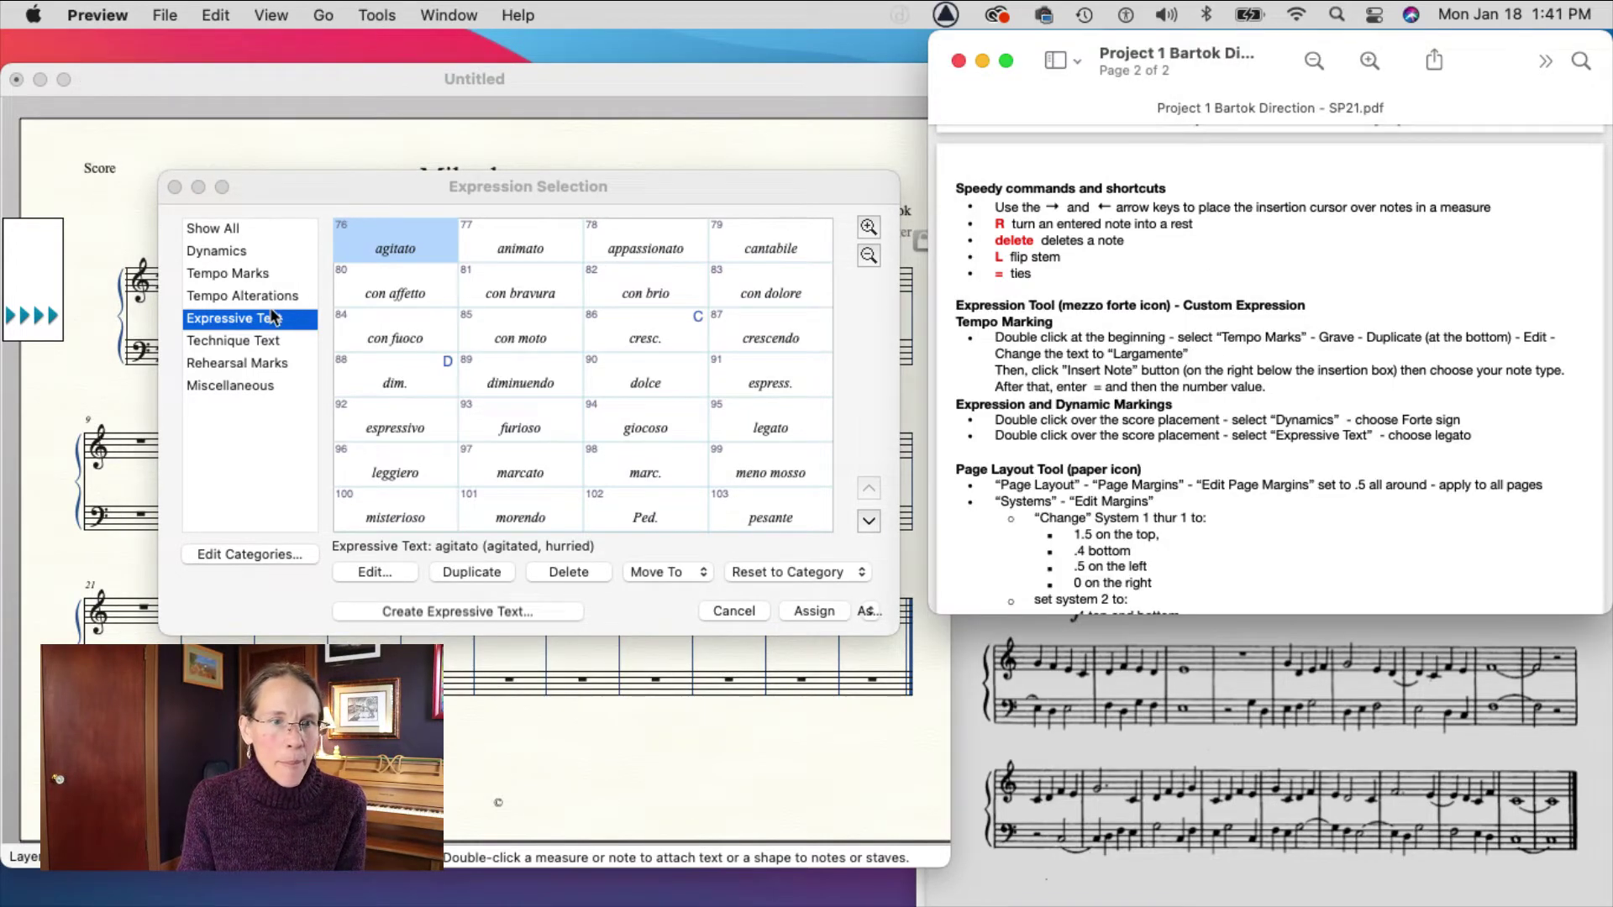
click(244, 274)
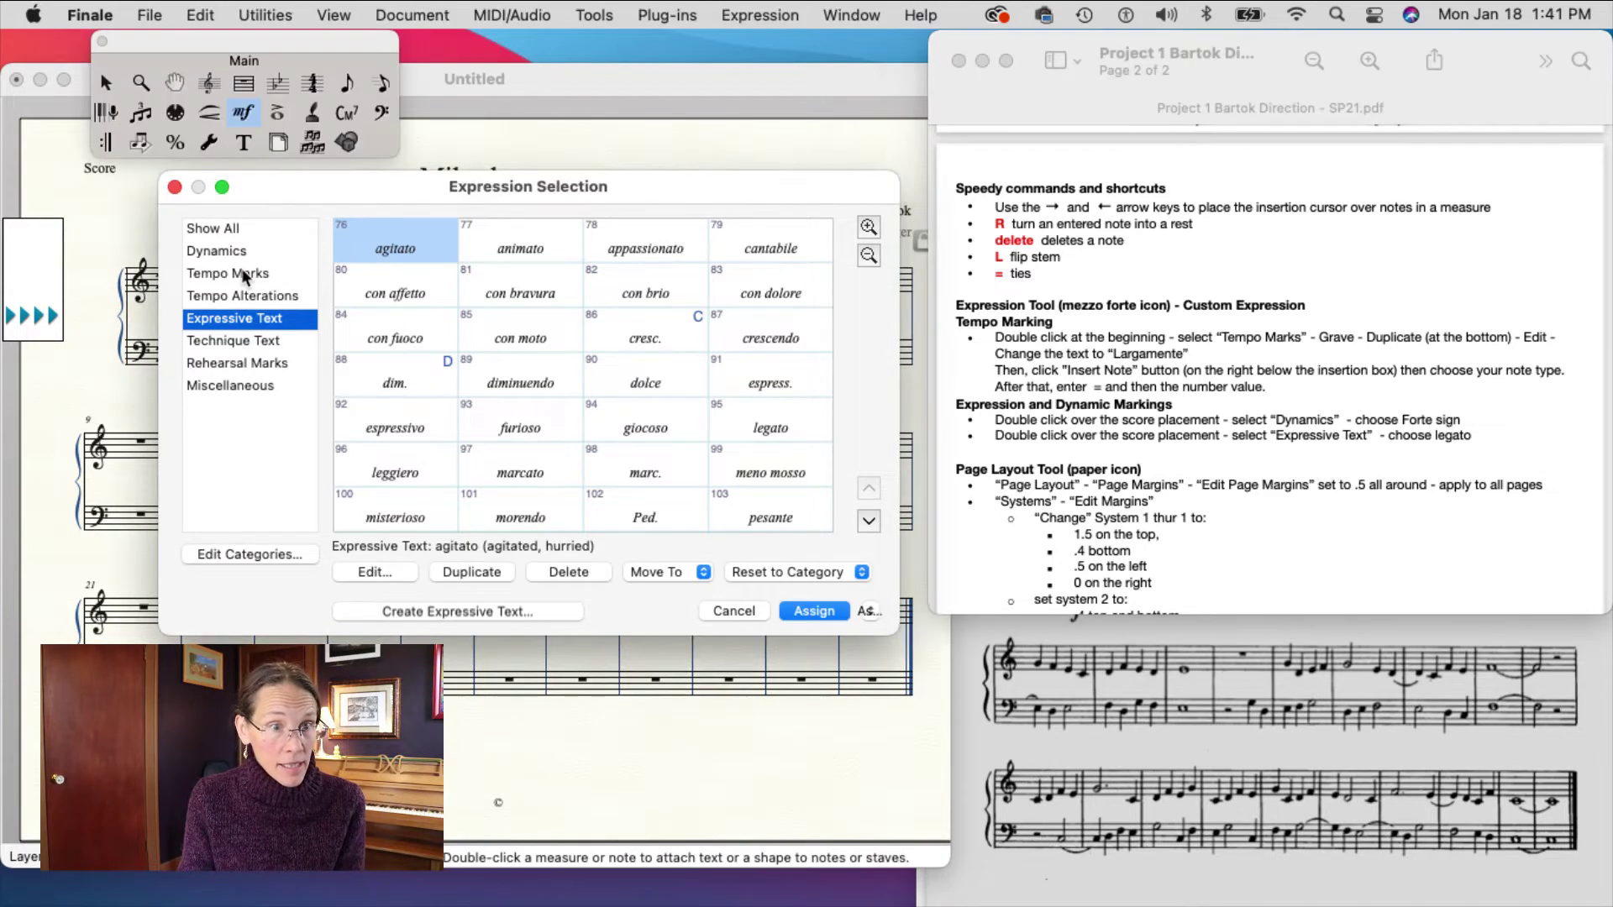
click(244, 274)
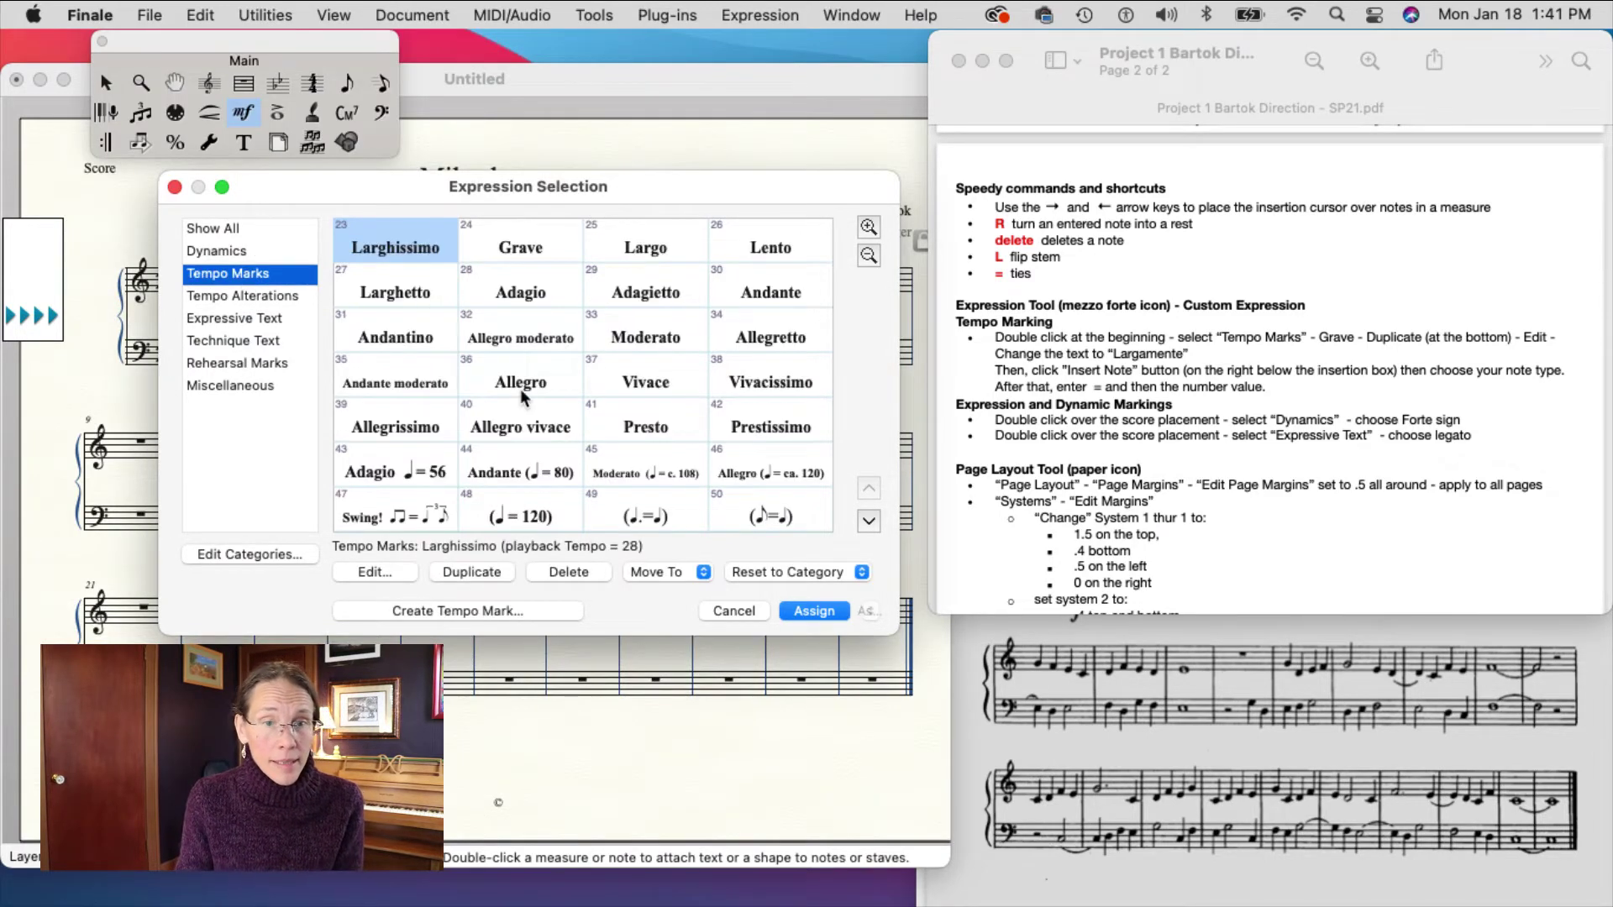
click(518, 251)
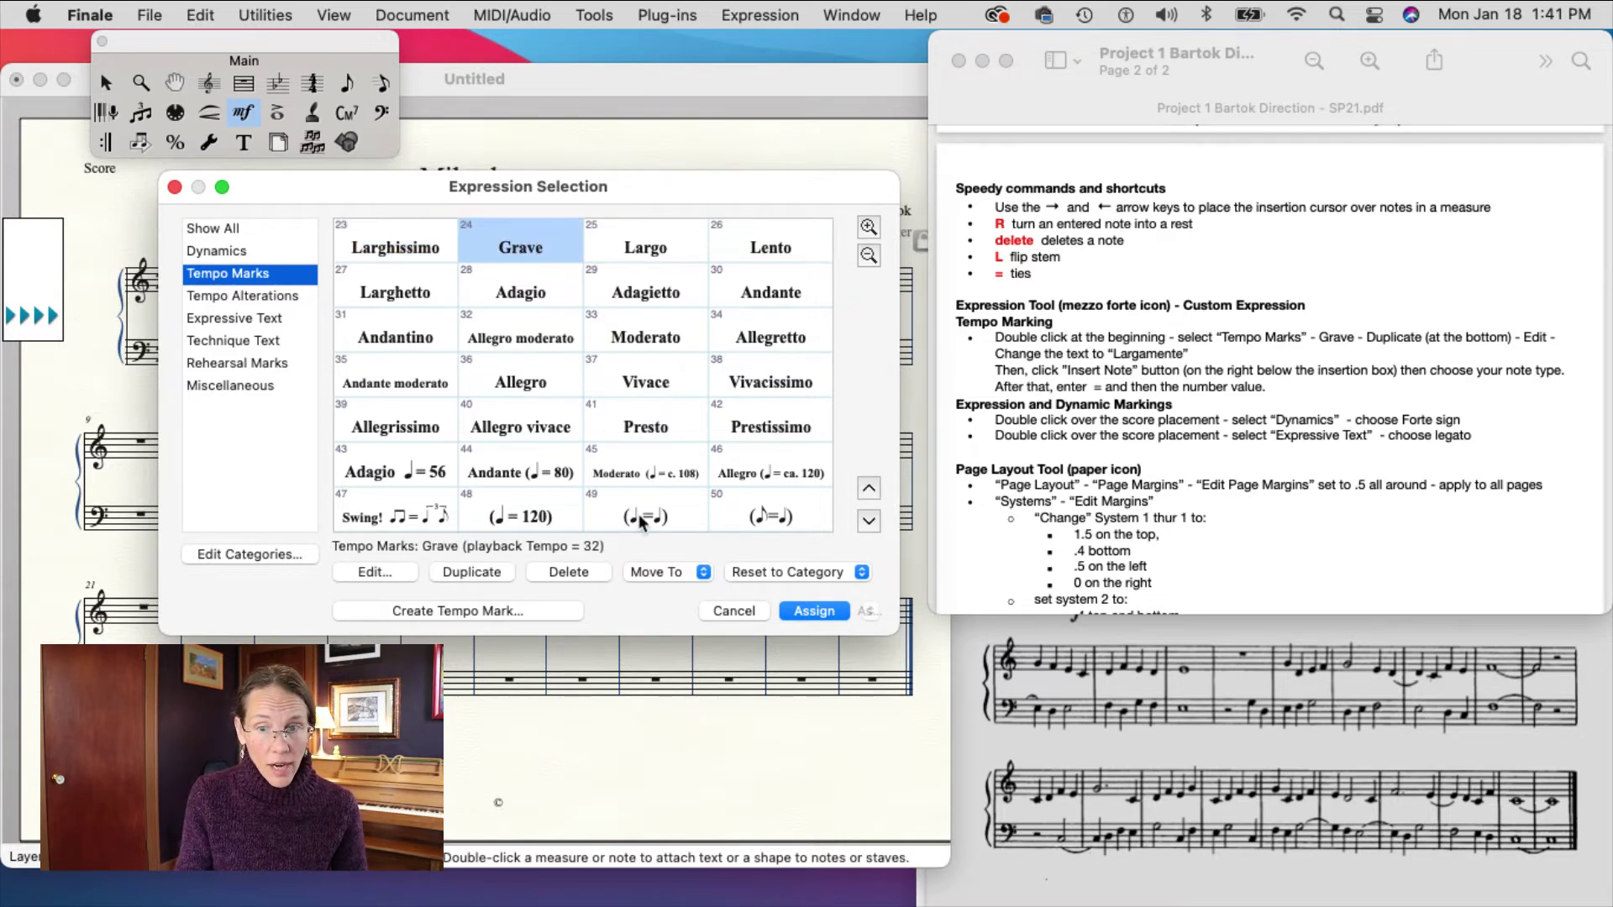
click(1298, 645)
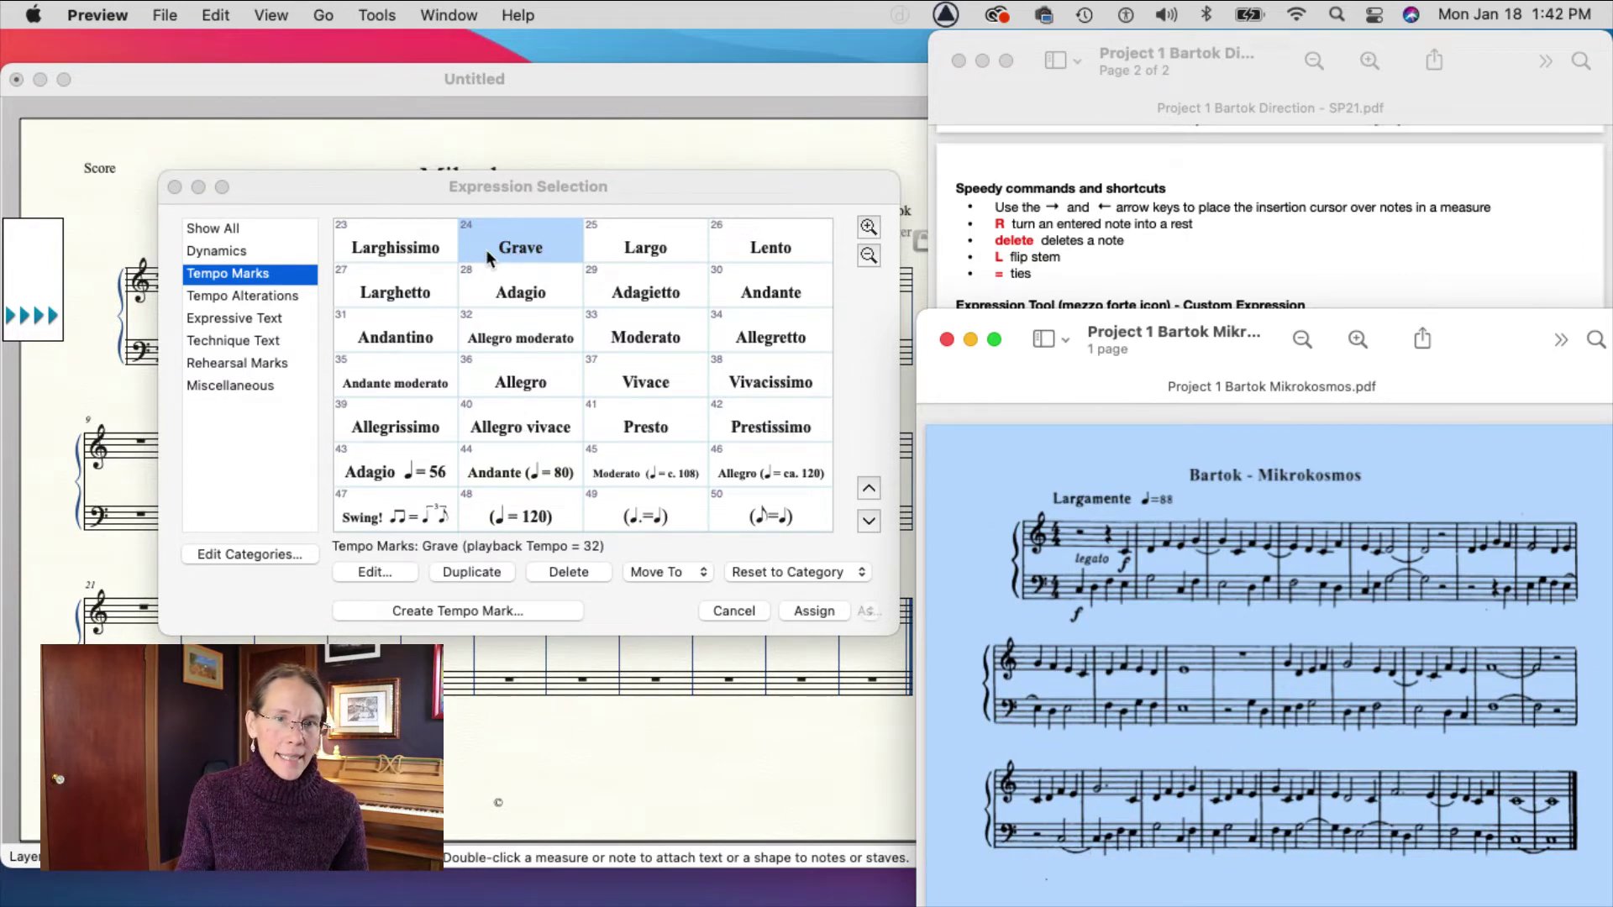
click(511, 248)
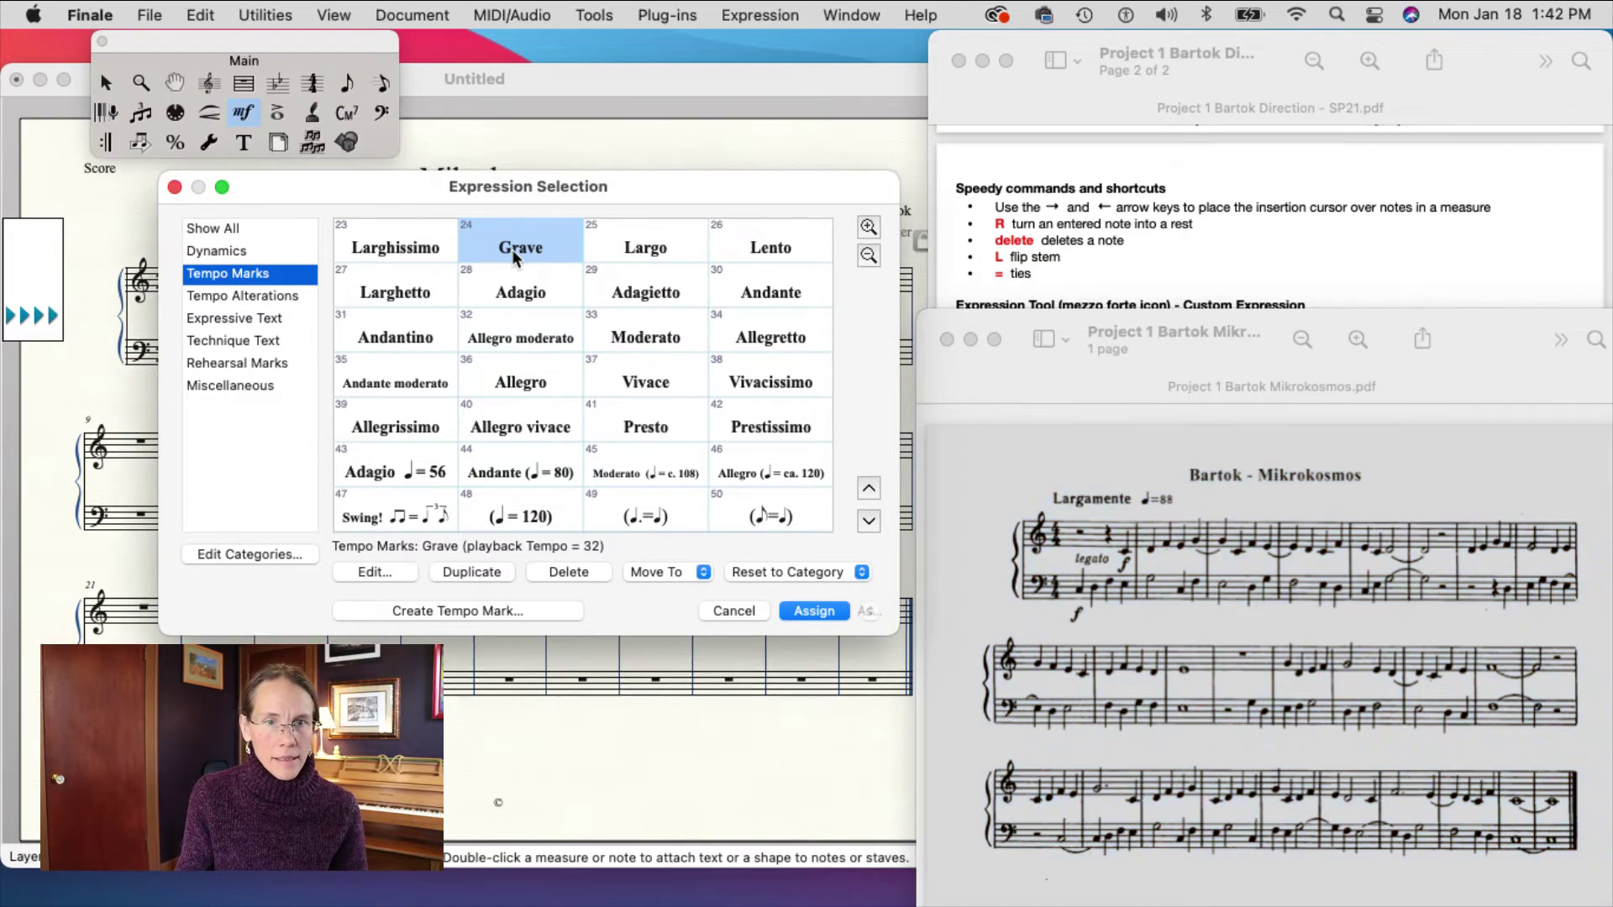
click(473, 572)
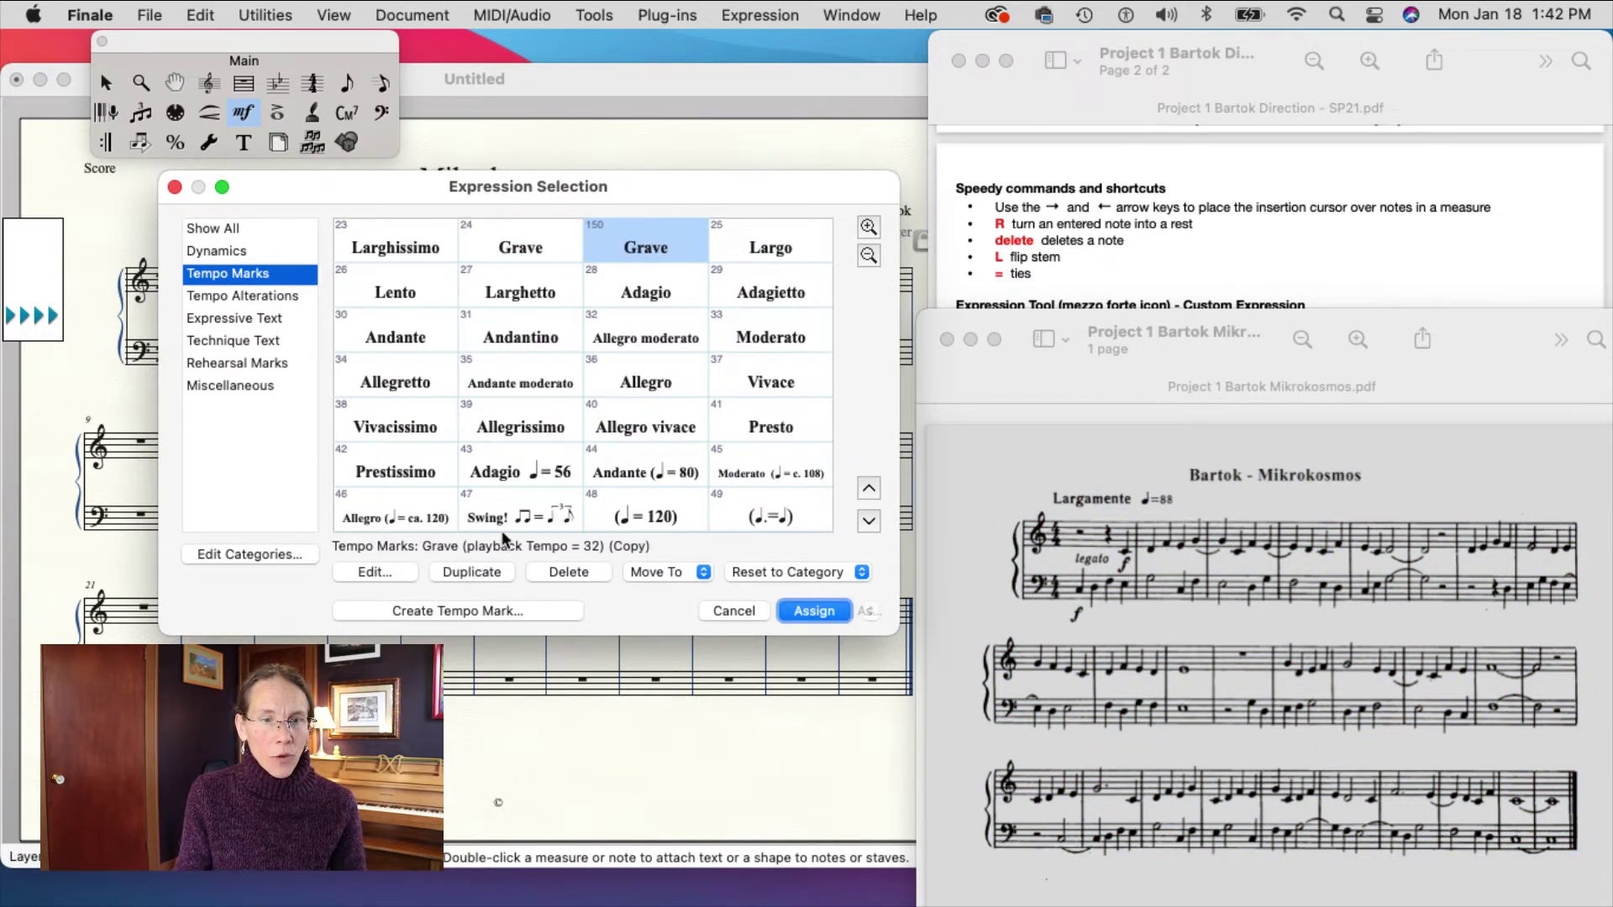
Edit the duplicated Grave tempo mark so that its text reads "Largamente".
click(364, 574)
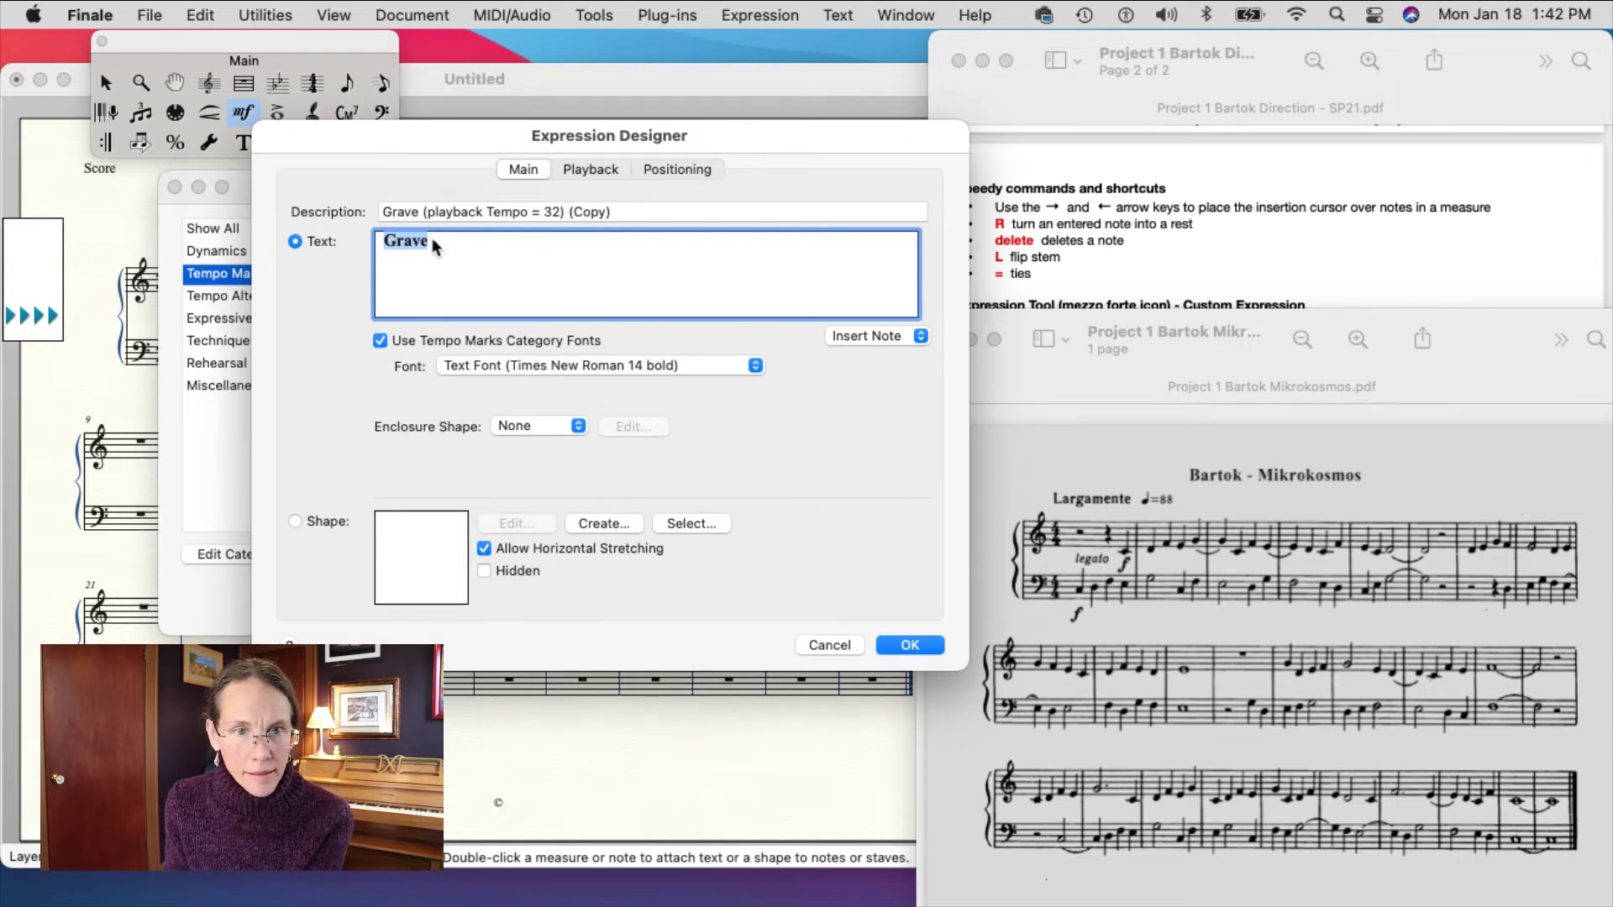
drag(436, 243, 375, 244)
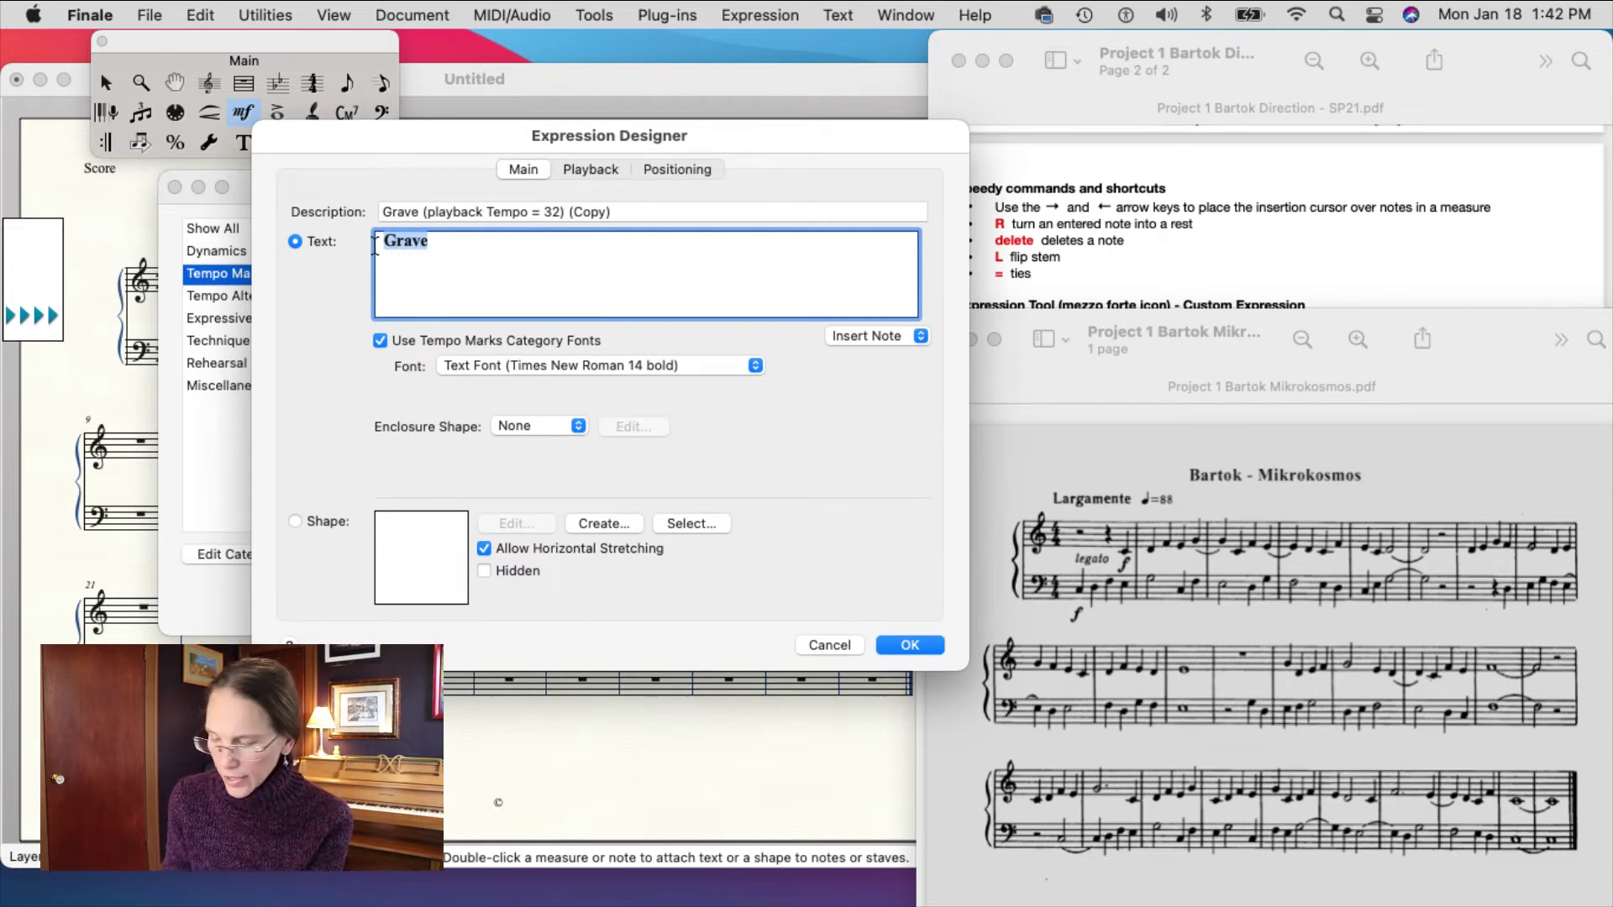
text(Larga)
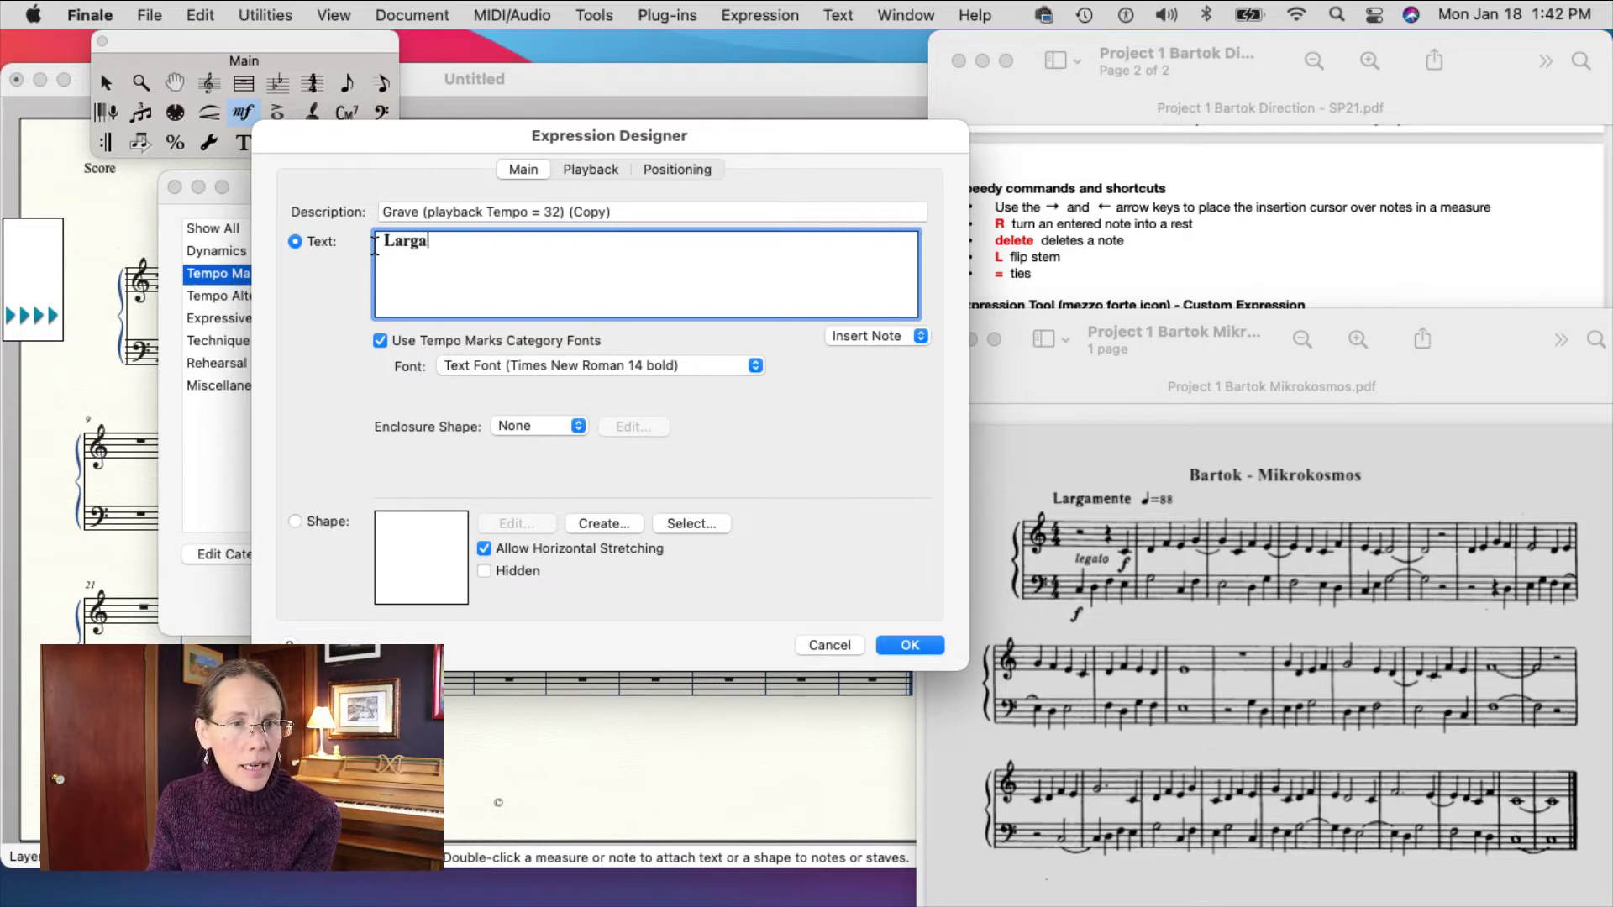
text(mente)
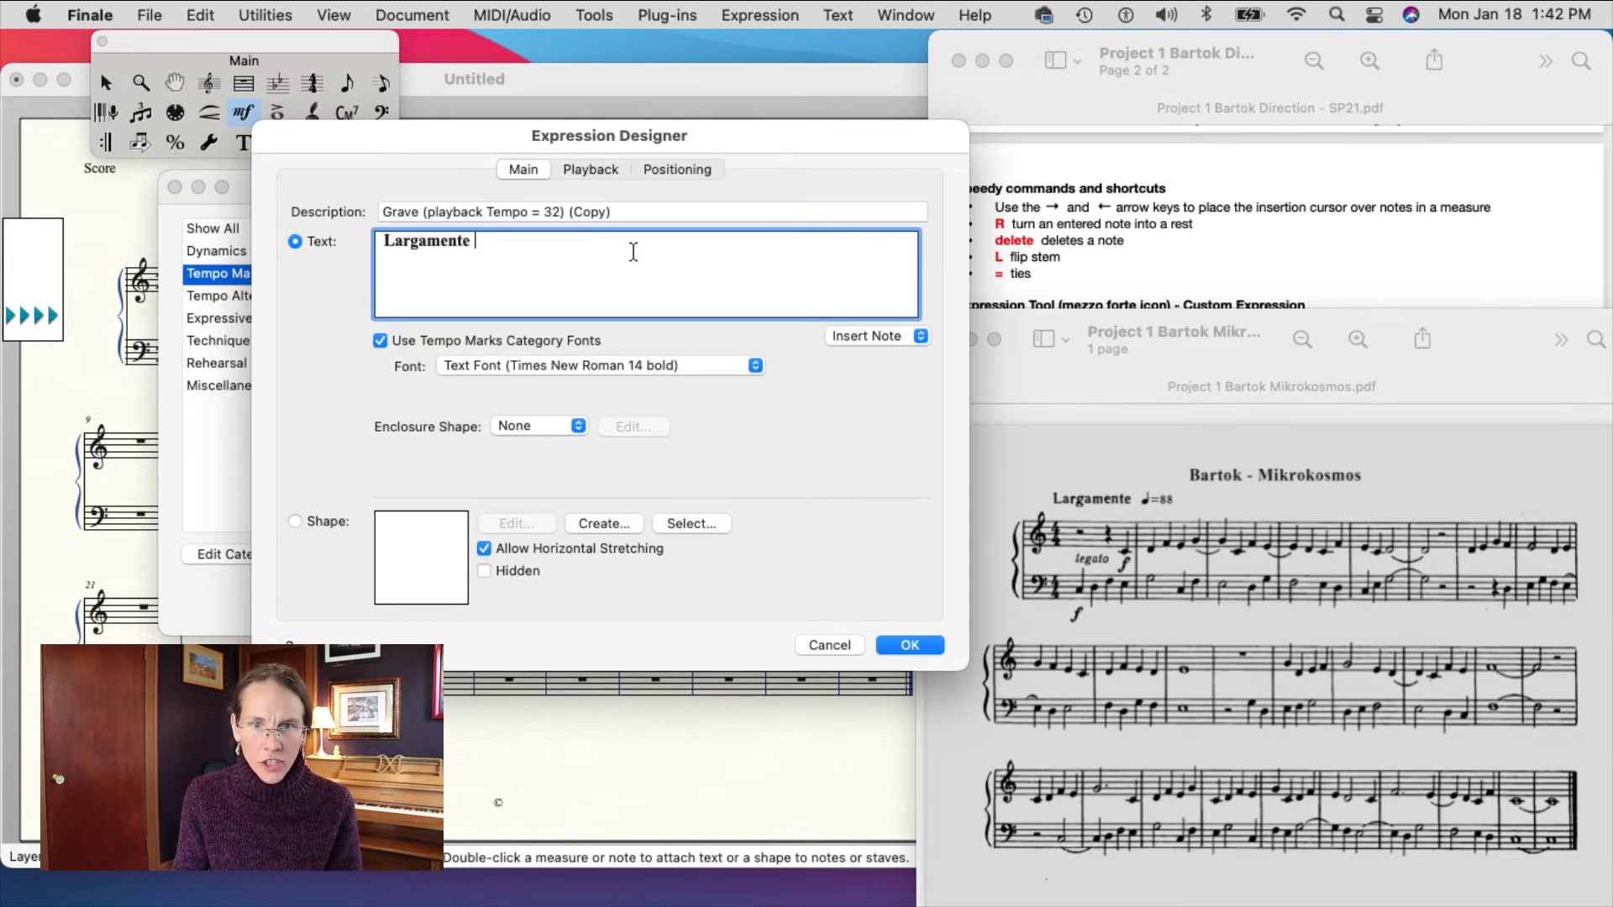
Add a quarter note symbol and "=88" after Largamente, and assign the tempo mark above the first measure.
click(874, 336)
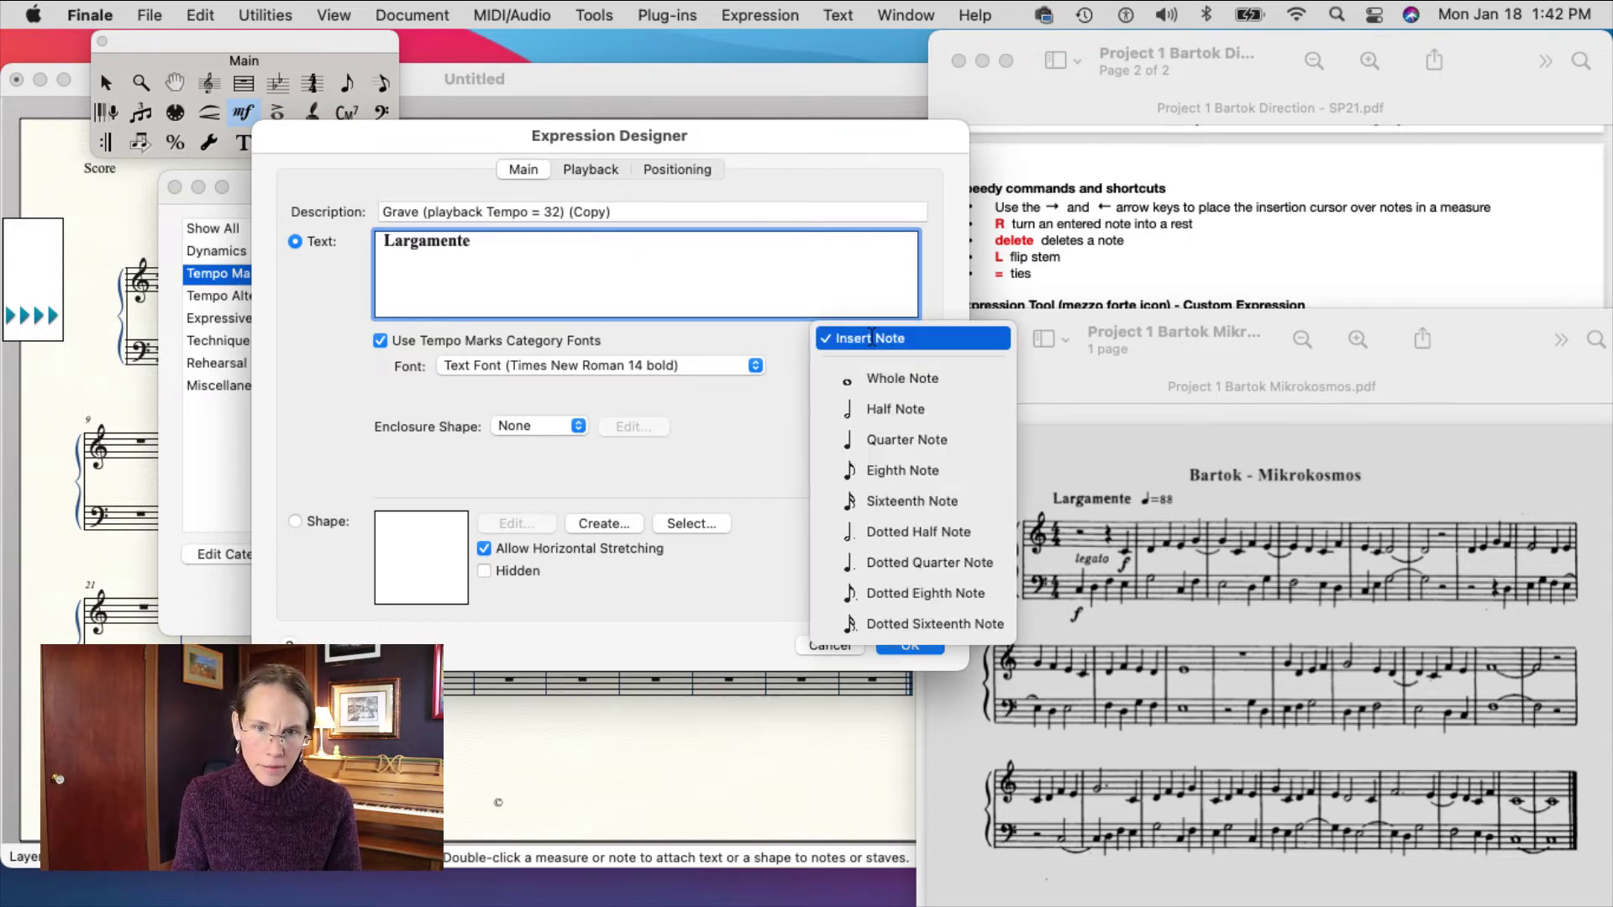
click(897, 440)
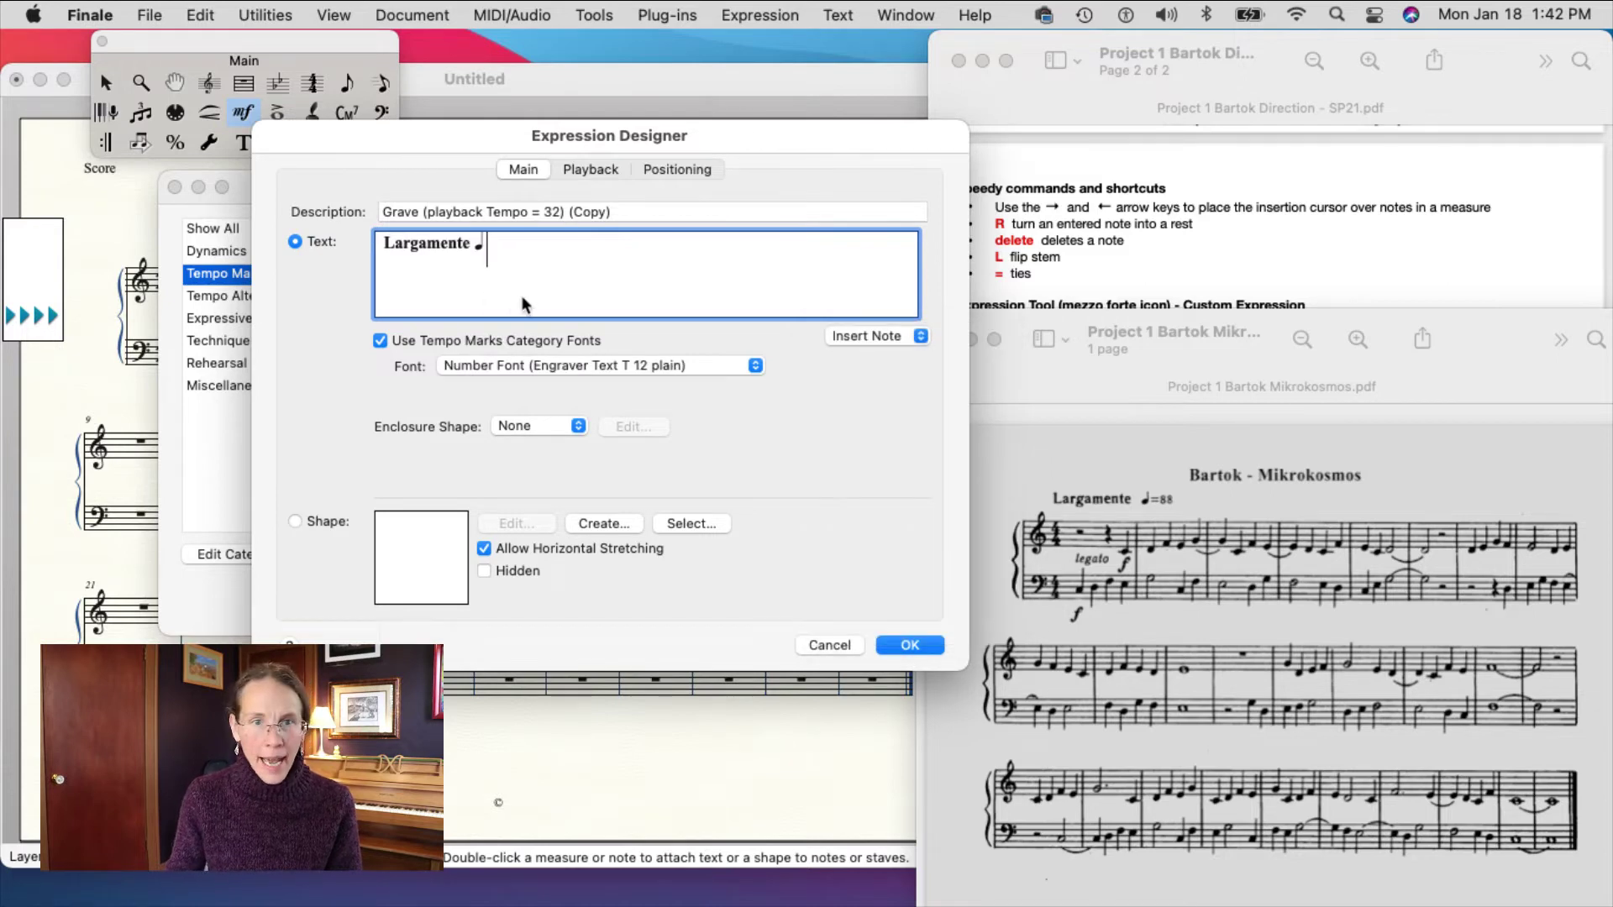
text(=88)
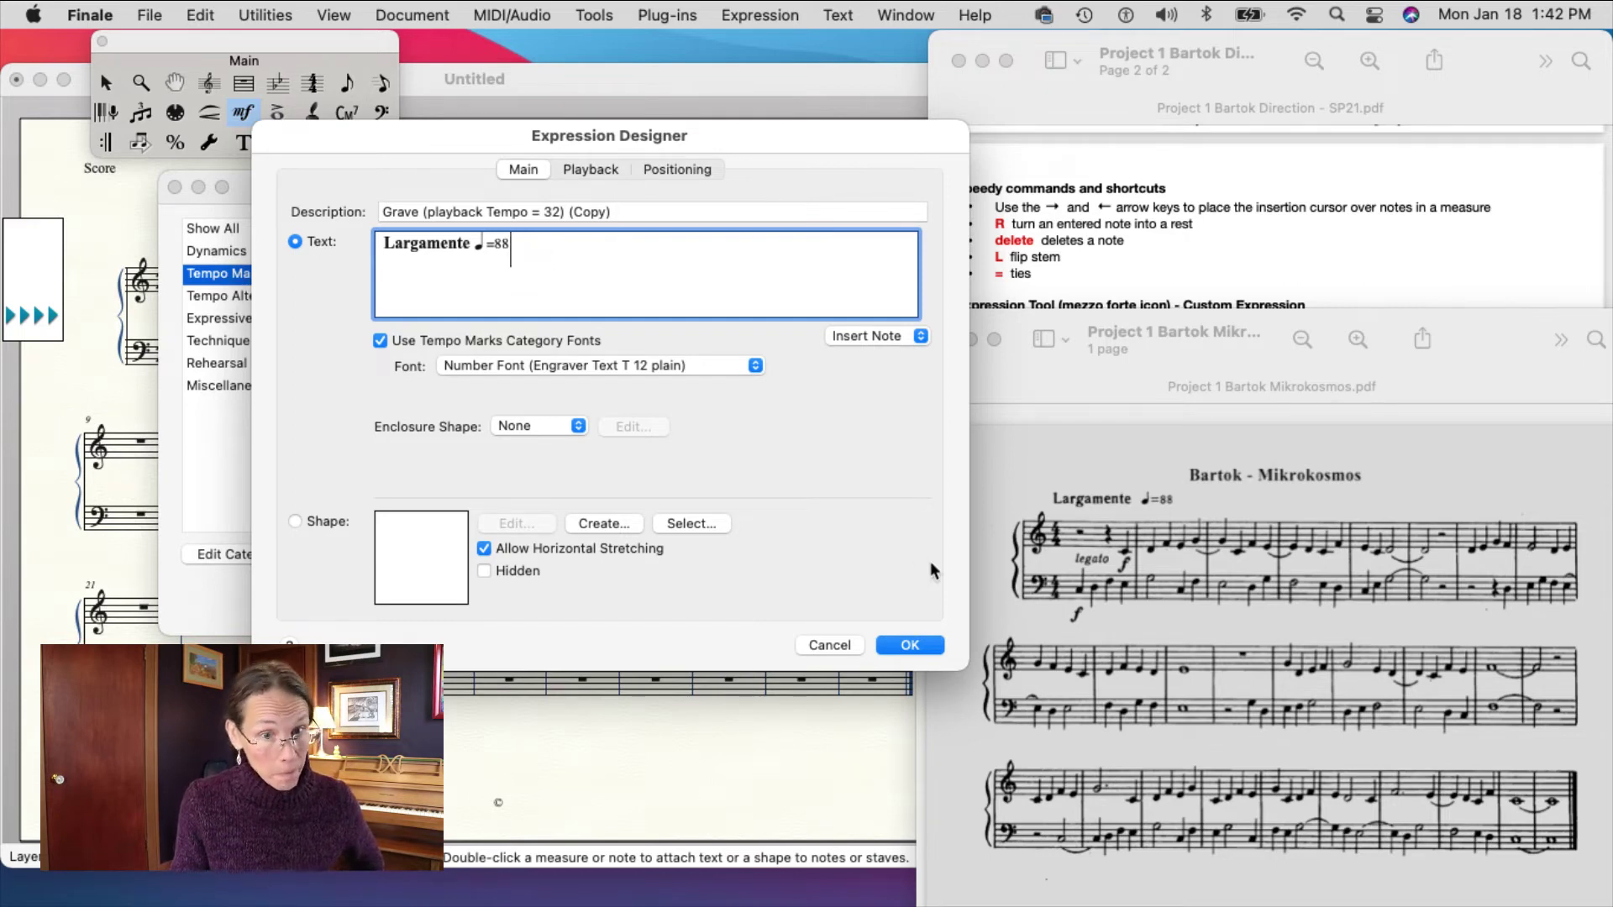
click(907, 647)
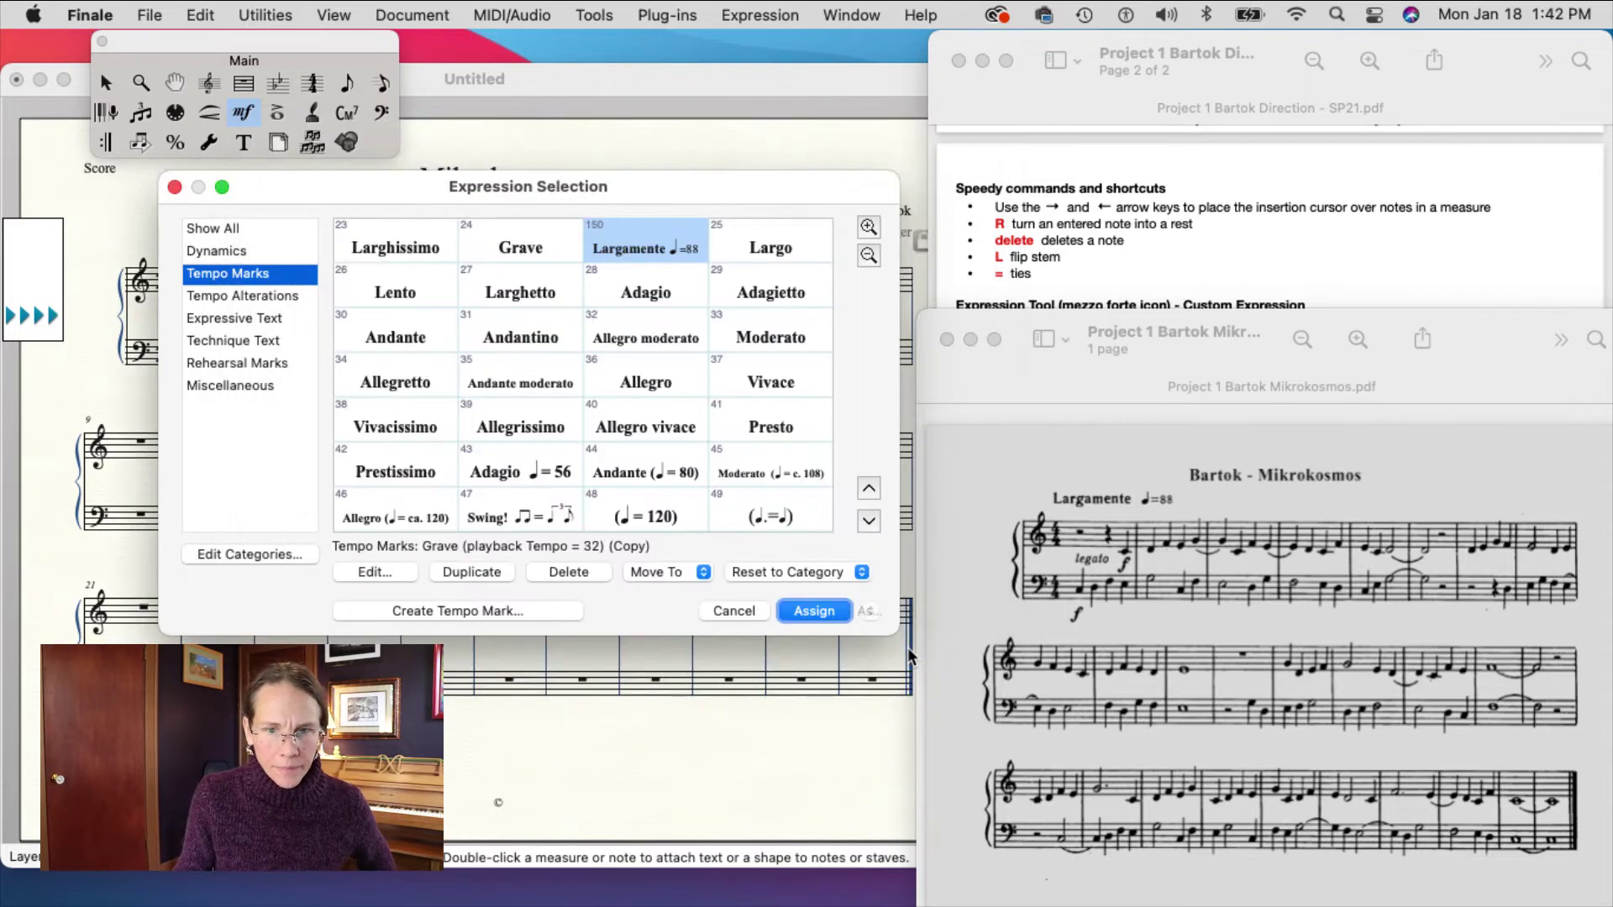
click(814, 610)
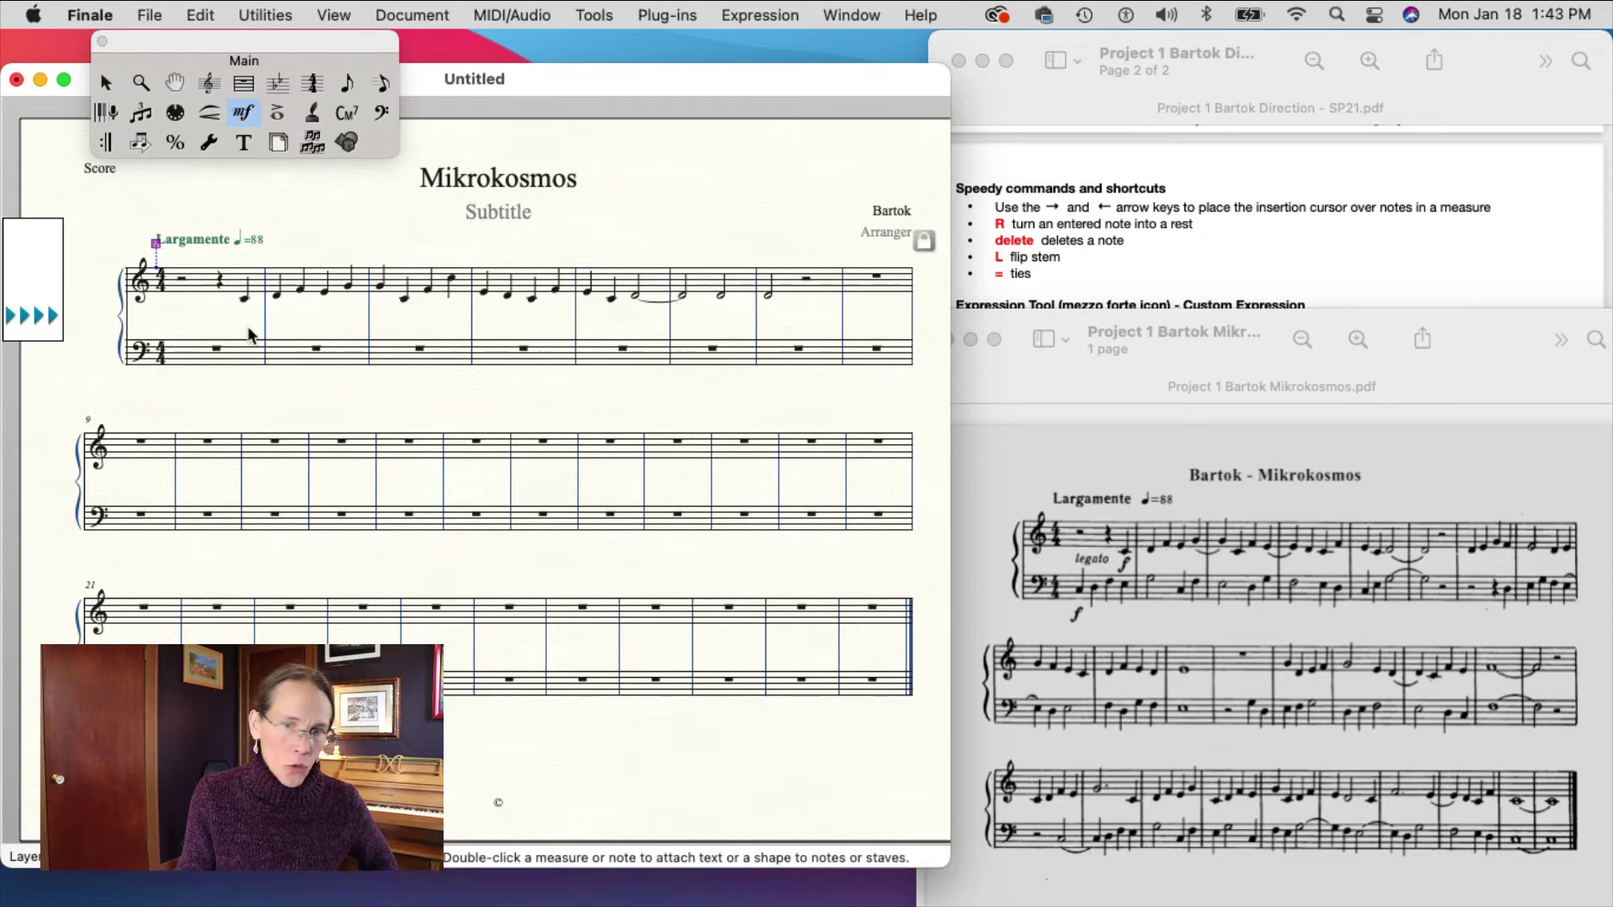
Assign the forte (f) dynamic below the bass staff in the first measure.
click(188, 326)
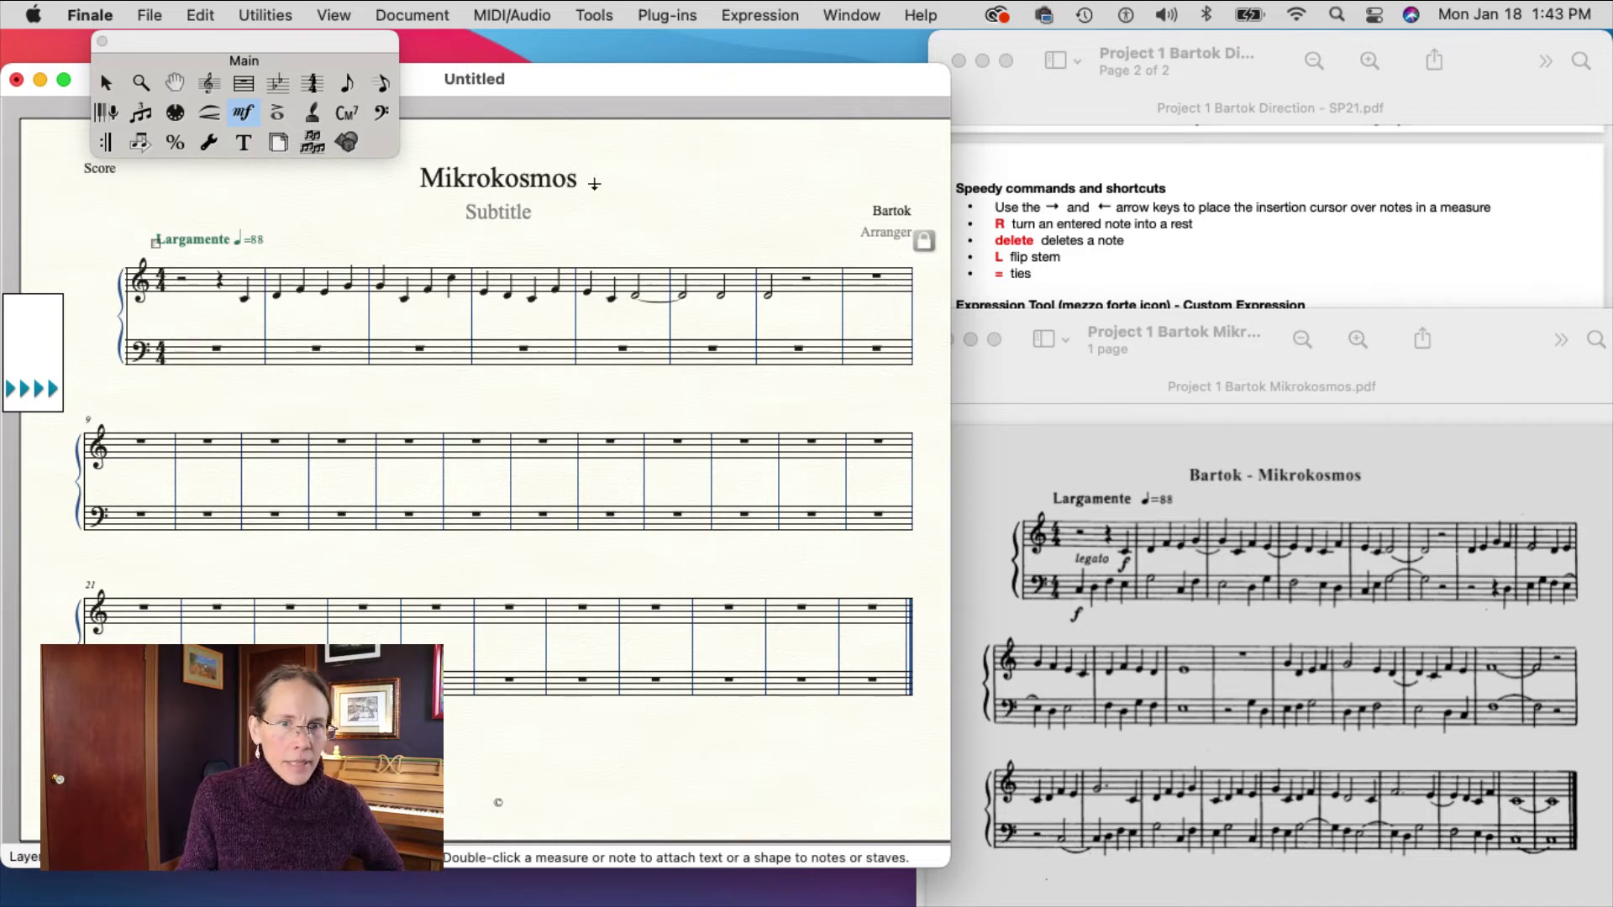
double_click(631, 376)
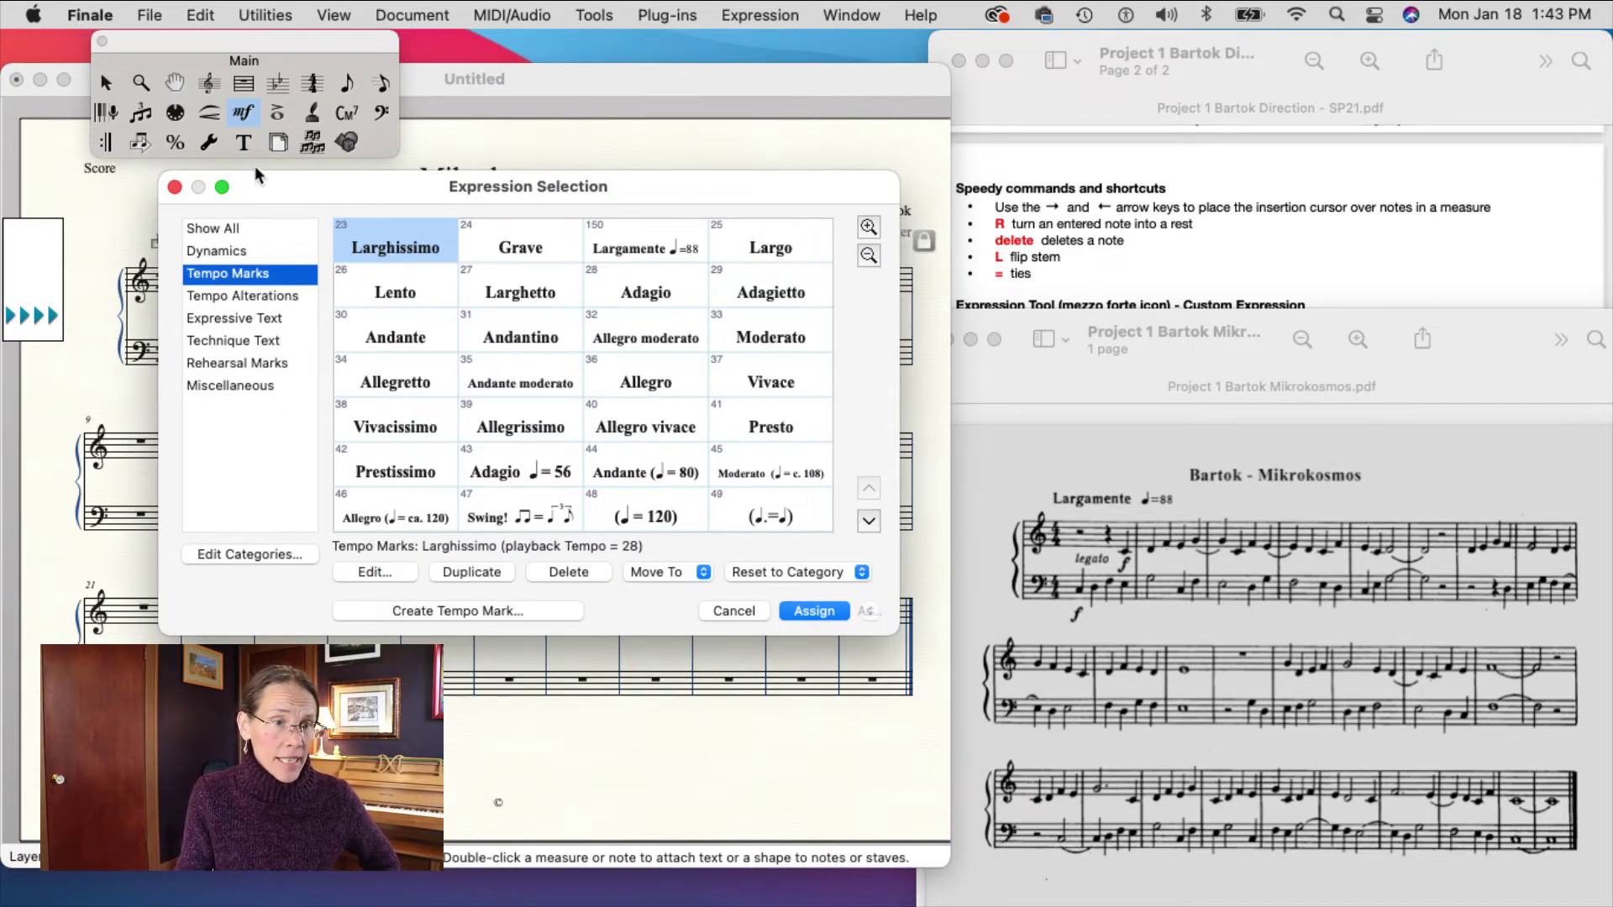
click(212, 254)
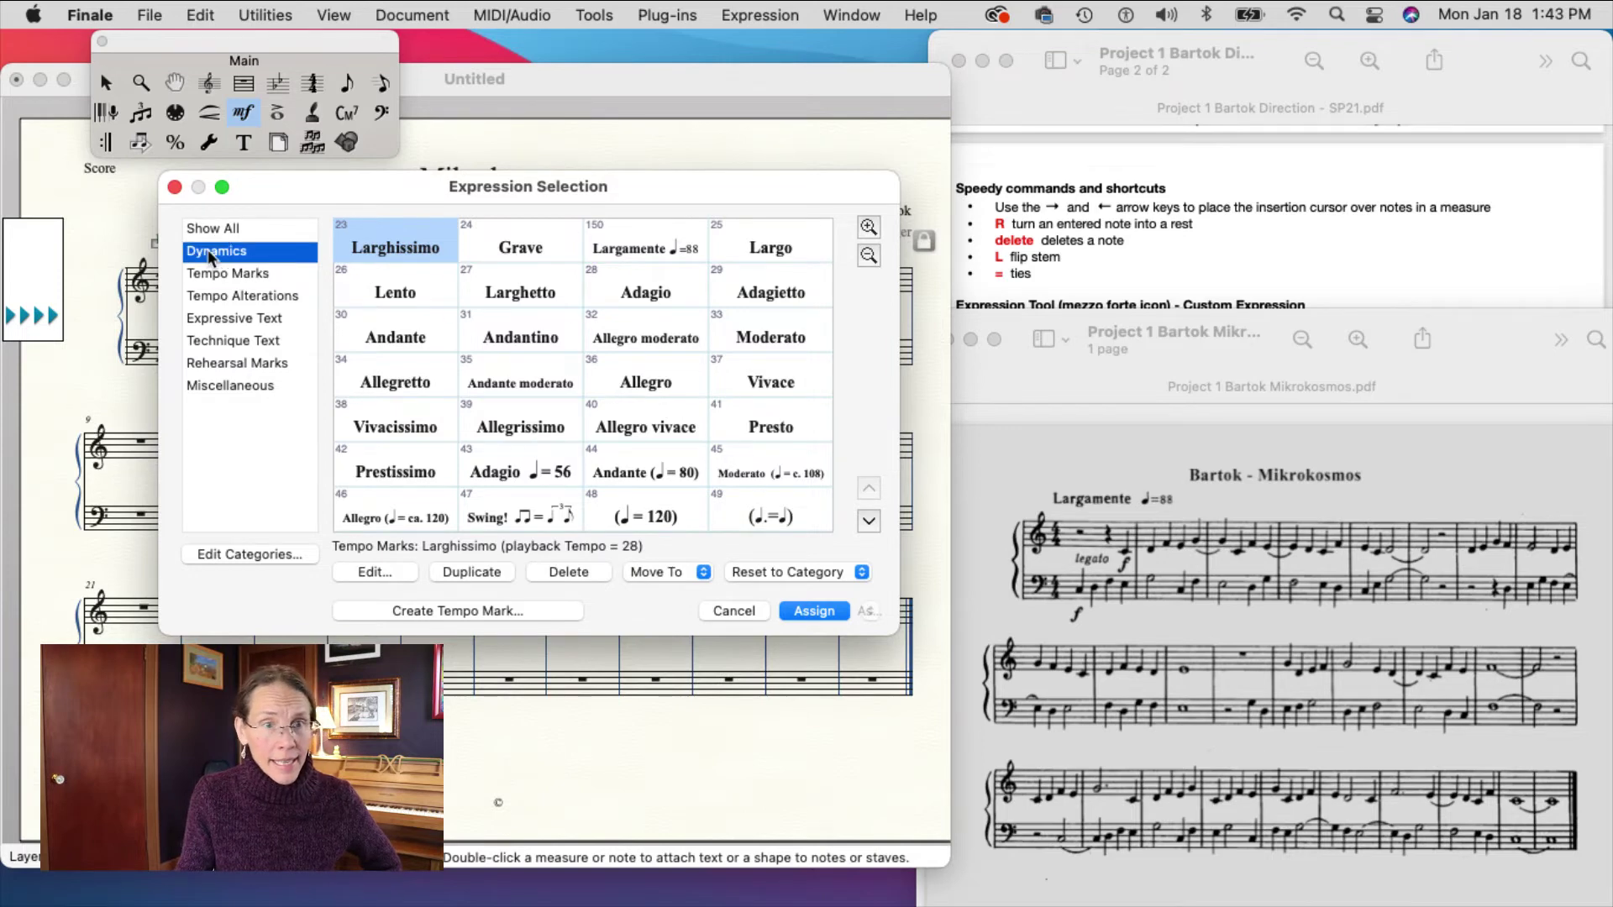
click(771, 249)
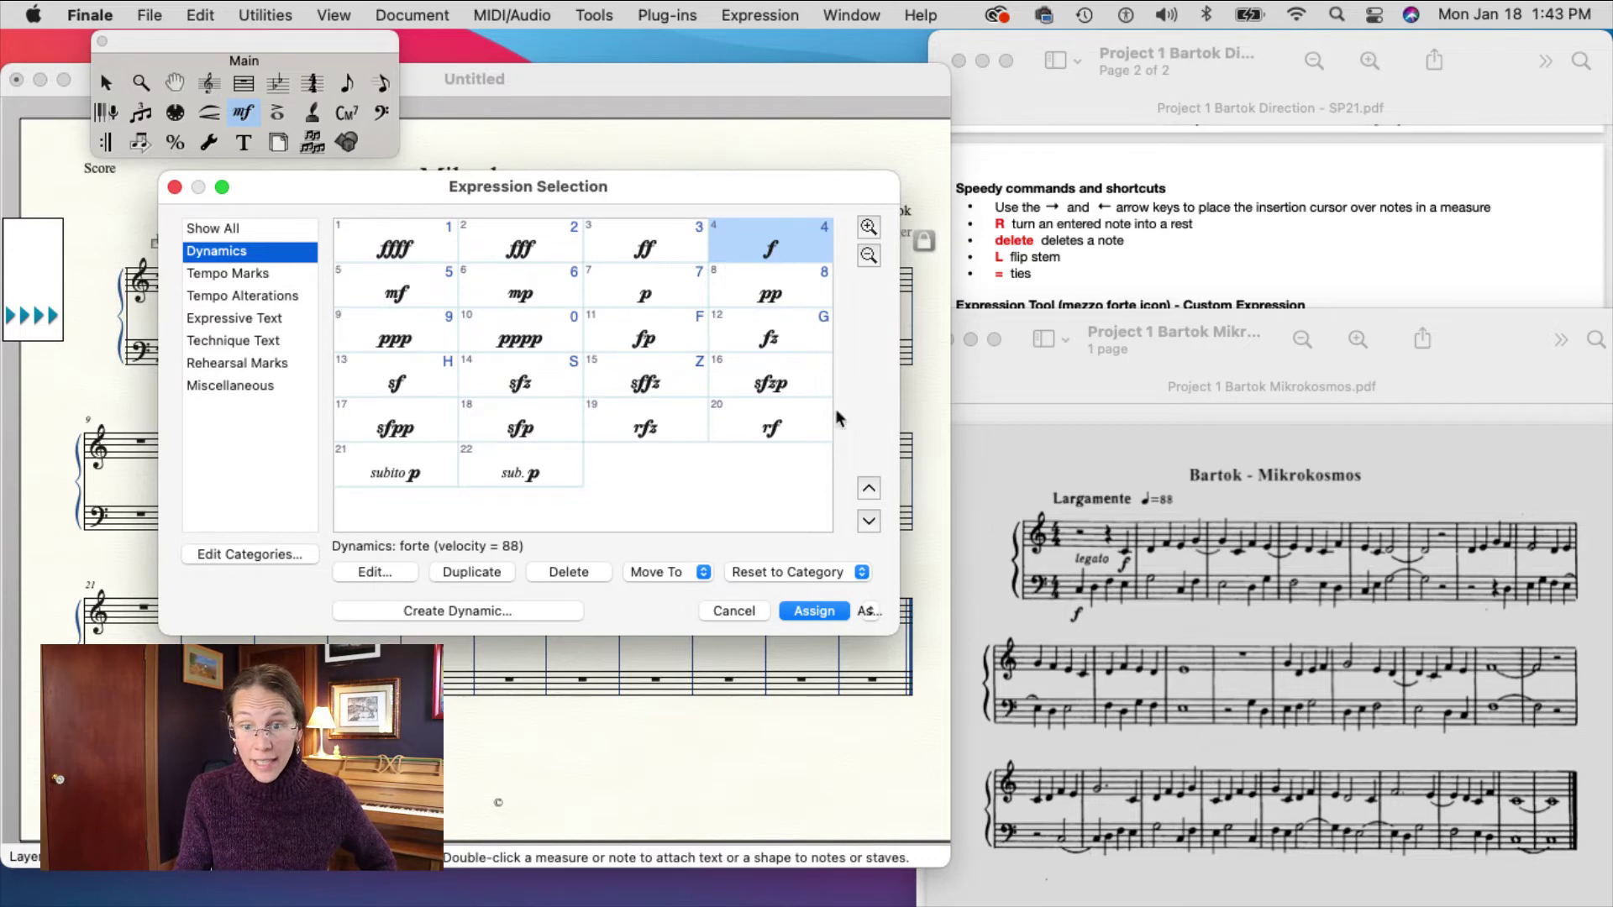
click(812, 612)
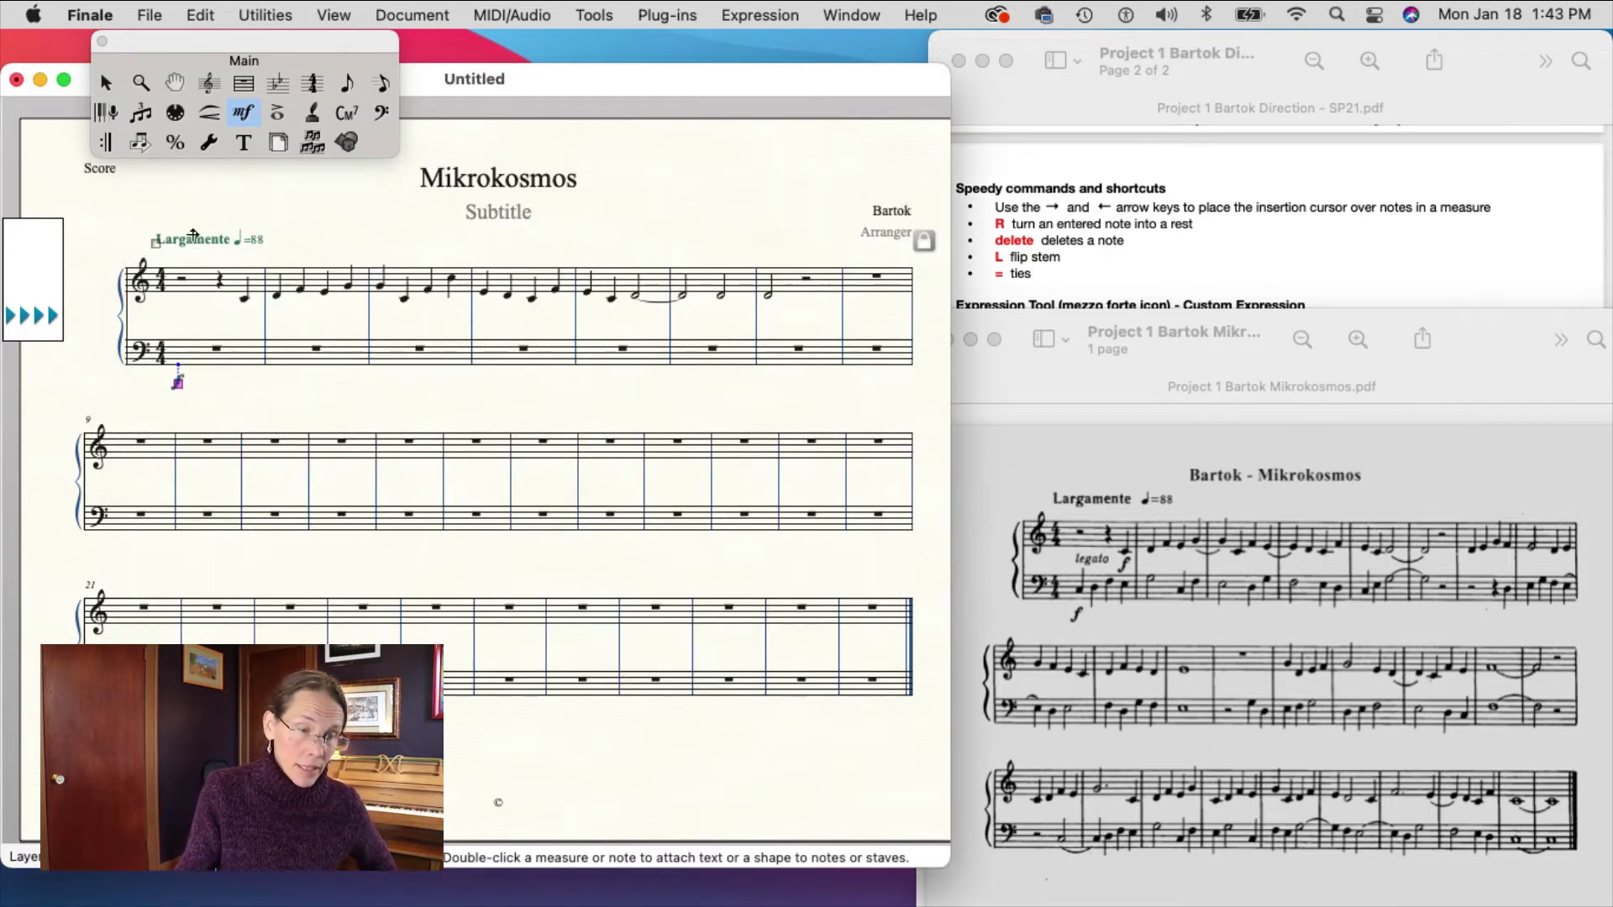
Add the expressive text "legato" to the first measure, and position it between the staves with the forte slightly lower under the bass staff.
click(193, 326)
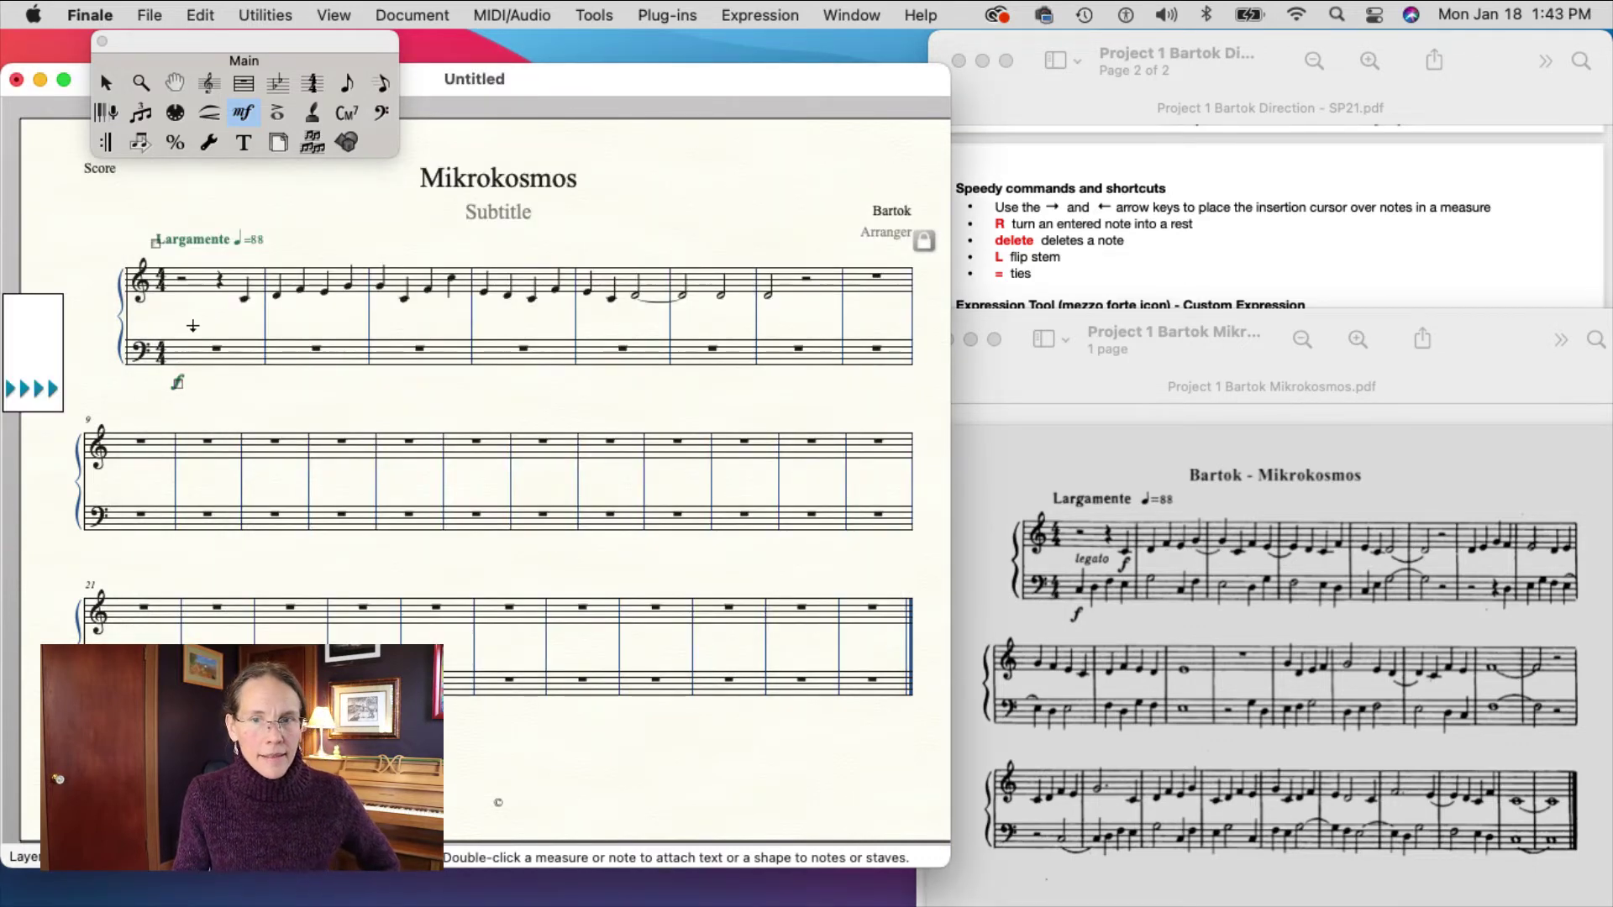
double_click(192, 326)
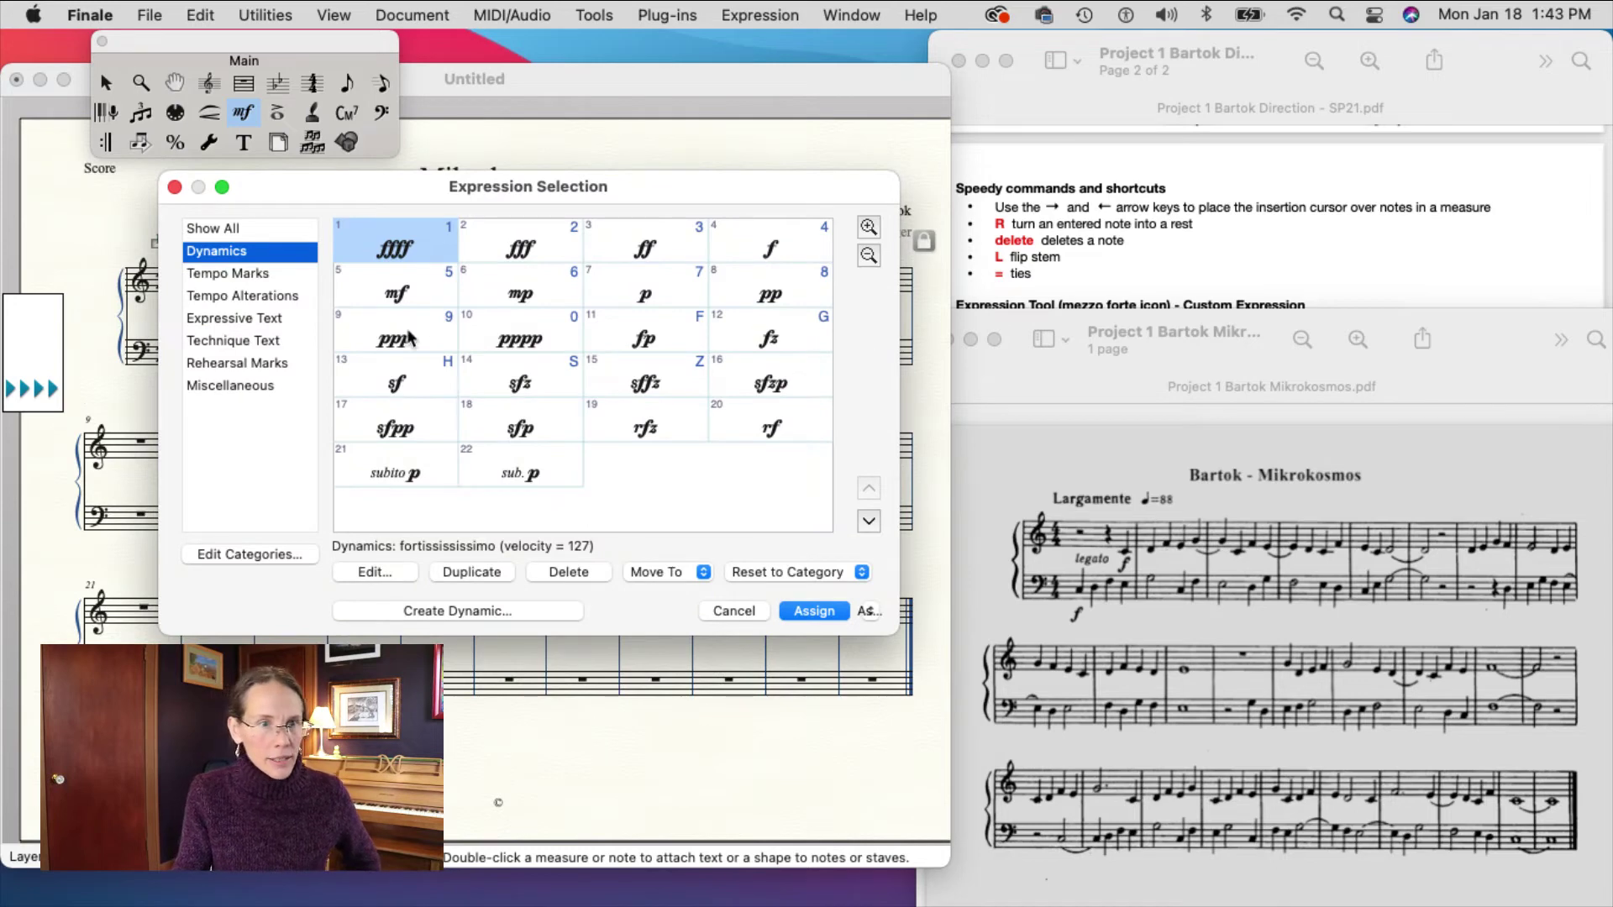
click(228, 319)
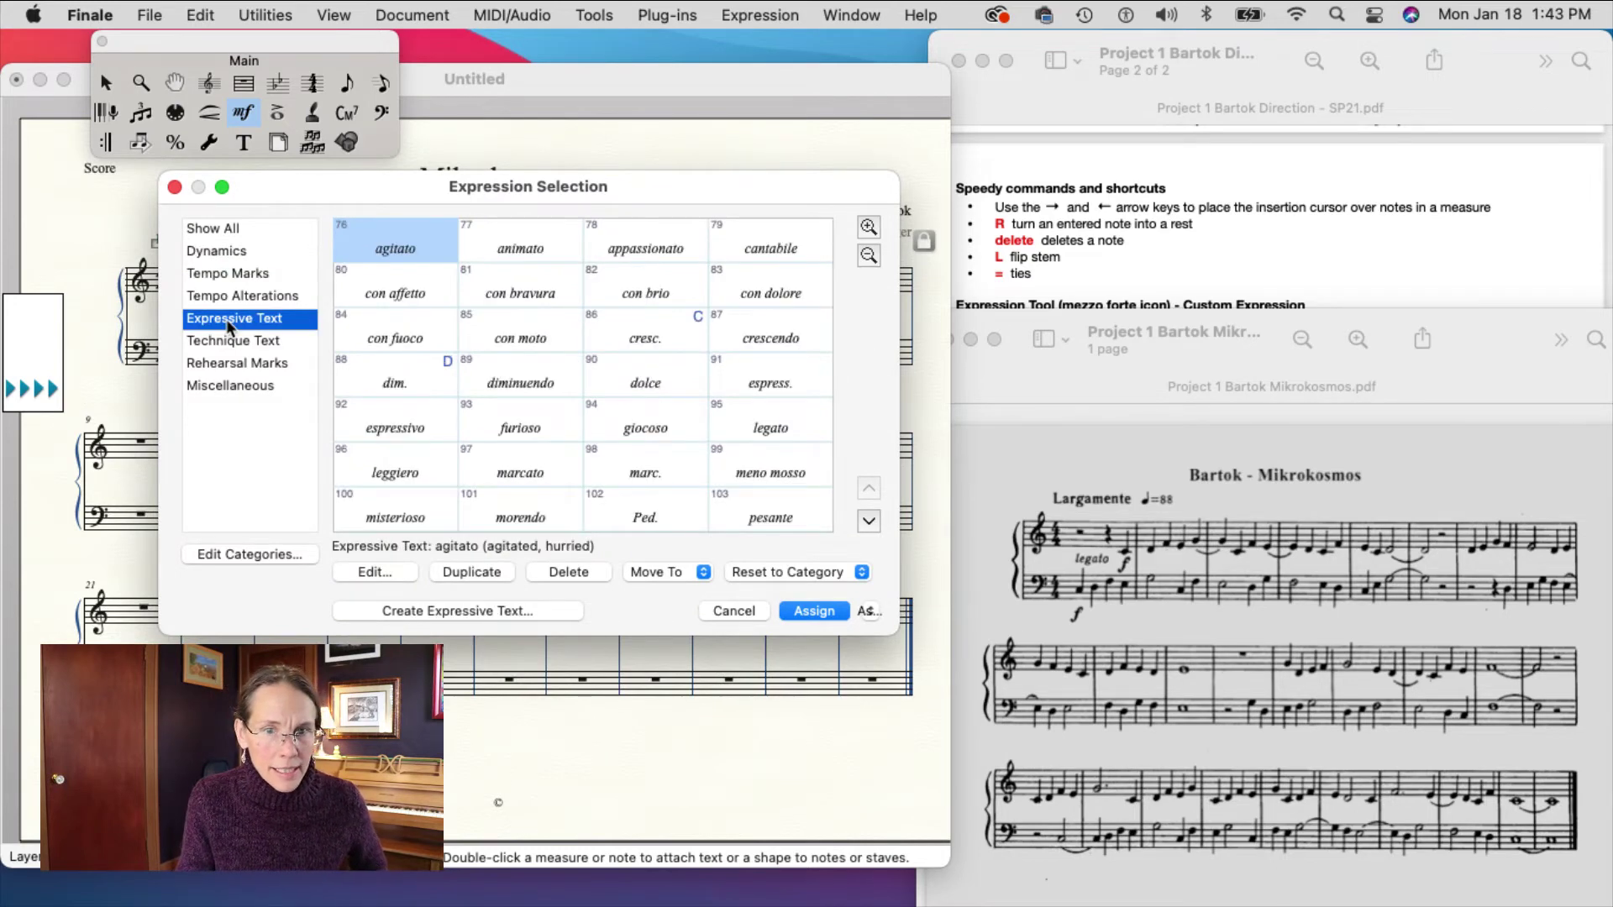
click(778, 429)
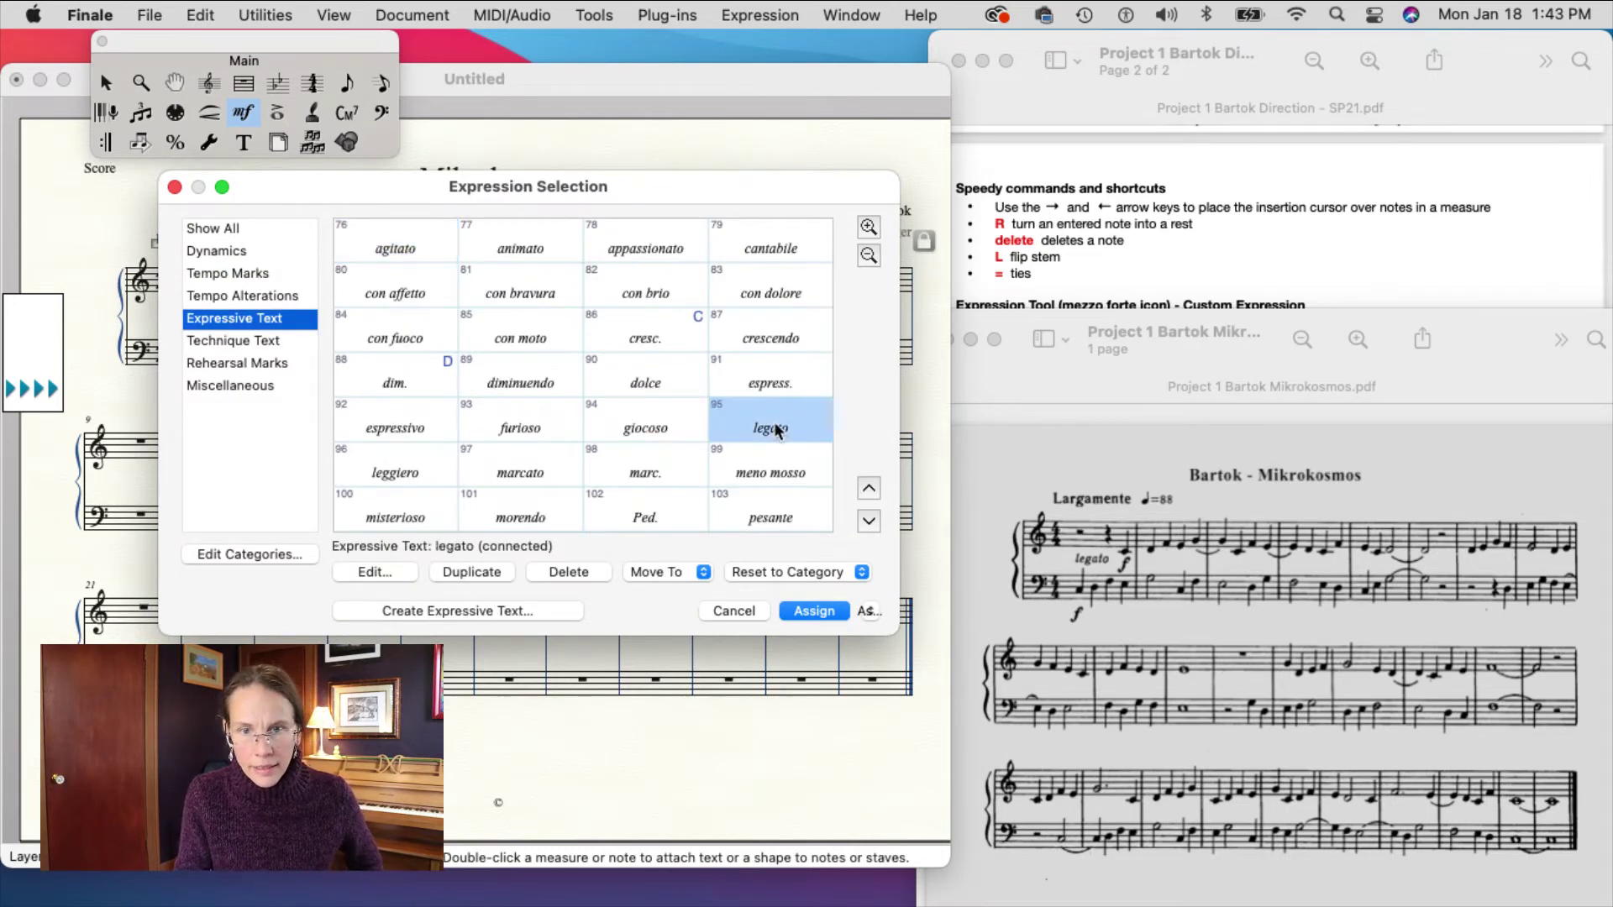
click(815, 612)
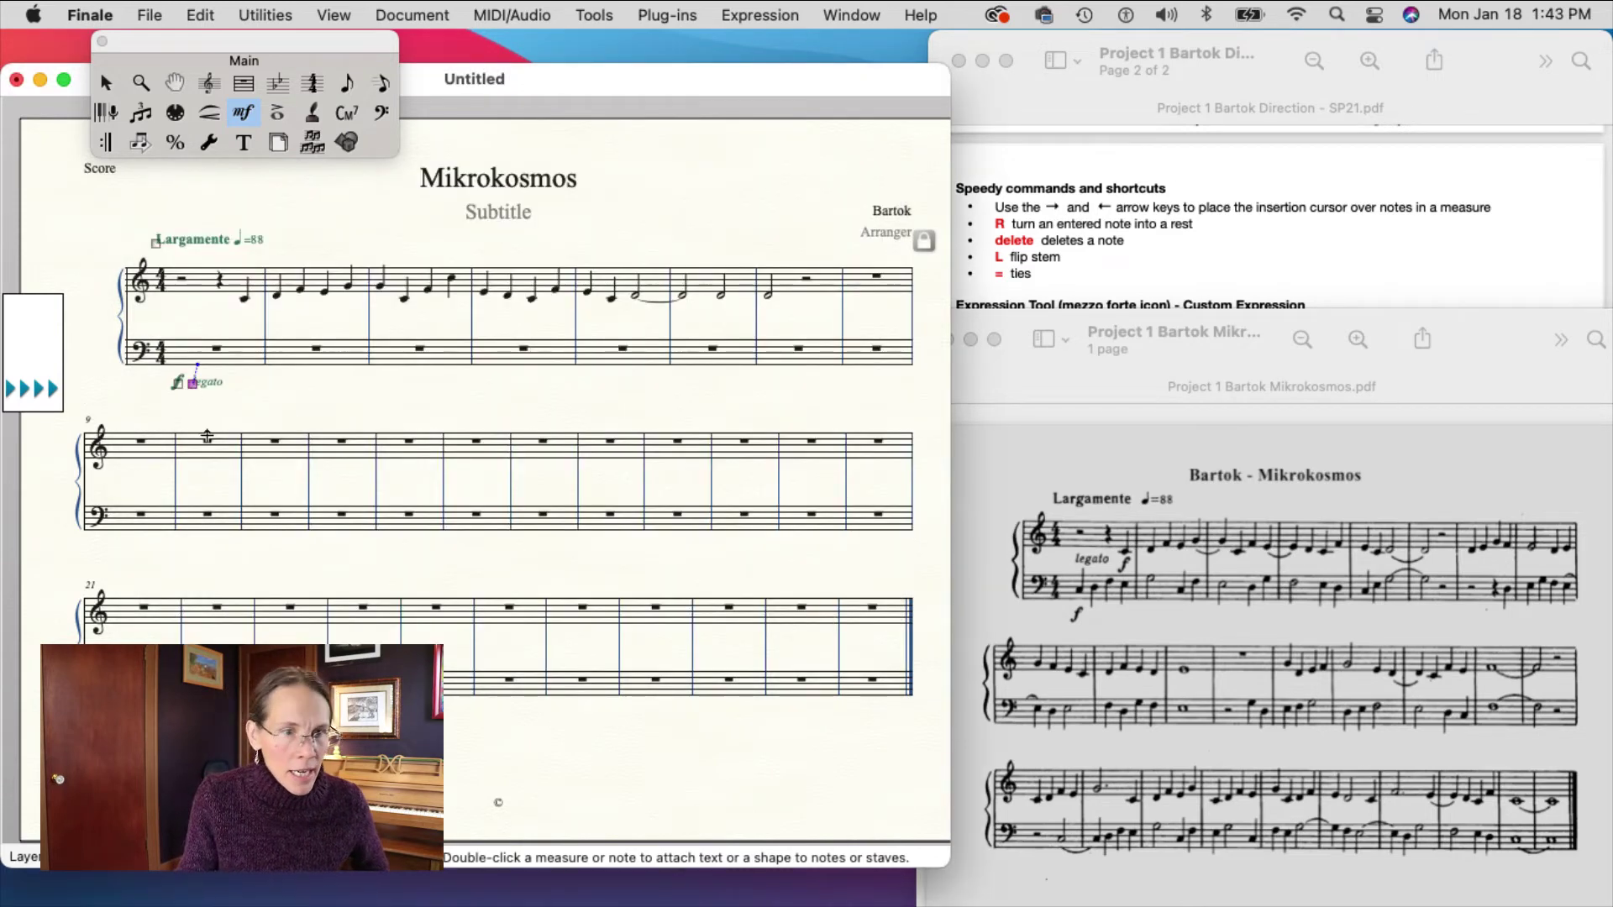
mouse_move(201, 395)
mouse_down()
mouse_move(181, 318)
mouse_move(238, 334)
mouse_move(173, 340)
mouse_move(211, 332)
mouse_move(188, 326)
mouse_move(194, 309)
mouse_move(322, 254)
mouse_move(173, 341)
mouse_move(174, 358)
mouse_move(174, 331)
mouse_move(168, 389)
mouse_move(188, 399)
mouse_up()
Show the Page Layout Tool section of the directions PDF, and activate the Page Layout Tool in the score.
click(1283, 254)
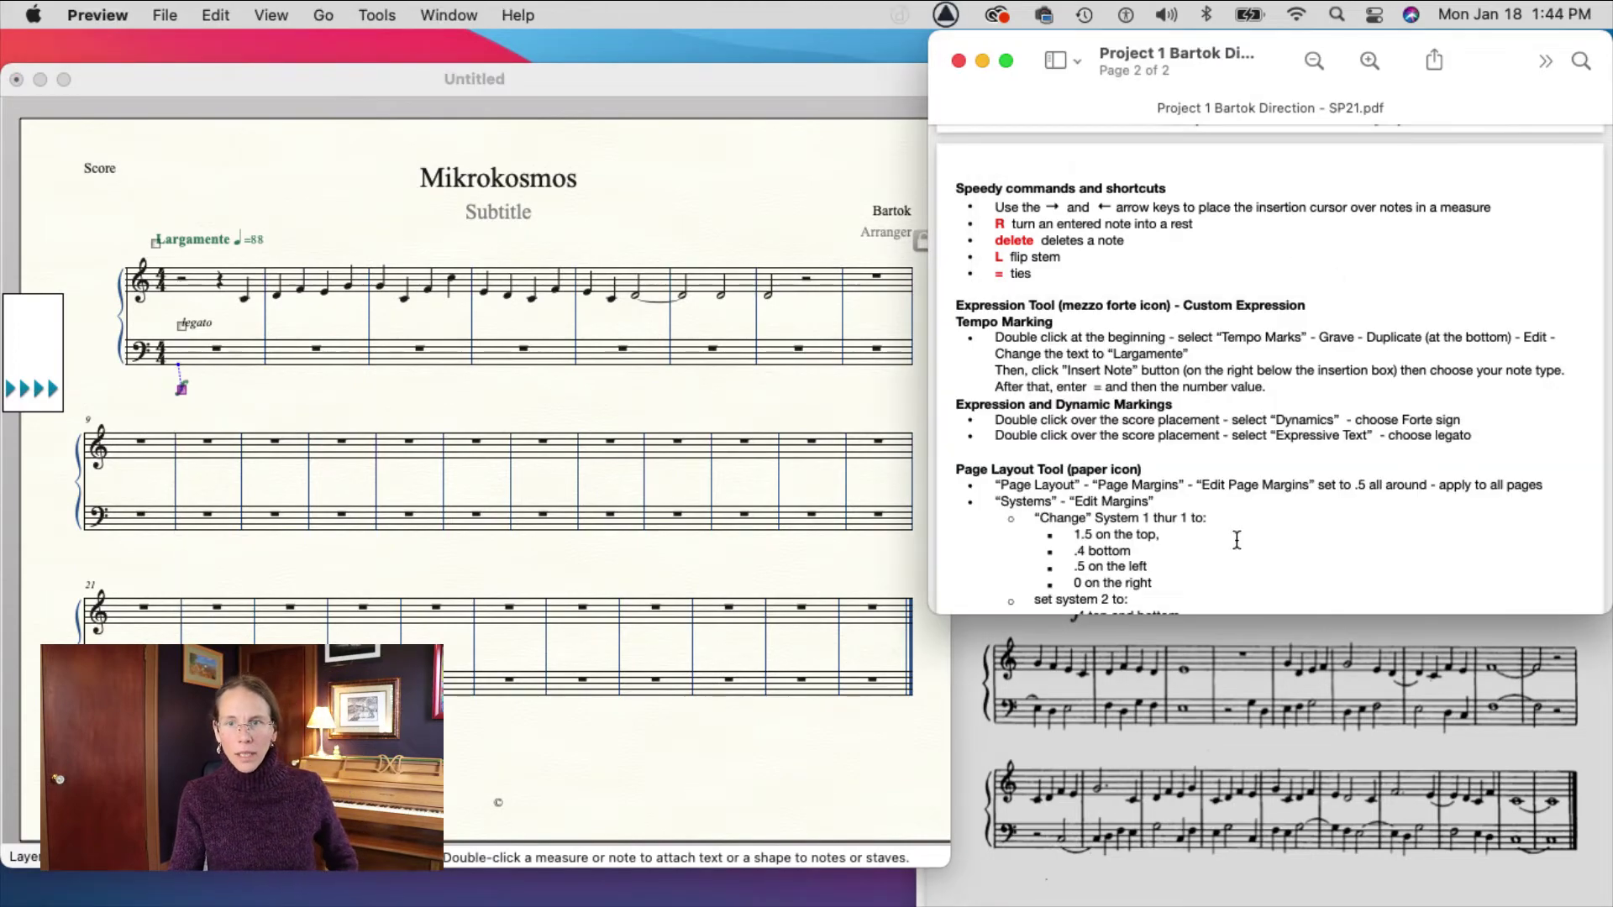
scroll(1237, 545, down, 3)
scroll(1237, 544, down, 2)
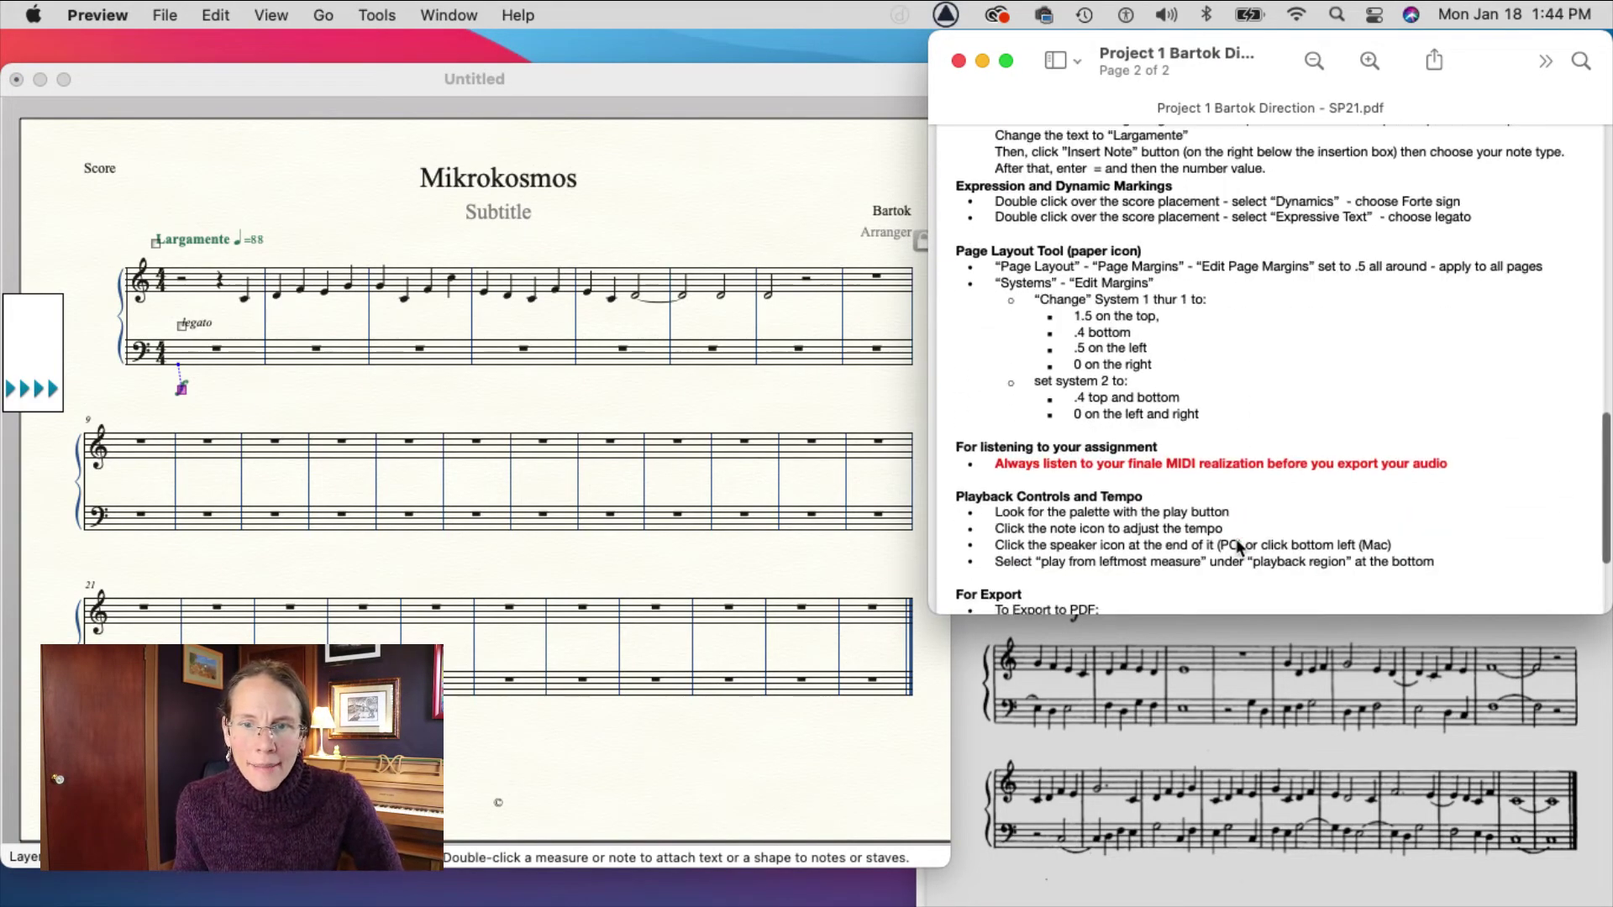
click(652, 200)
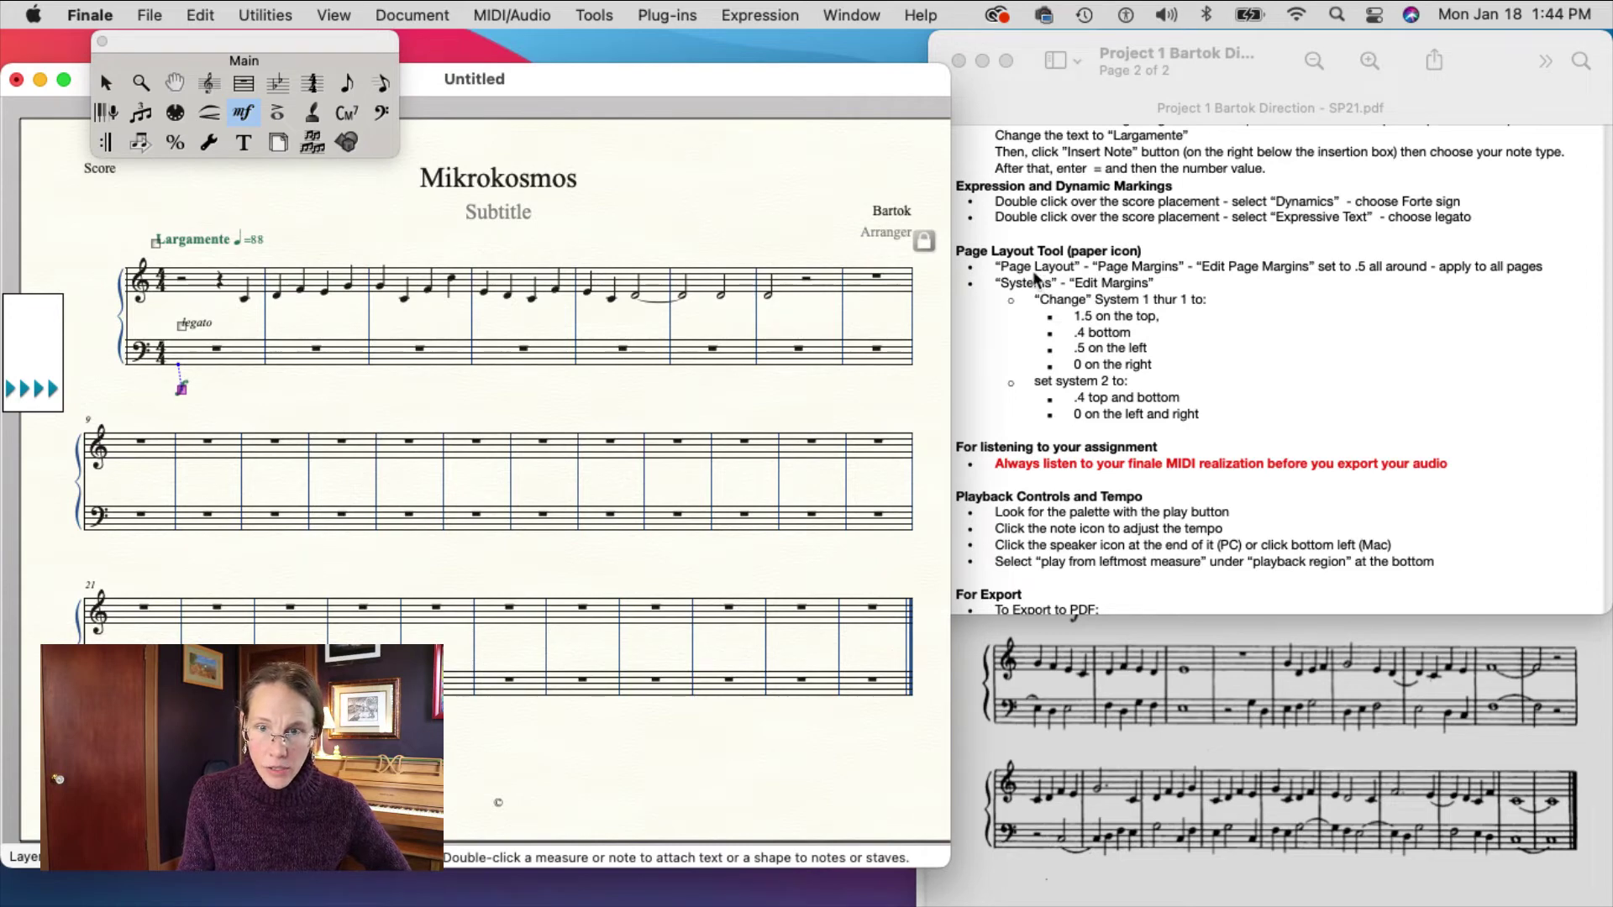
click(278, 143)
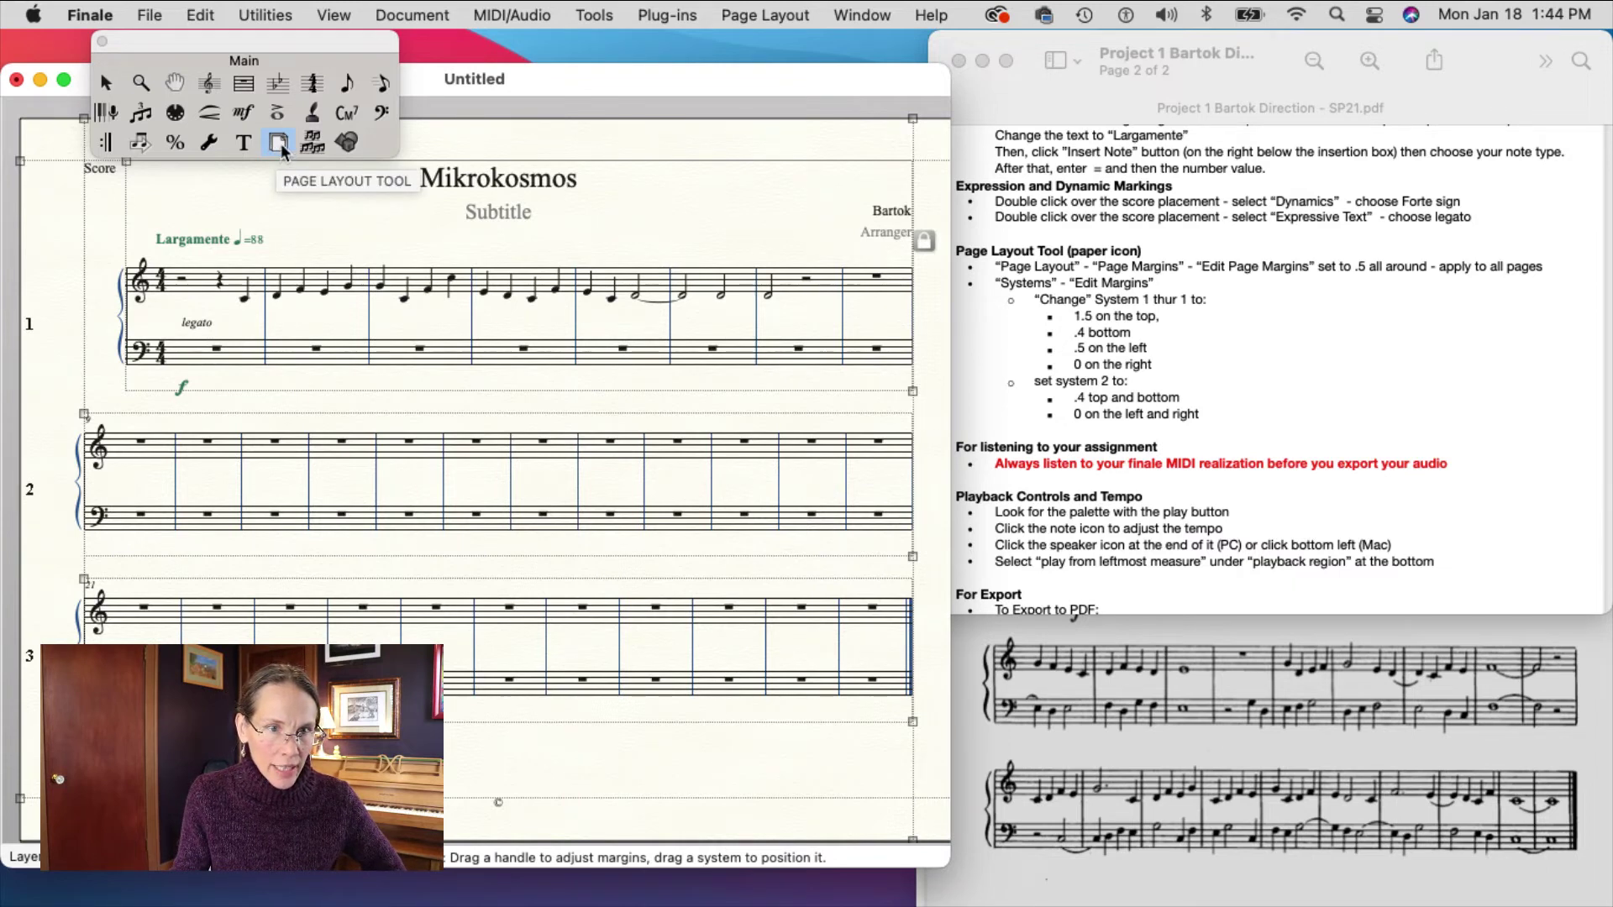
Set the left page margin to 0.5 so that all page margins are 0.5, and apply them to all pages.
click(758, 16)
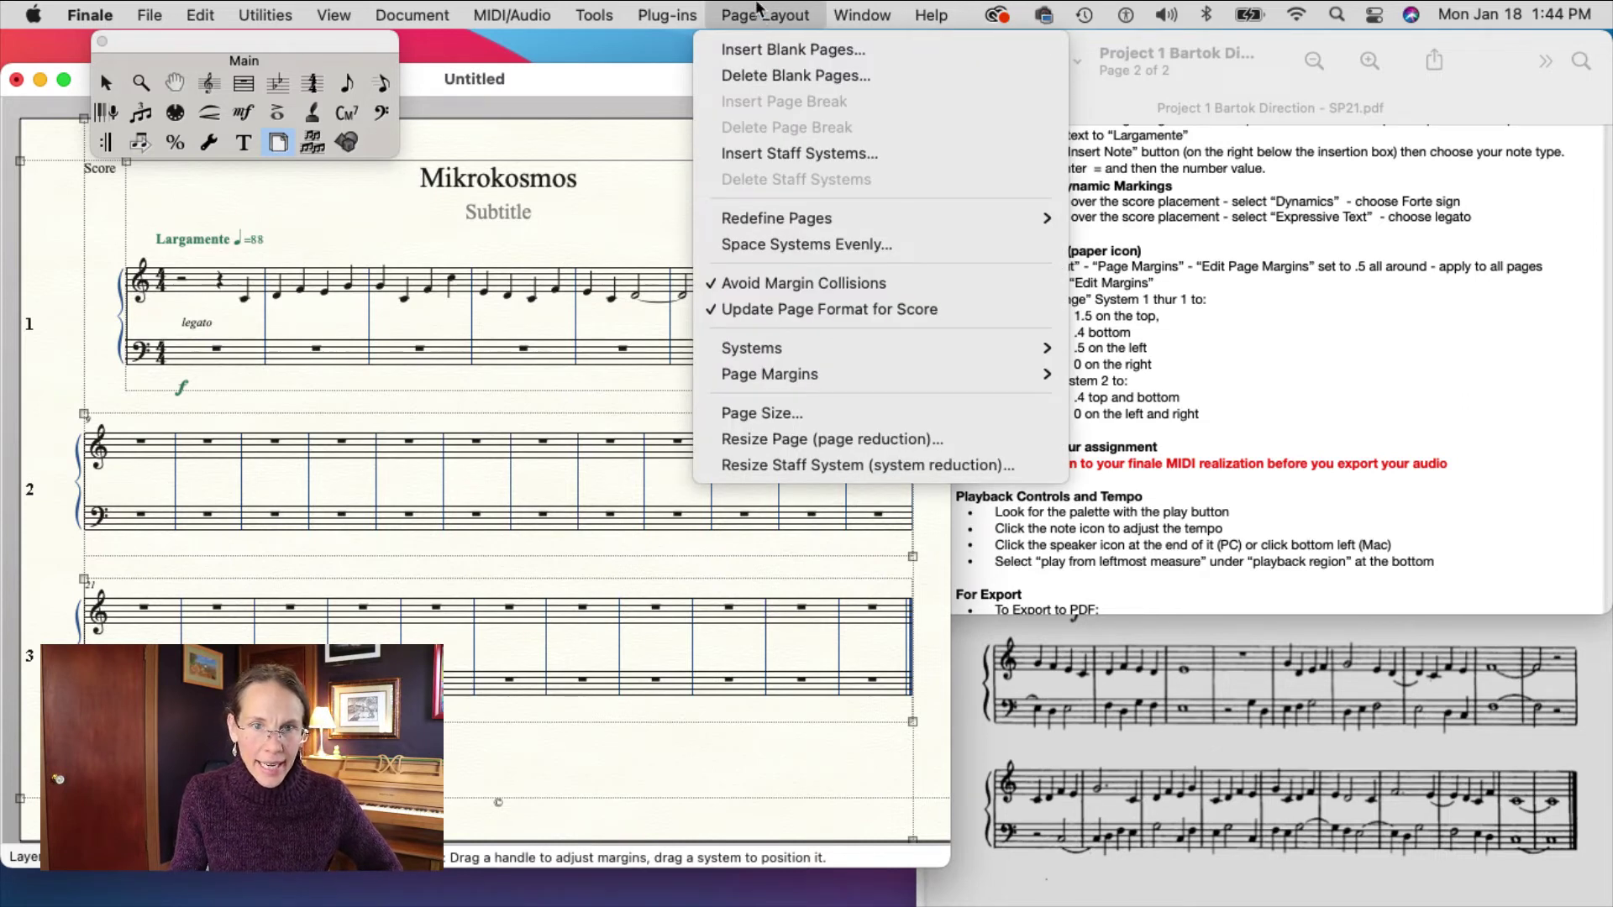
mouse_move(777, 378)
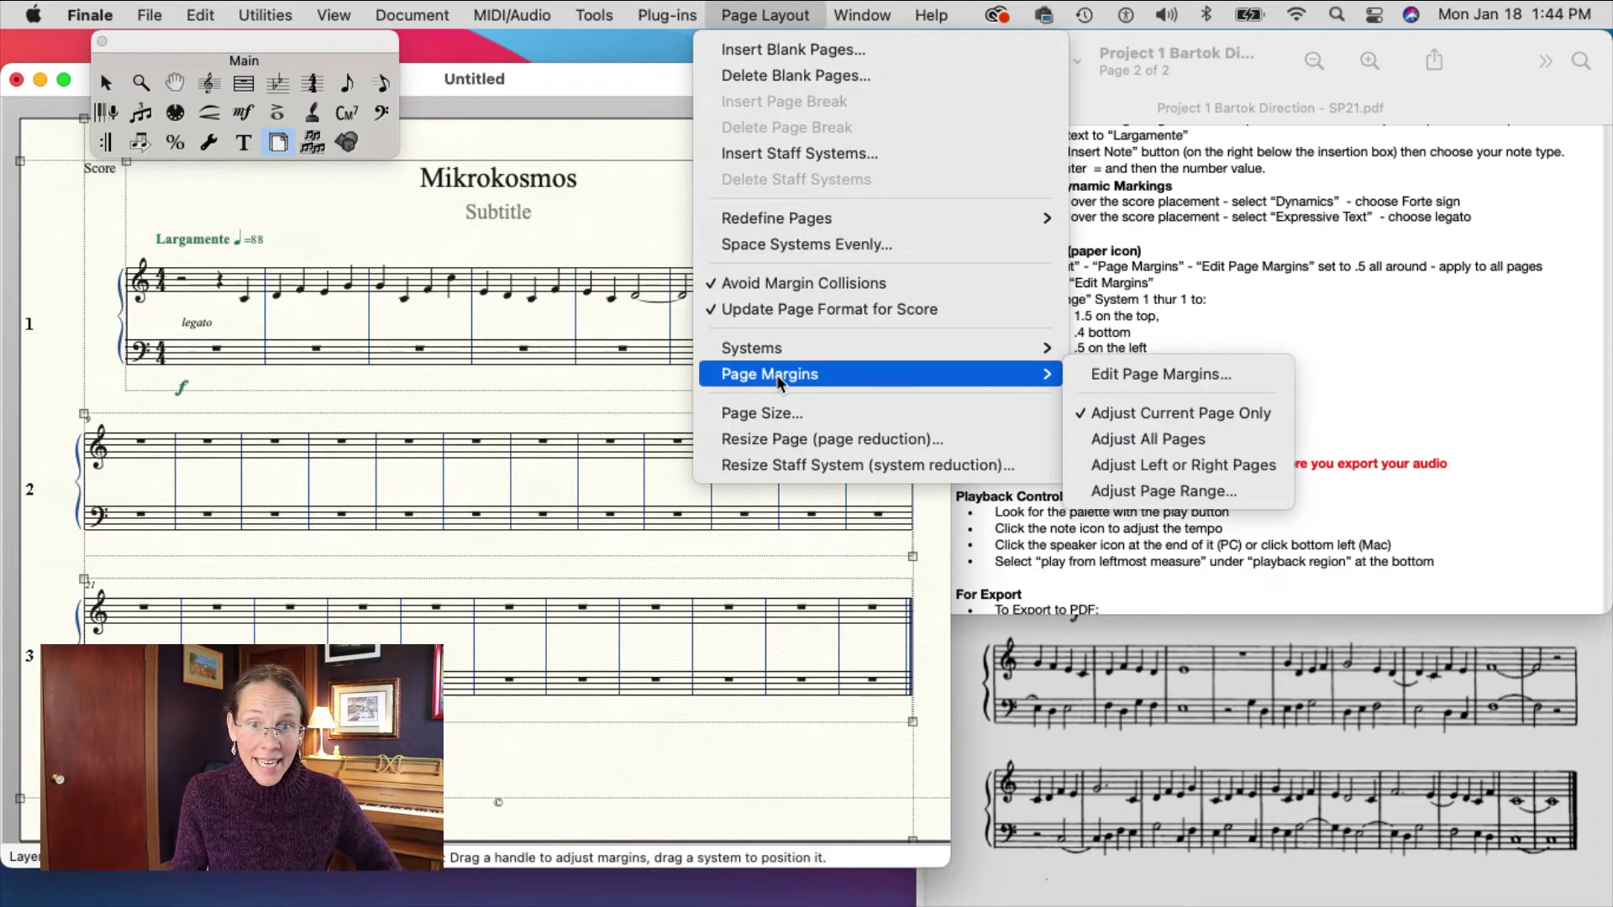
click(1146, 376)
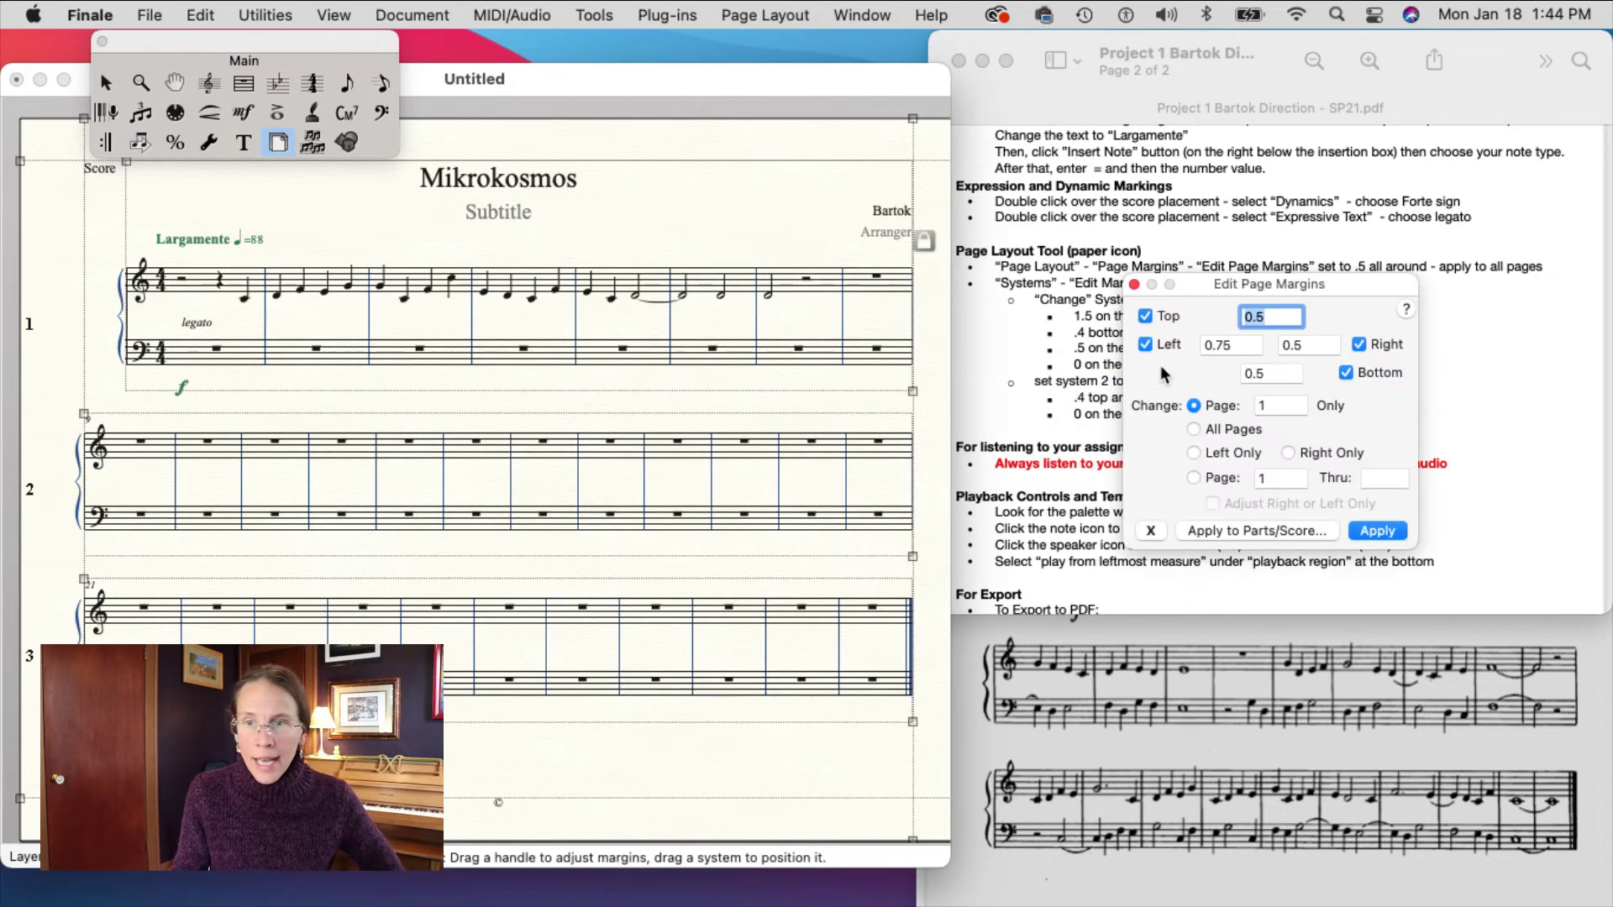
click(1242, 345)
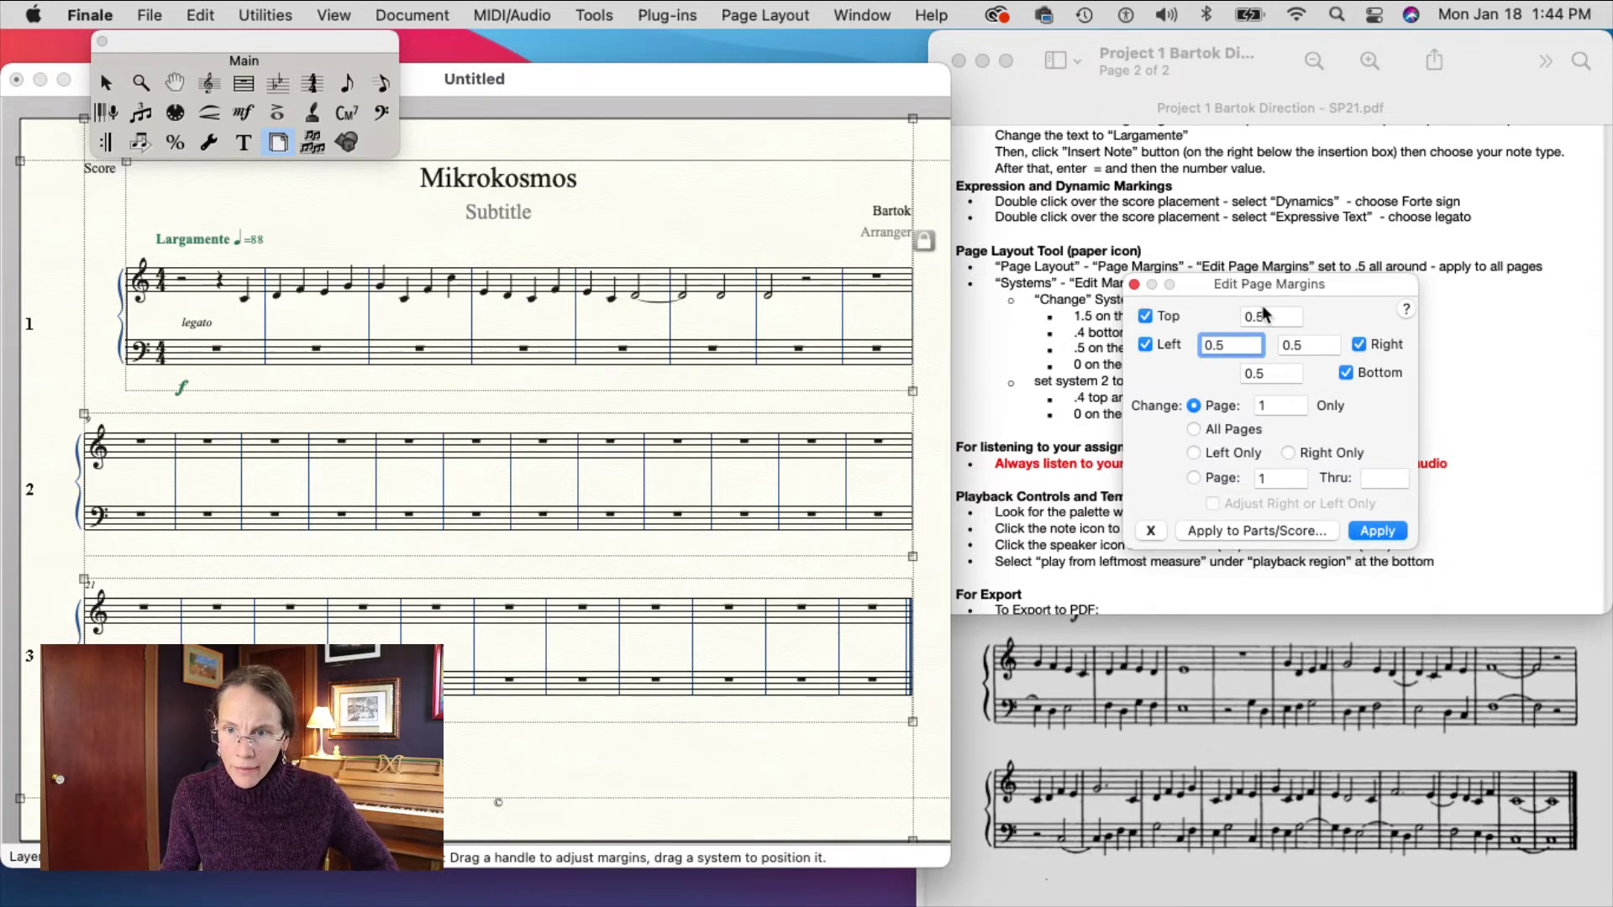
click(1194, 430)
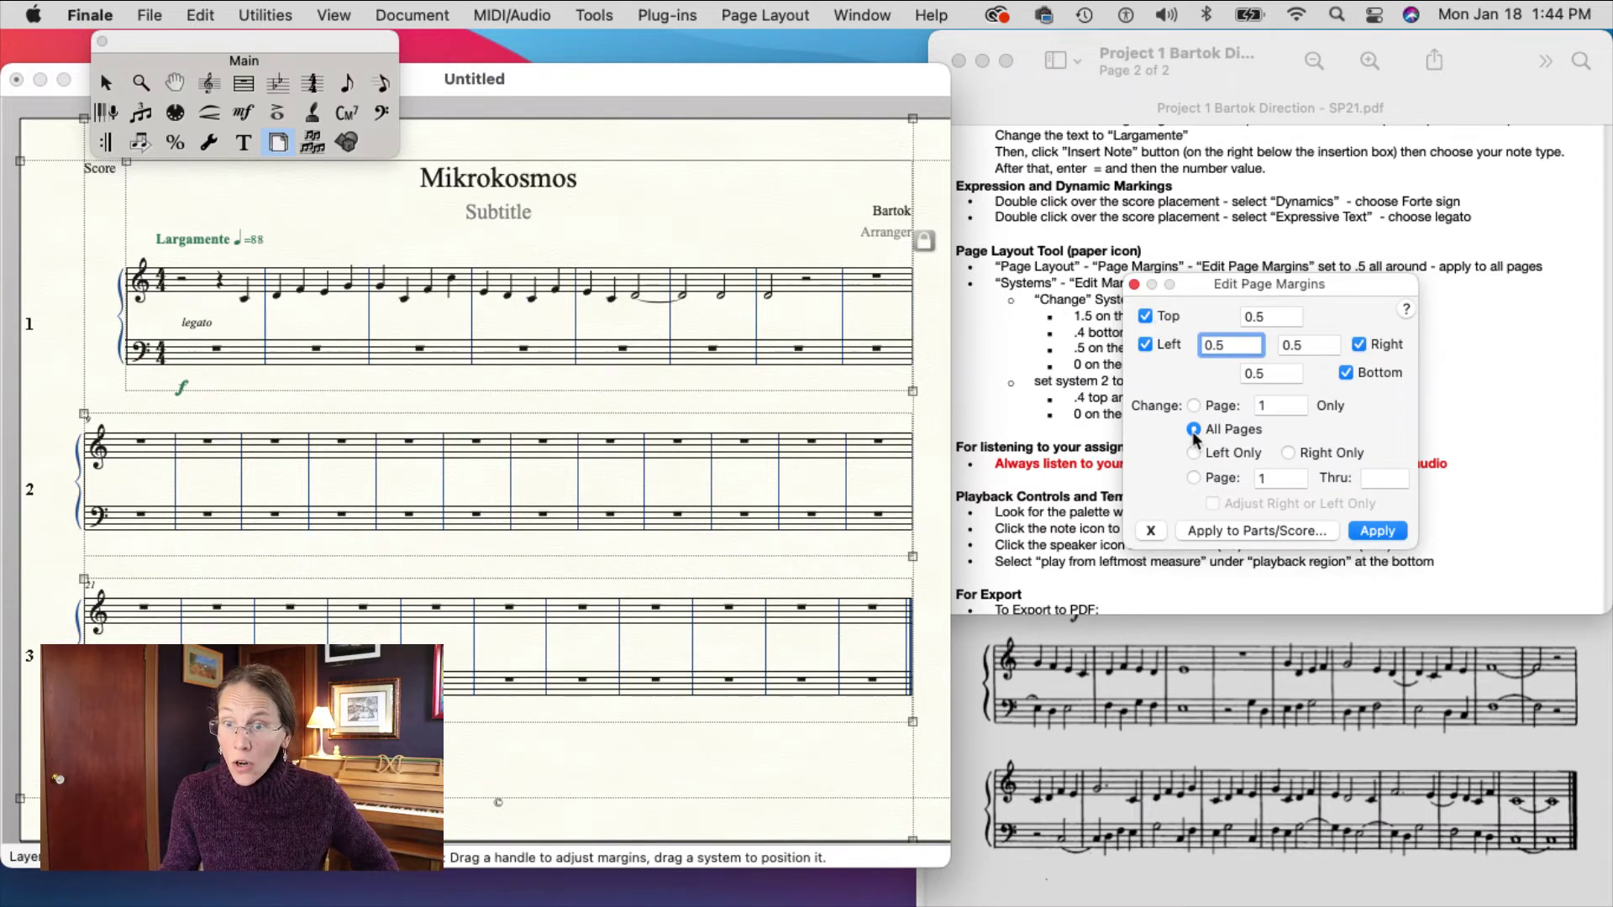
click(1377, 532)
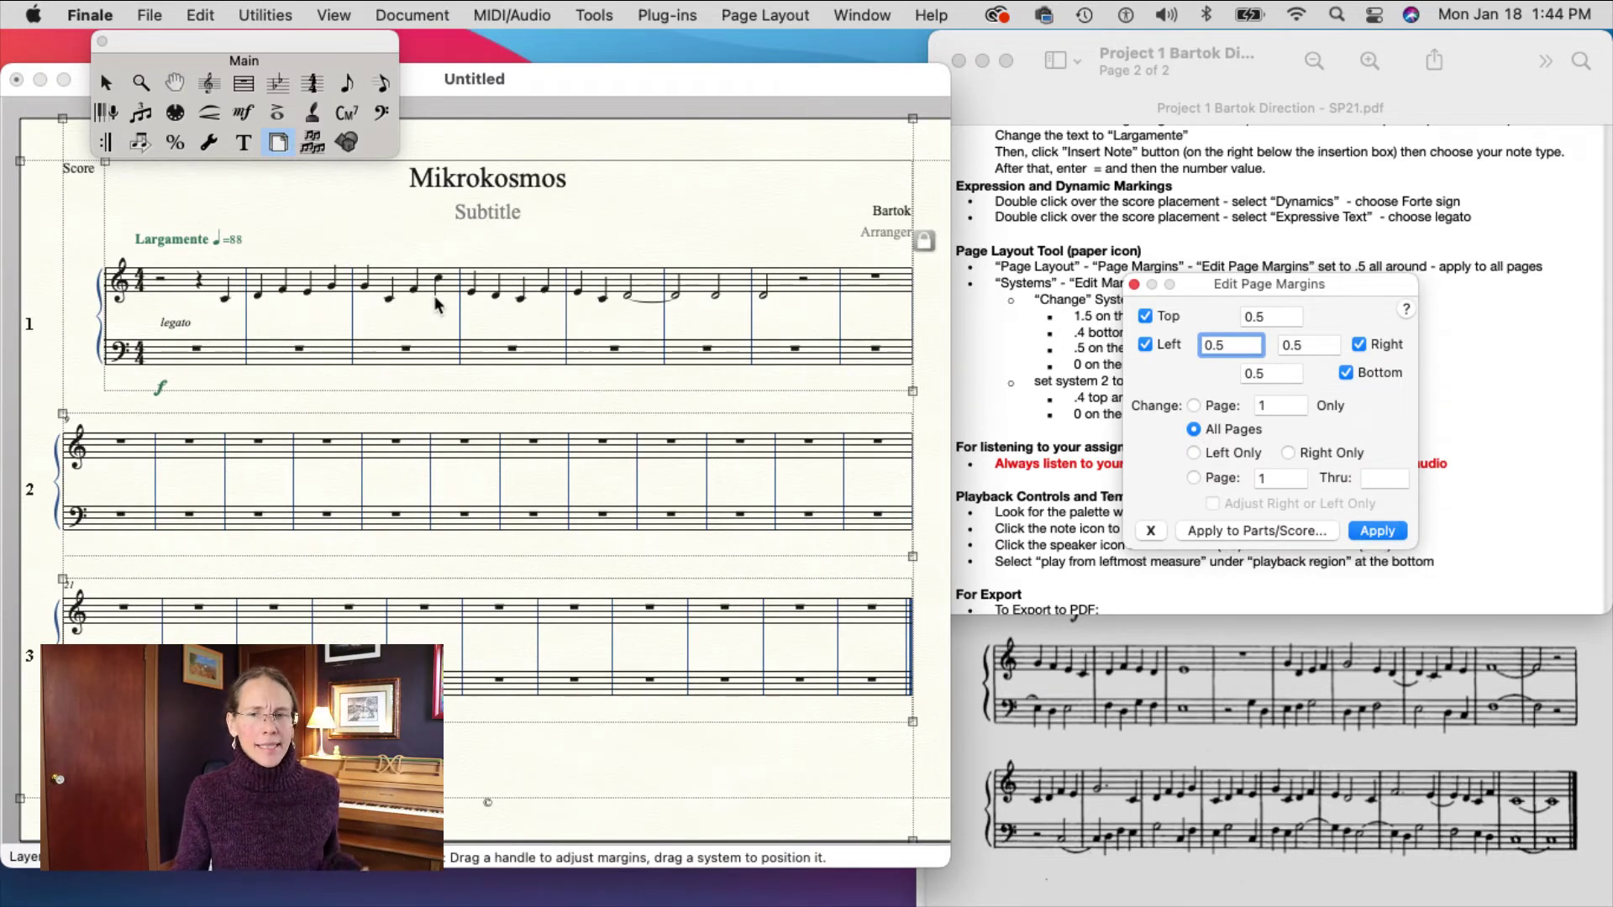
click(1134, 285)
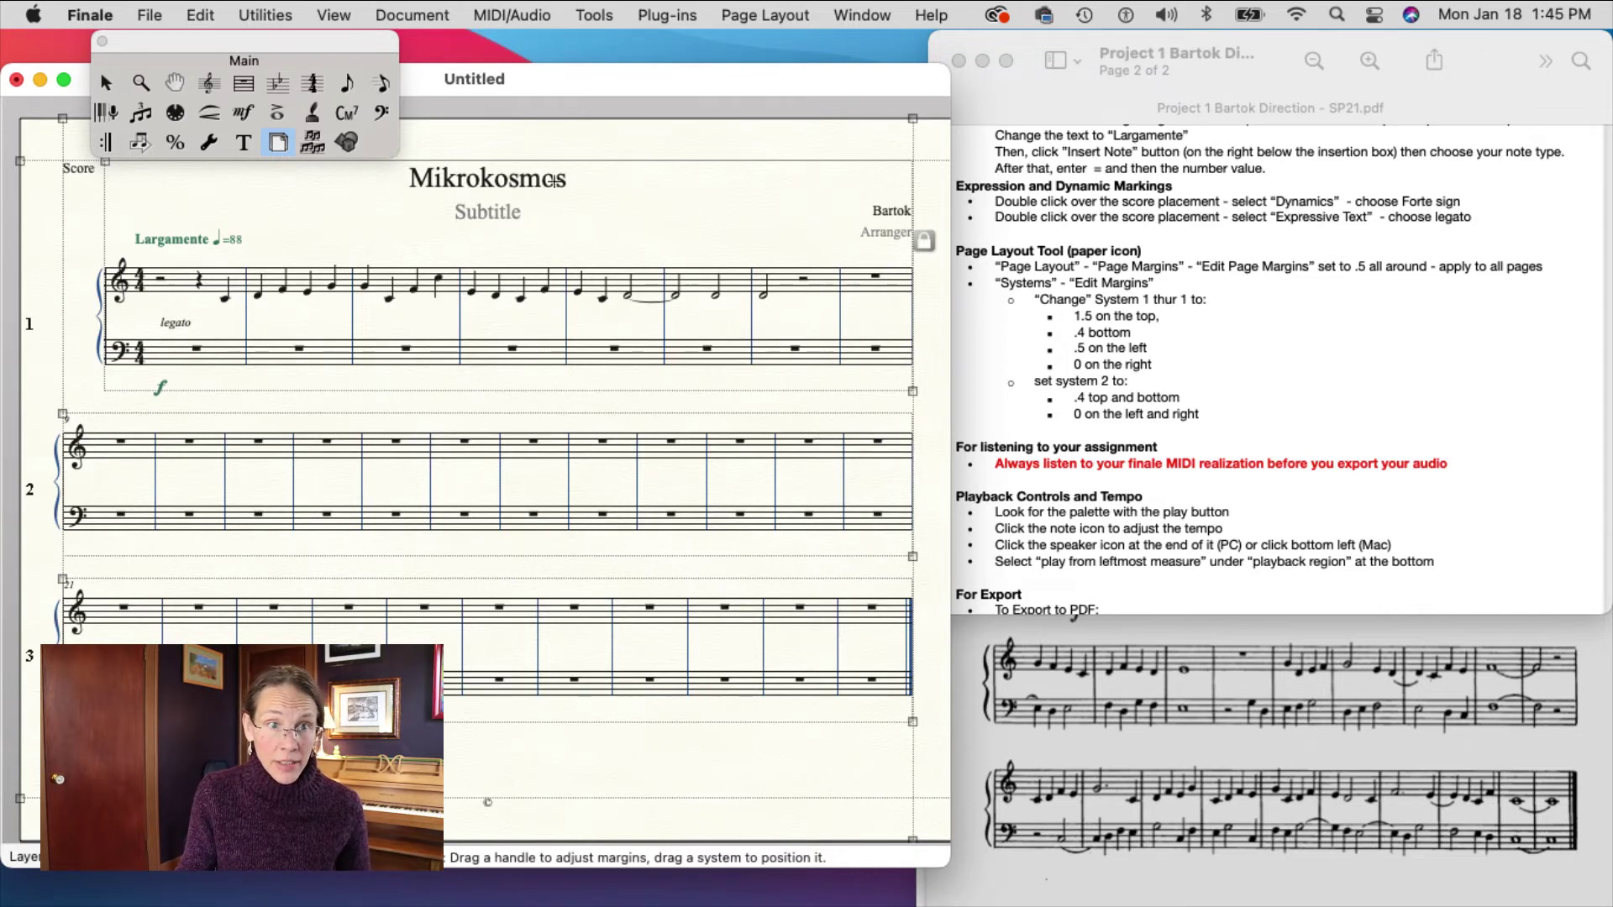
Try adjusting the upper-left margin handles of systems 2 and 3 by hand, and undo both changes.
drag(62, 415, 72, 391)
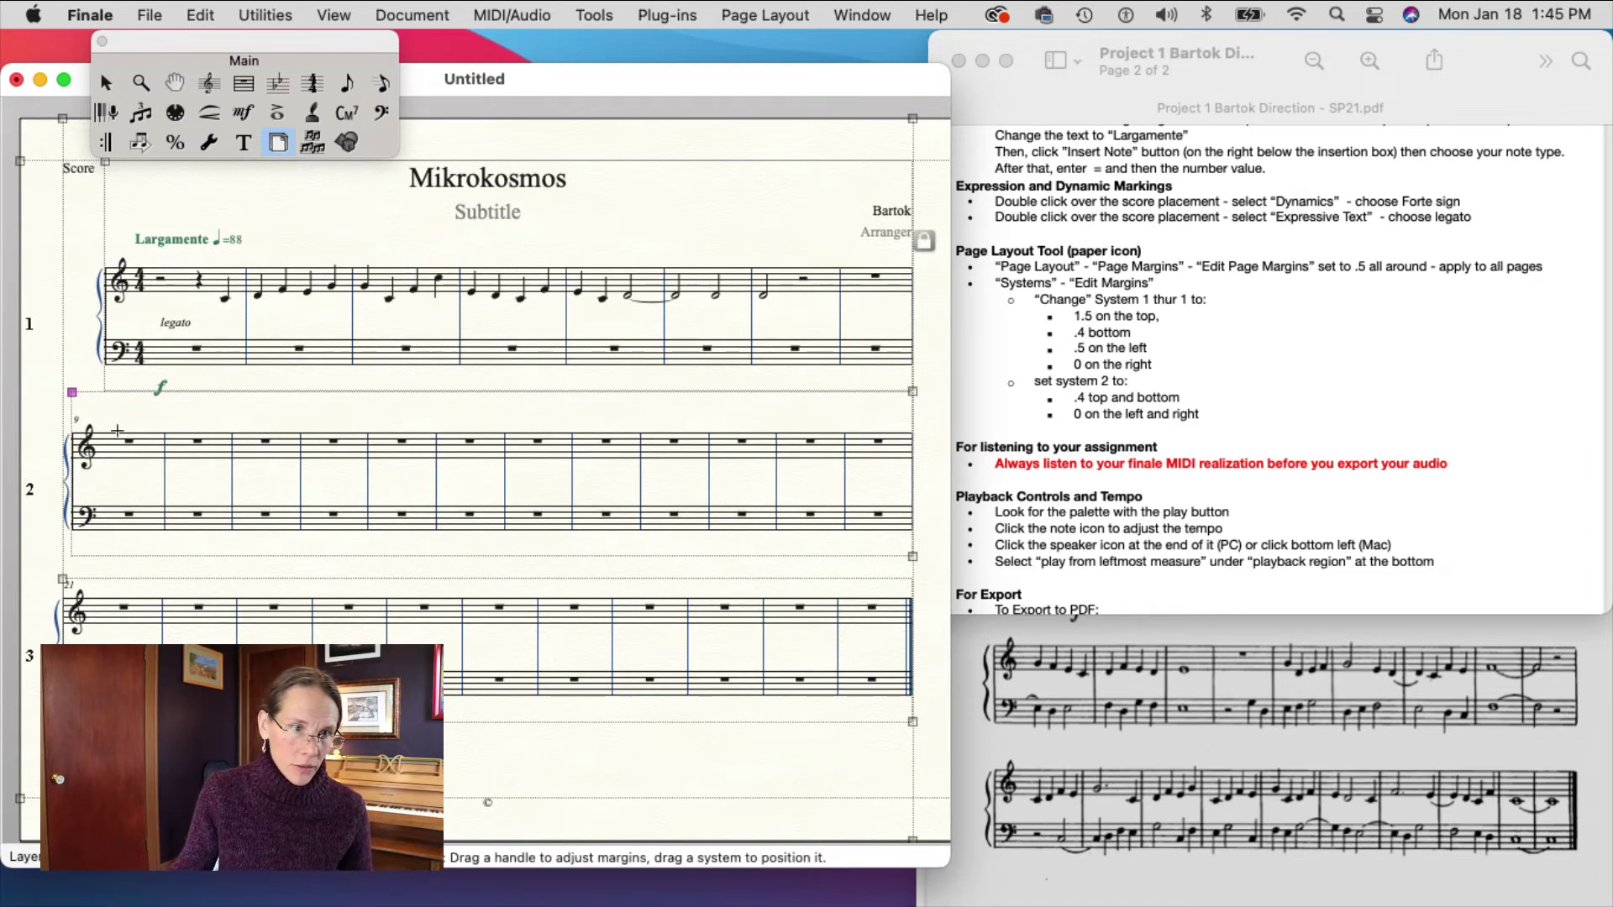
drag(61, 581, 67, 556)
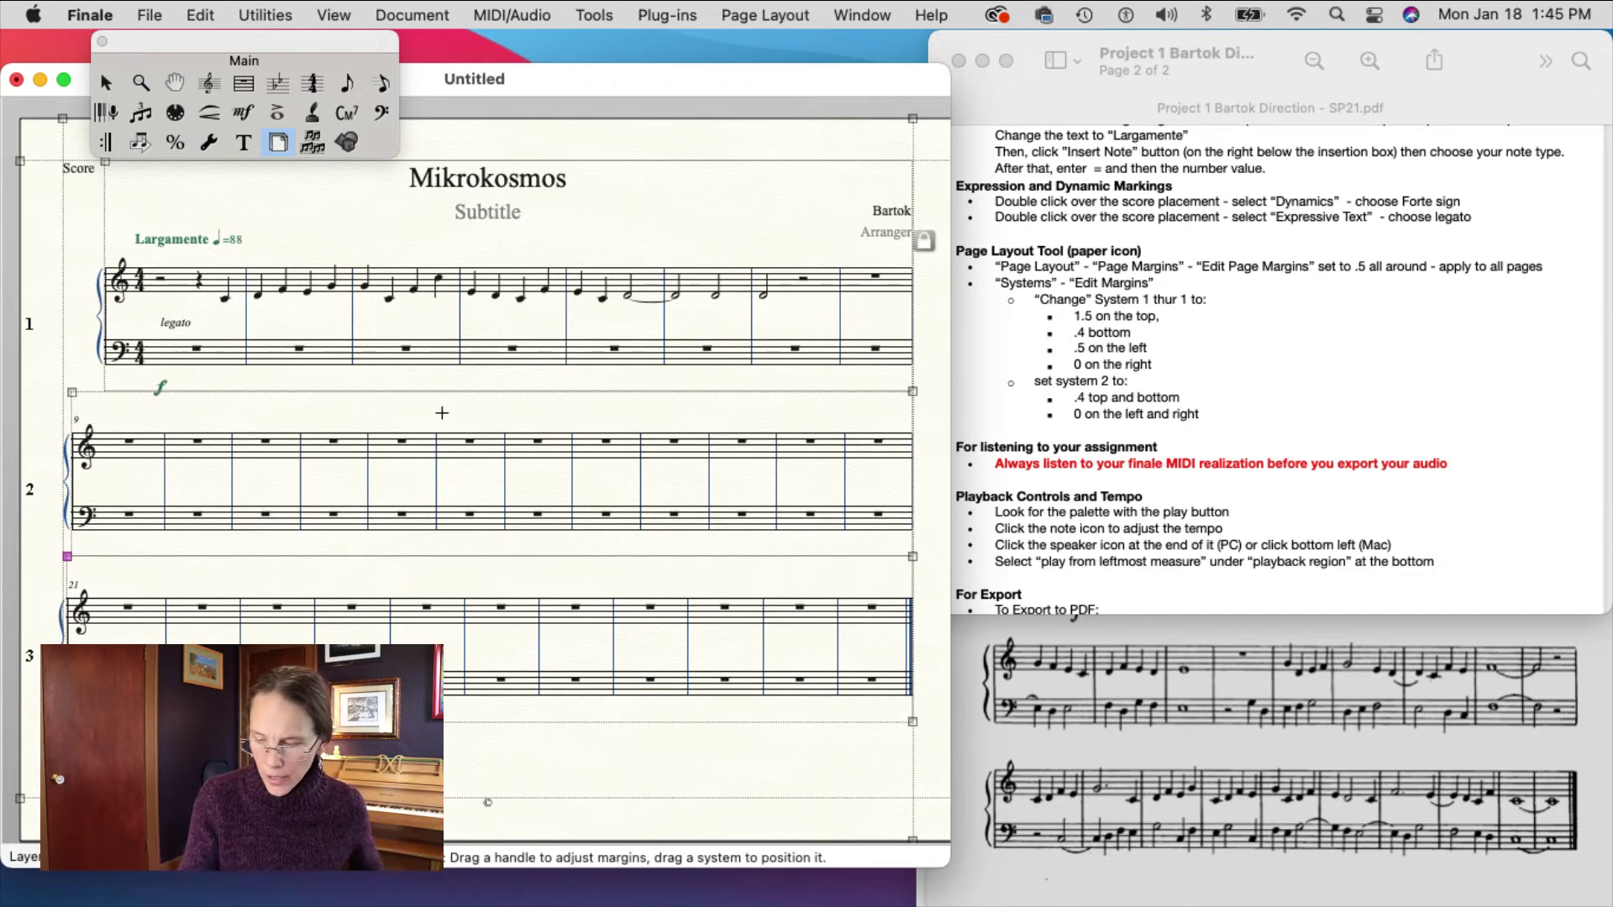
key(super+z)
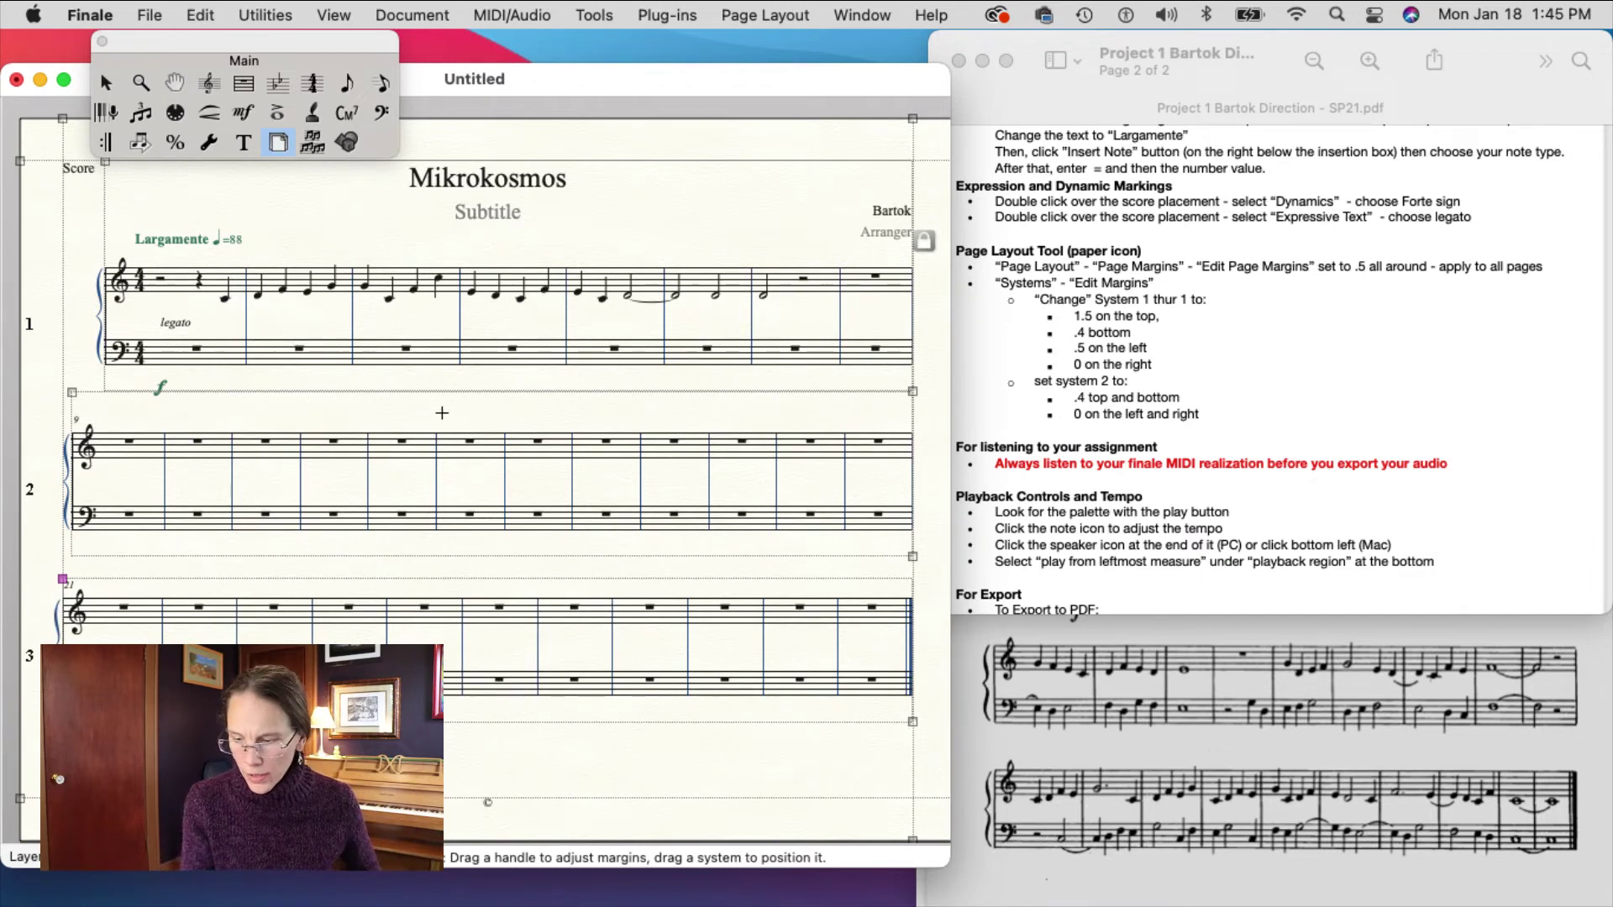
key(super+z)
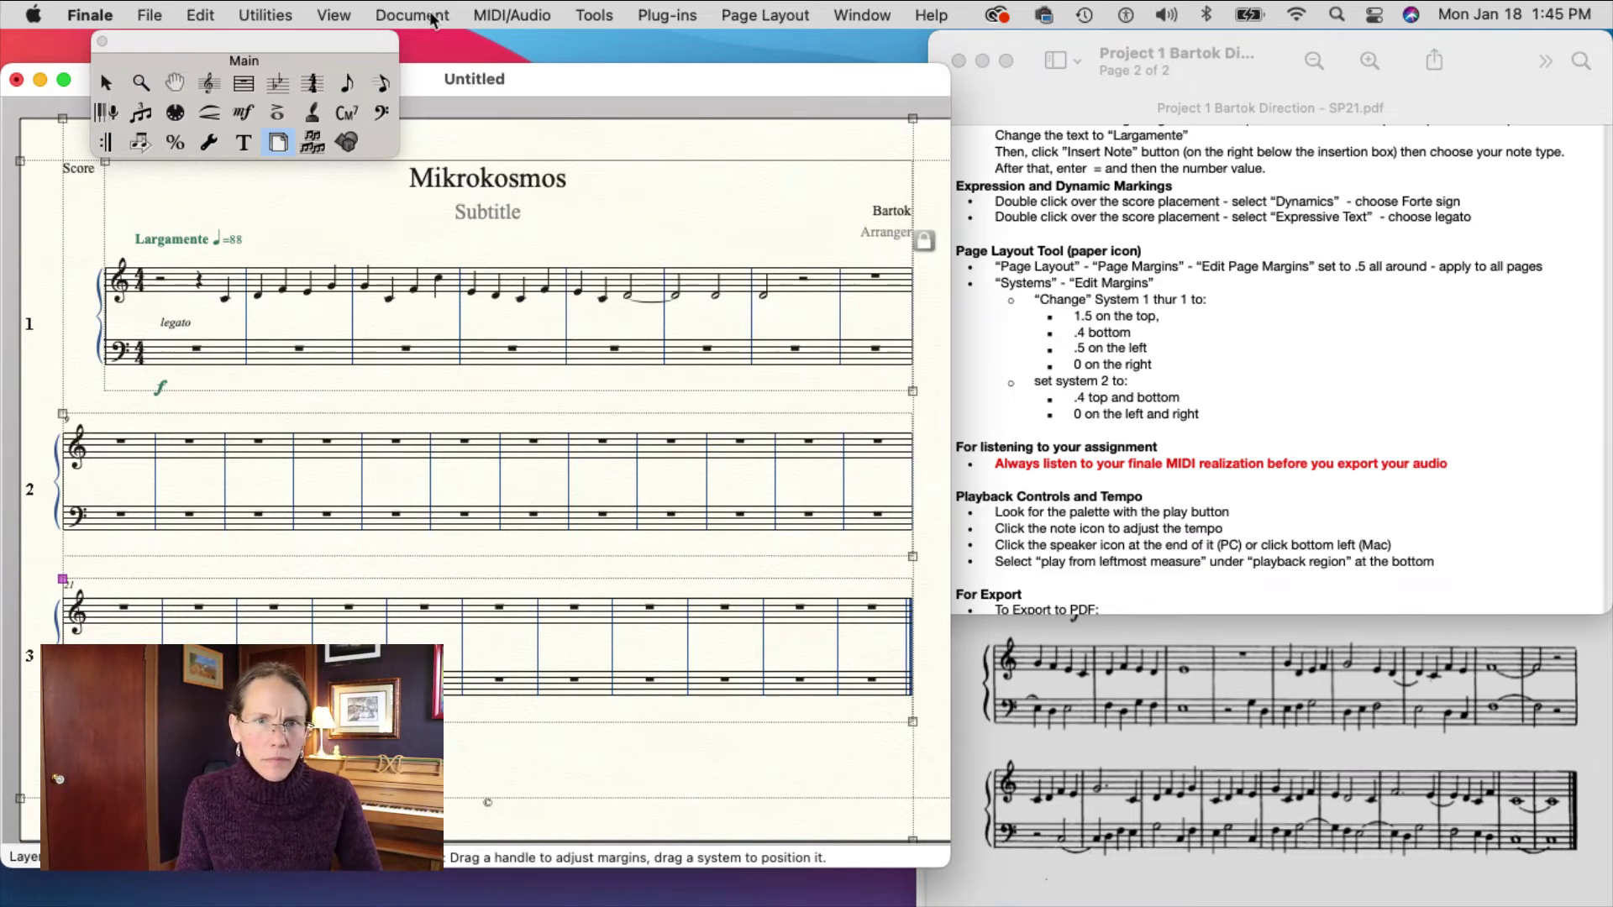
Open the system margin settings and limit the change to system 1 through 1.
click(766, 15)
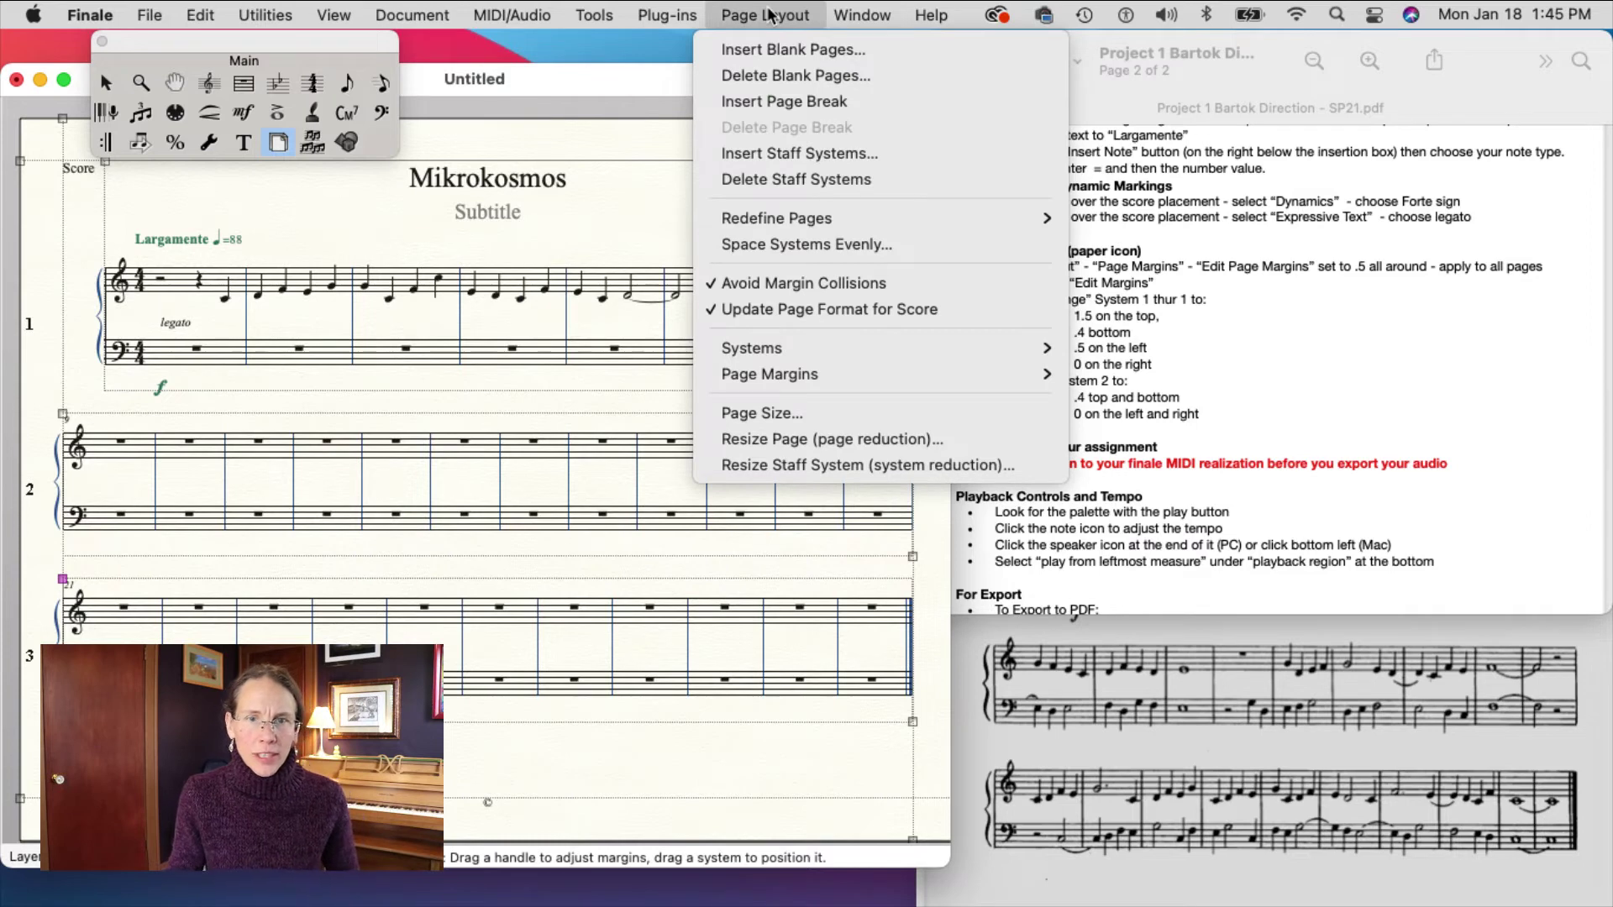
mouse_move(774, 357)
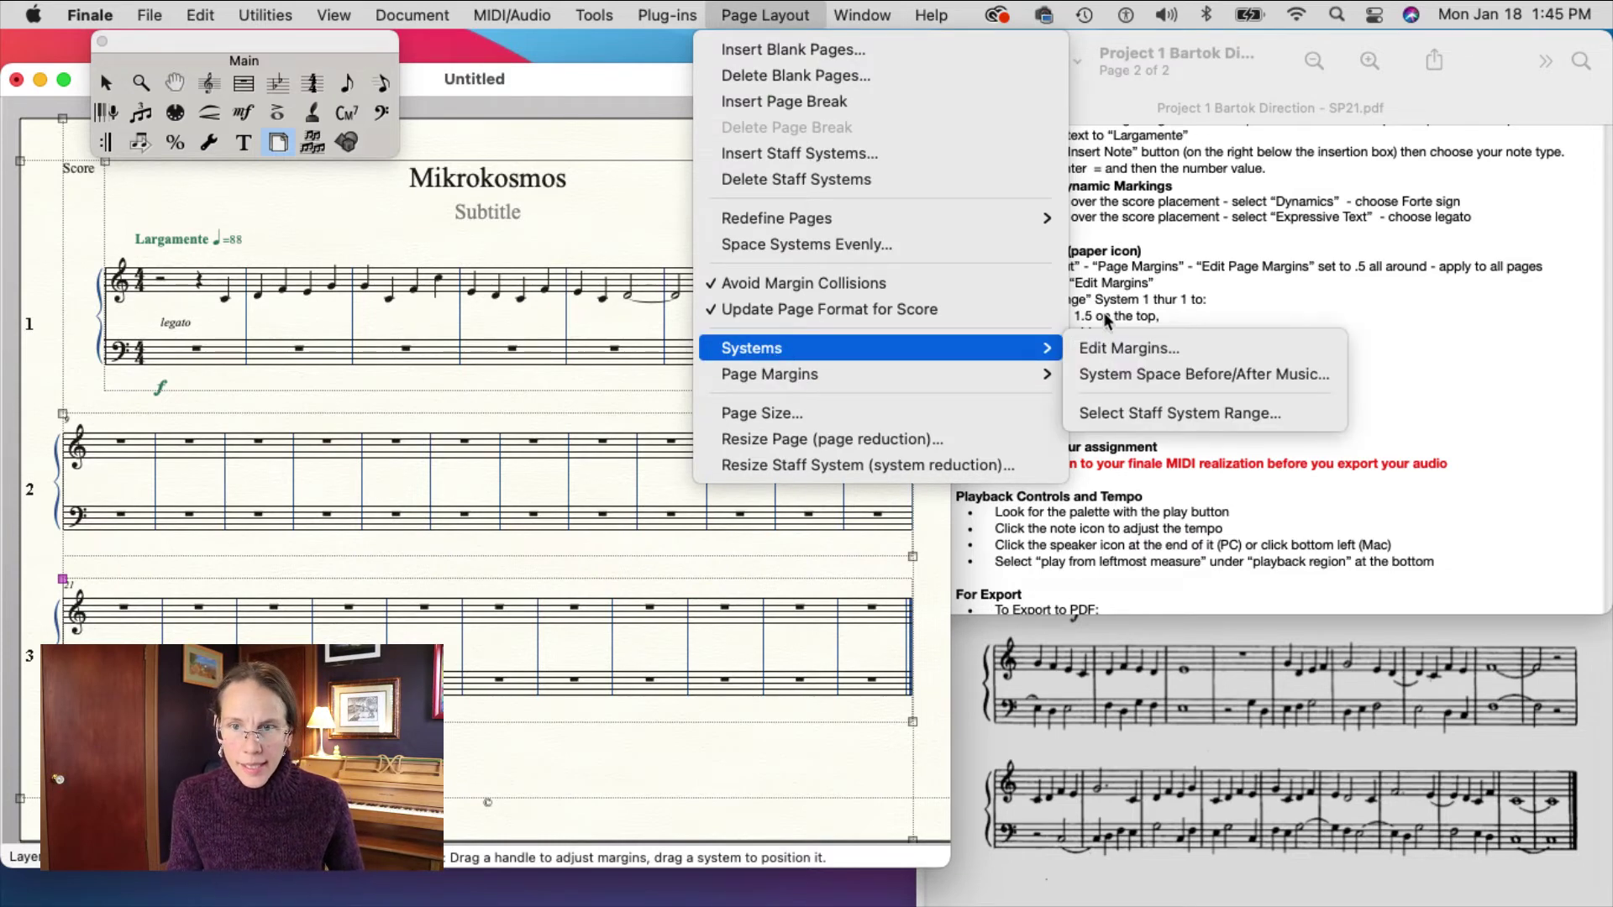
click(1139, 347)
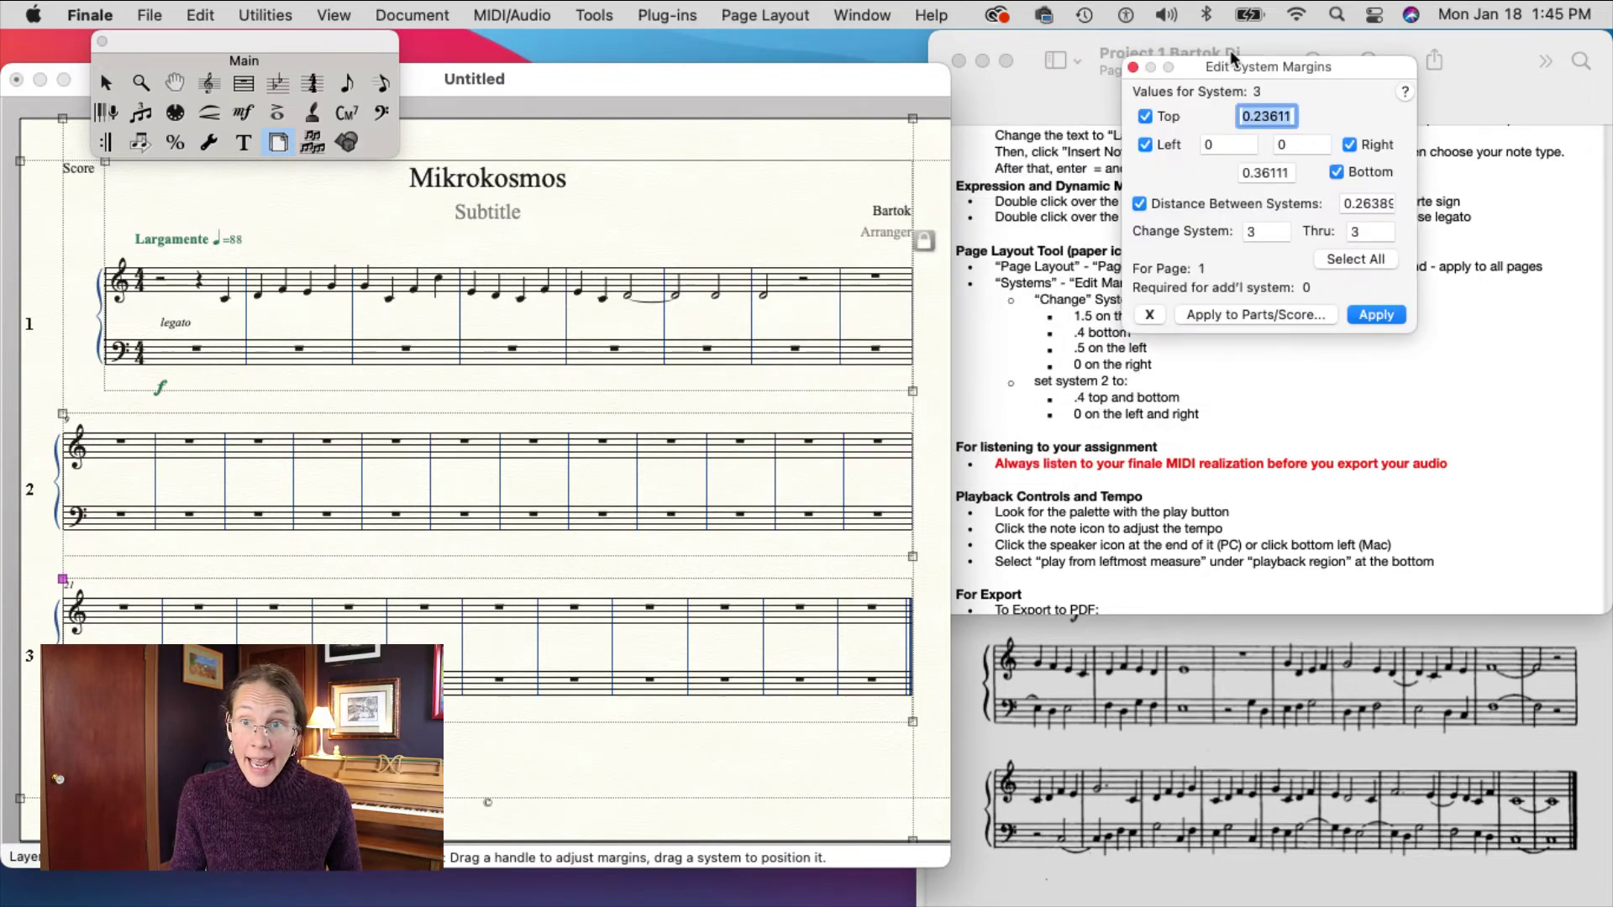
drag(1244, 67, 1328, 46)
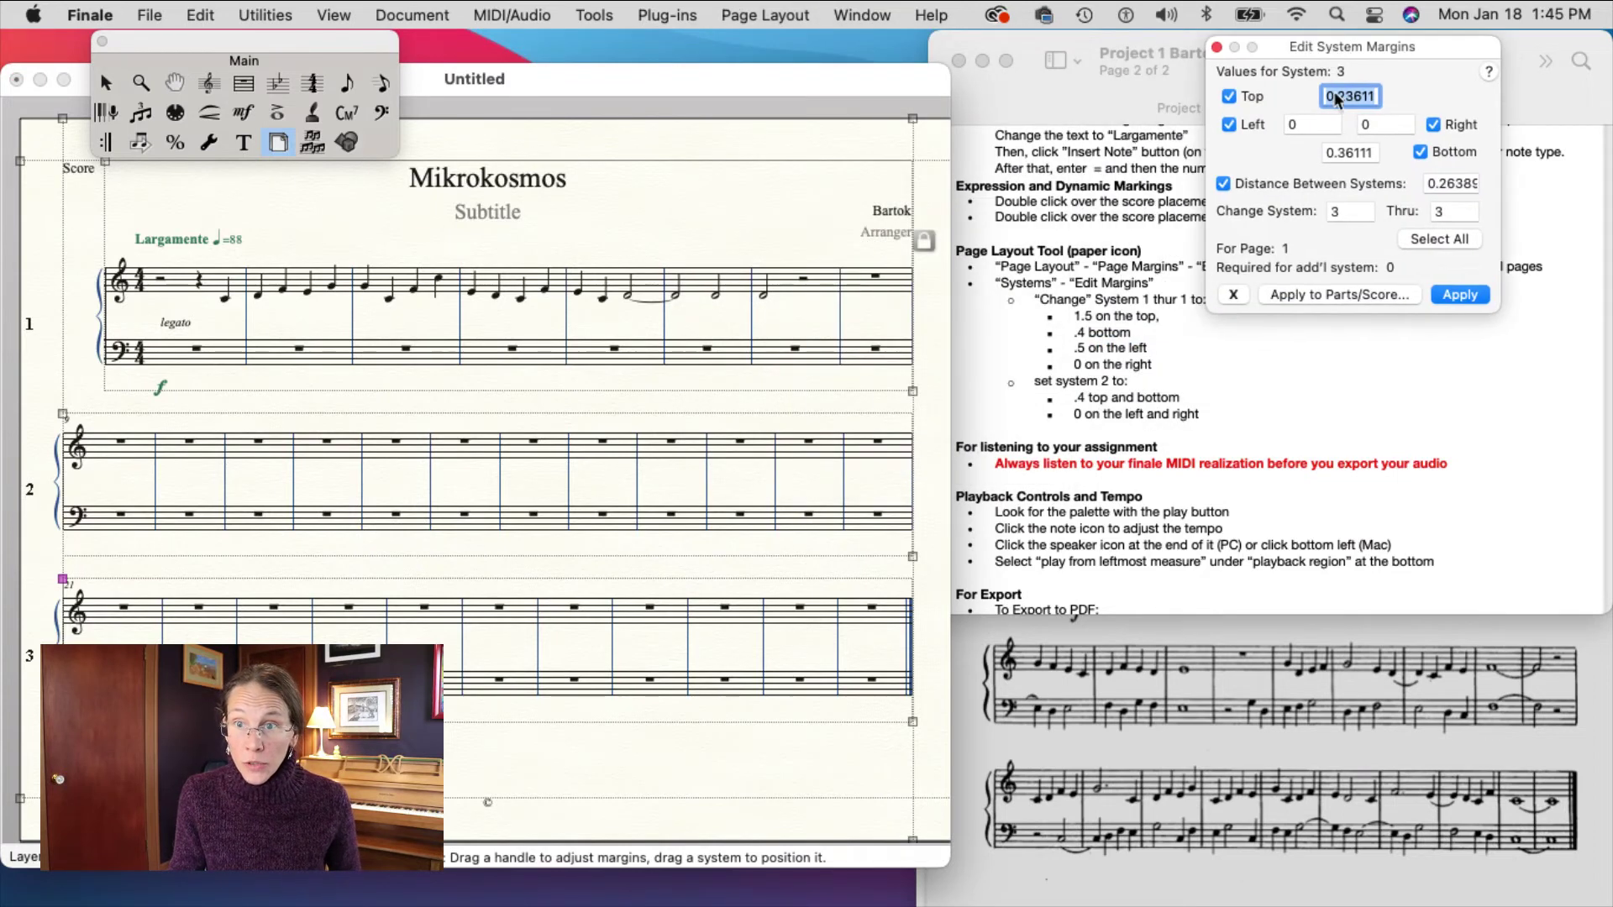
click(1349, 211)
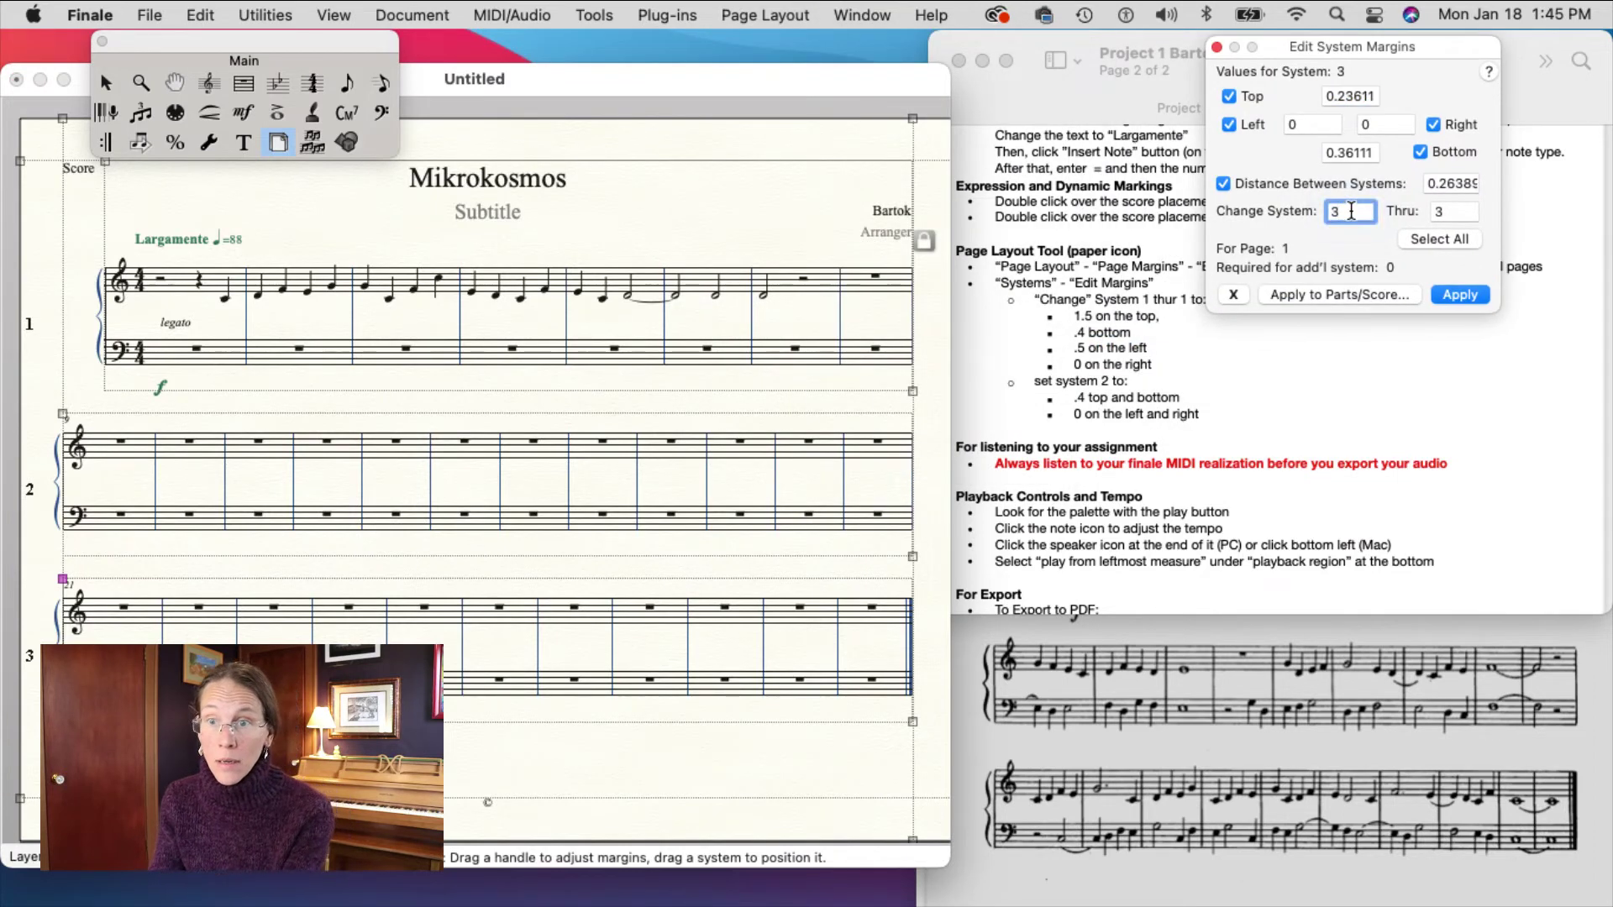
text(1)
key(Tab)
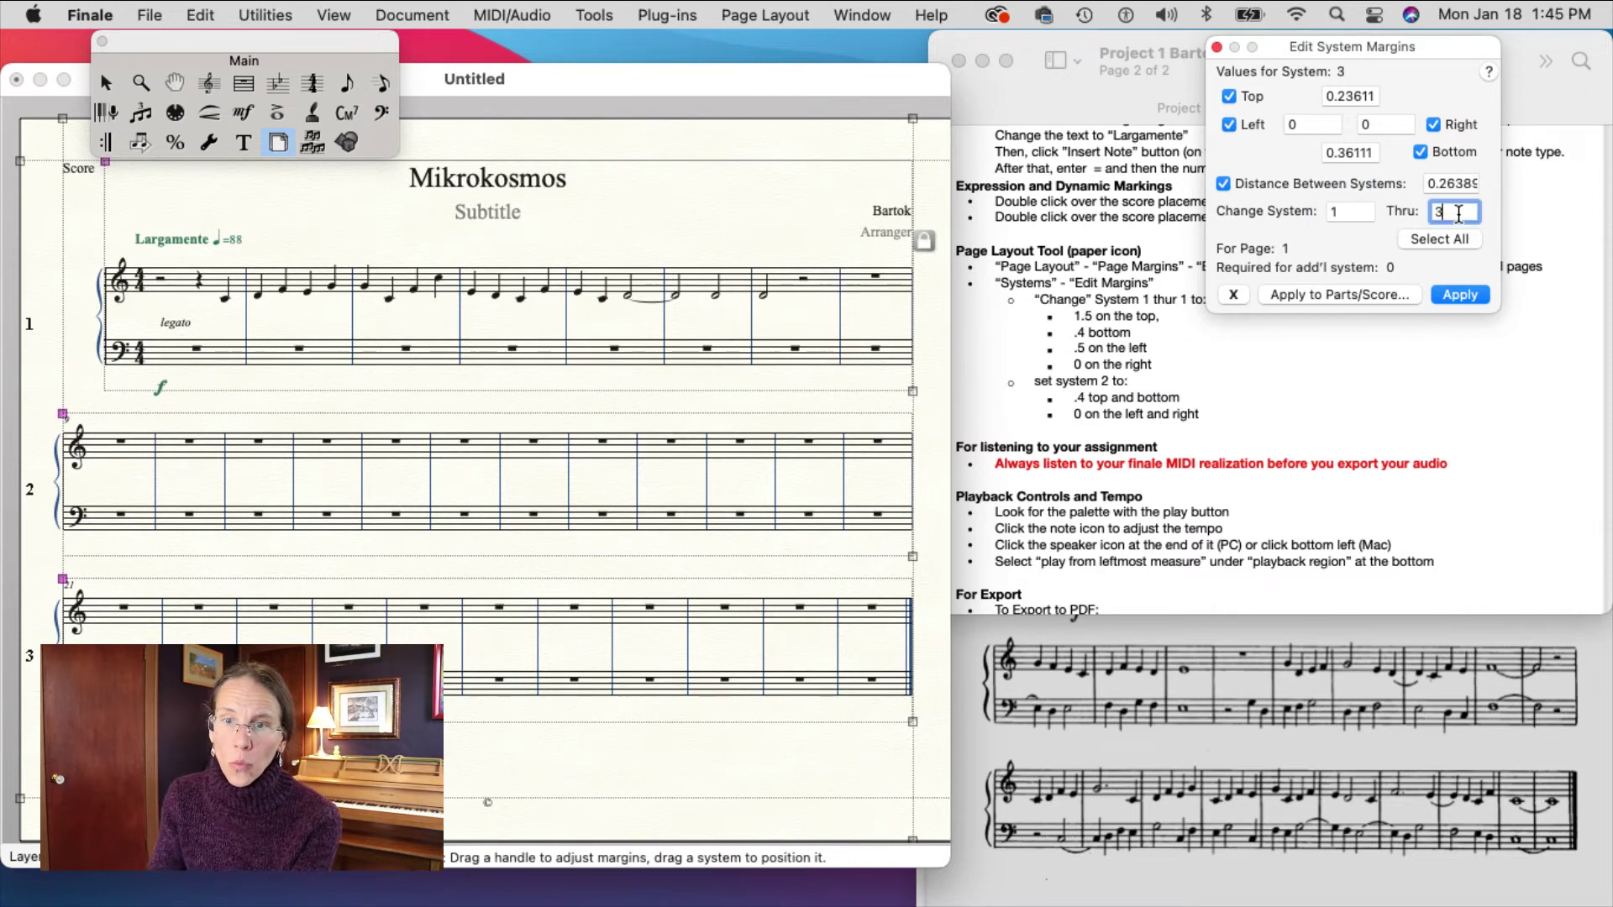
text(1)
Set the first system's top margin to 1.5, left margin to .5 and right margin to 0.
click(1328, 96)
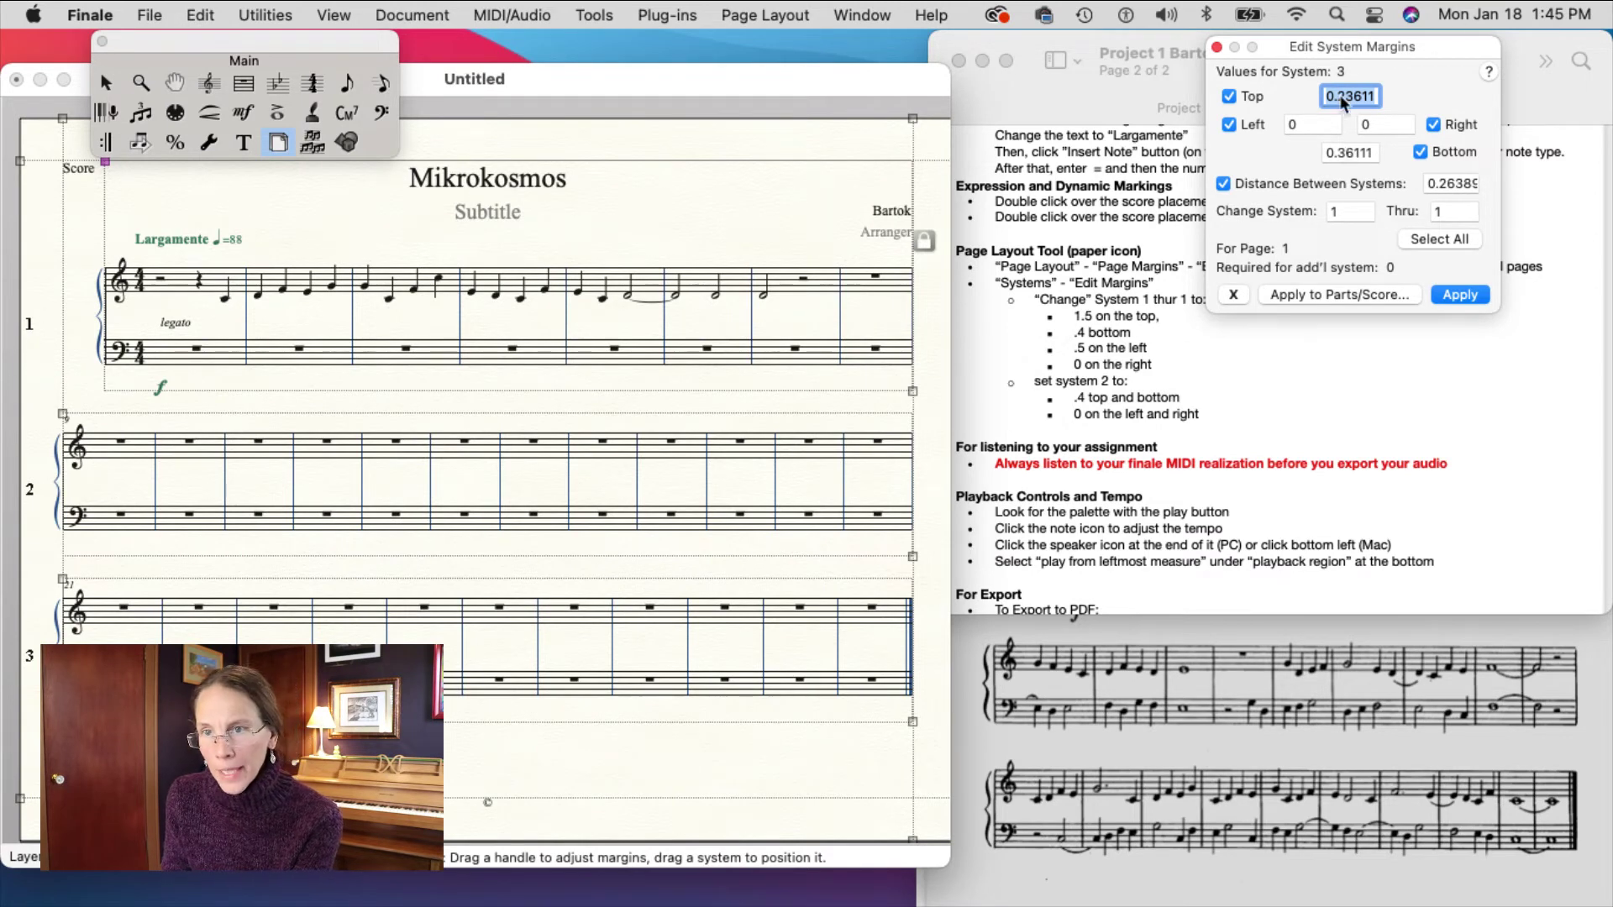
text(1)
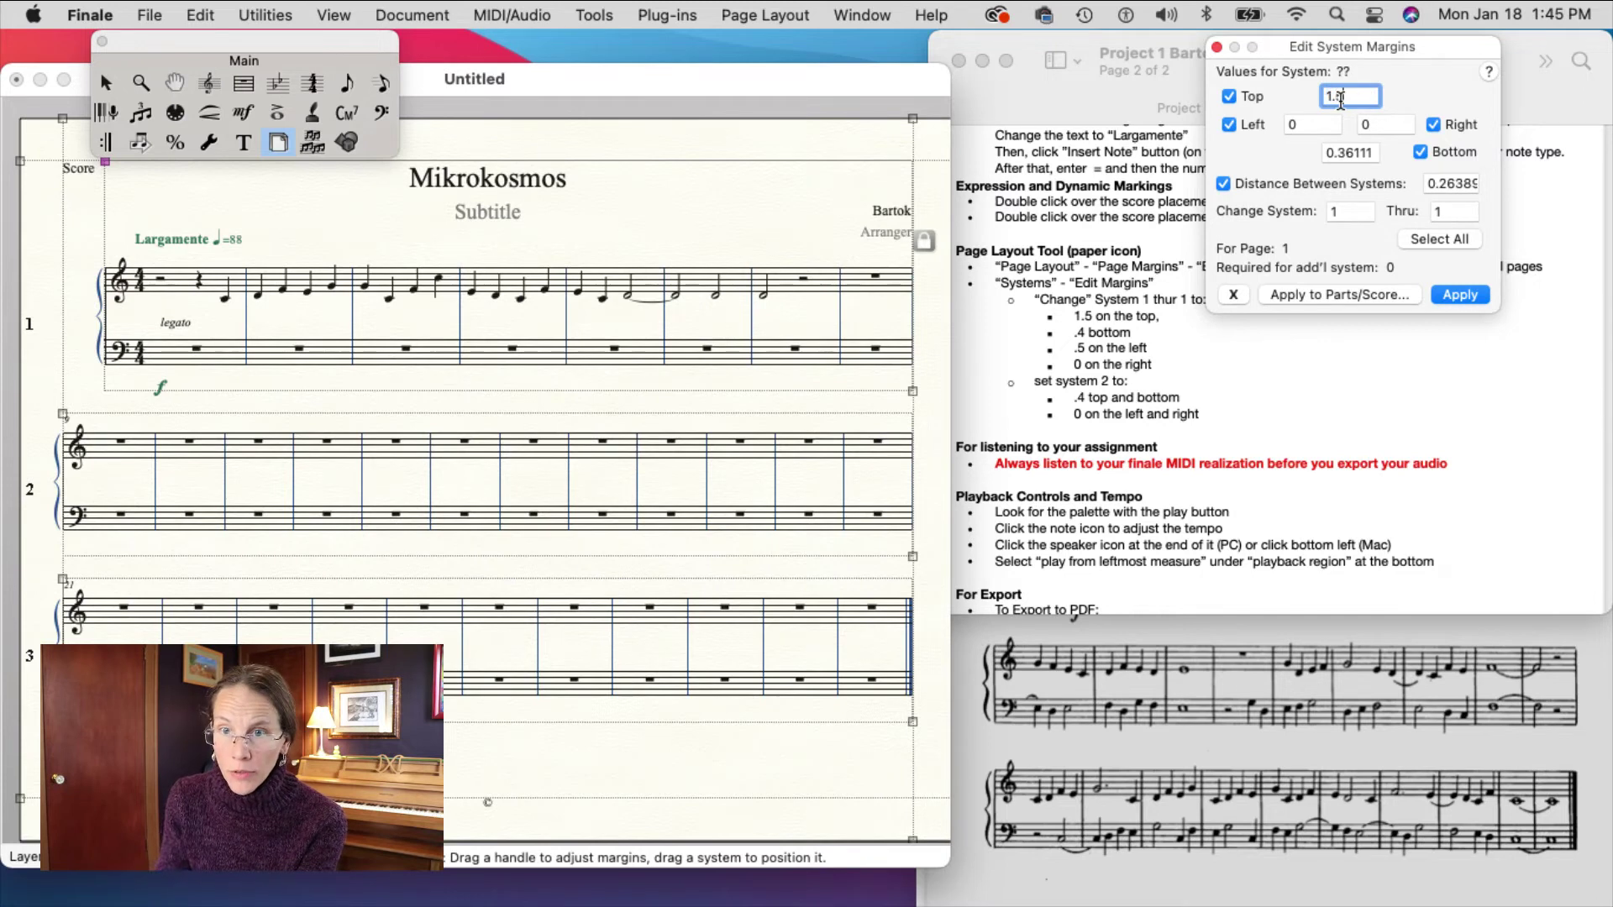
text(.5)
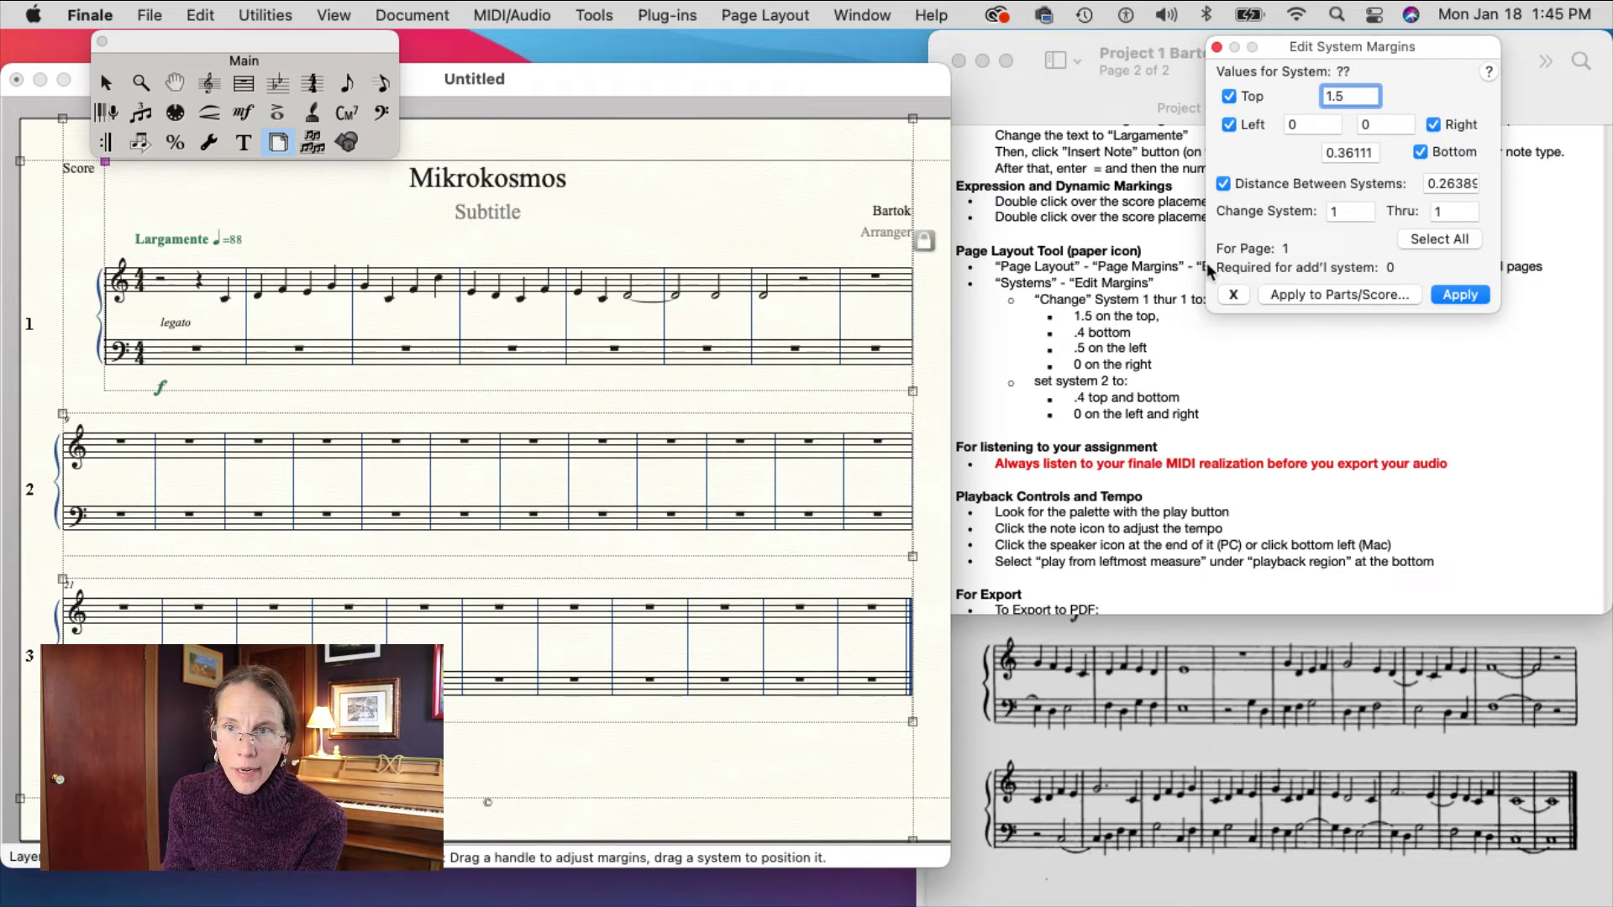
click(1309, 124)
key(BackSpace)
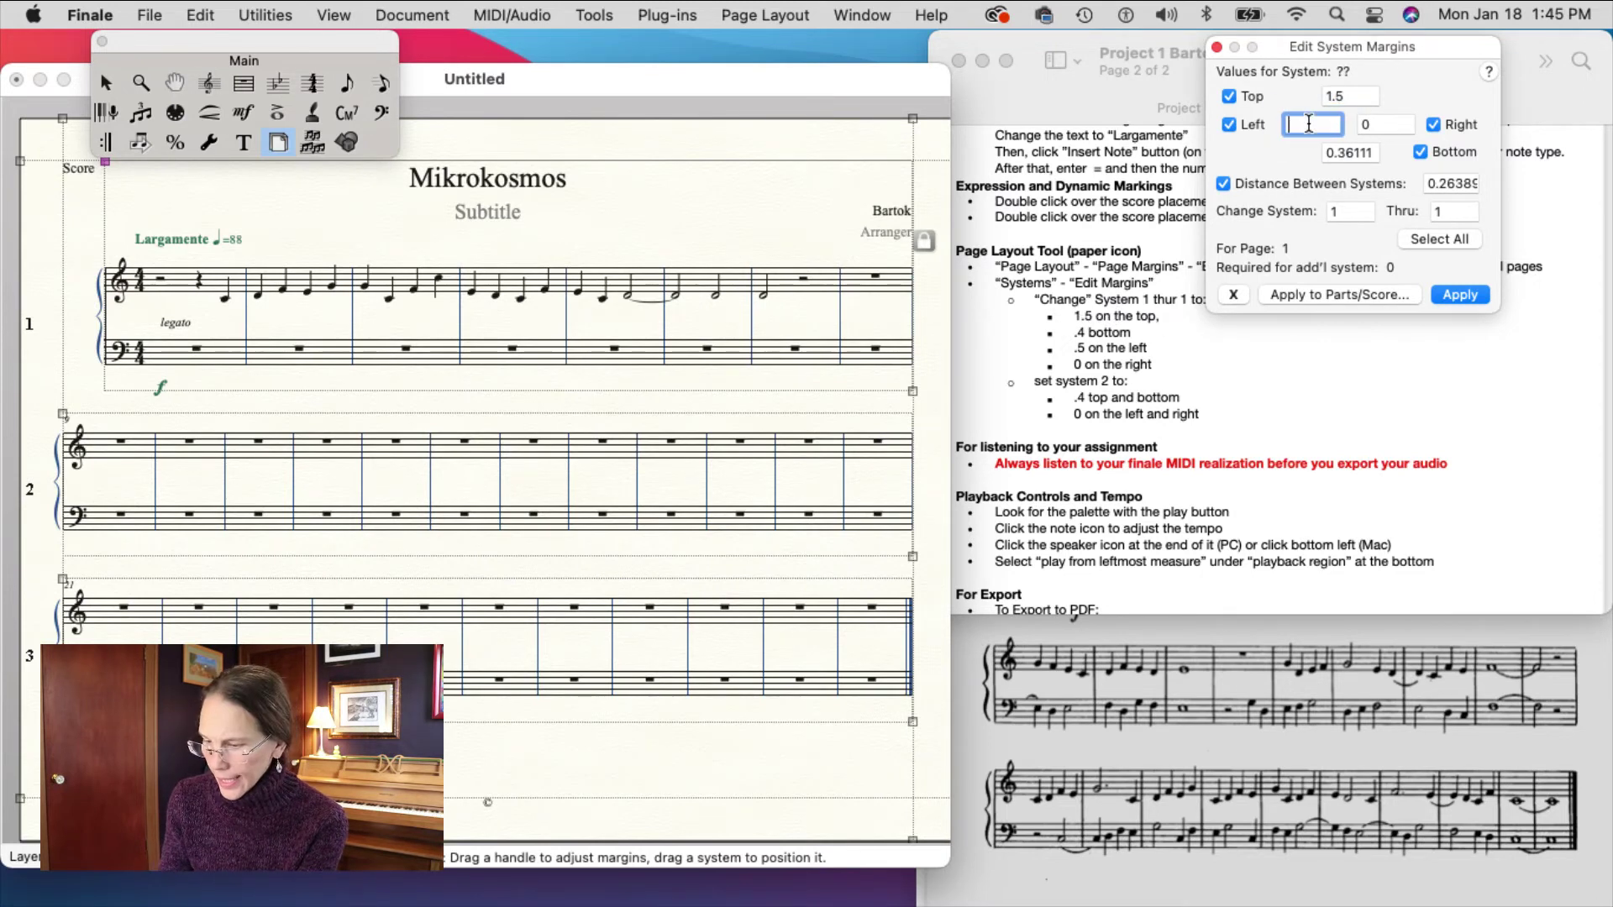
text(.4)
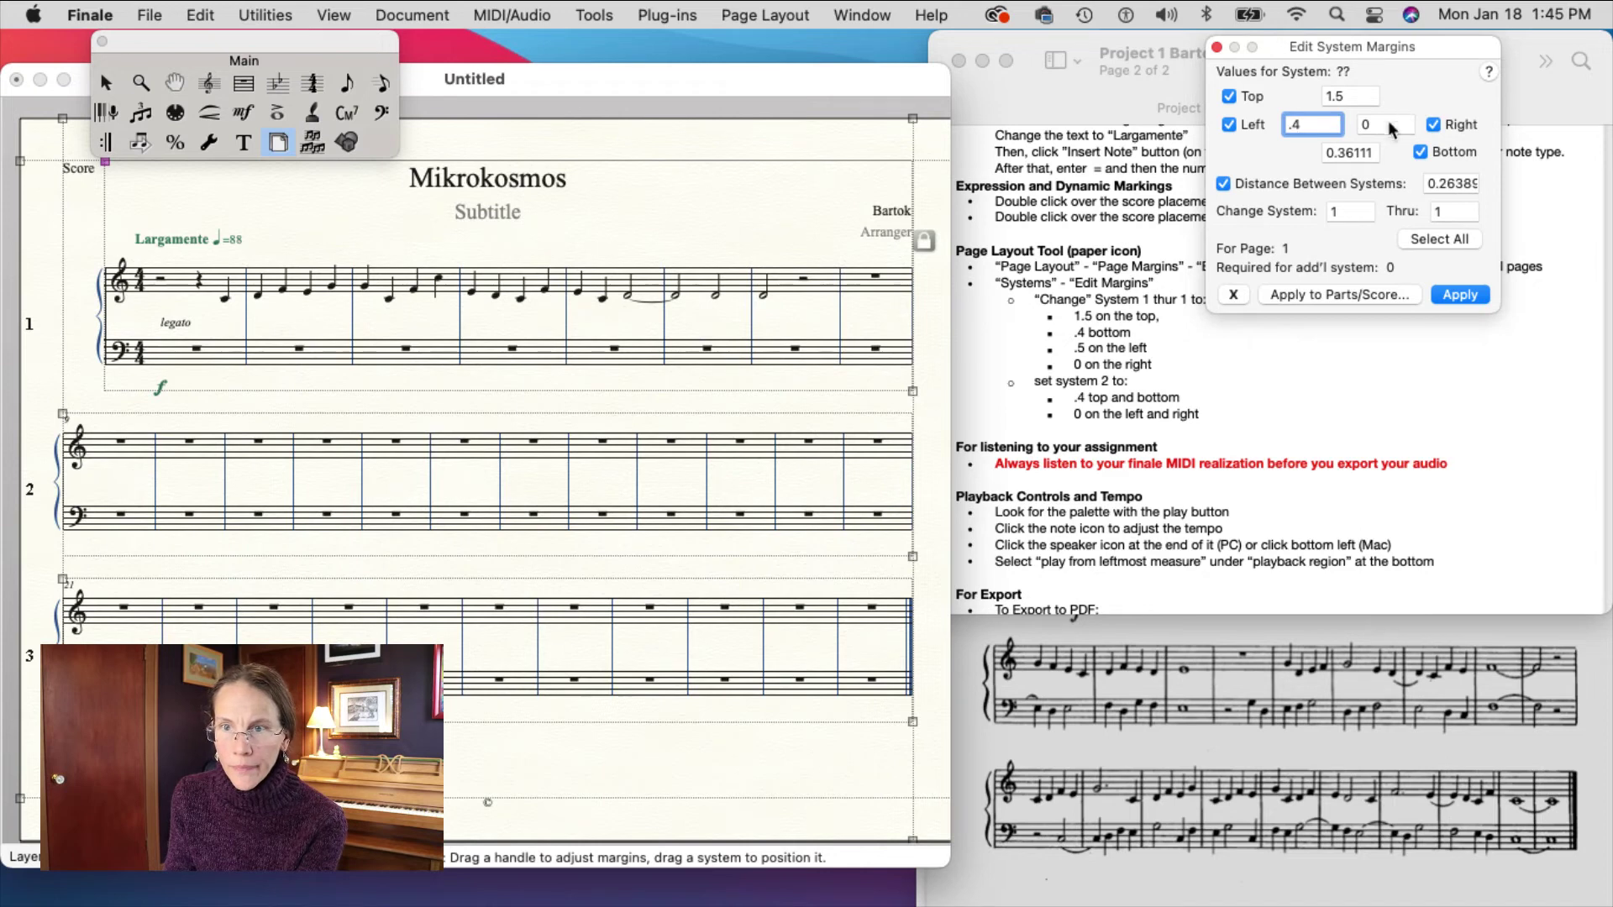
click(1379, 124)
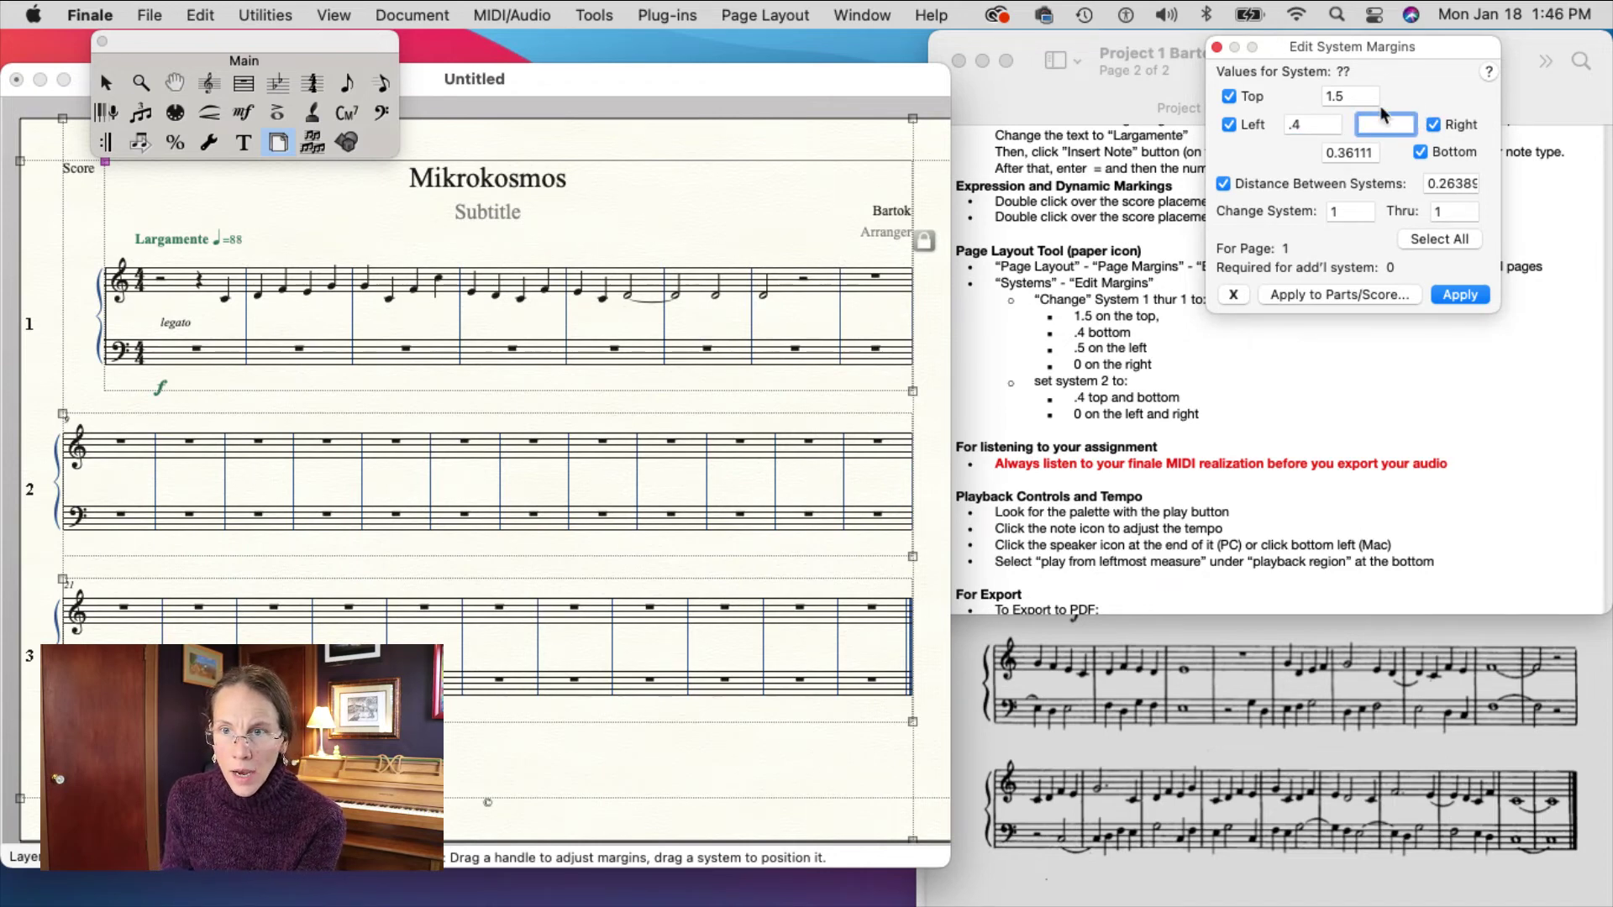
click(1316, 122)
text(5)
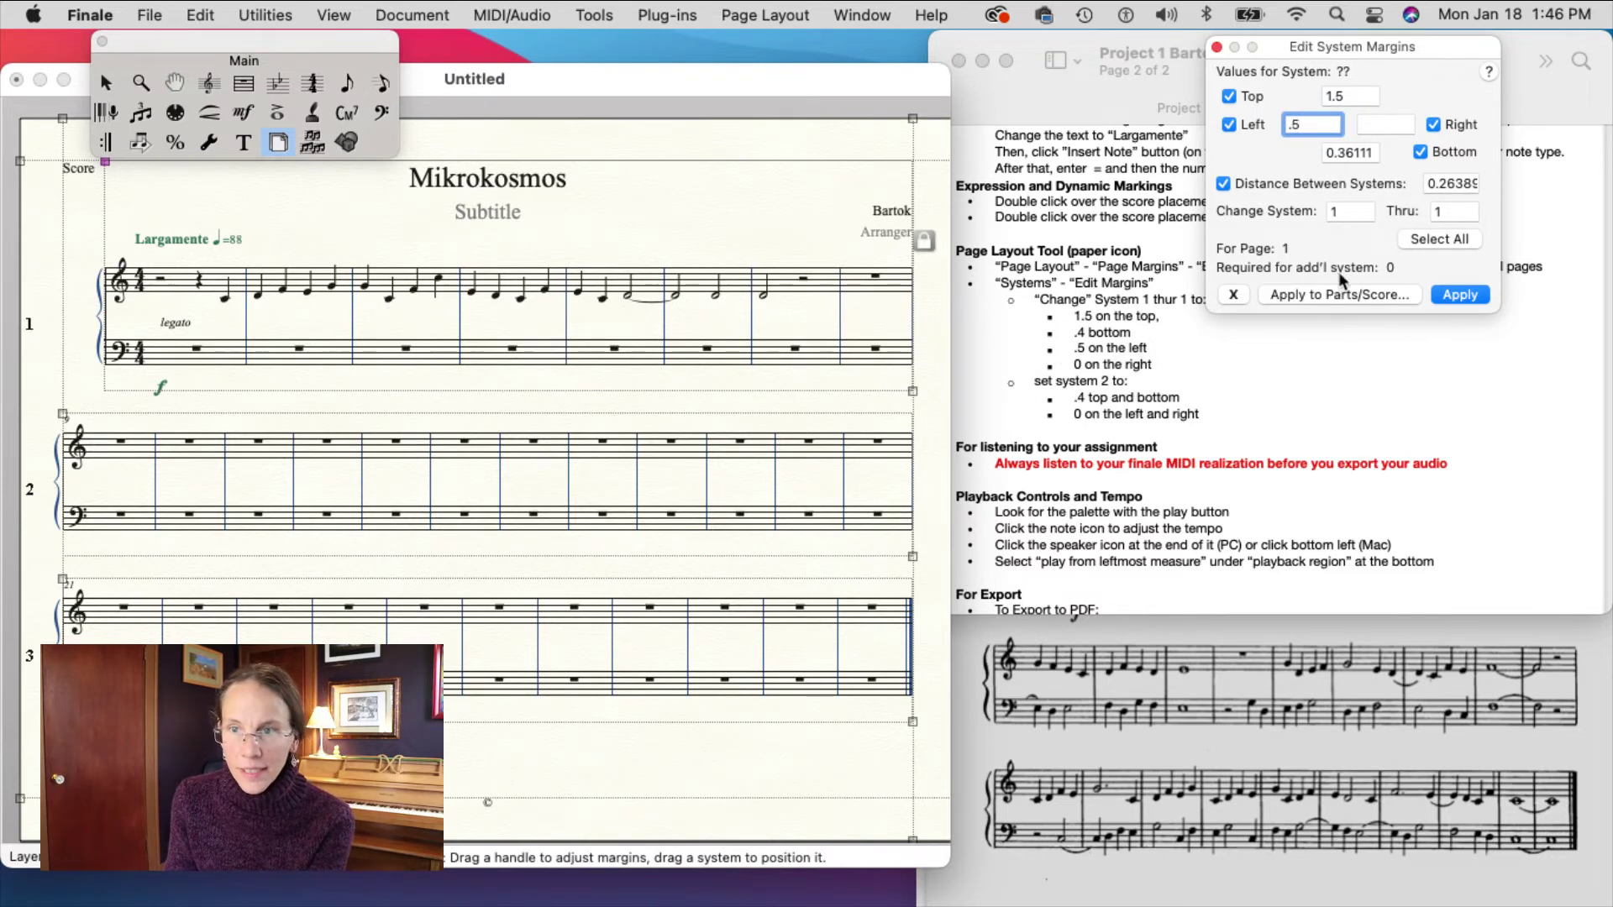
click(1389, 124)
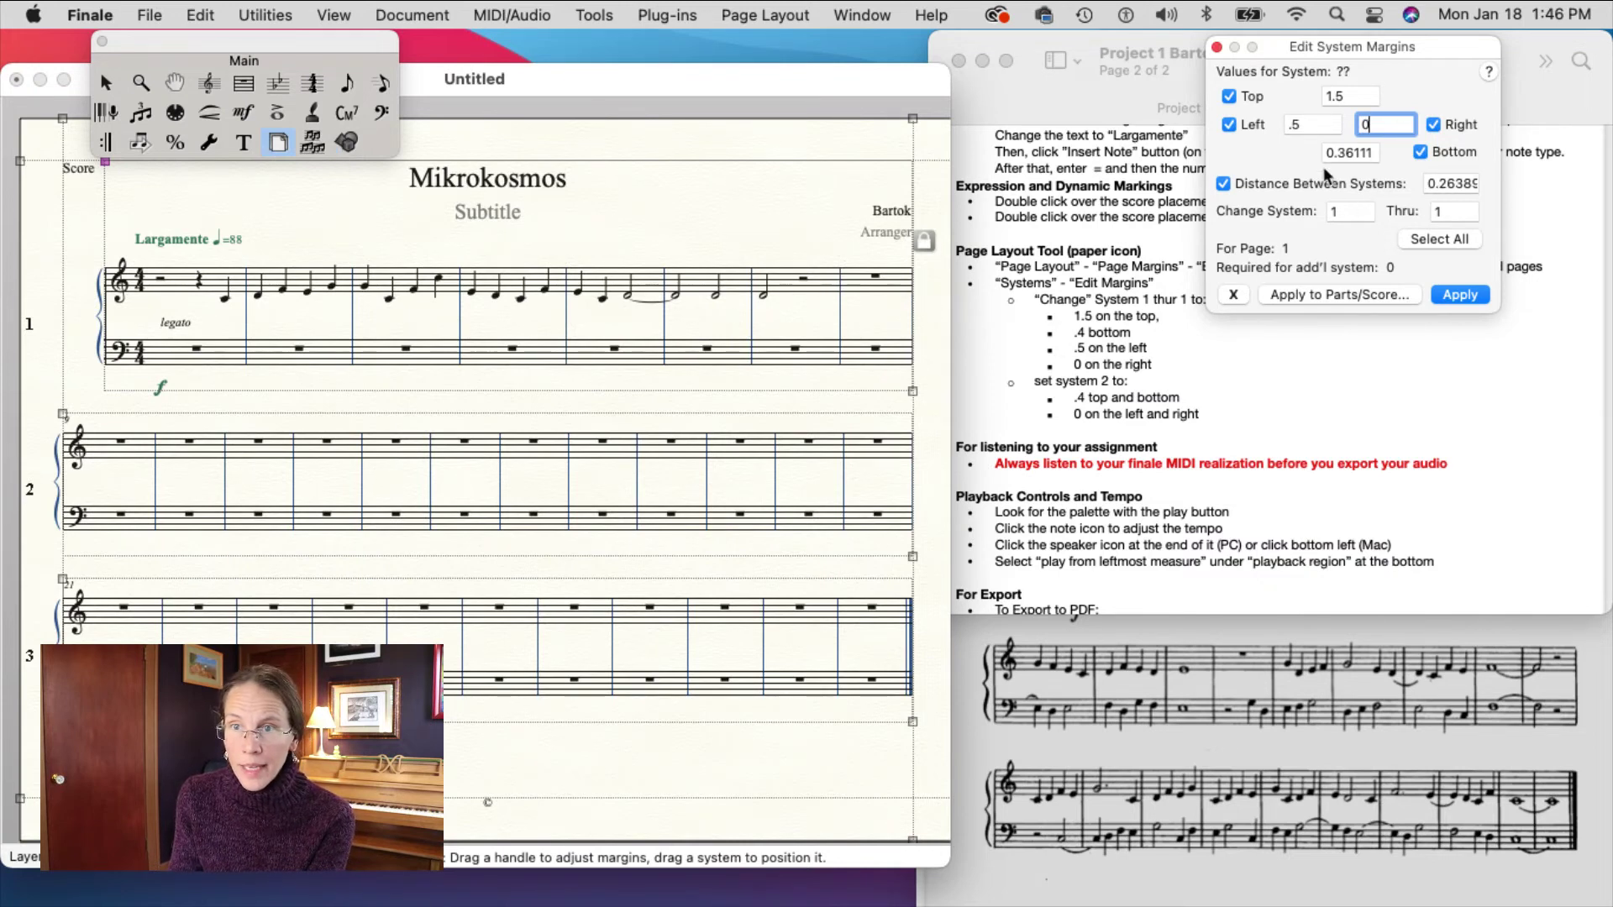
Set the first system's bottom margin to .4 and apply the system margins.
double_click(1343, 152)
text(0)
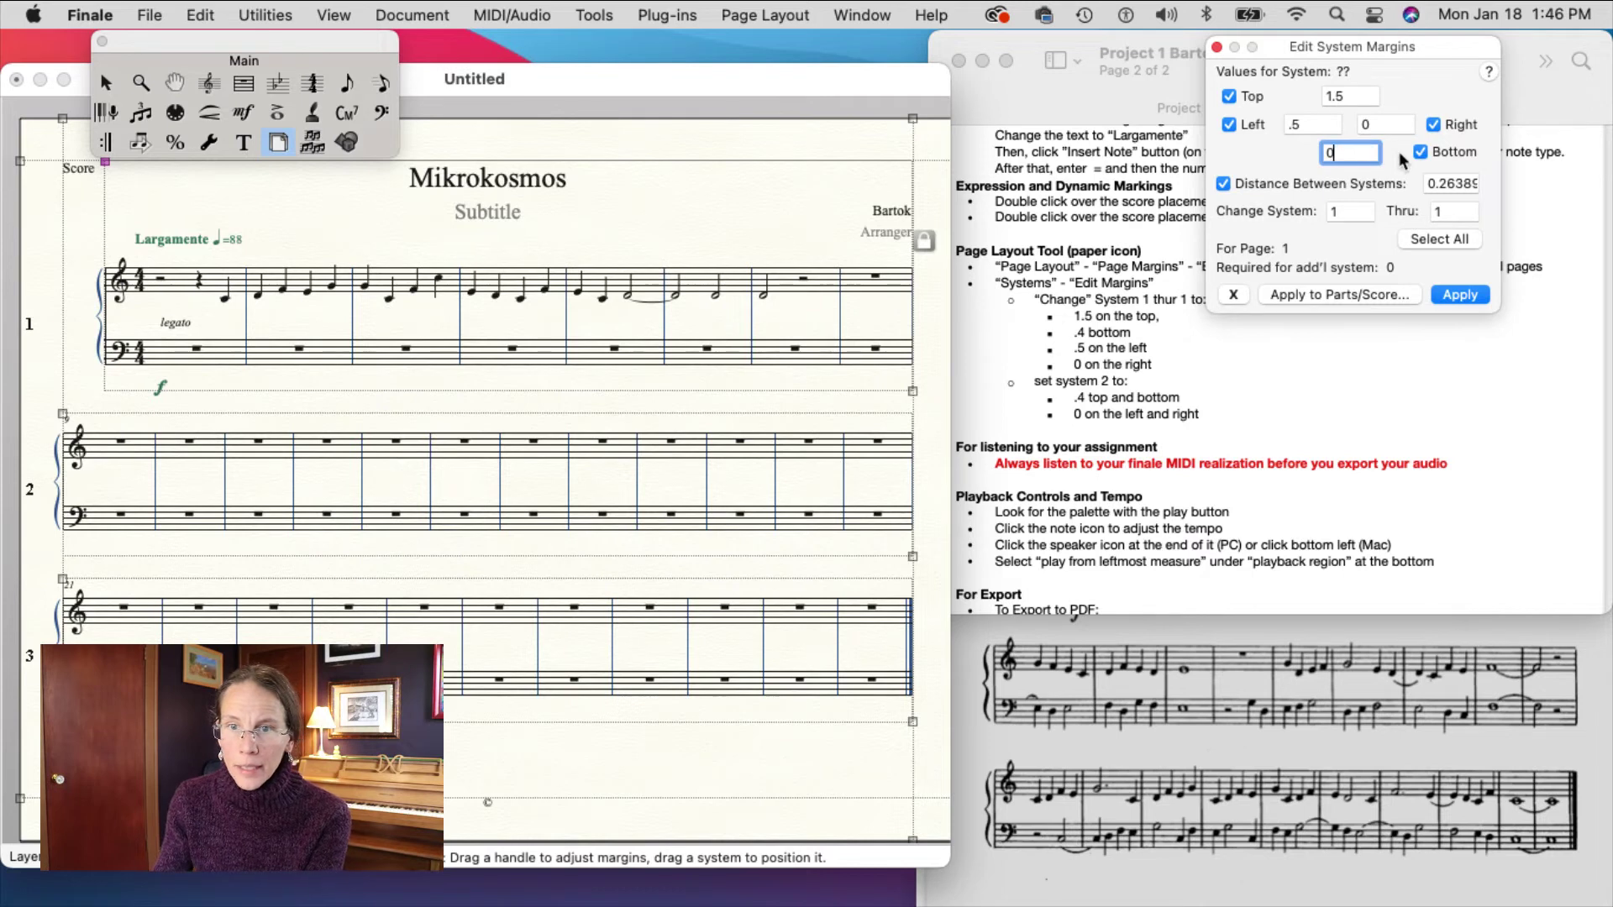
key(BackSpace)
text(.4)
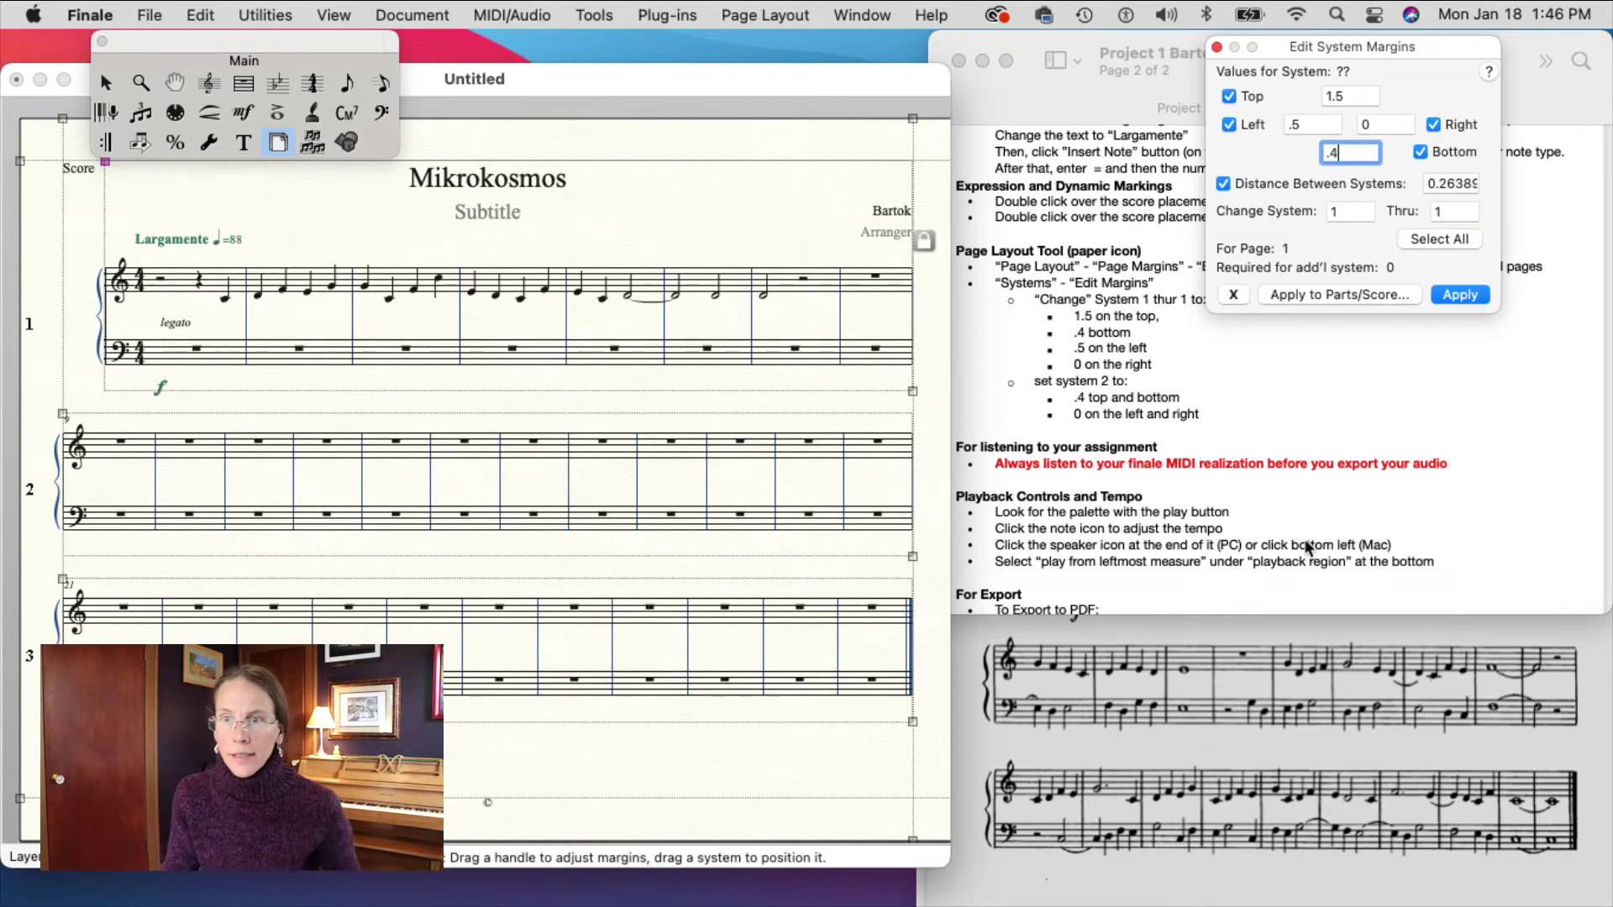
click(1461, 293)
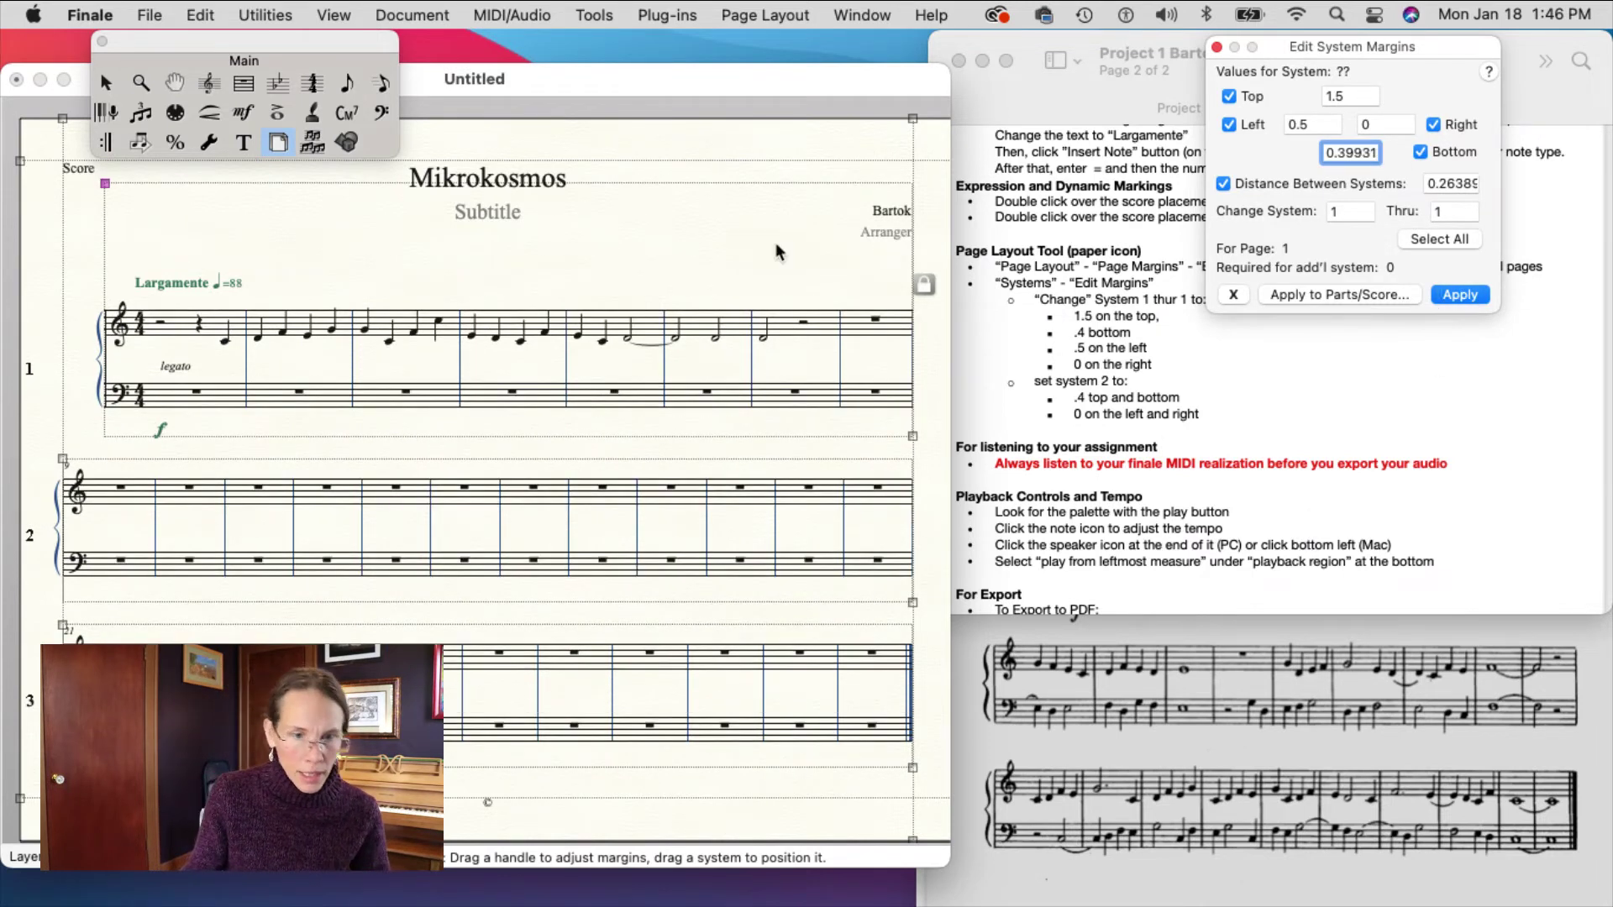
Move the Subtitle text and the Mikrokosmos title slightly down, closer to the first system.
click(105, 82)
drag(488, 212, 494, 239)
drag(502, 180, 508, 203)
click(730, 231)
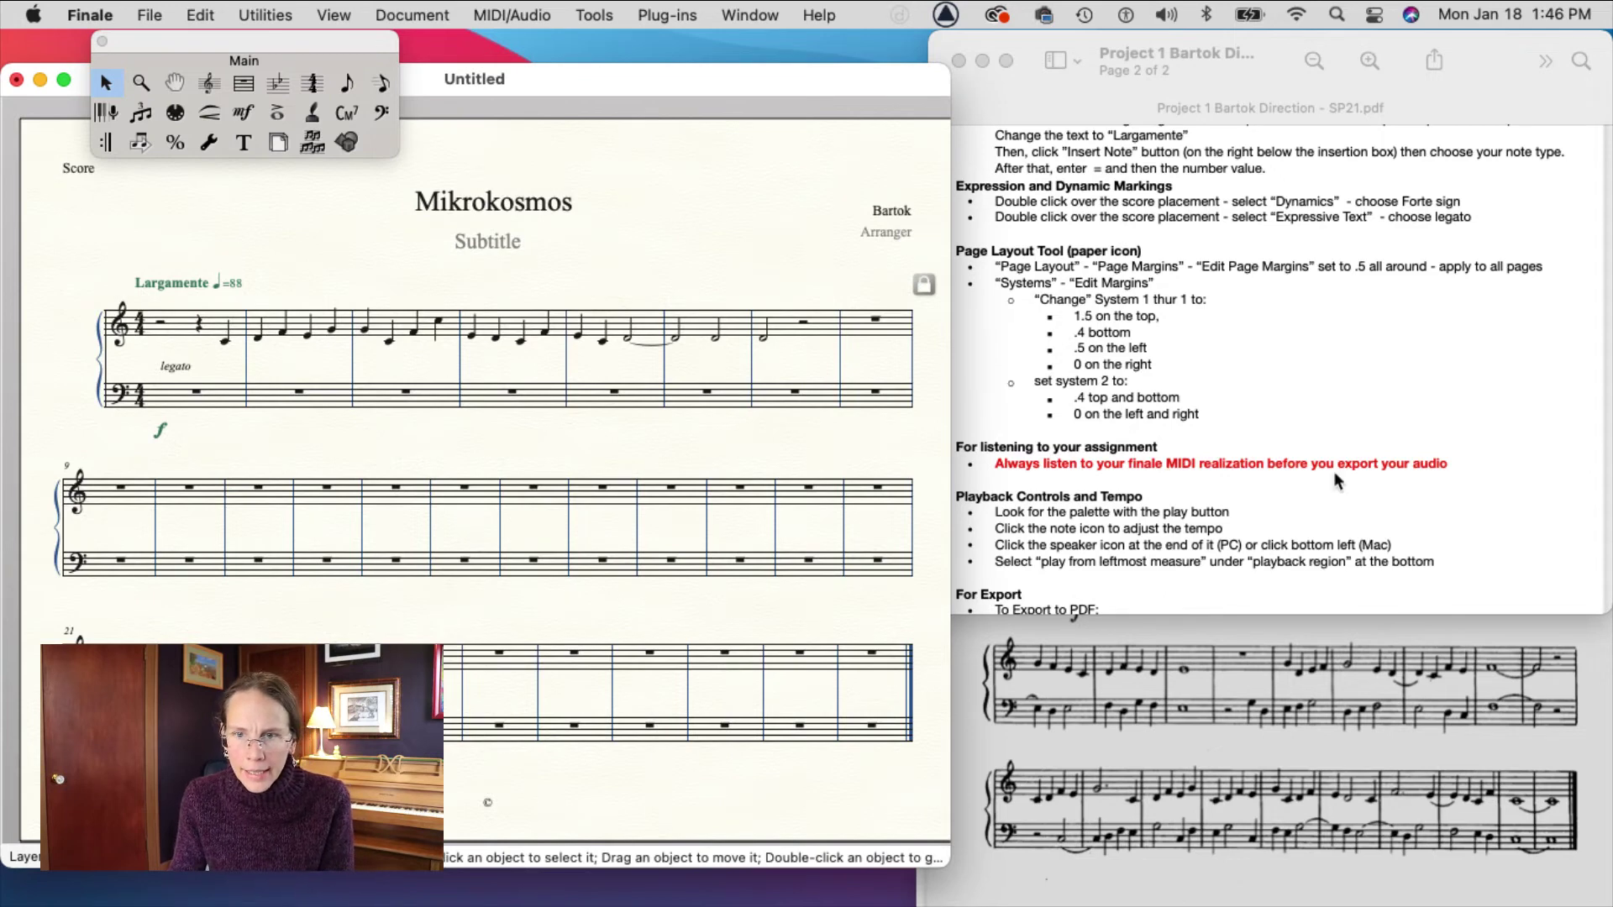
Review the remaining directions and the Bartok reference score in the PDFs, and activate the Speedy Entry Tool in the Finale score.
scroll(1338, 482, down, 4)
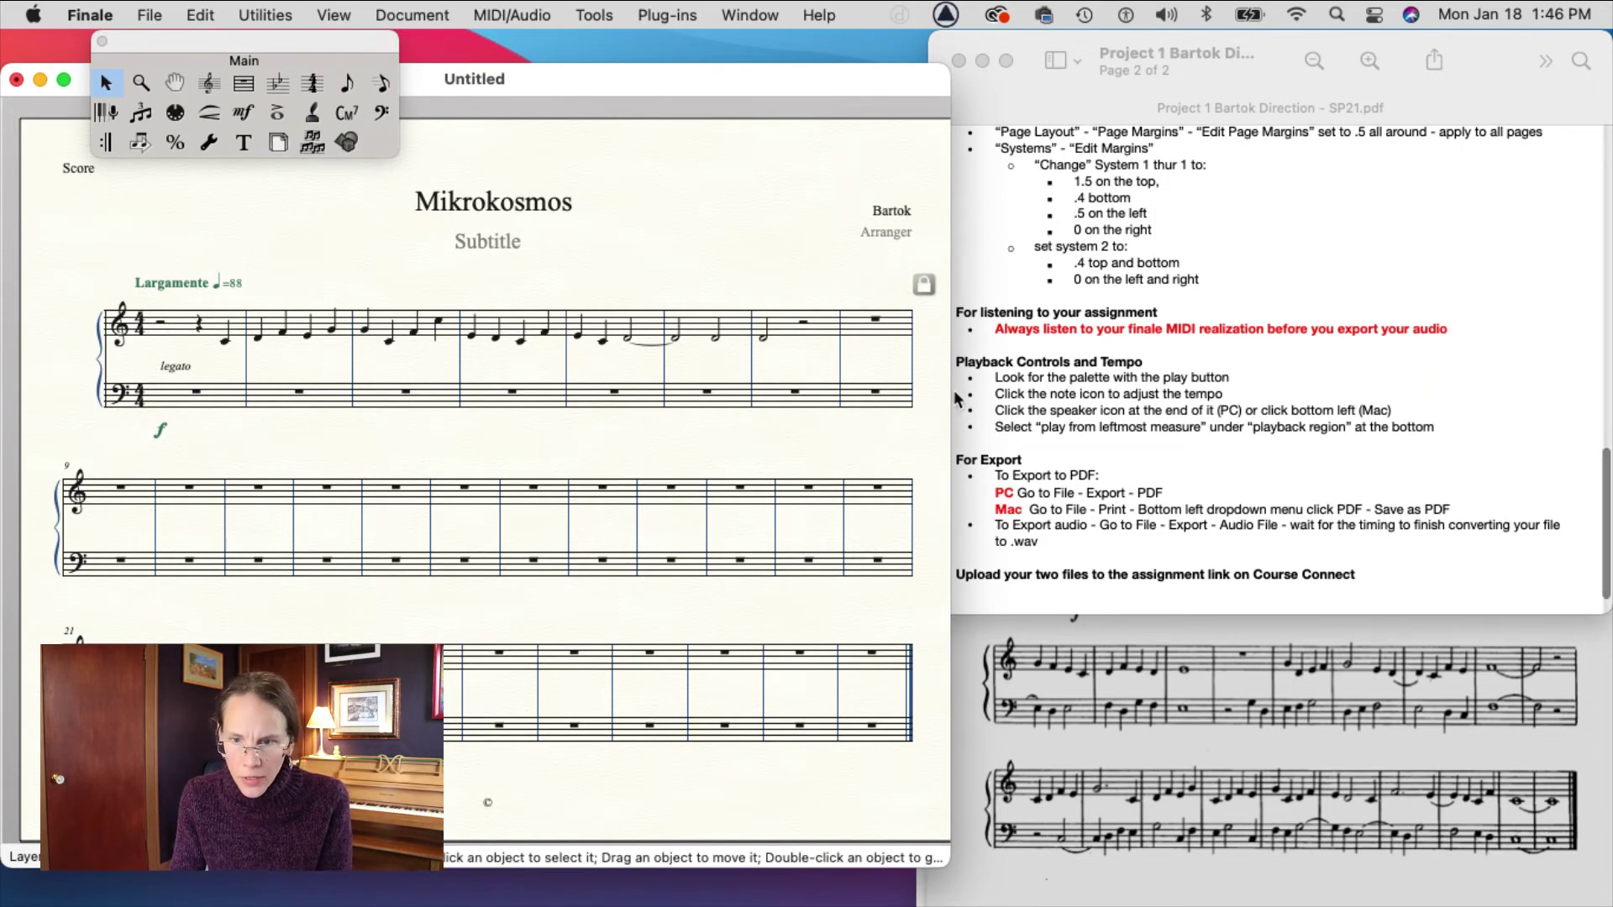
click(1198, 689)
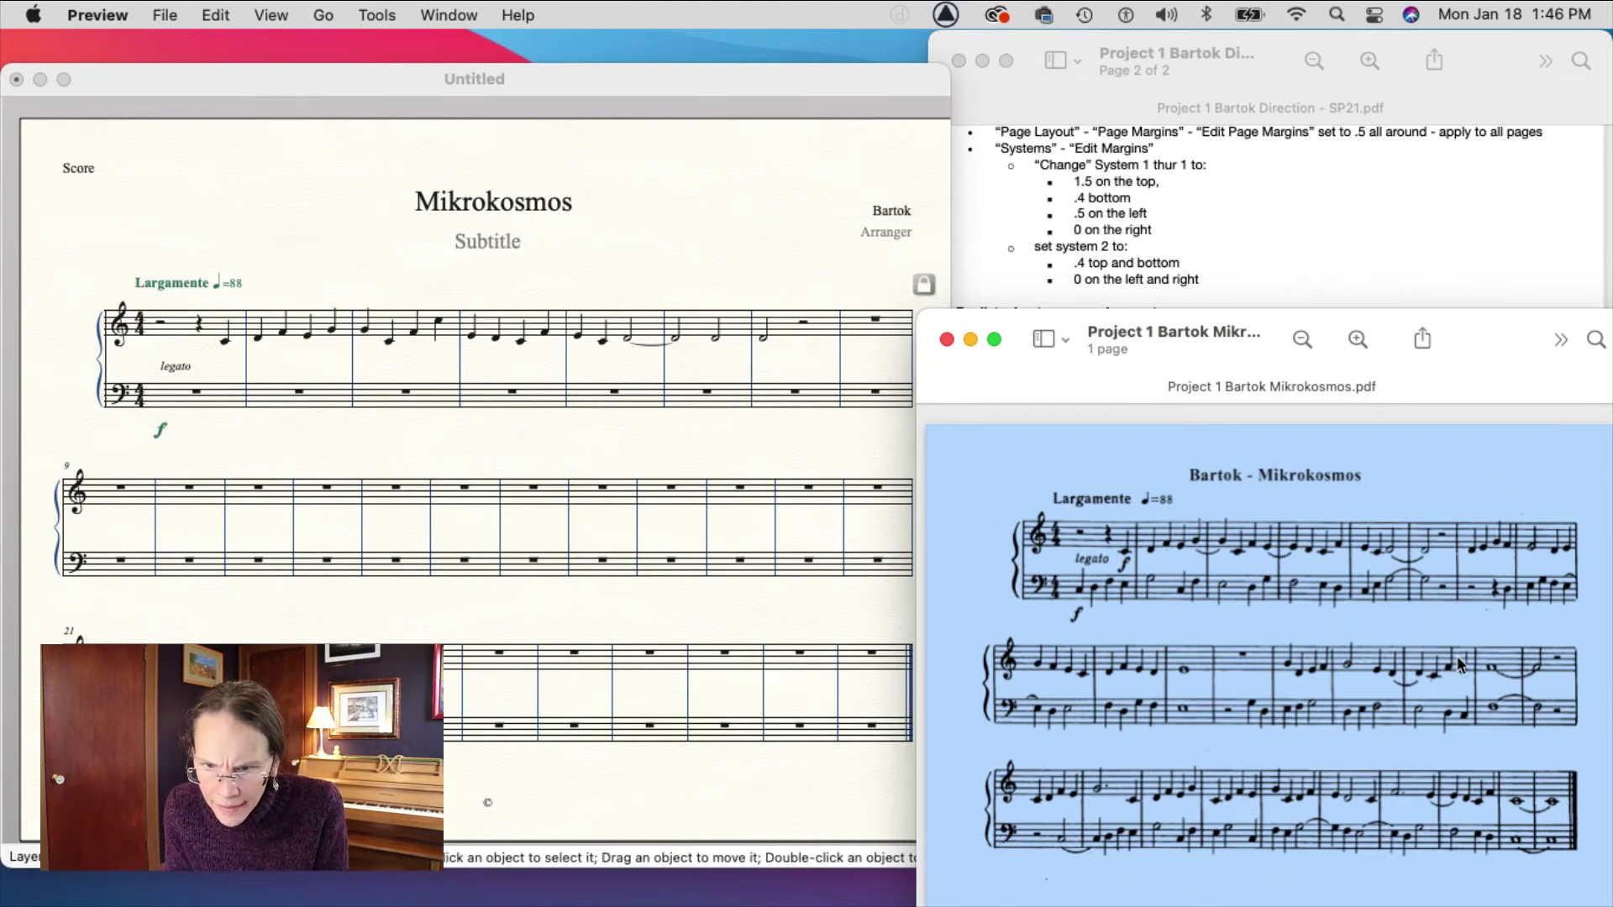
click(1401, 790)
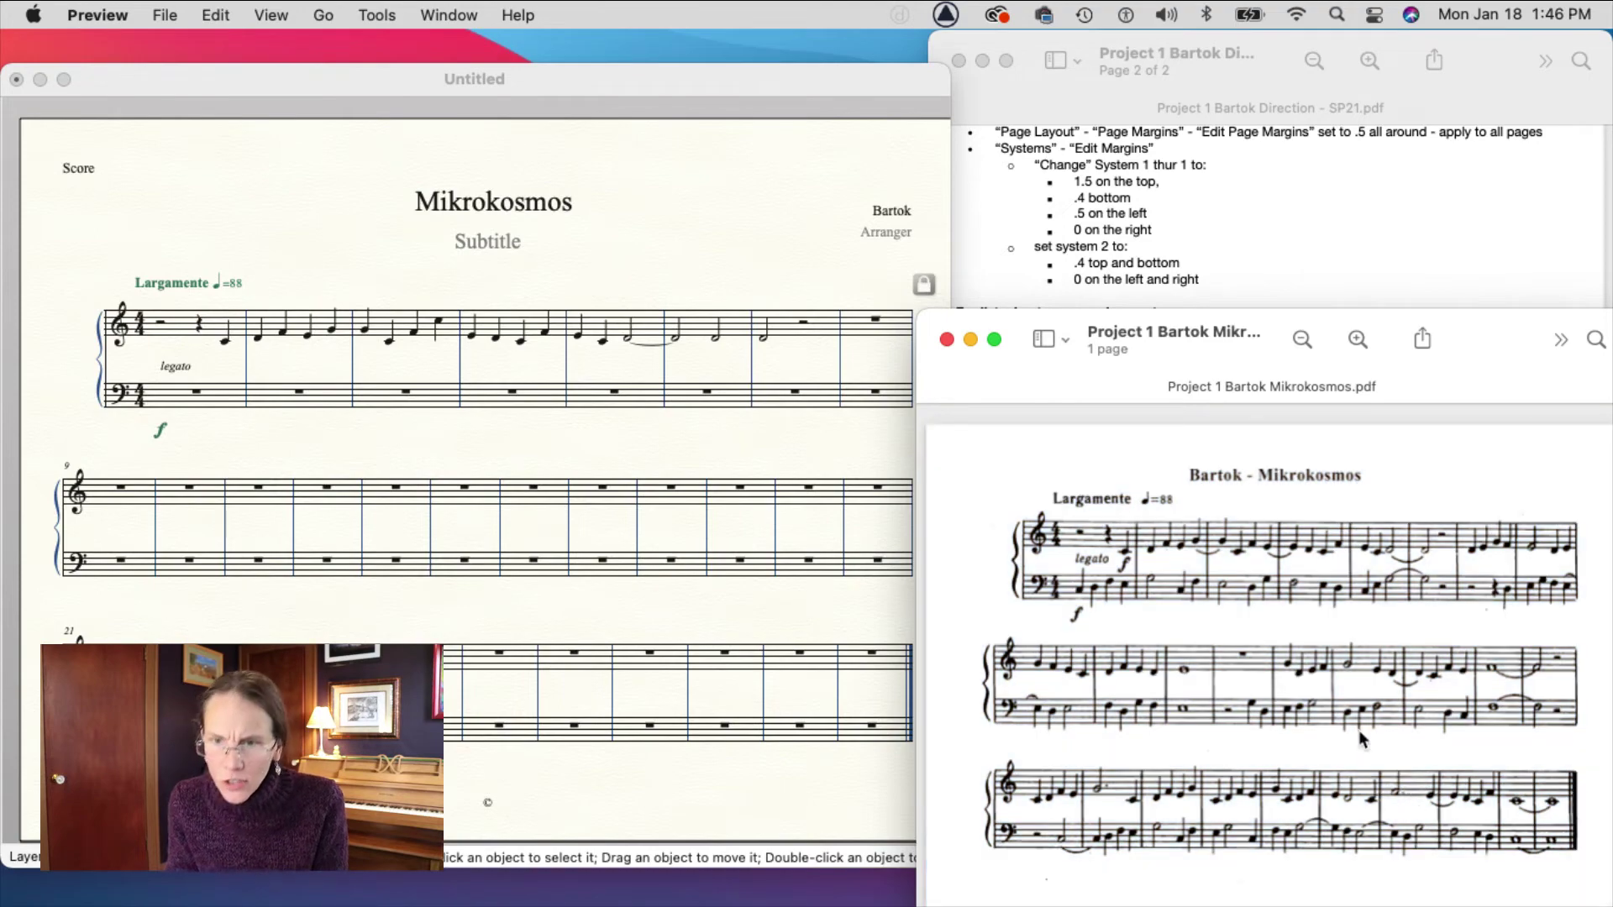
click(1293, 235)
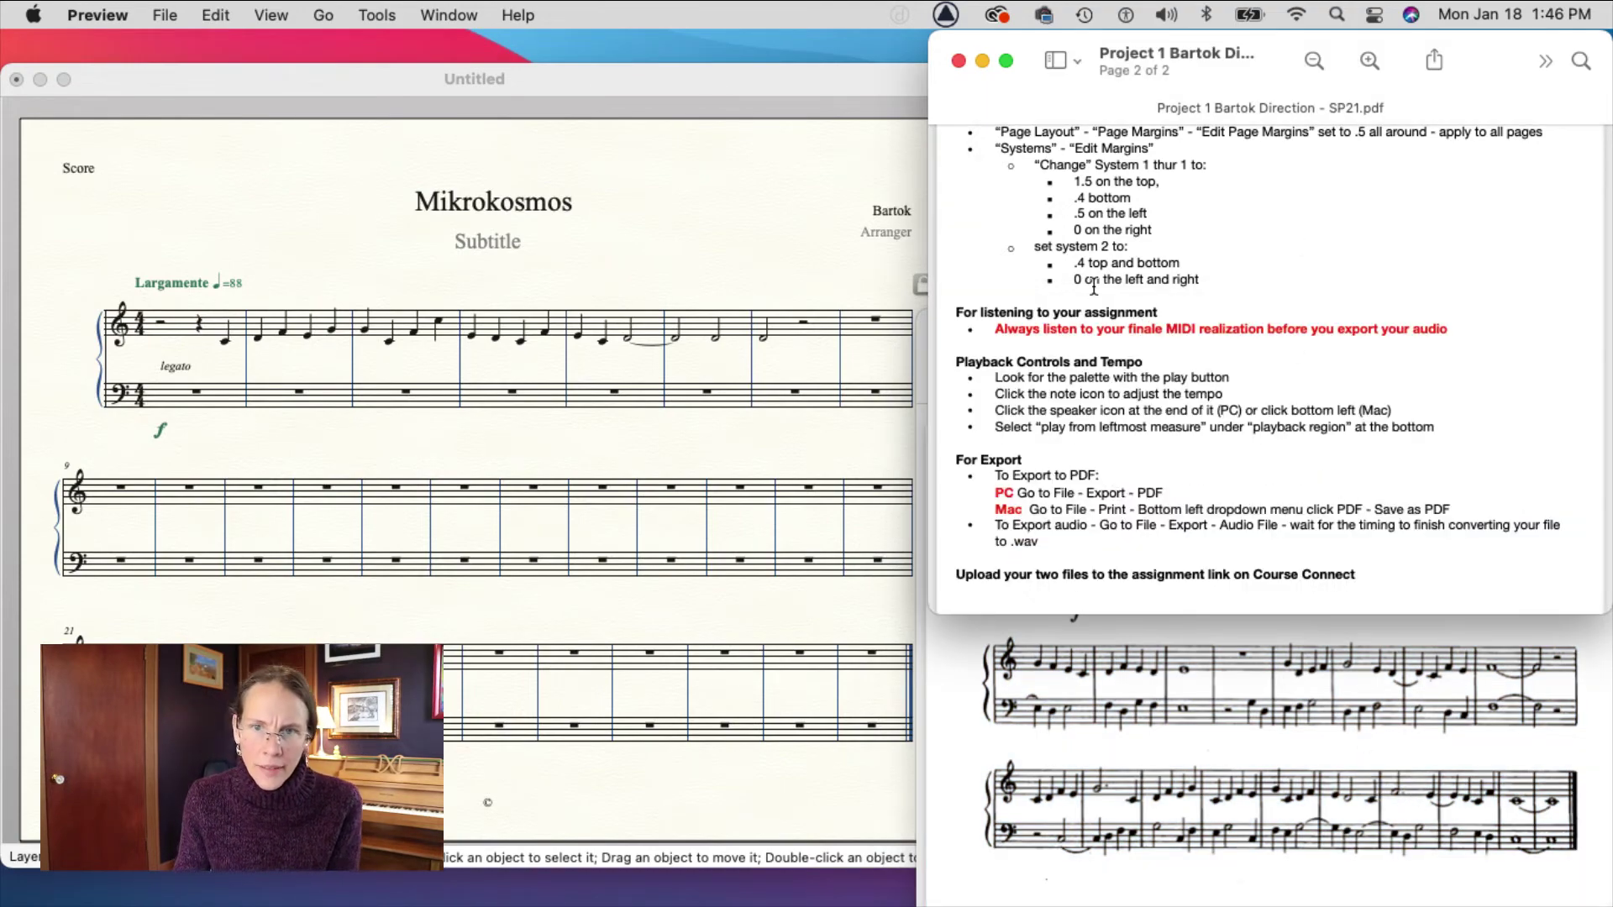
scroll(1094, 288, up, 3)
click(420, 74)
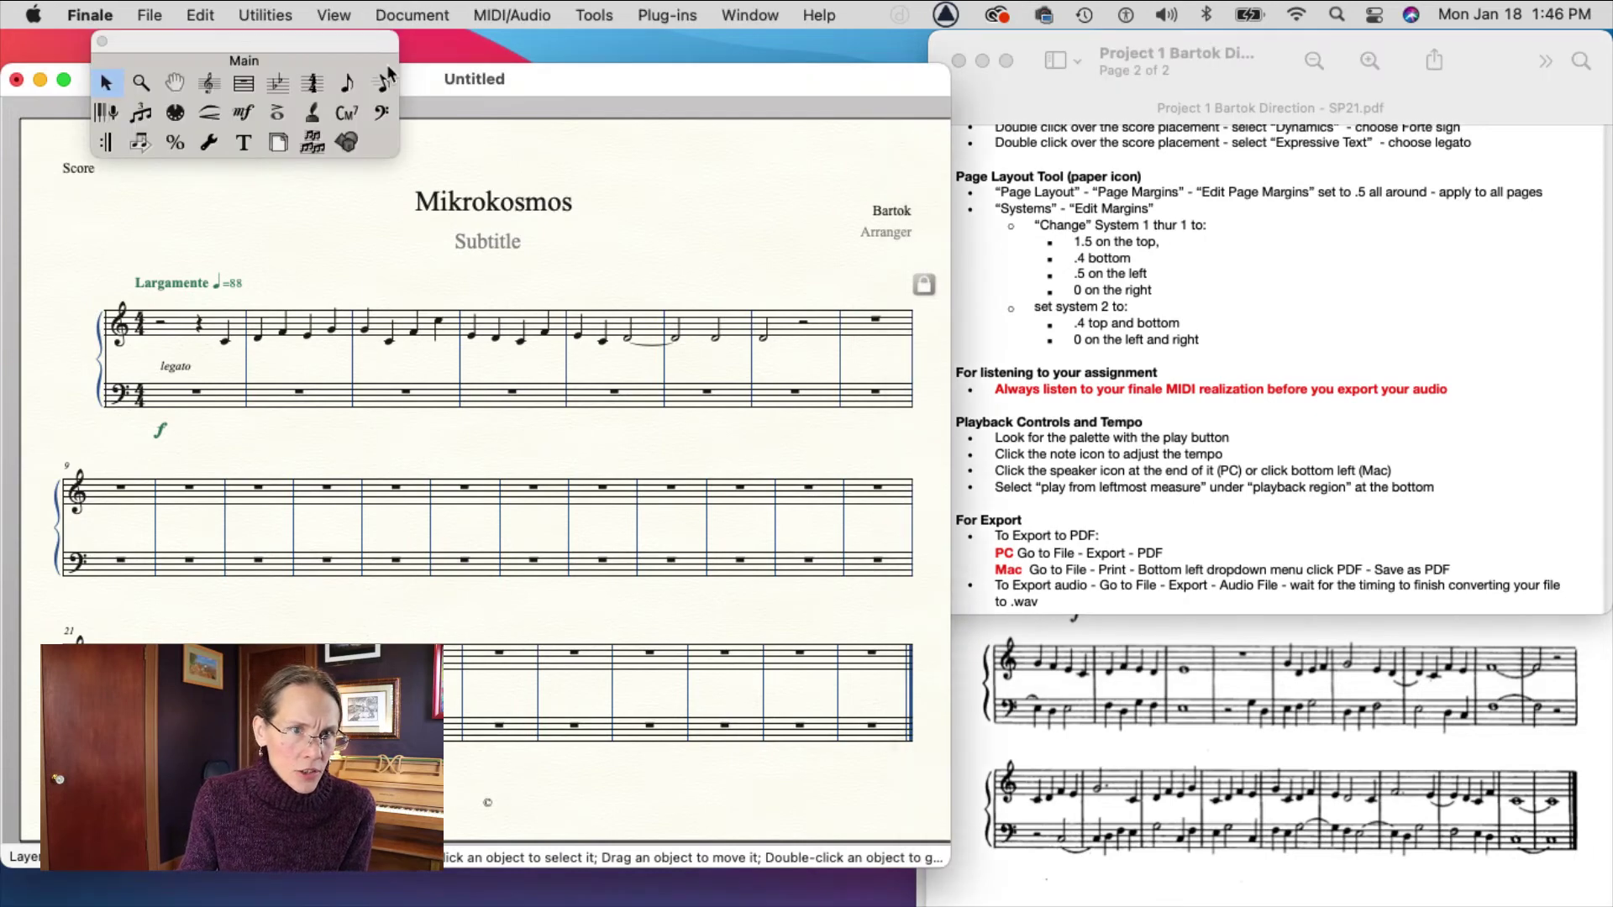
click(388, 84)
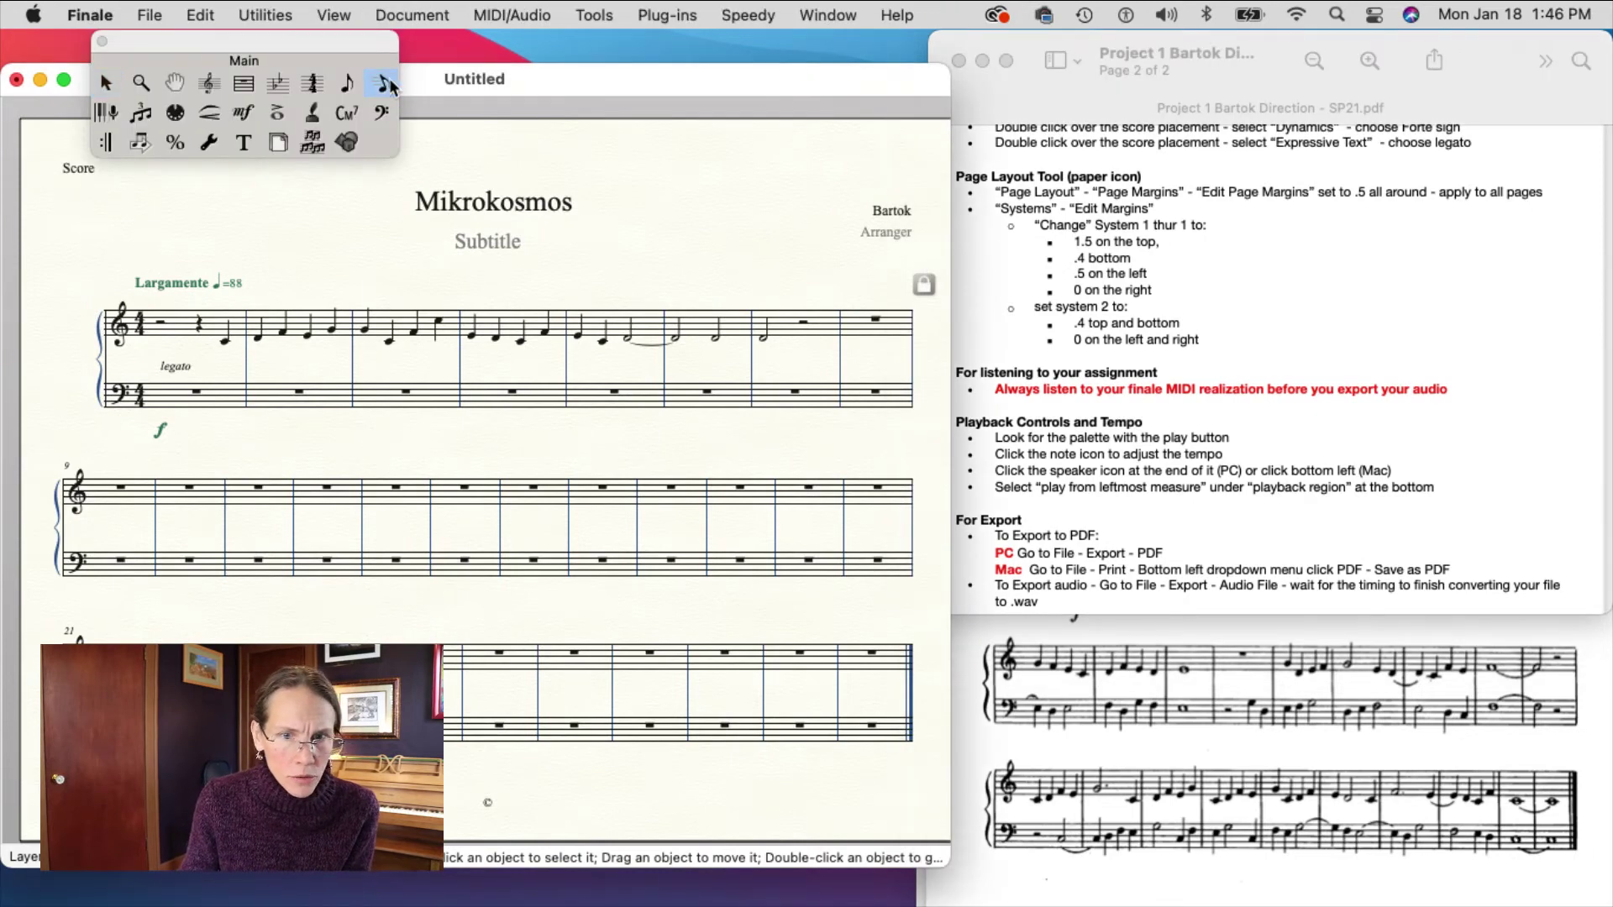
Turn the half note in measure 7 of the treble staff into a dotted half note and close the measure's editing frame.
click(773, 327)
key(Right)
key(Left)
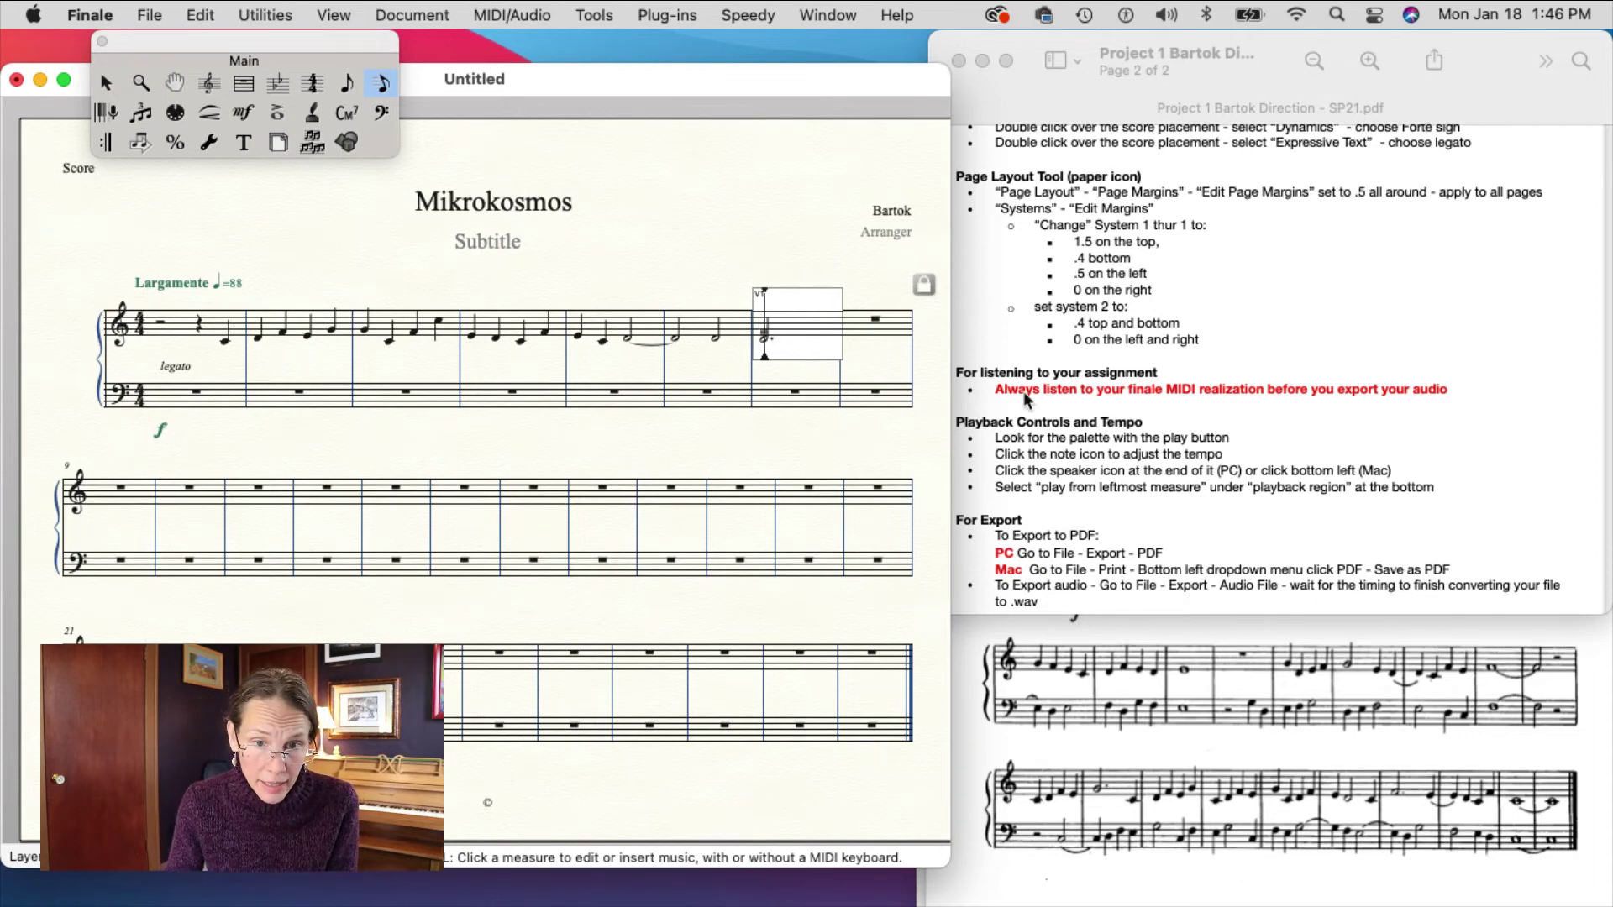
click(725, 225)
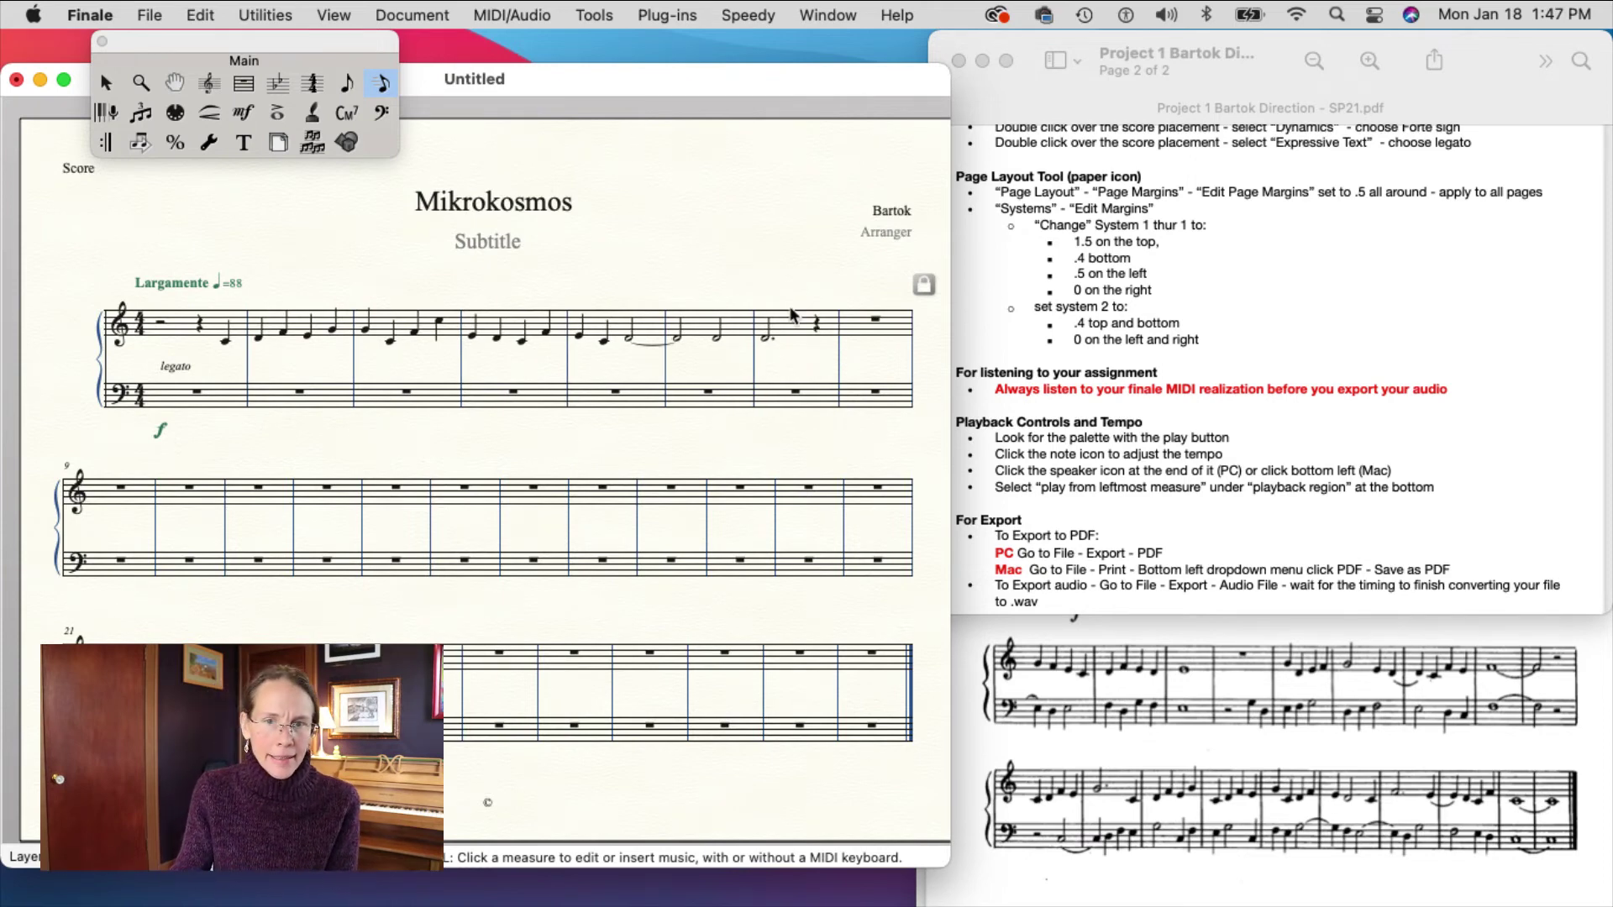
click(1305, 299)
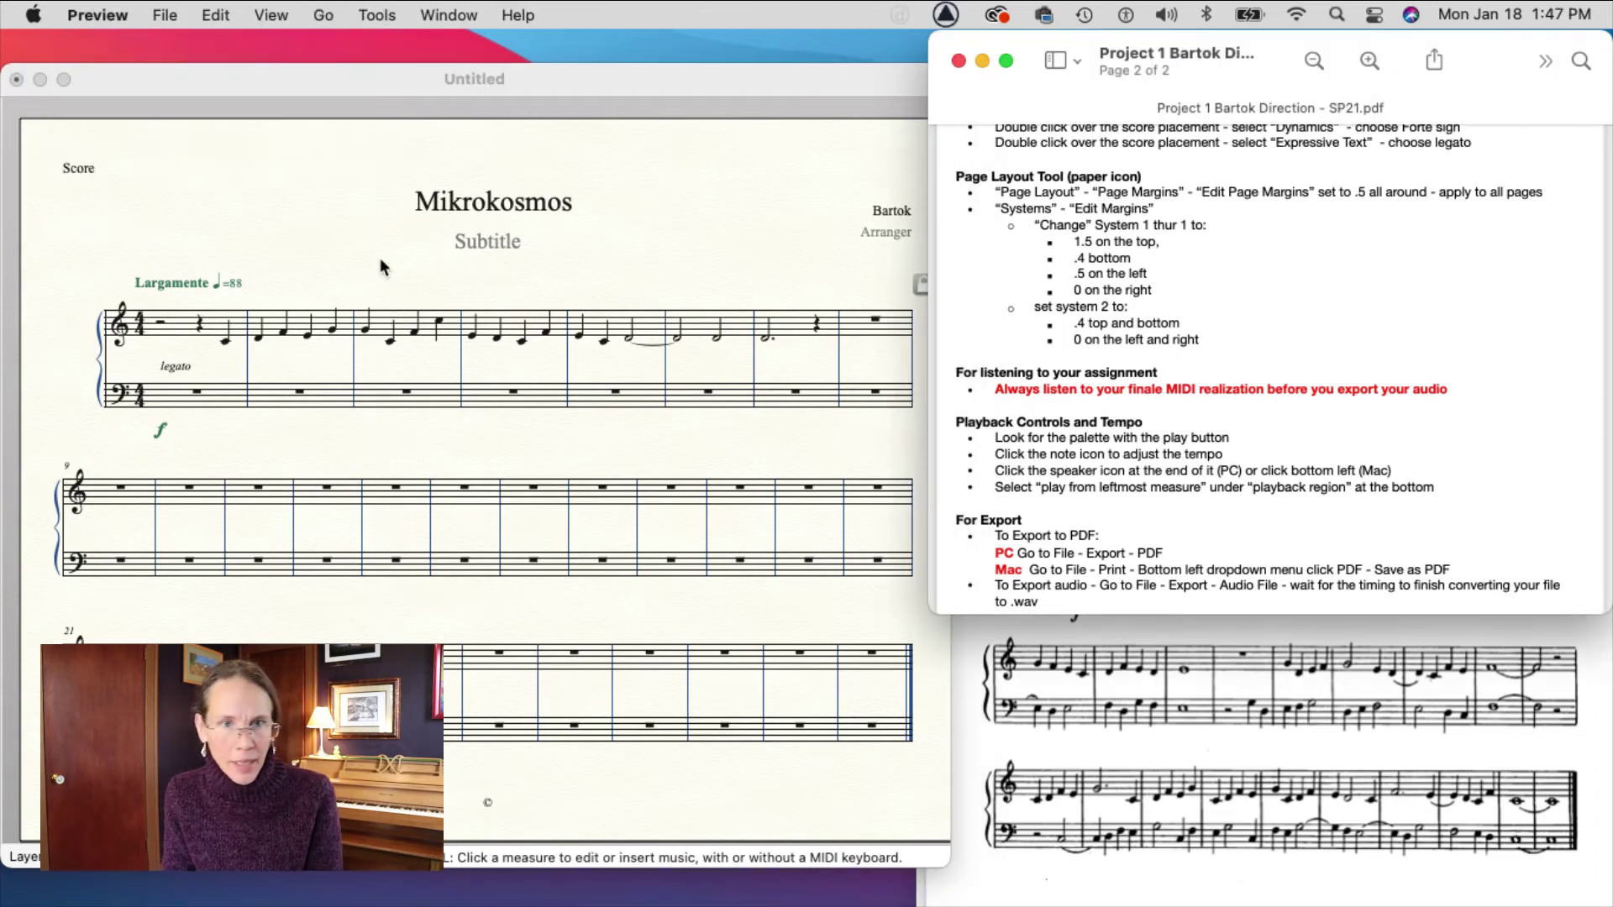
click(748, 215)
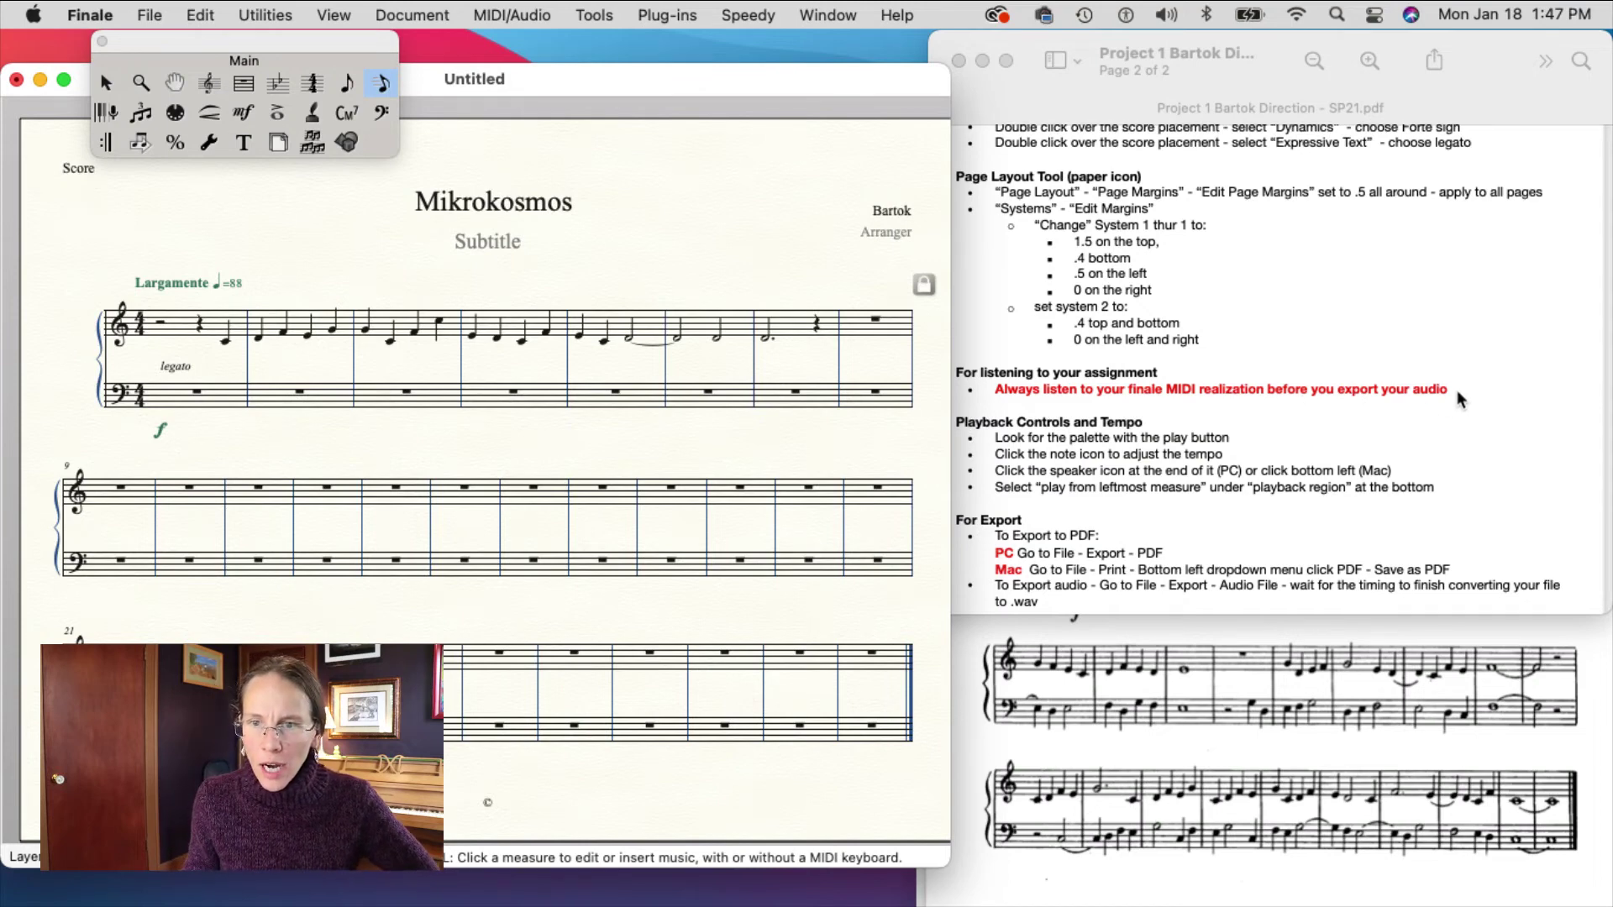
Open the Playback Controls and look at how their expanded settings are shown and hidden.
click(820, 12)
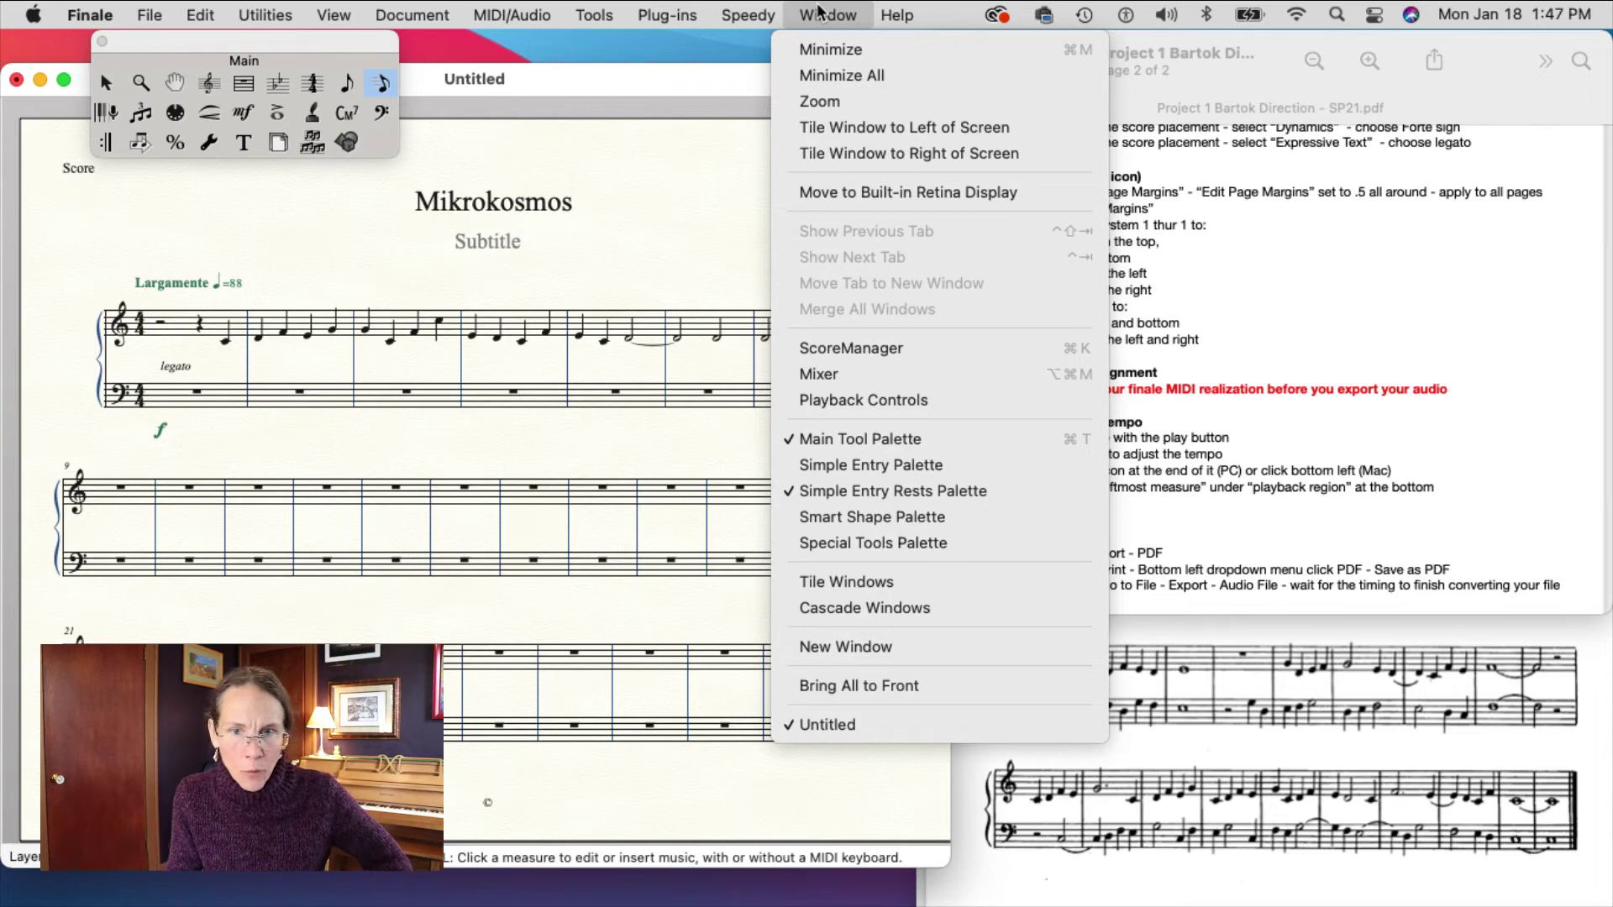
click(859, 400)
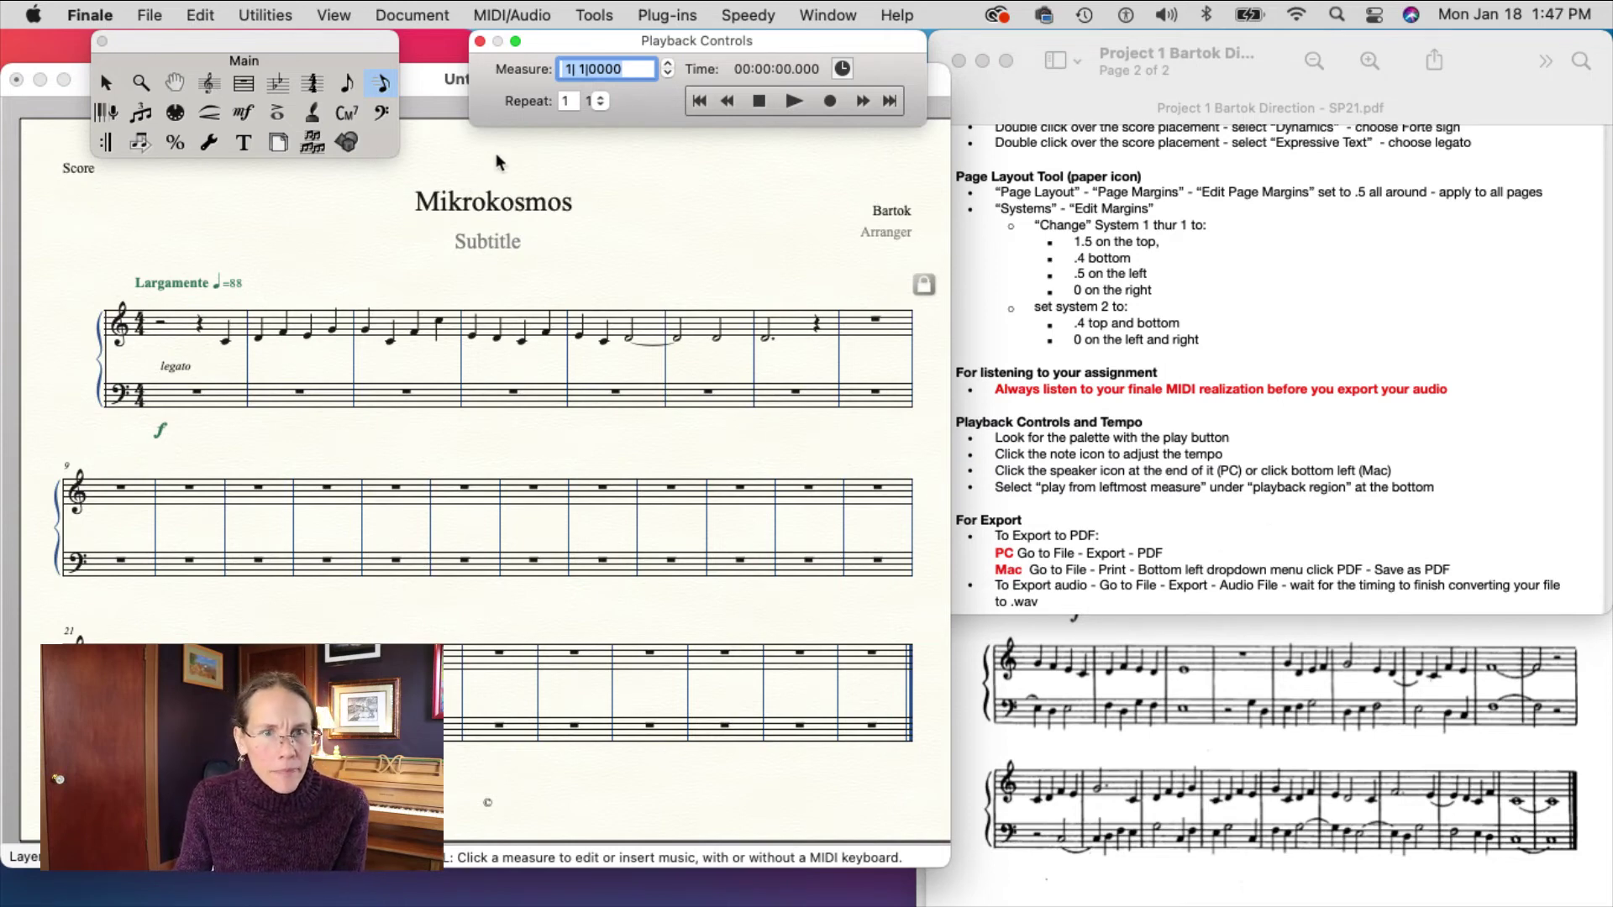
click(484, 118)
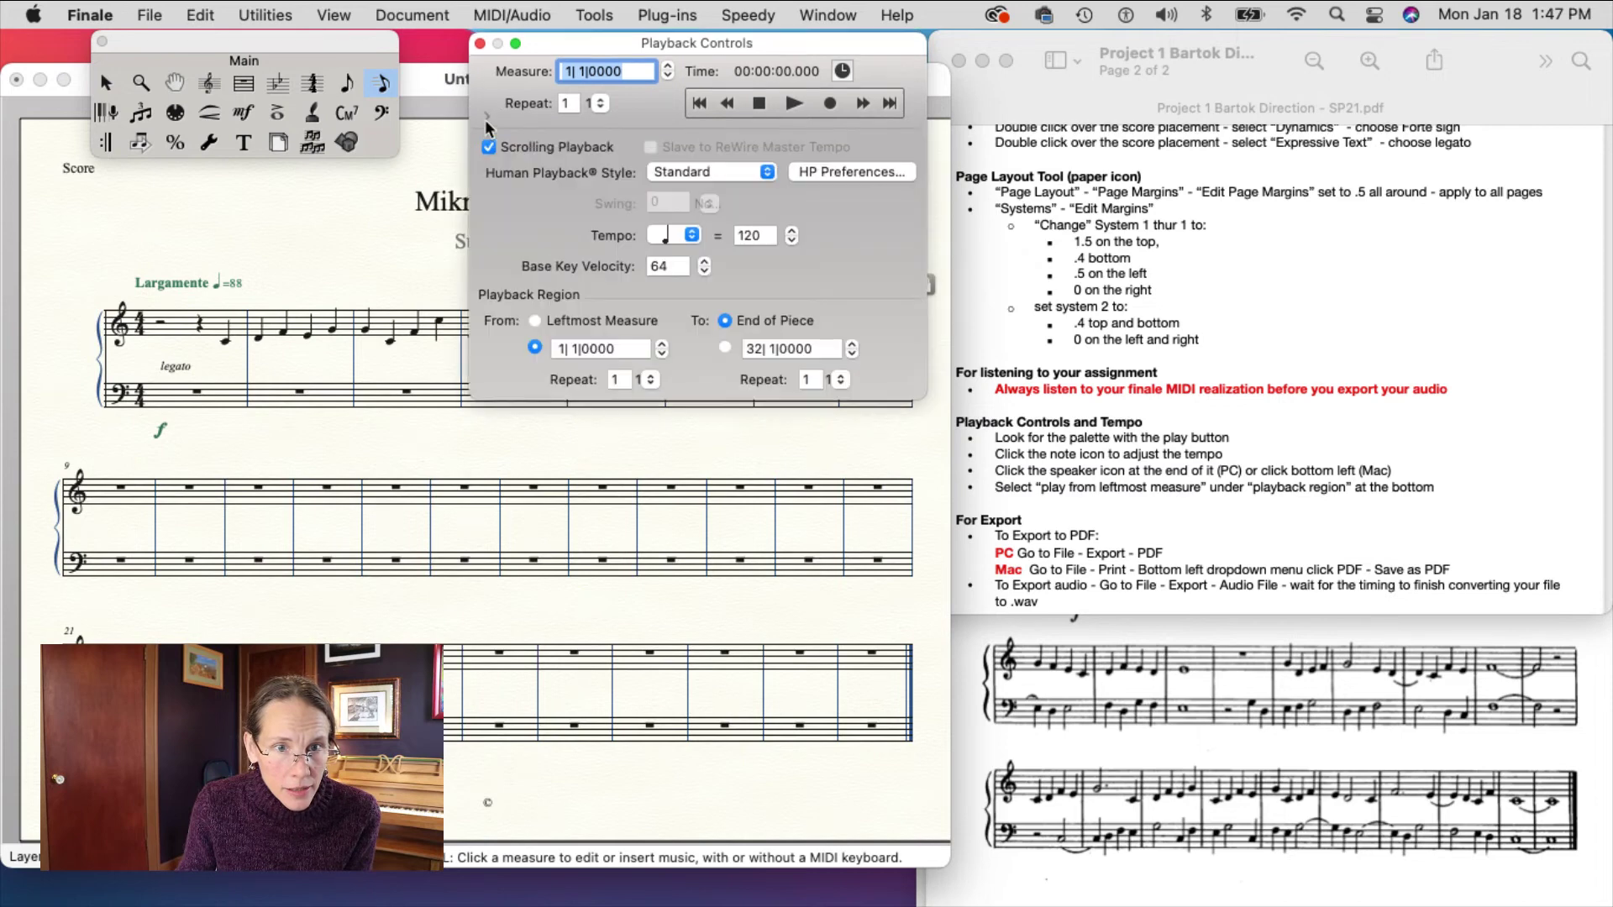
click(485, 119)
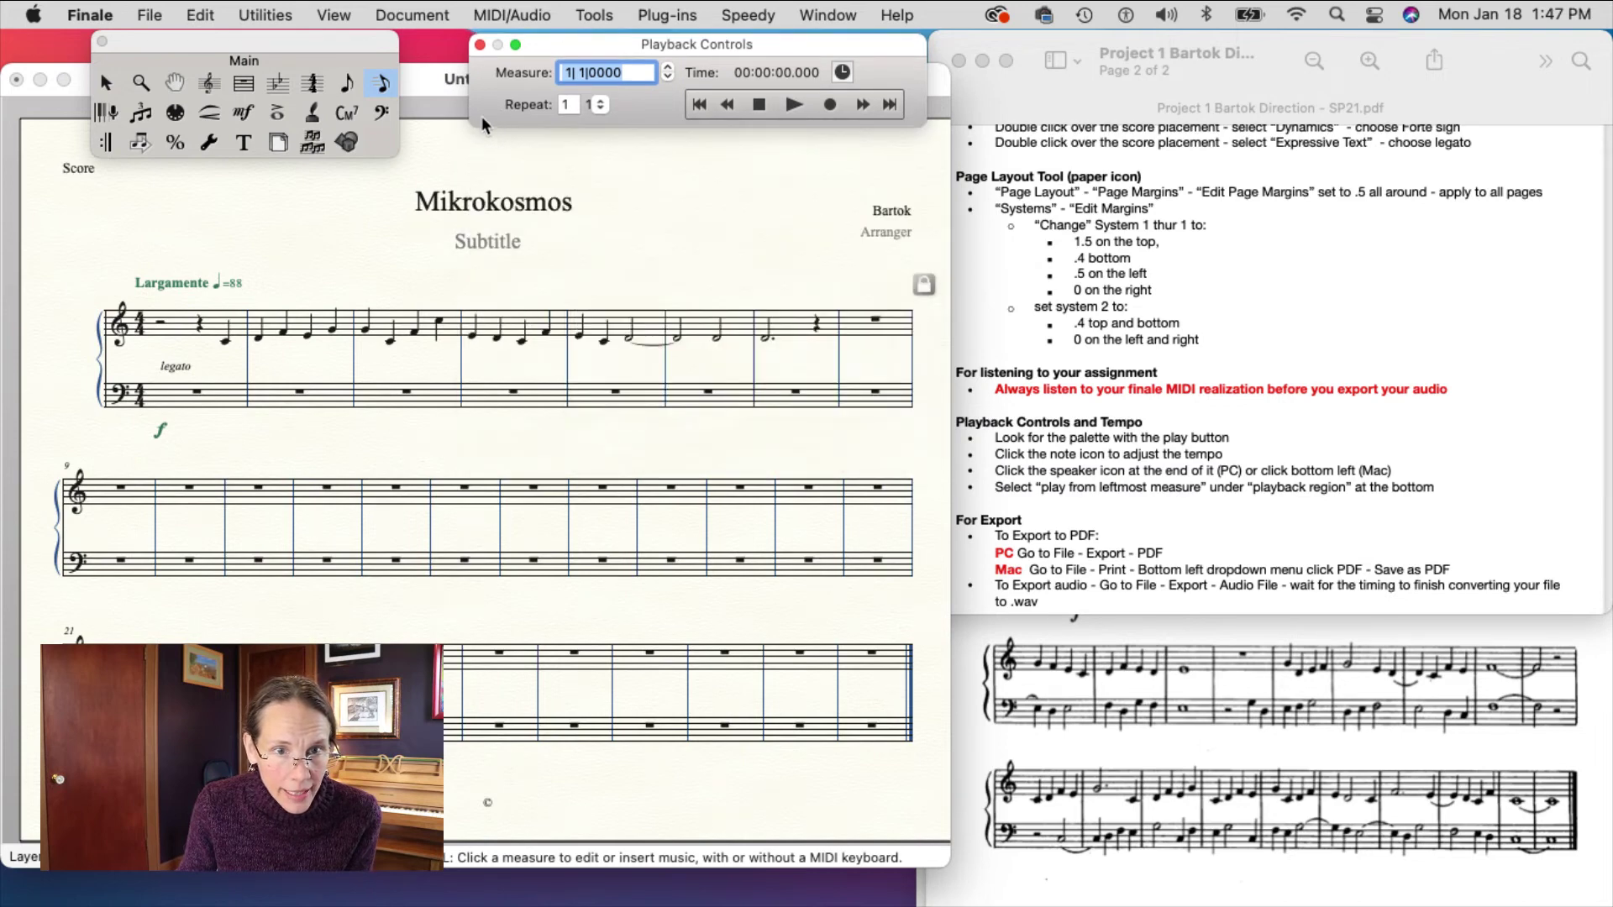
click(485, 119)
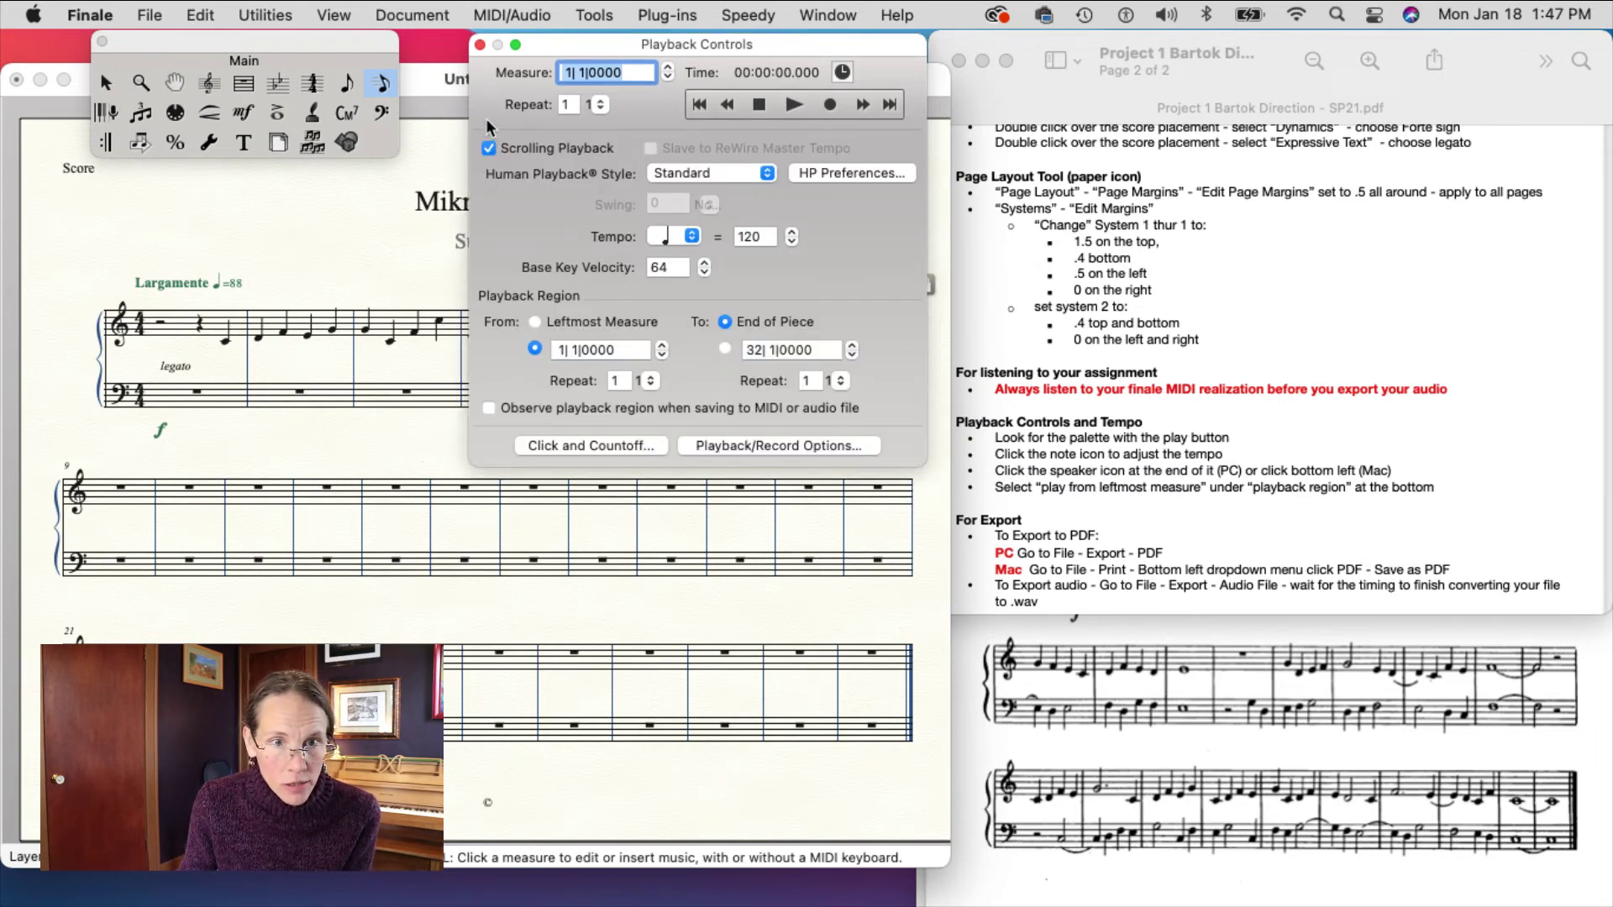
click(485, 122)
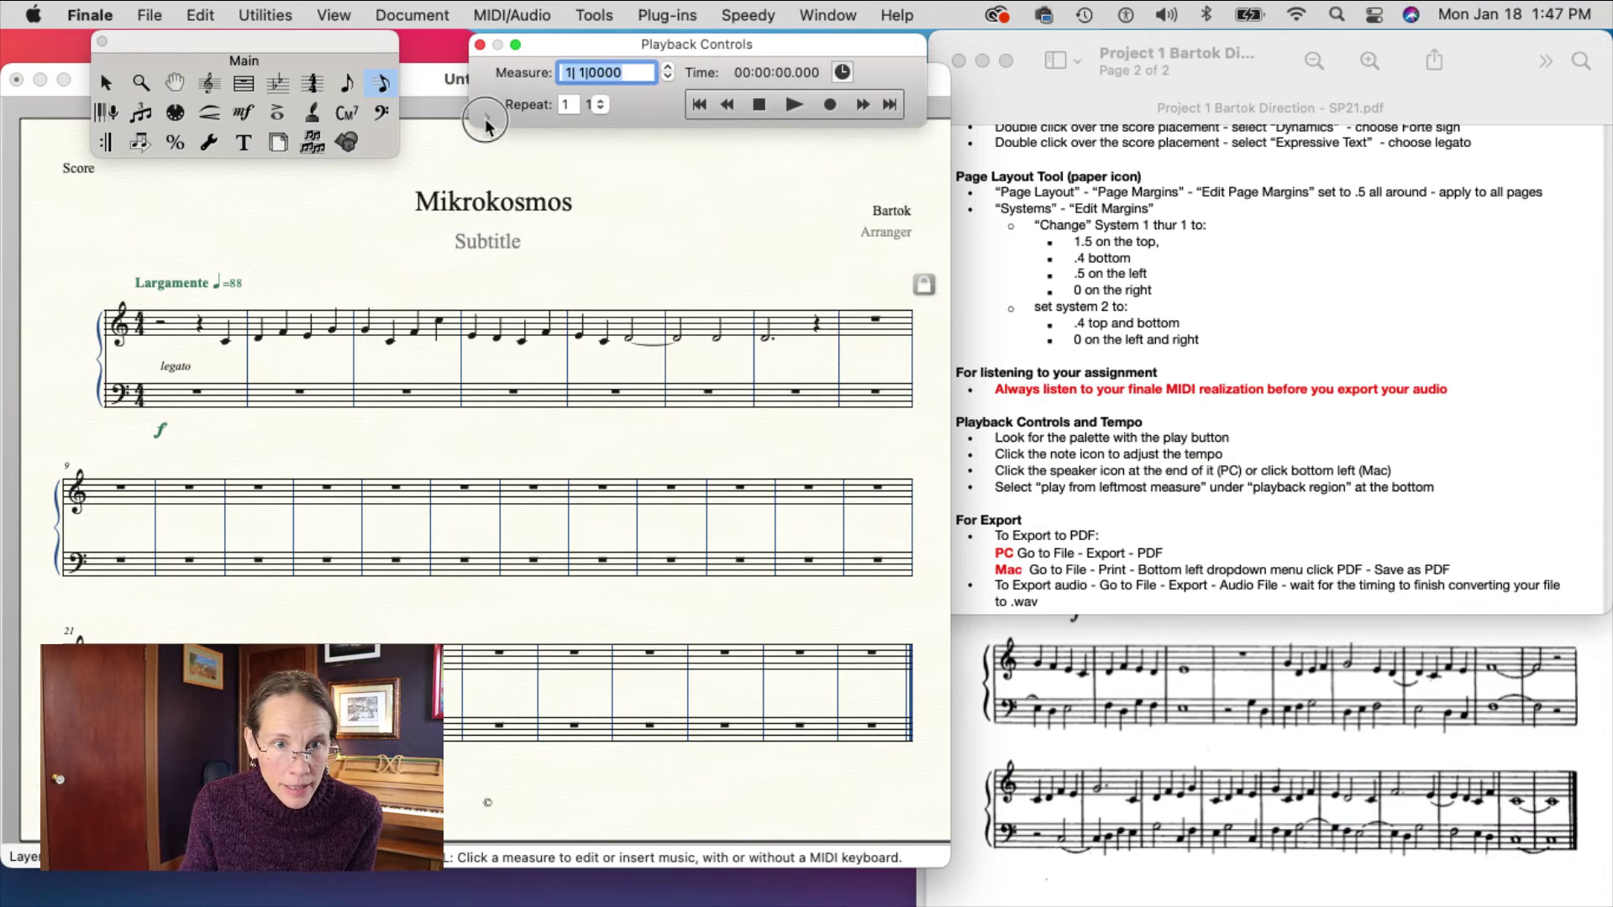
click(487, 120)
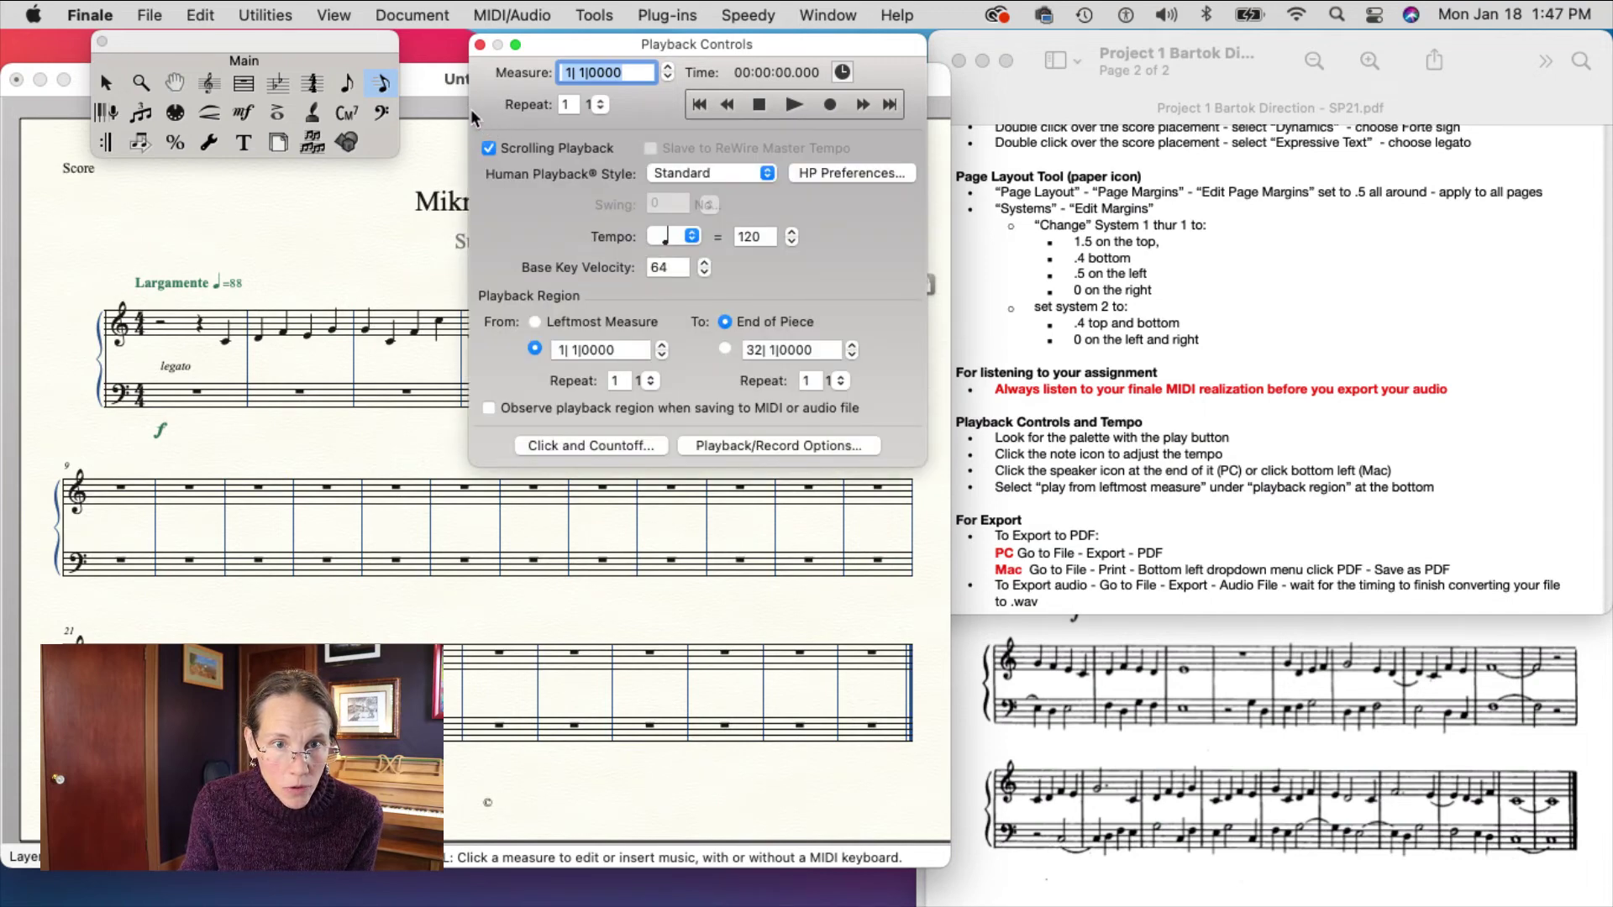
click(478, 119)
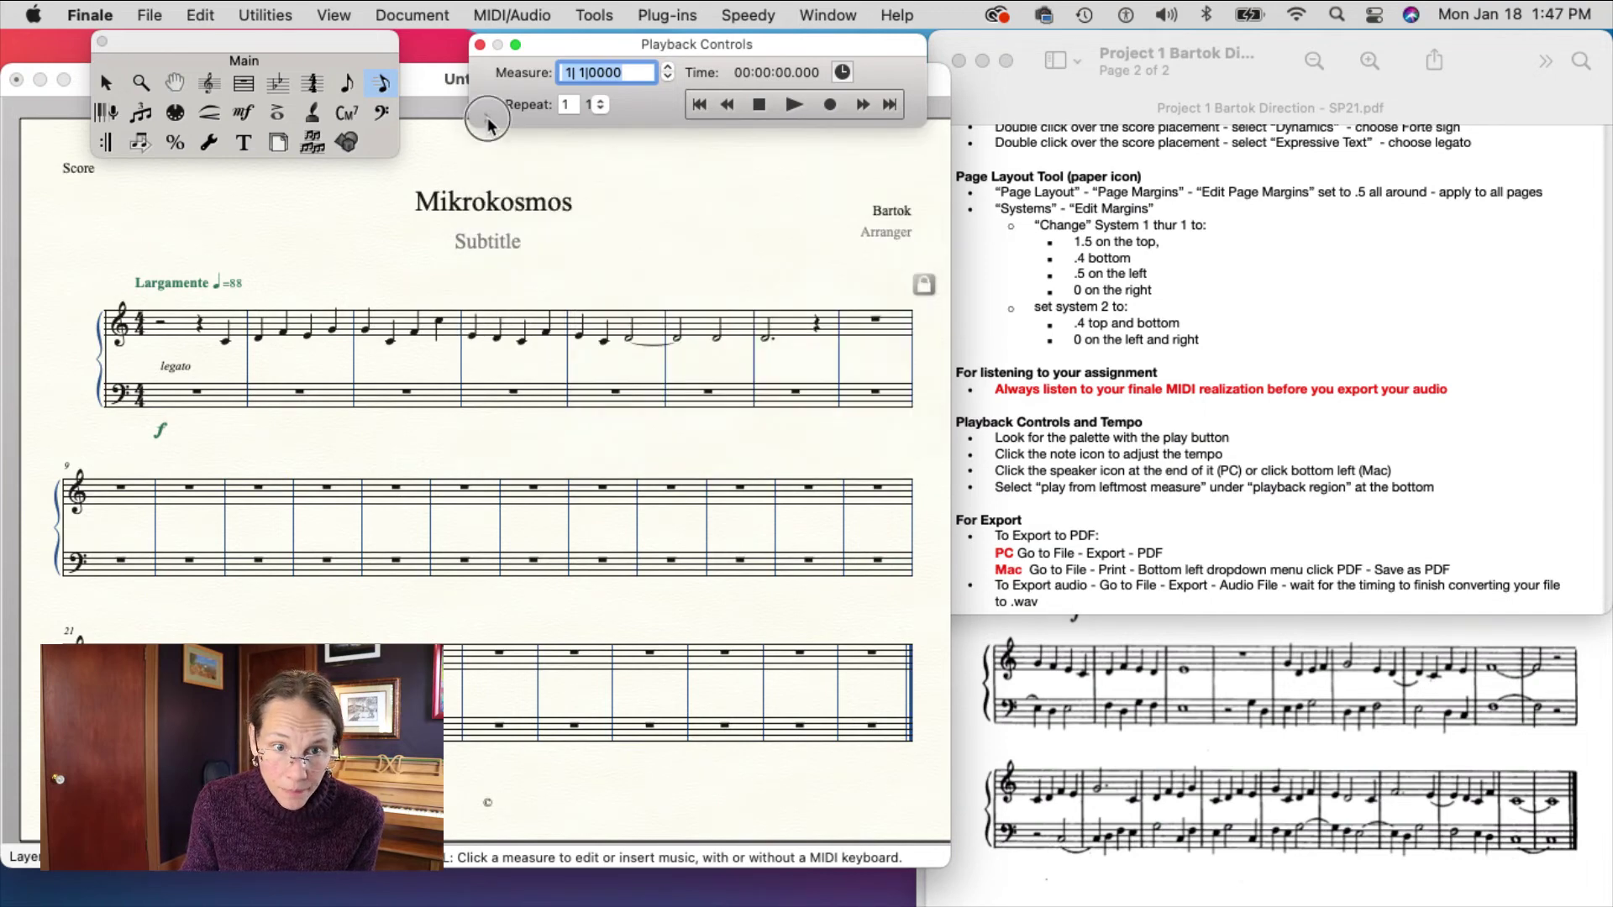
click(487, 118)
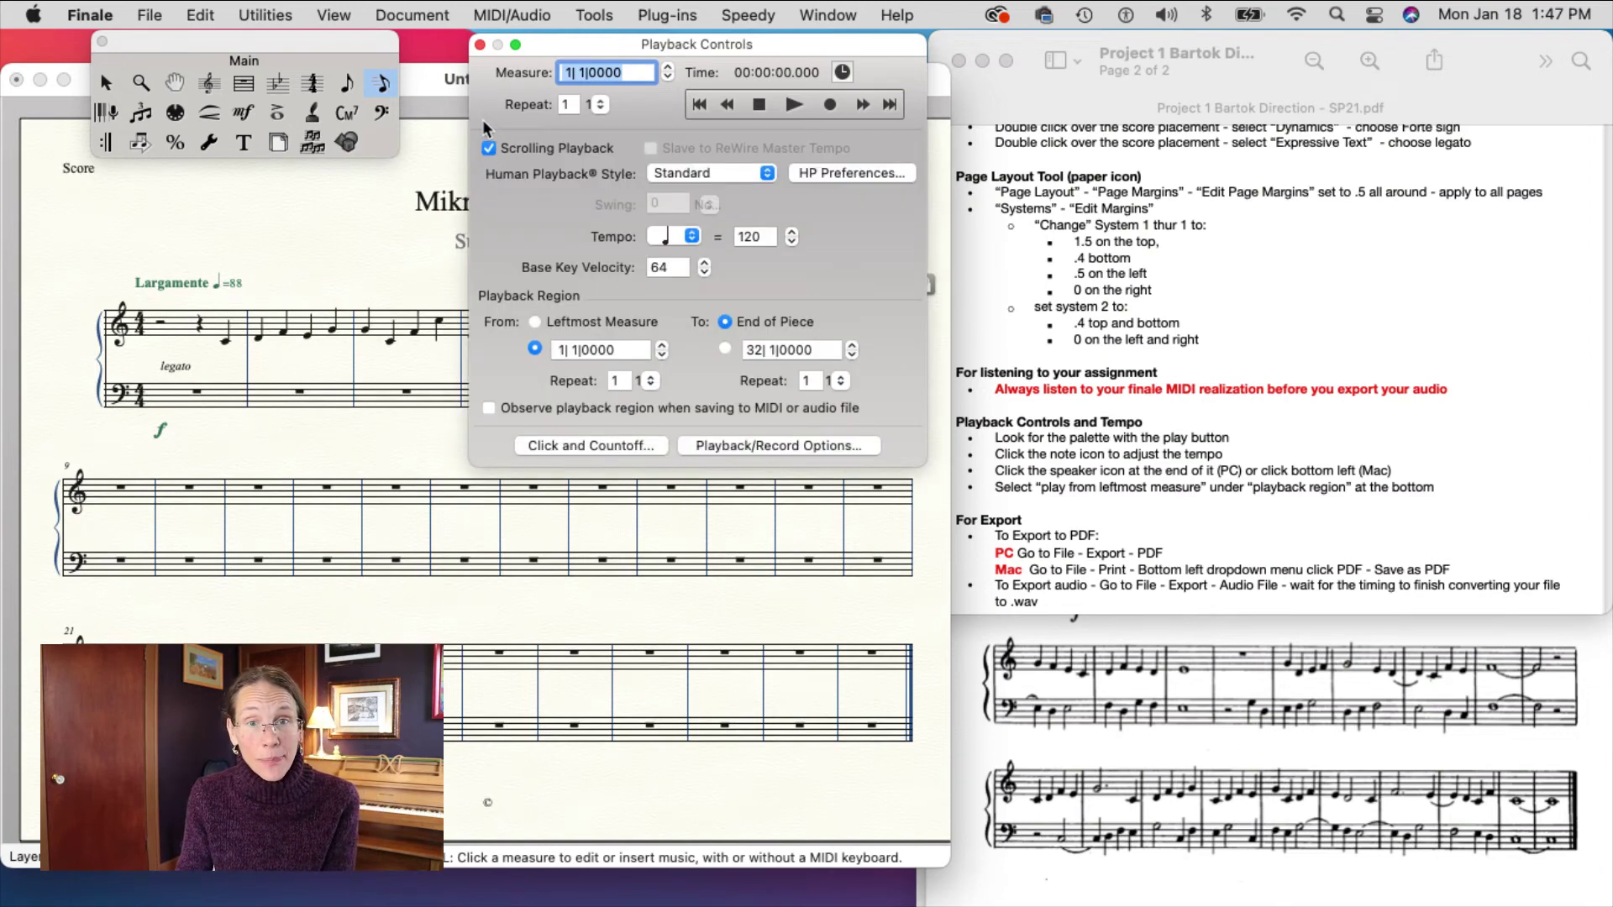
click(484, 118)
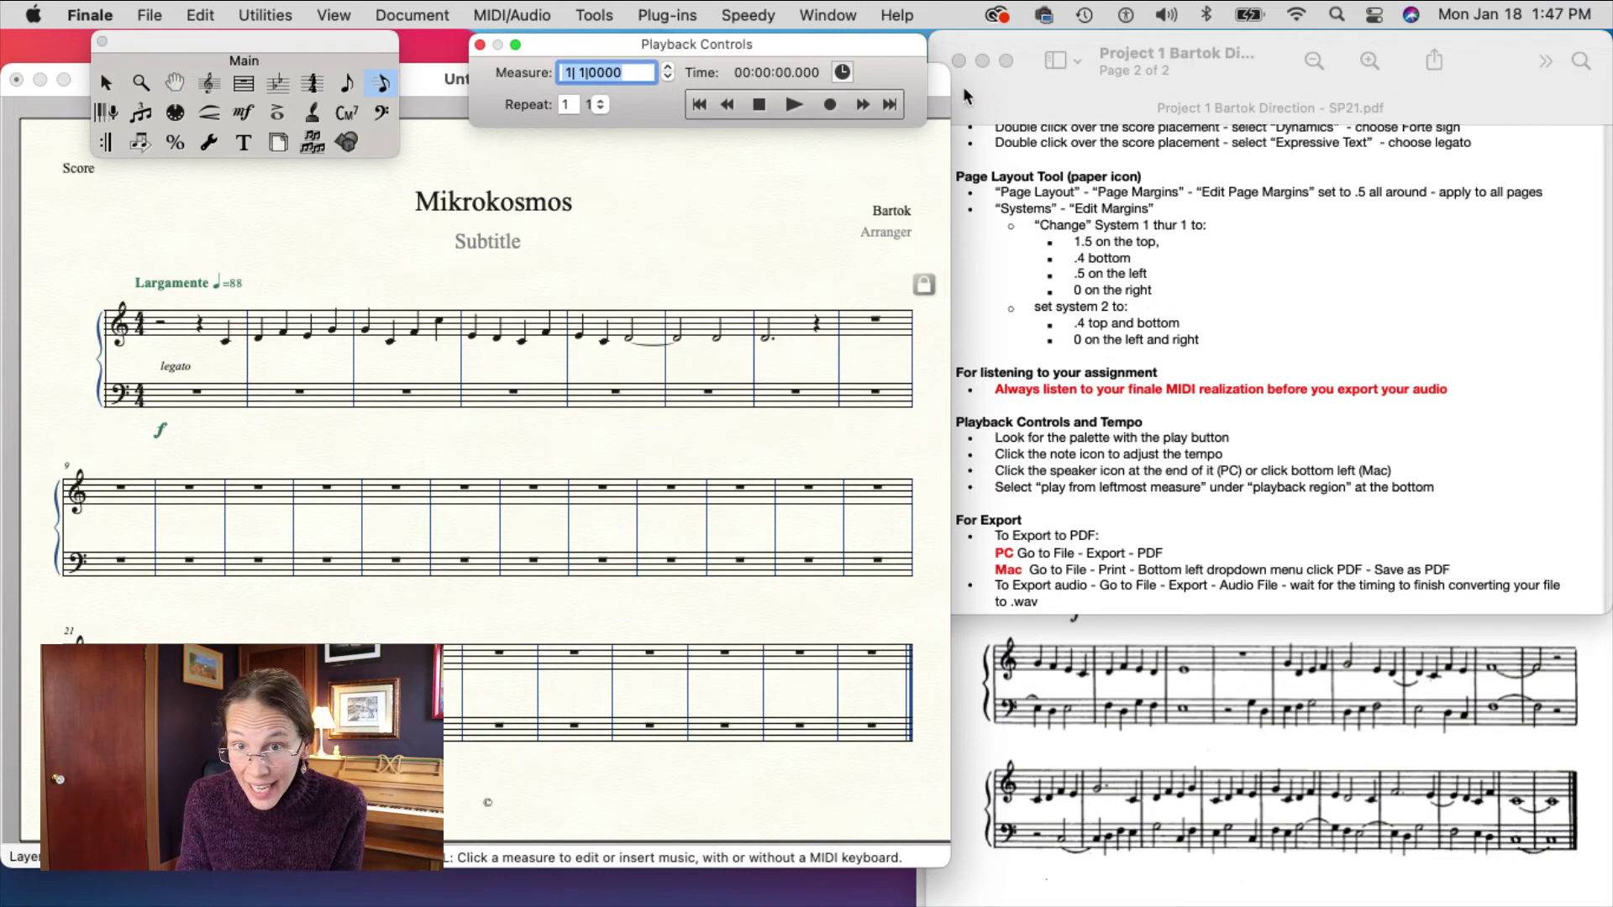
Set the playback region to start from Leftmost Measure and collapse the expanded playback settings.
click(476, 115)
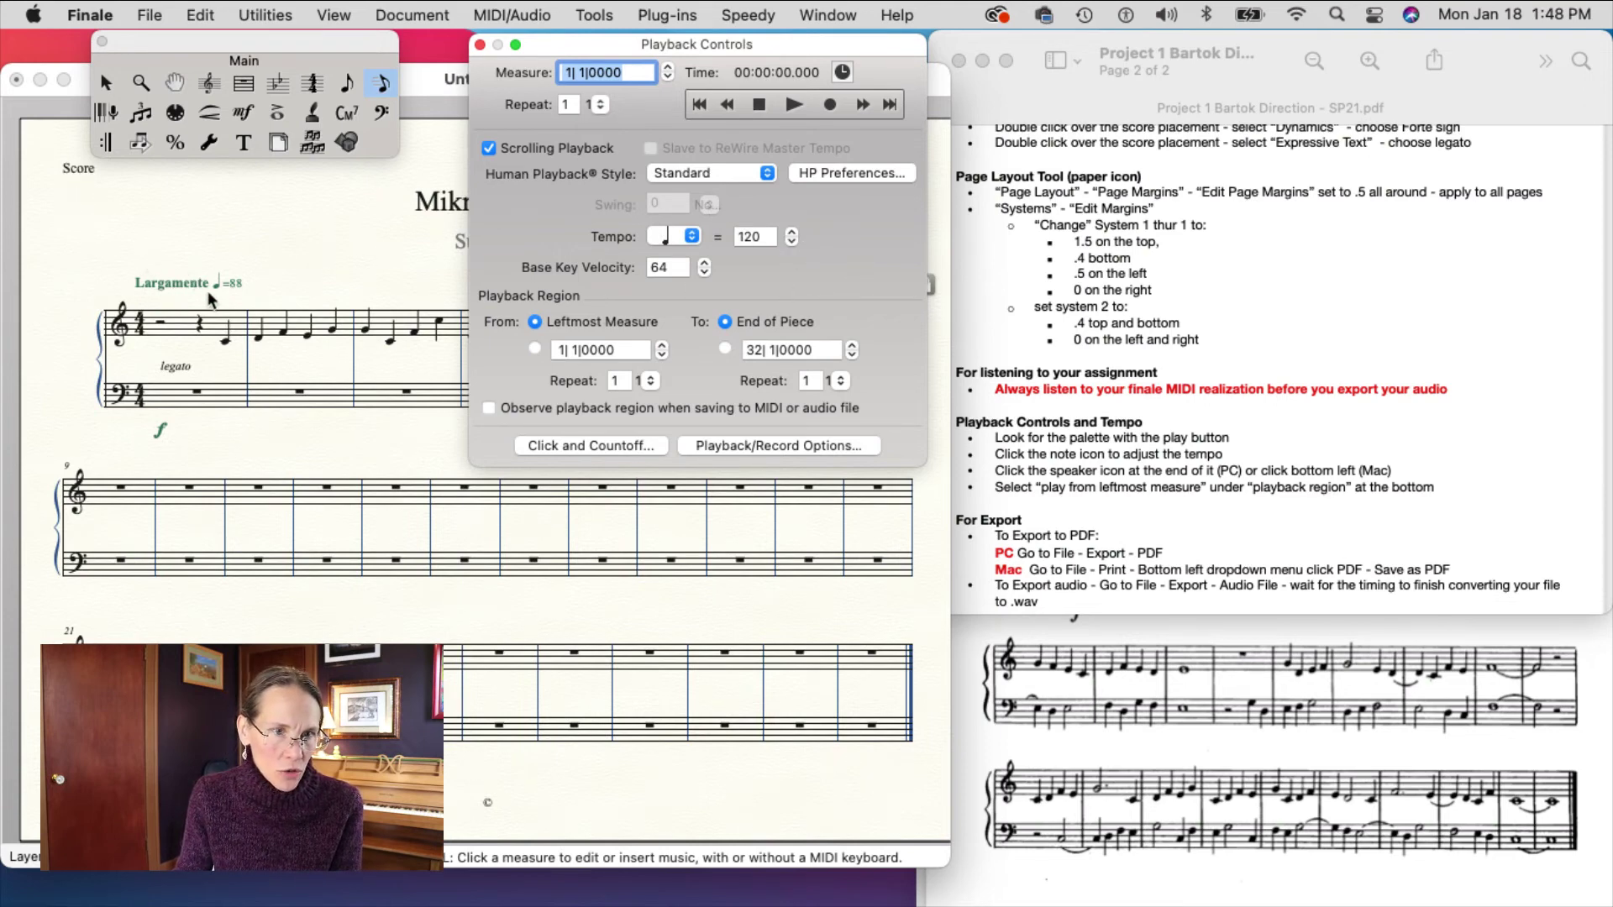
click(486, 122)
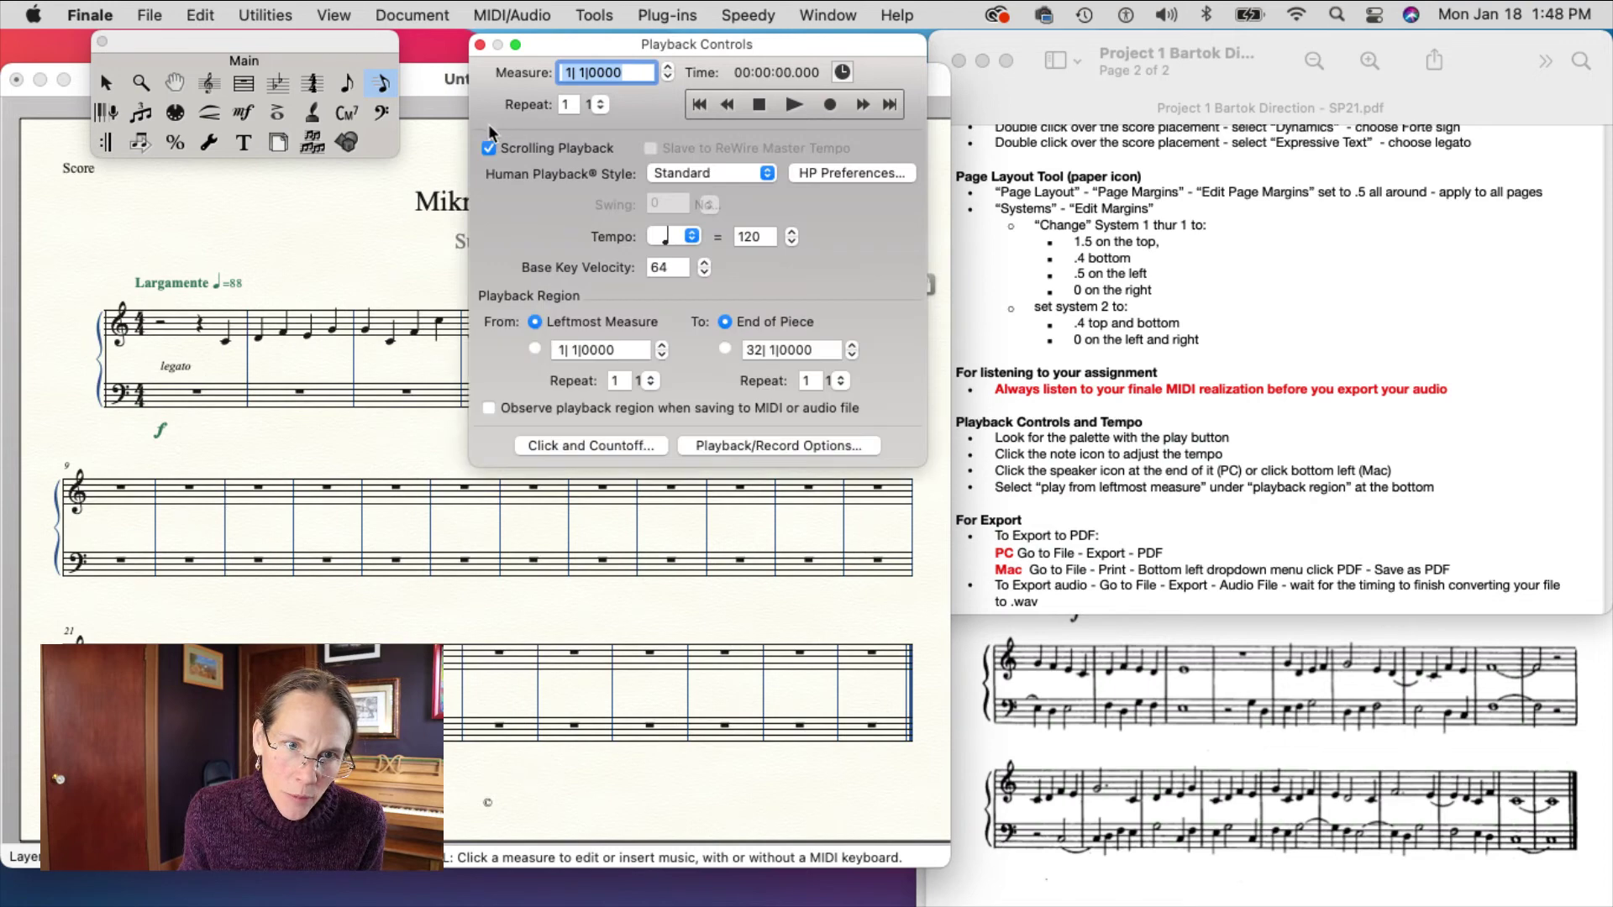
click(487, 119)
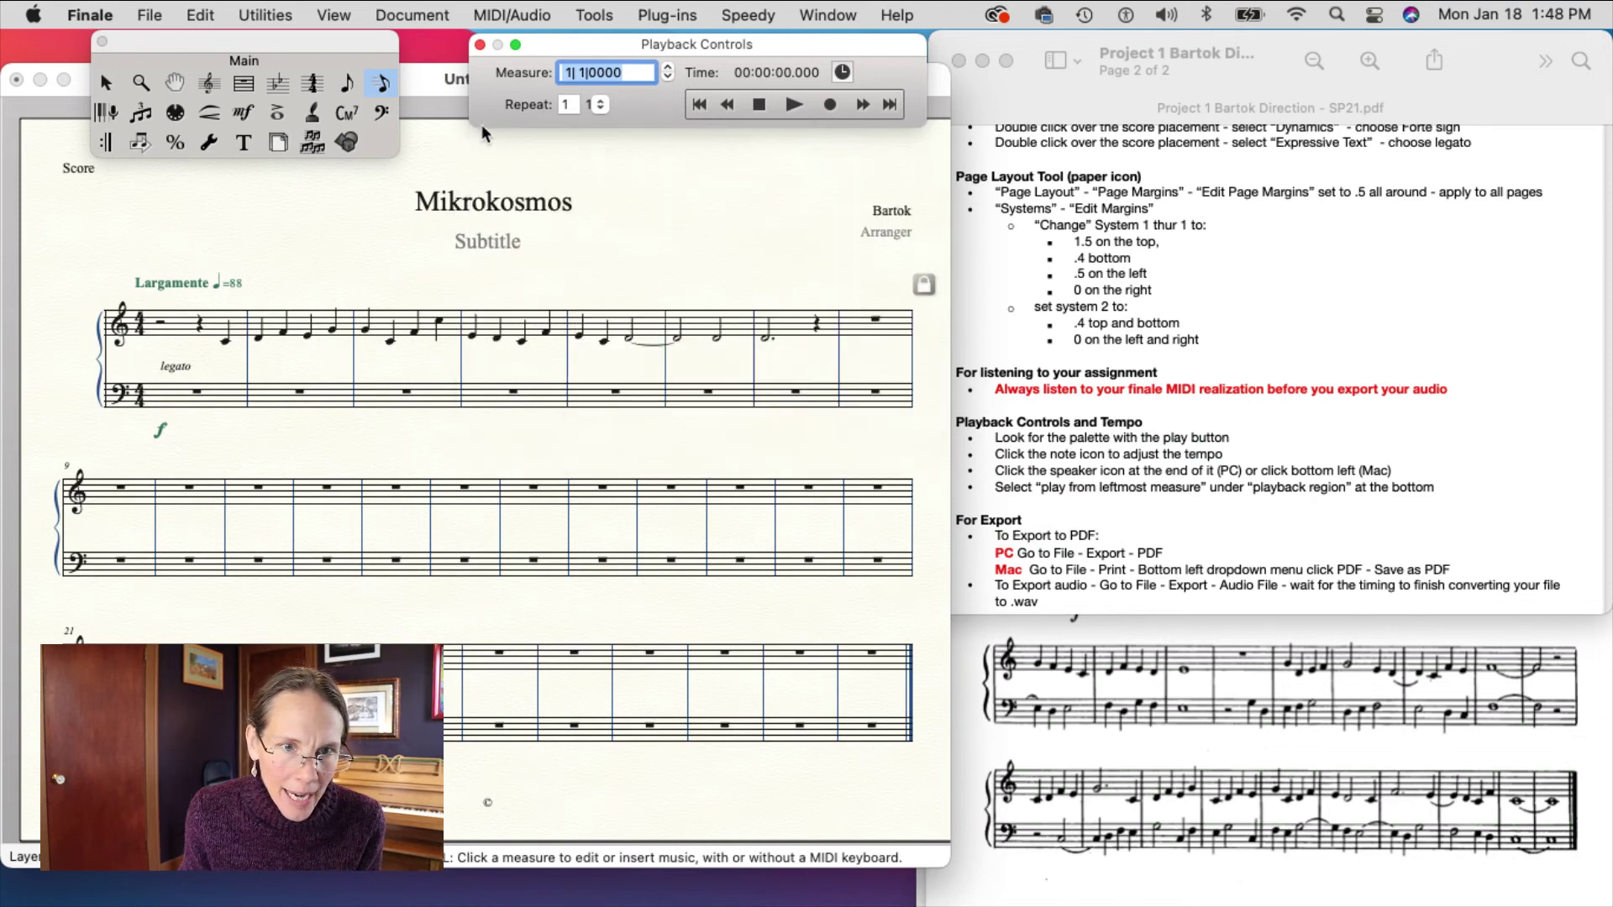
click(486, 122)
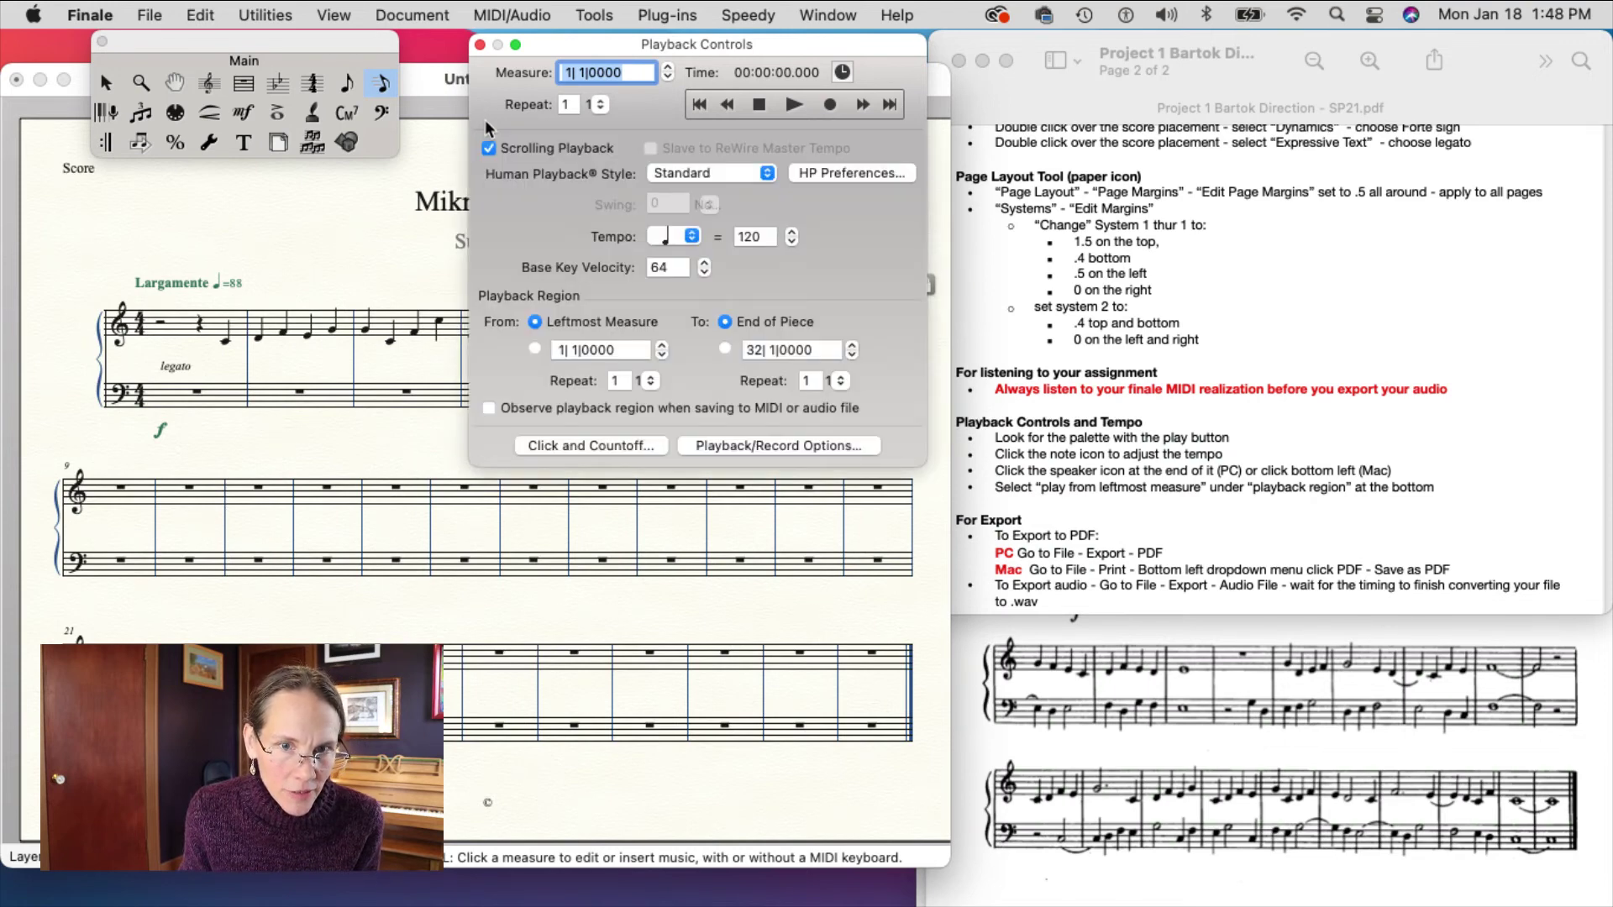
click(486, 124)
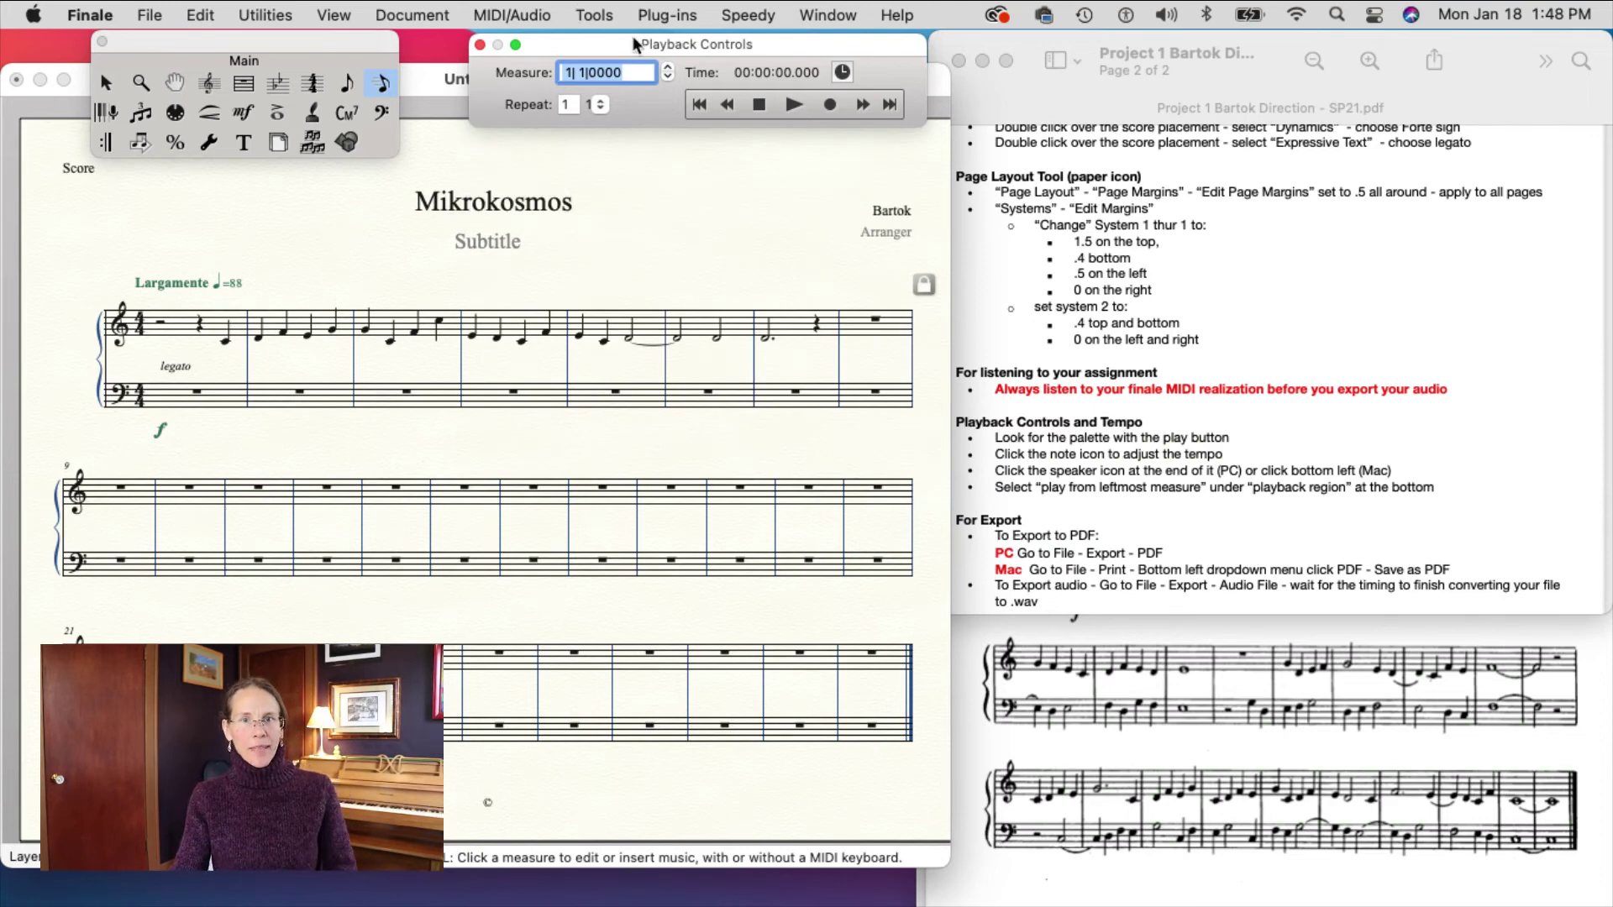
drag(600, 47, 602, 44)
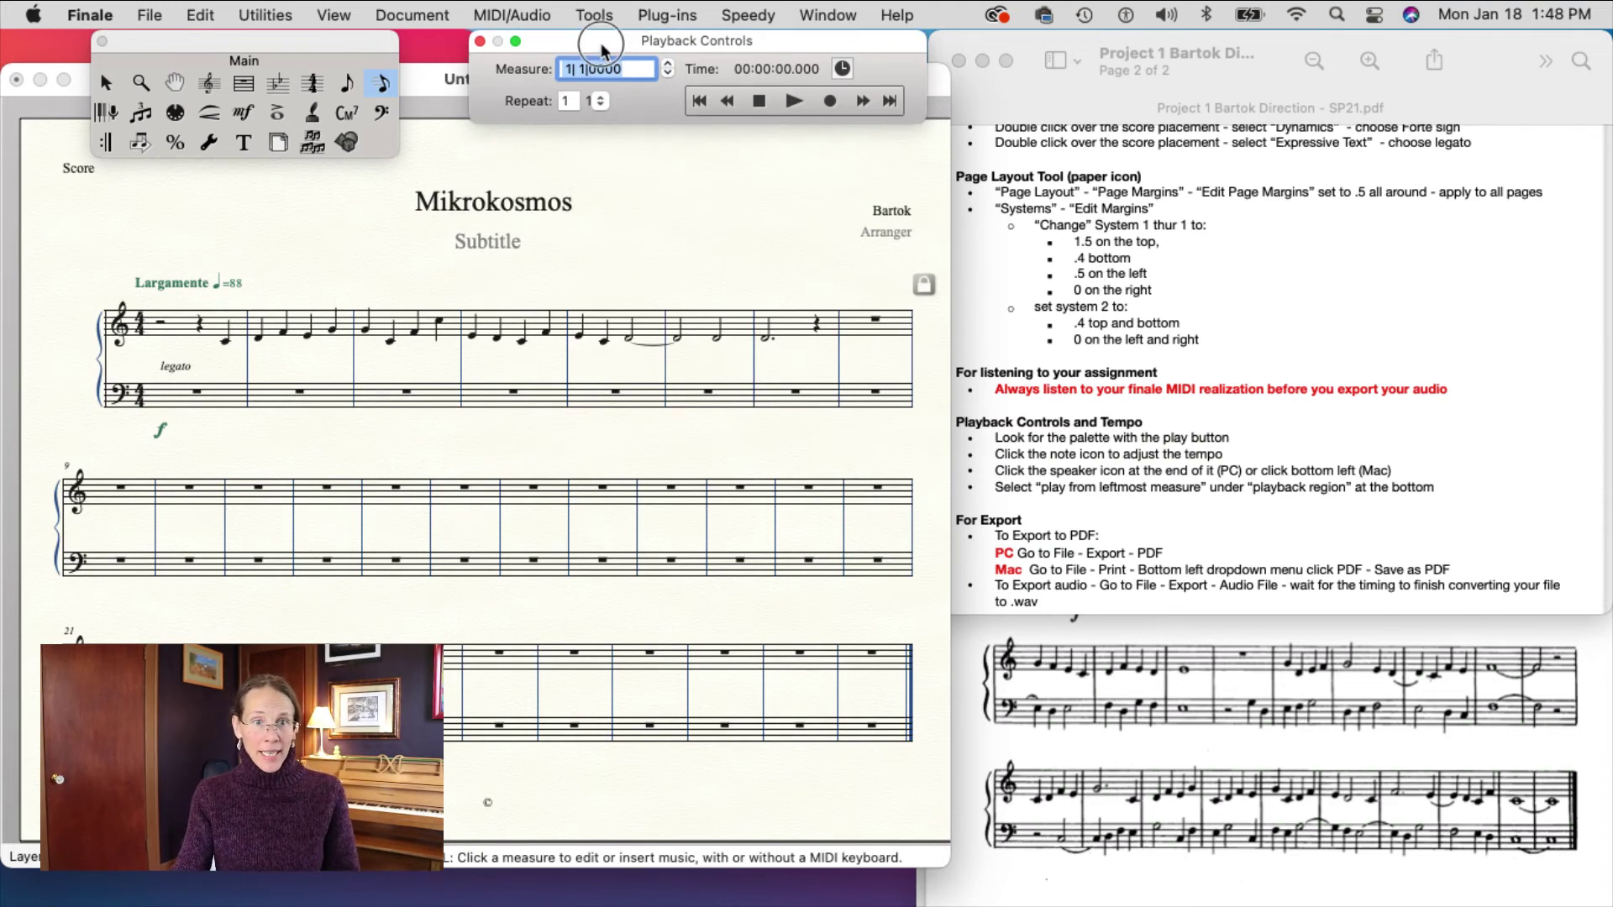
Play the score from measure 1 to listen to the opening phrase and stop playback.
click(793, 102)
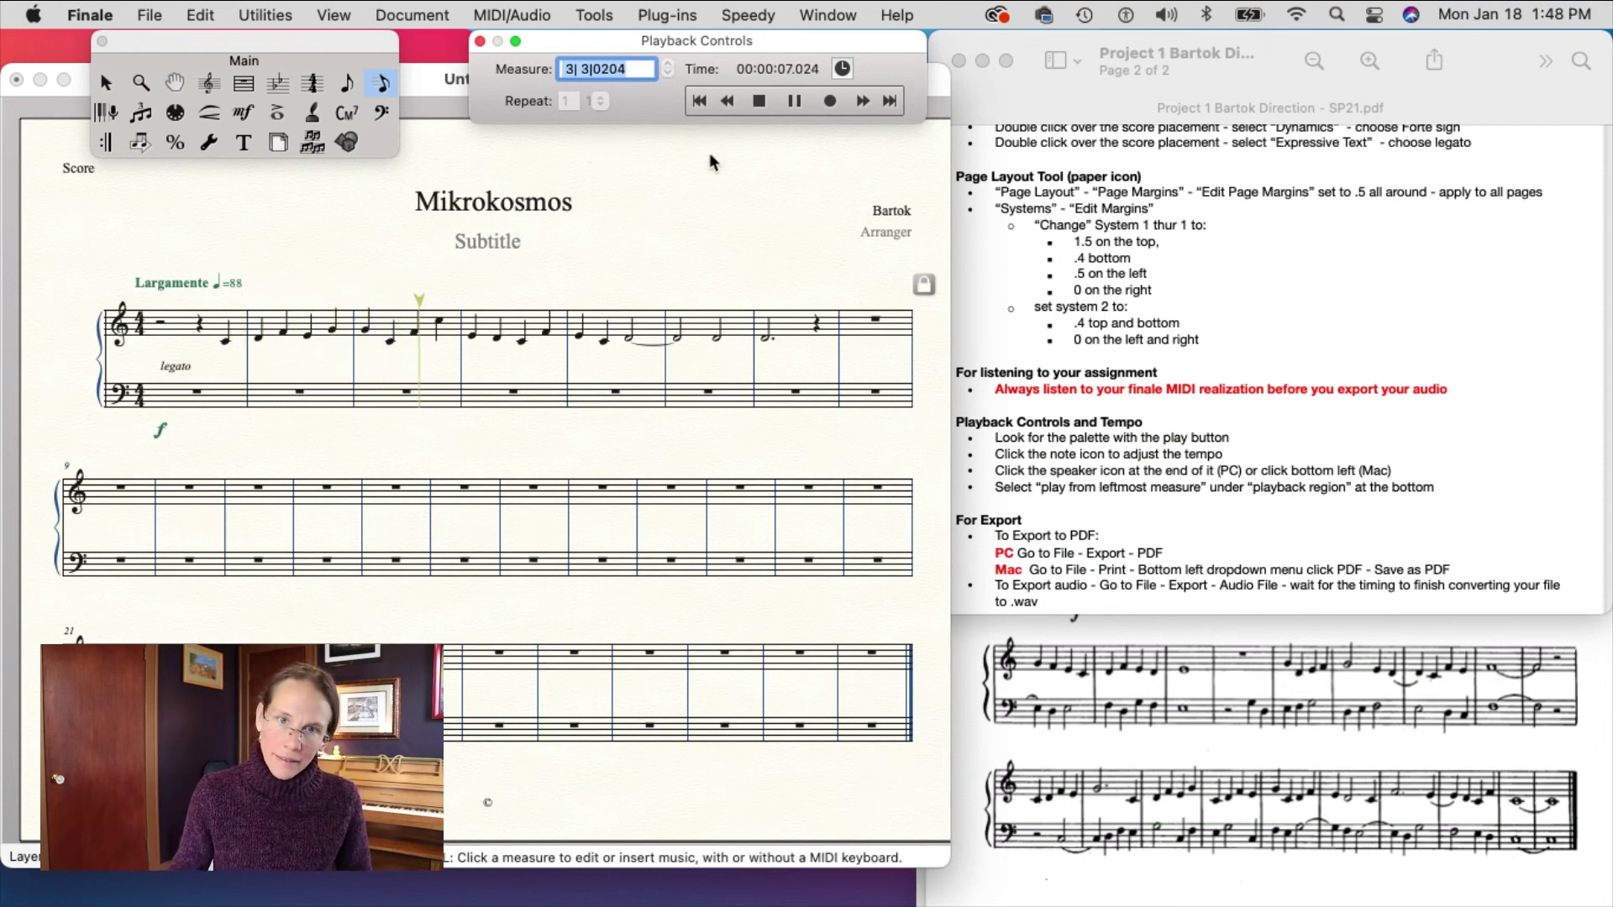
click(760, 100)
click(657, 528)
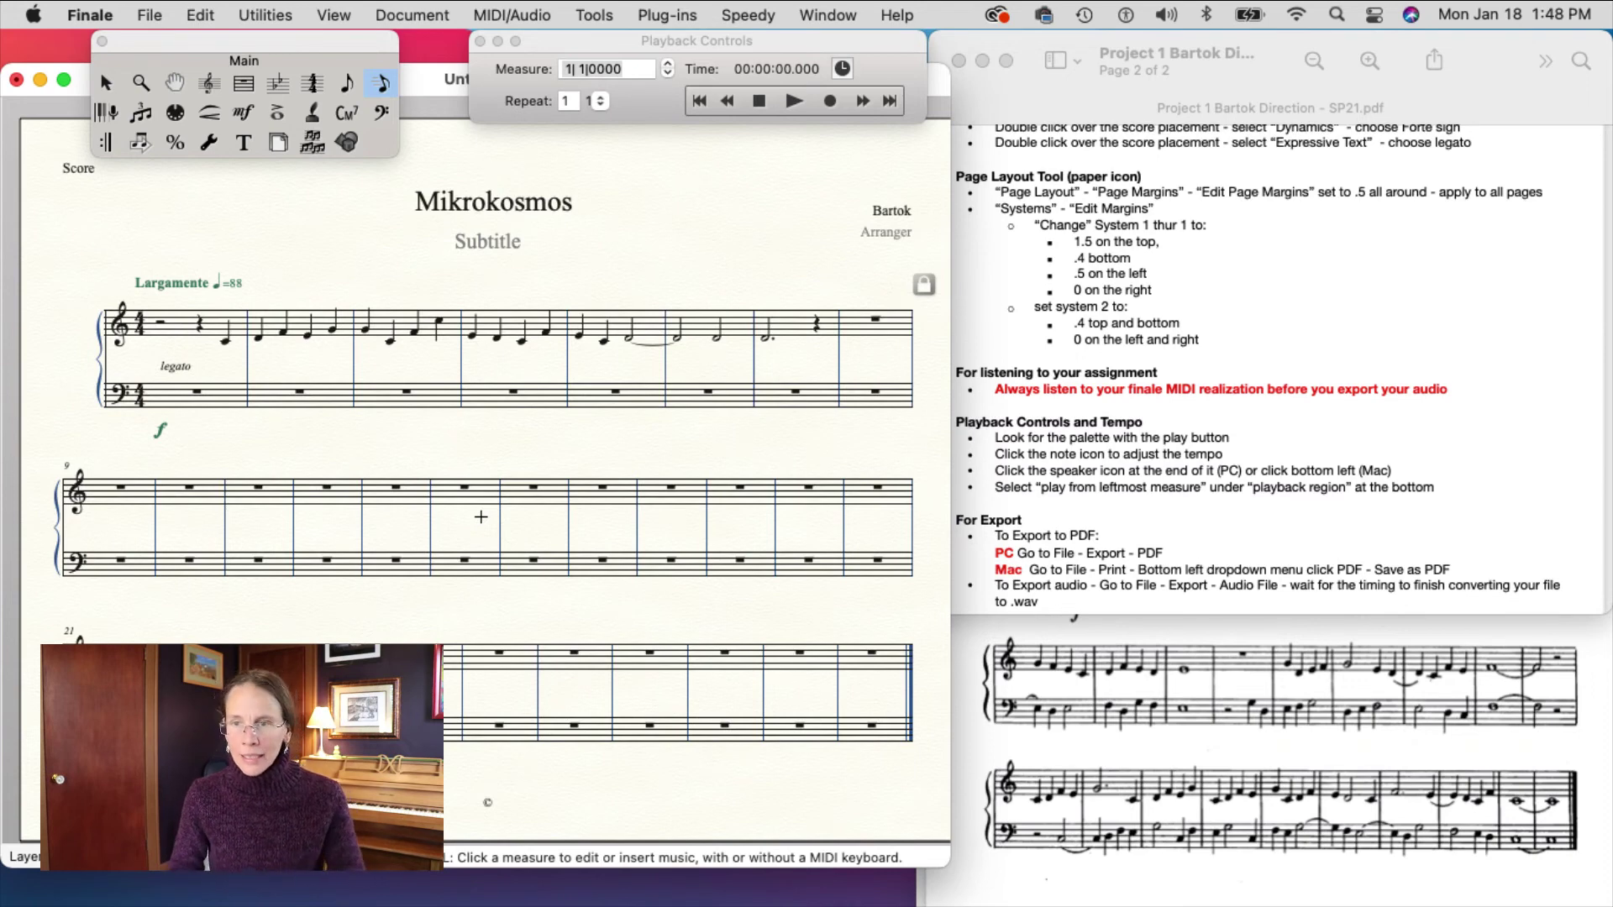
Read the export section of the directions and call up the audio file export for the score.
click(662, 185)
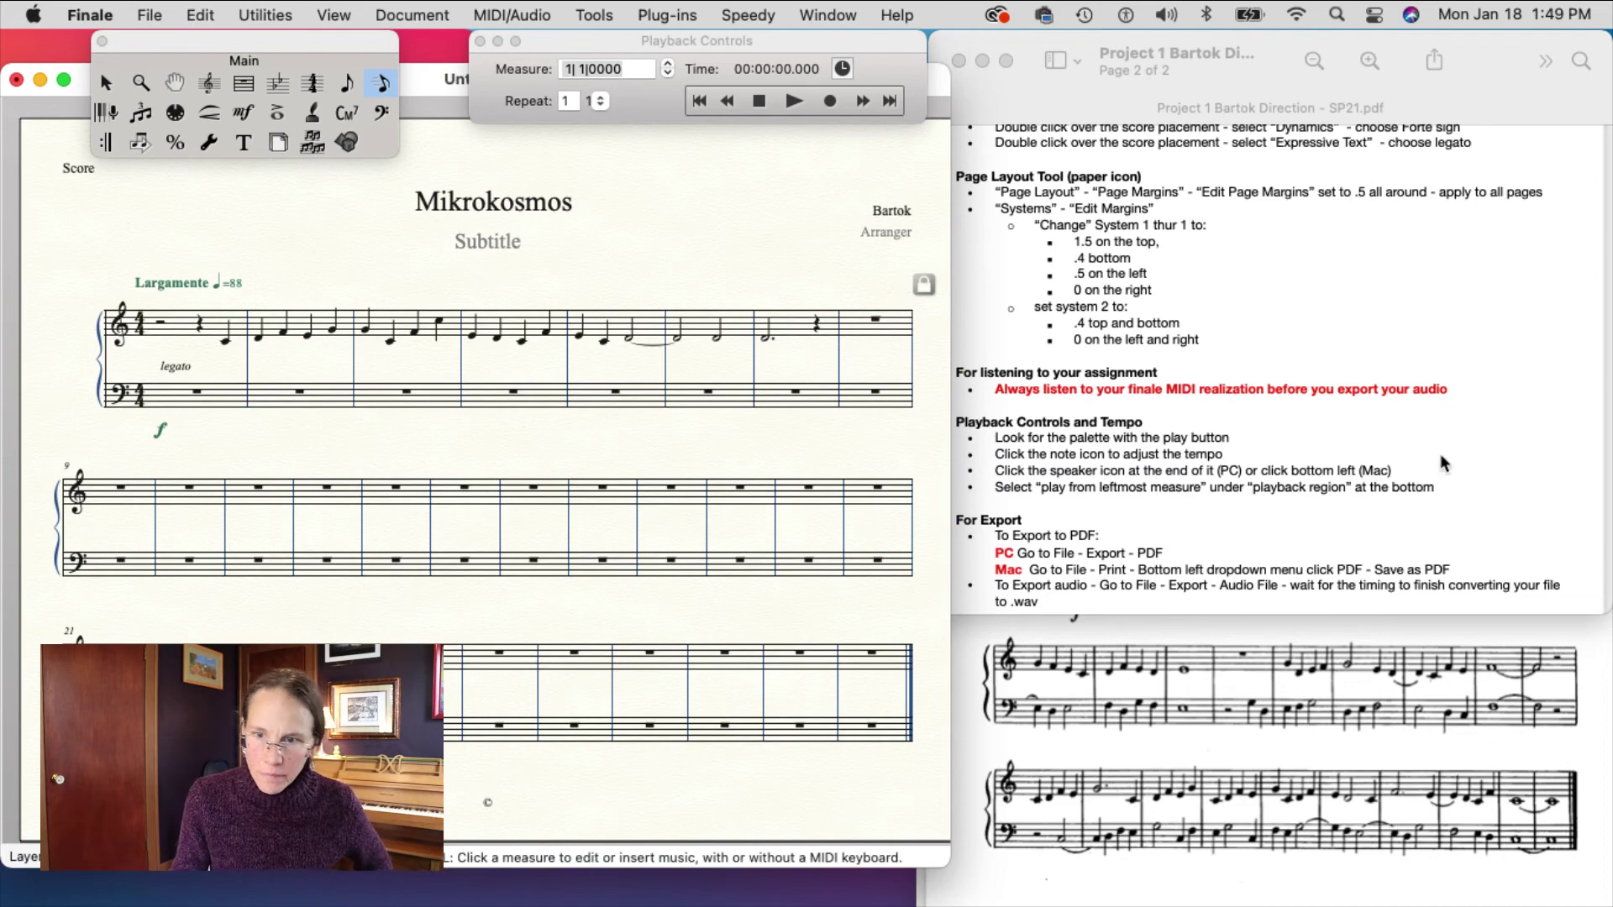
scroll(1440, 461, down, 5)
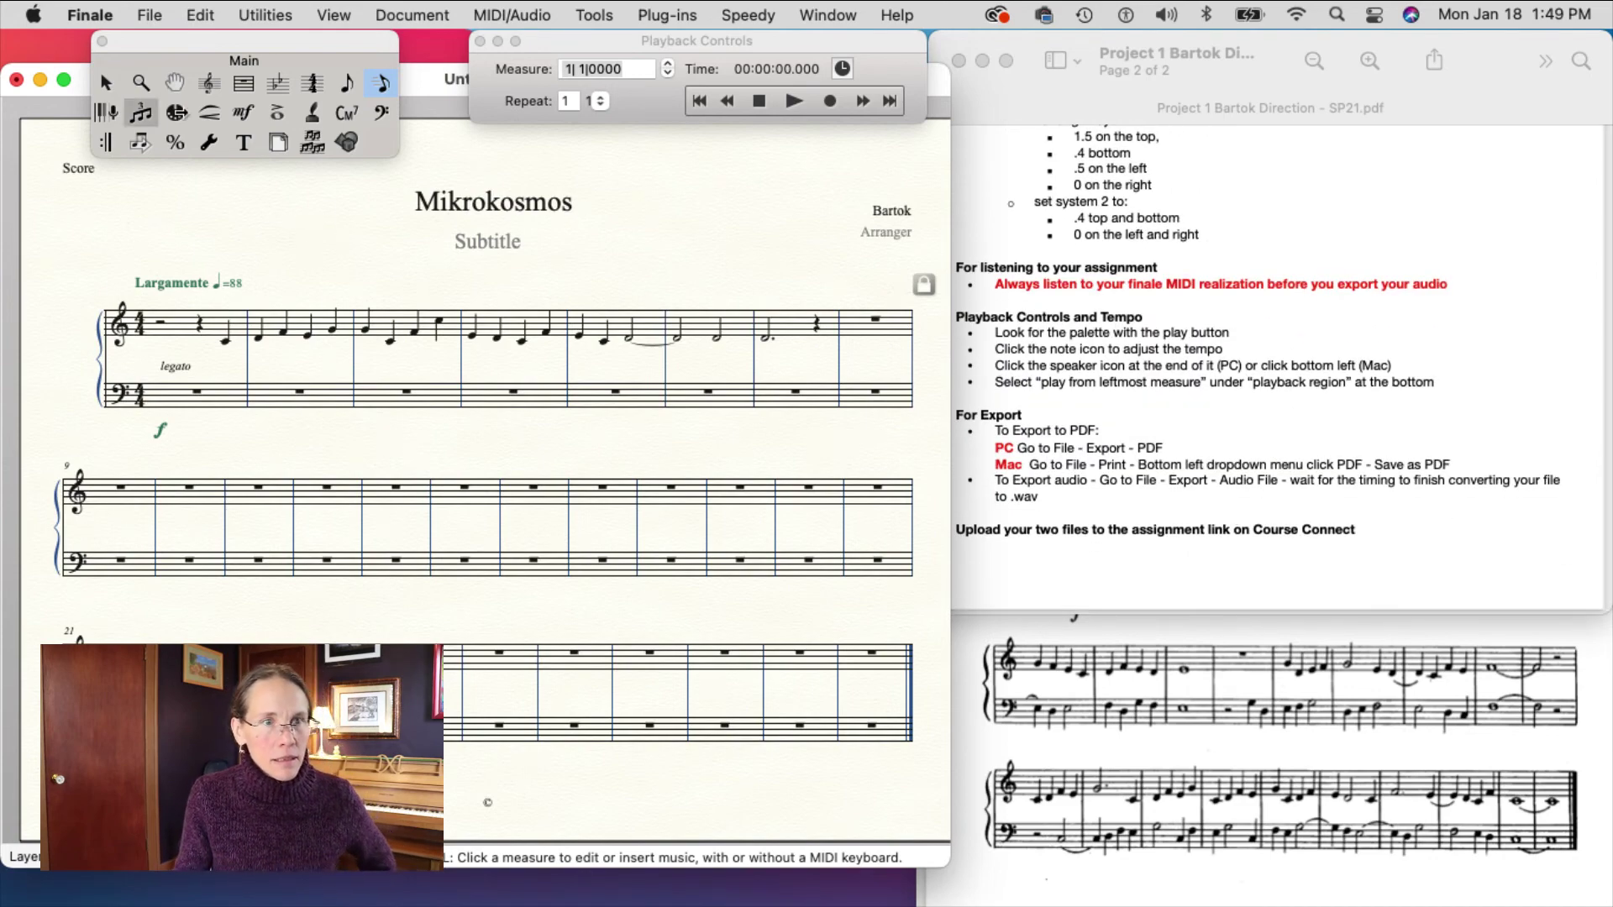
click(152, 15)
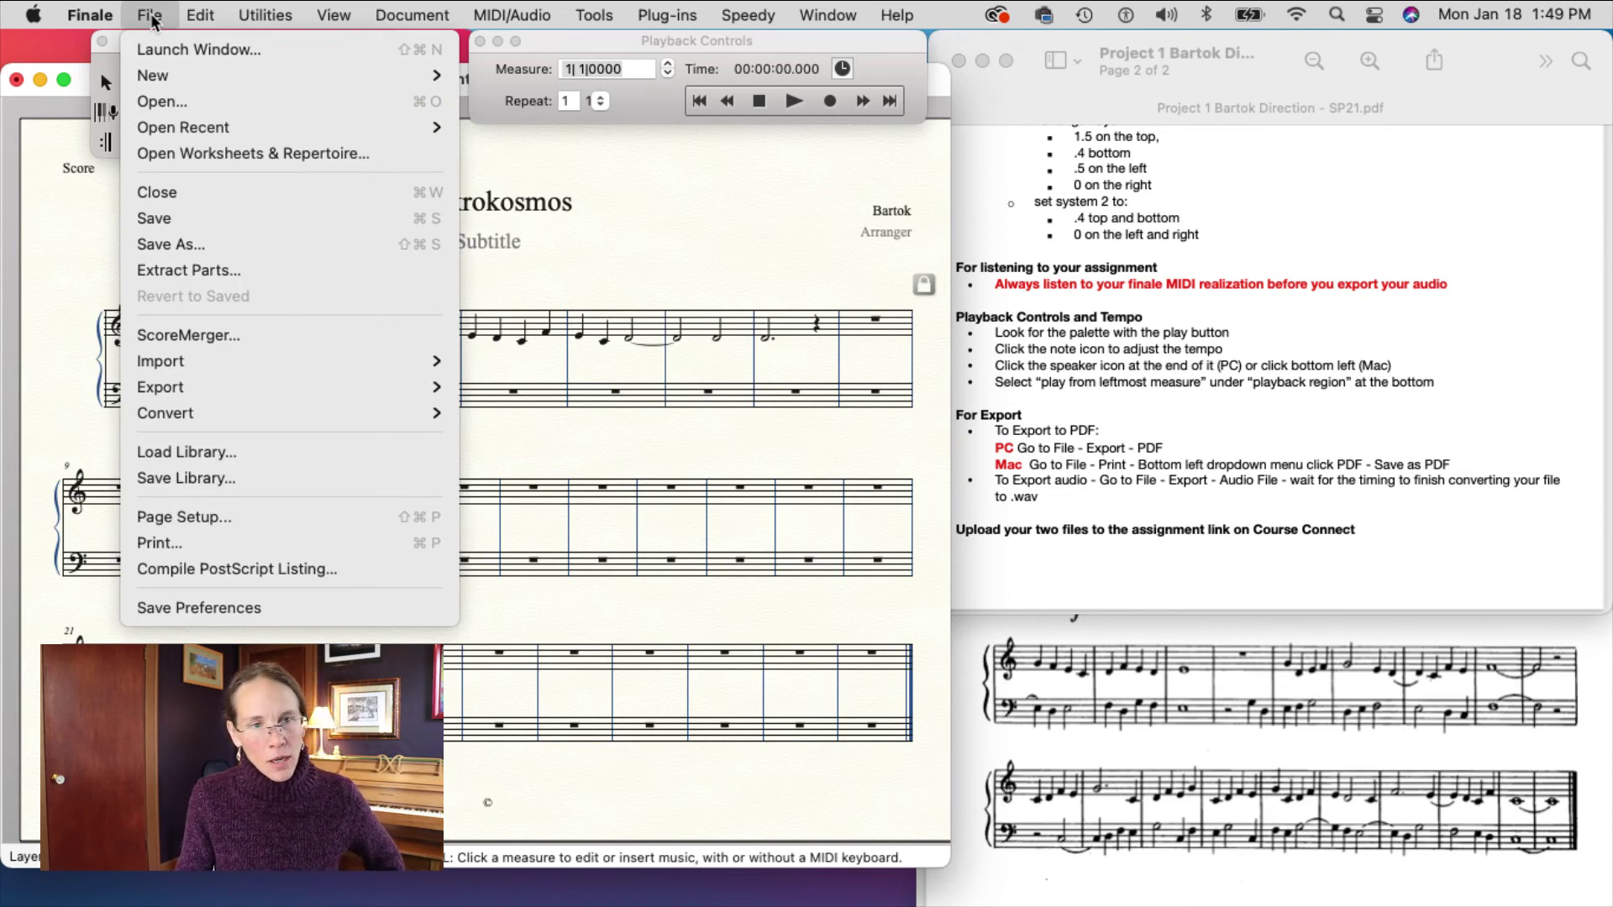
mouse_move(174, 398)
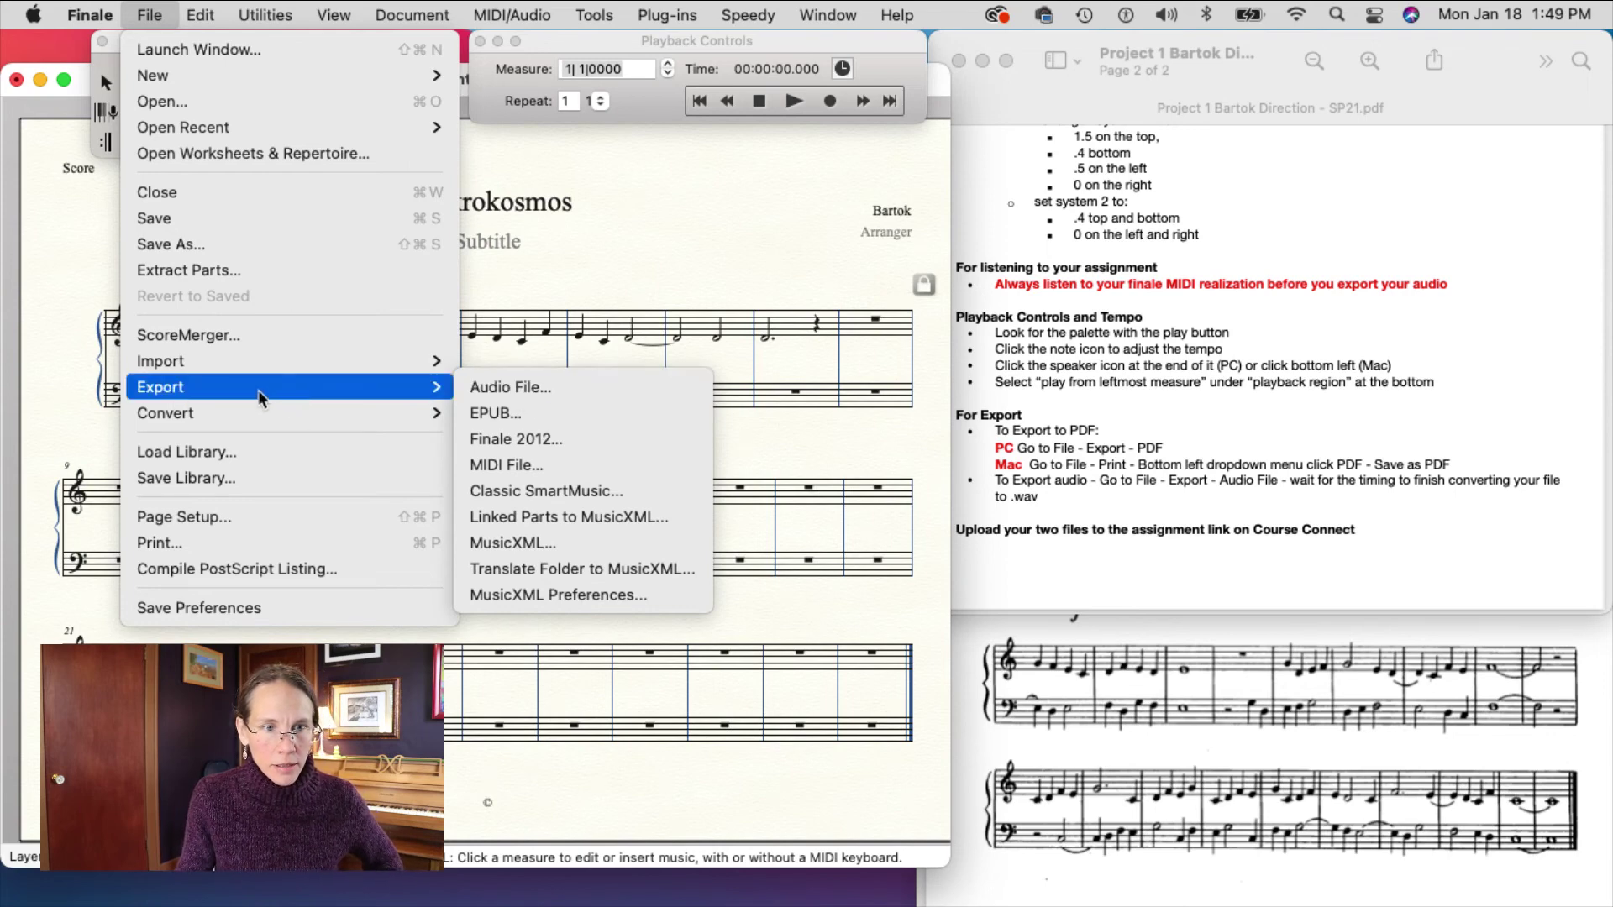
click(501, 389)
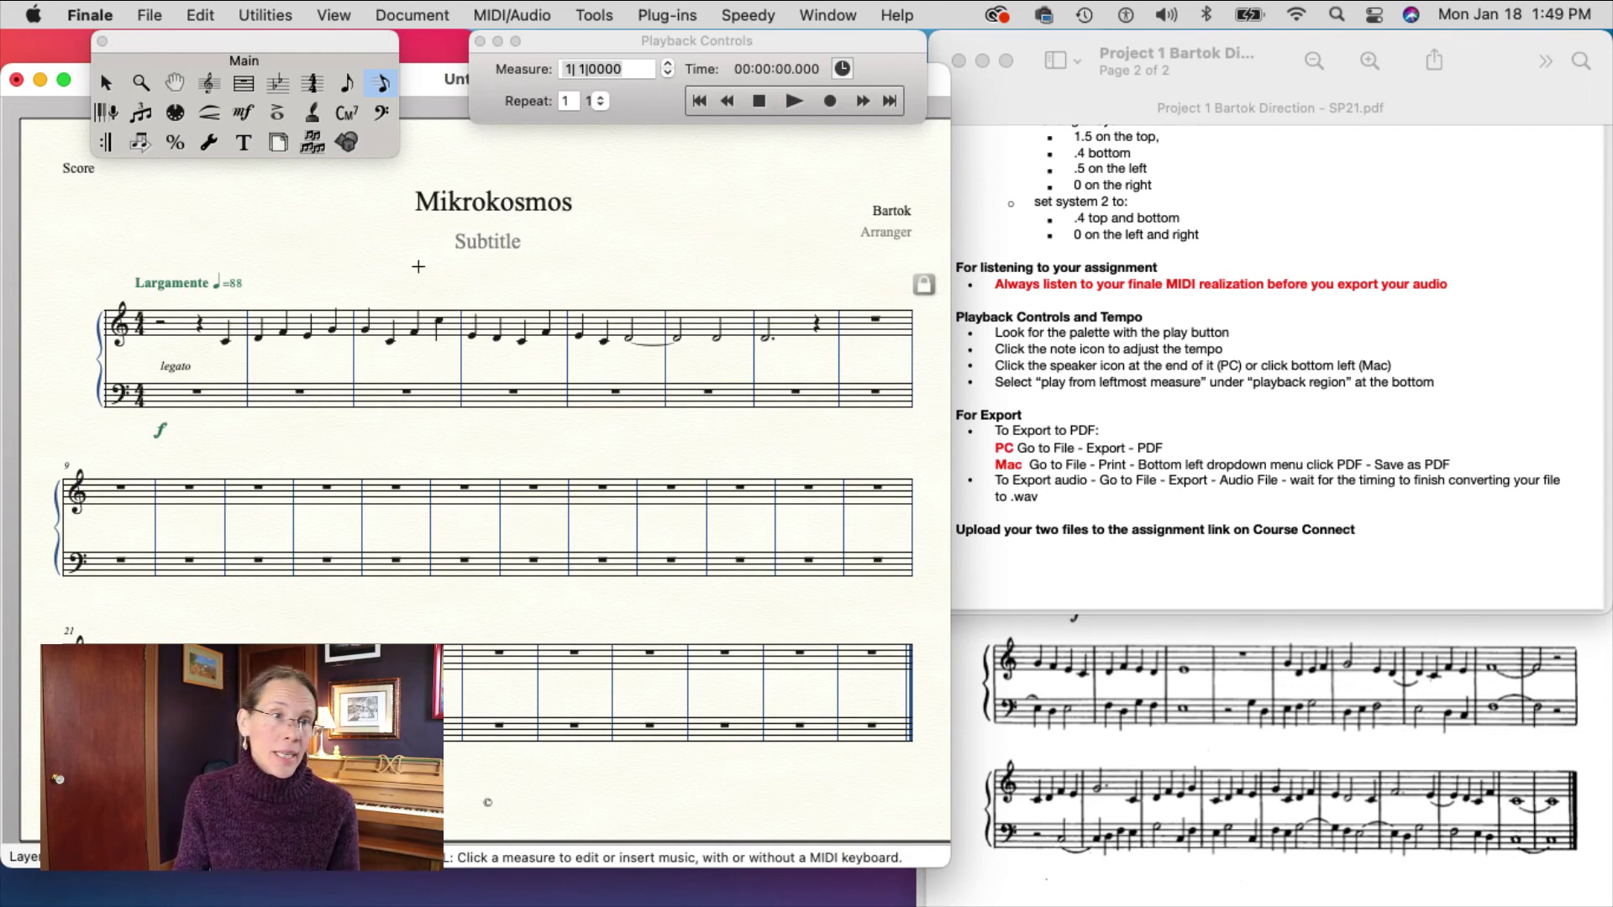
Try to reach the option for saving the score as PDF in the print dialog, and dismiss the dialog.
click(148, 16)
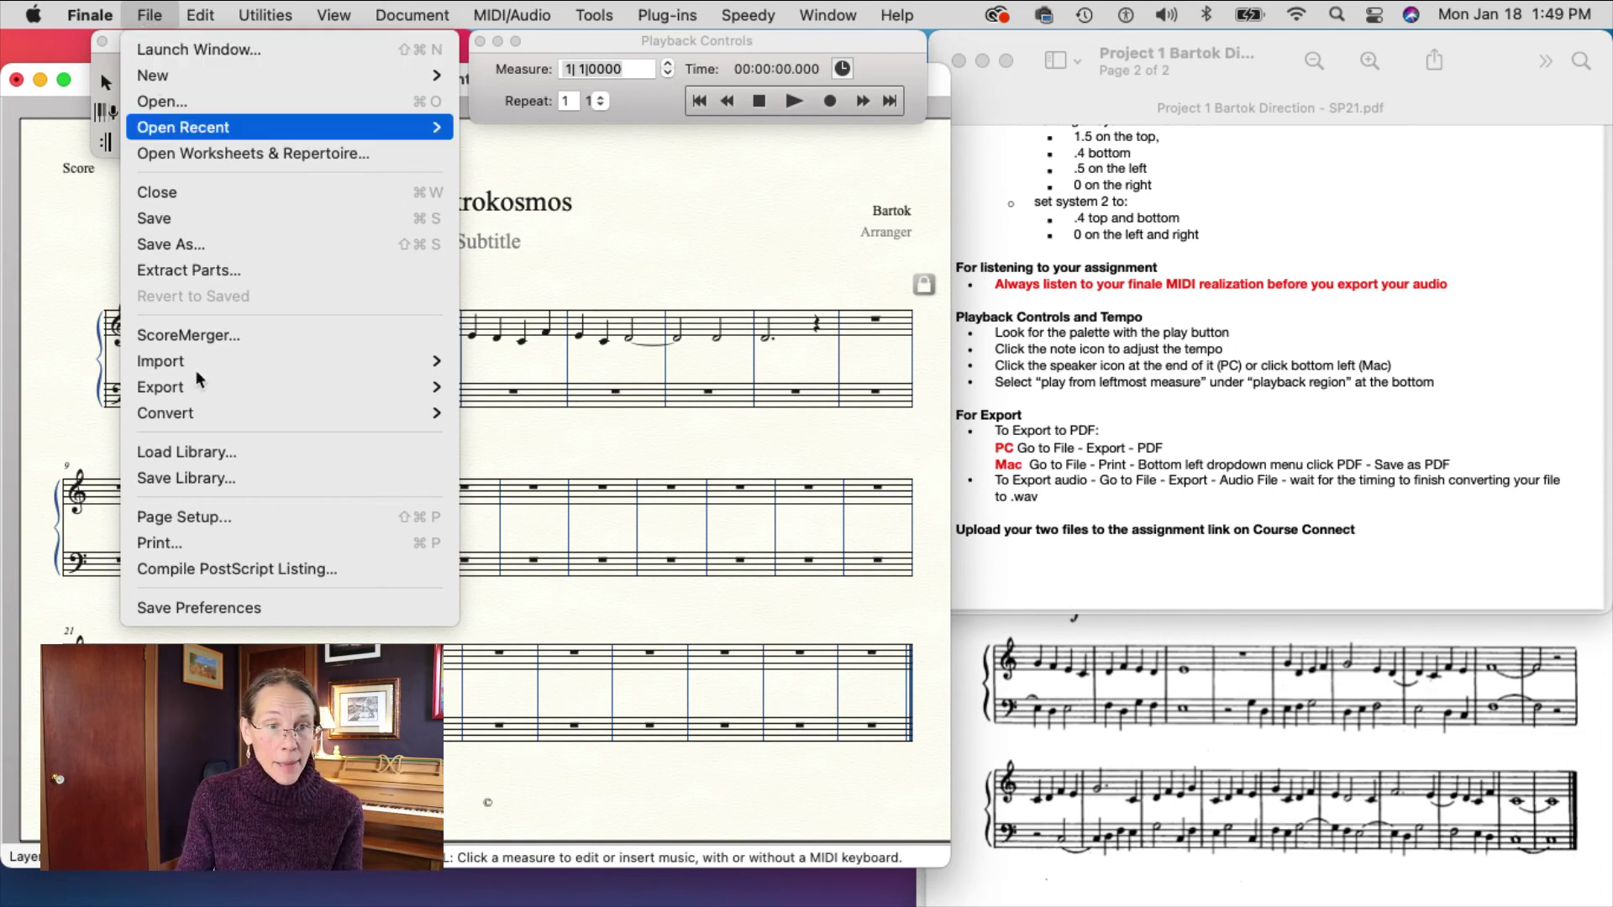
click(165, 544)
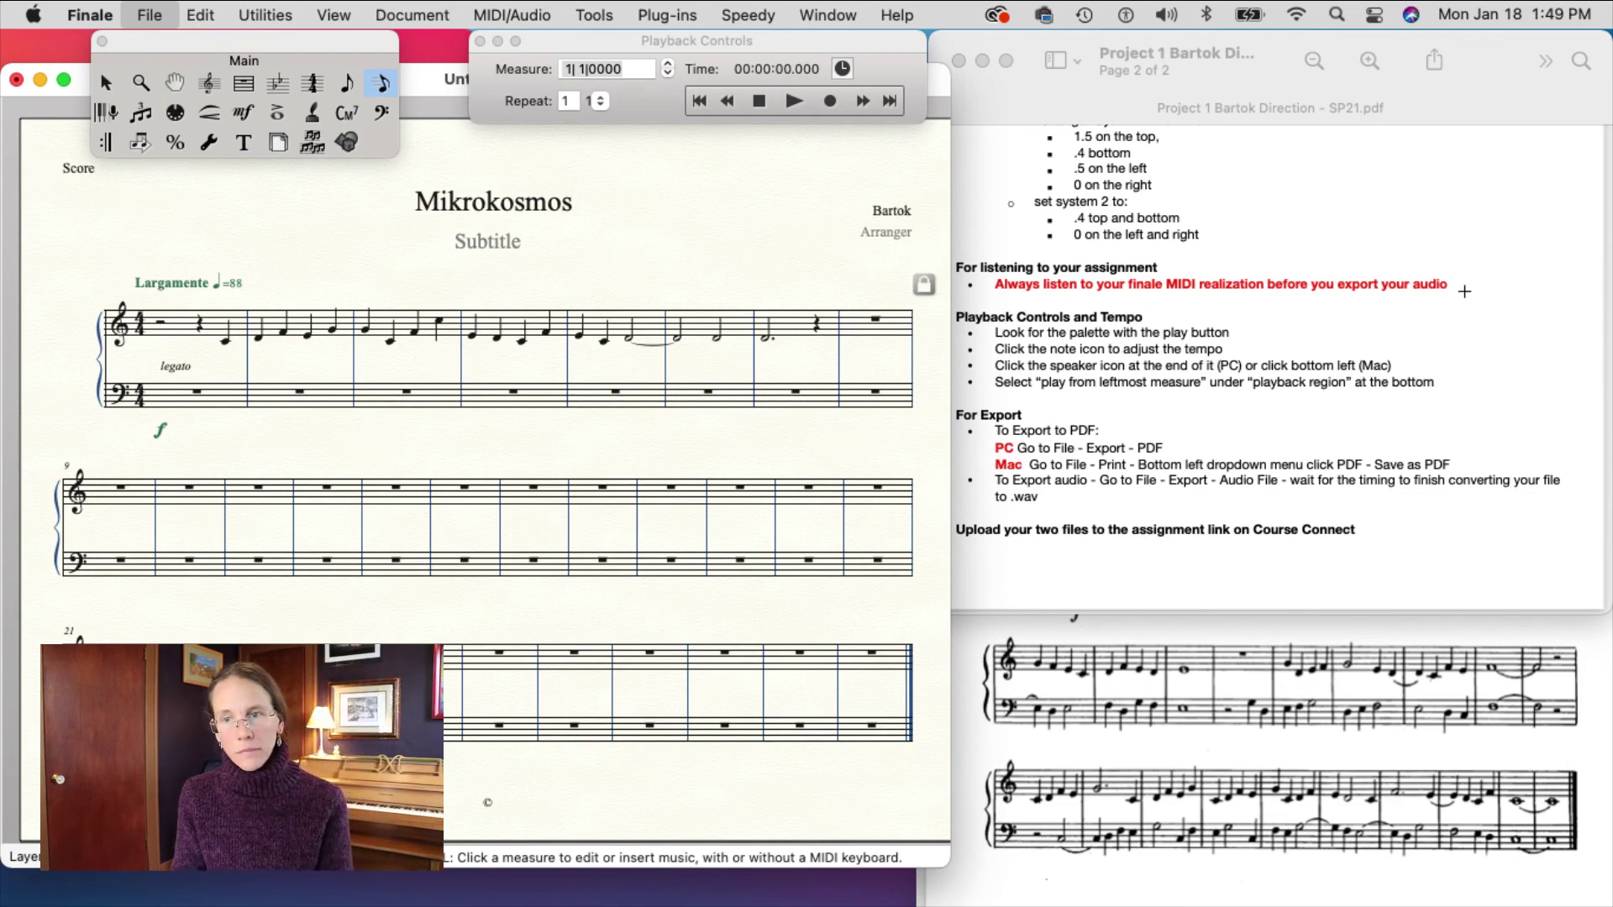
key(super+p)
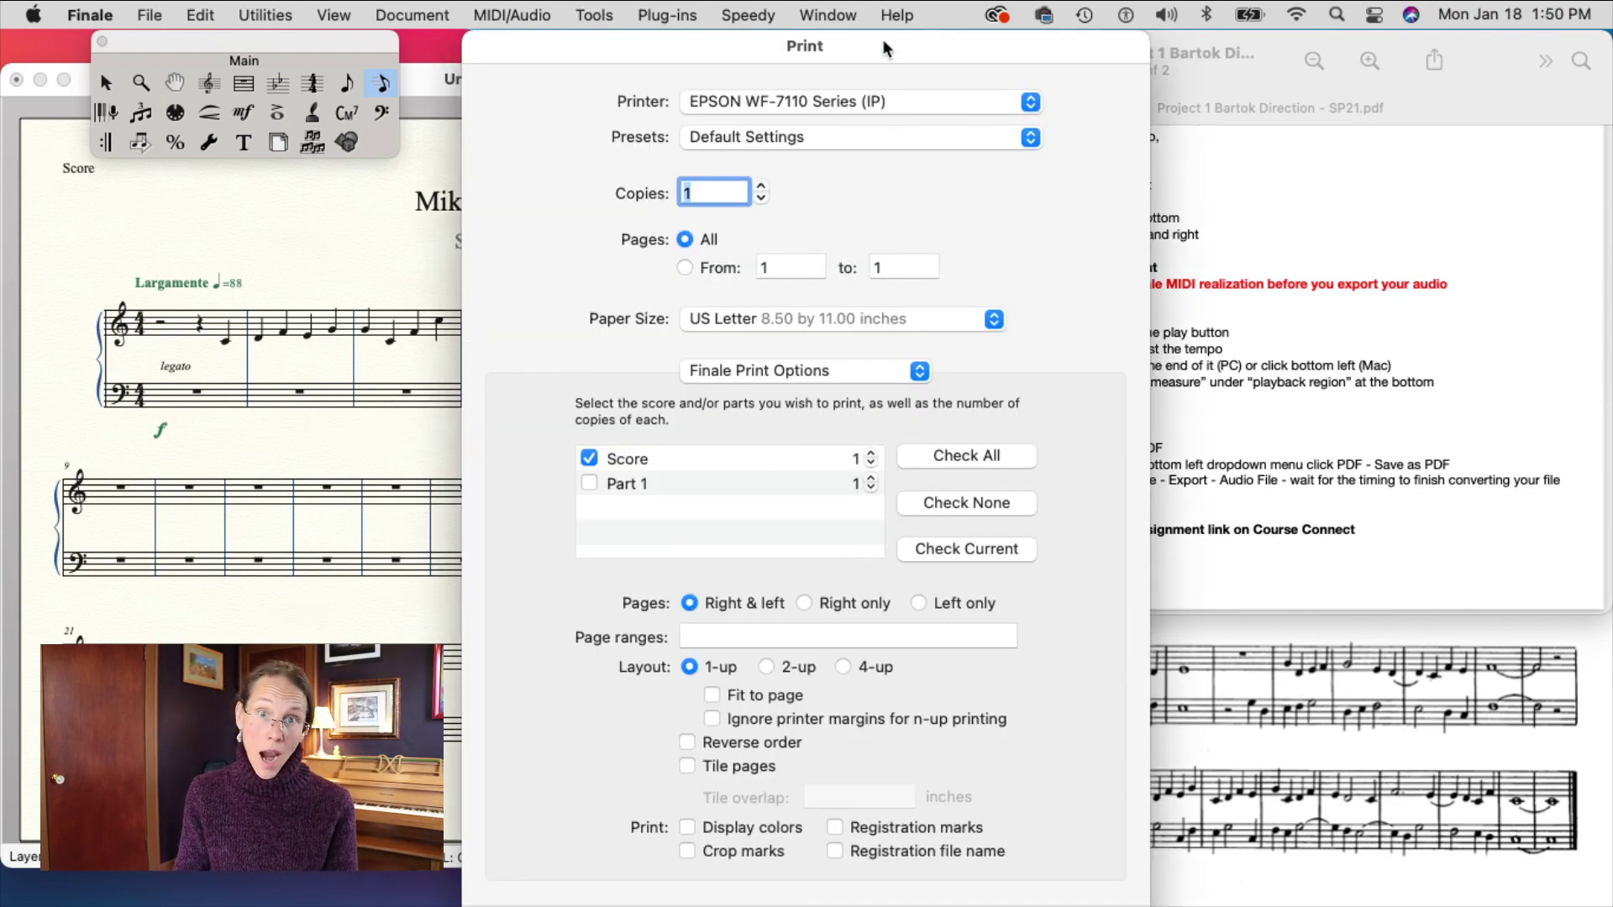
drag(902, 52, 864, 10)
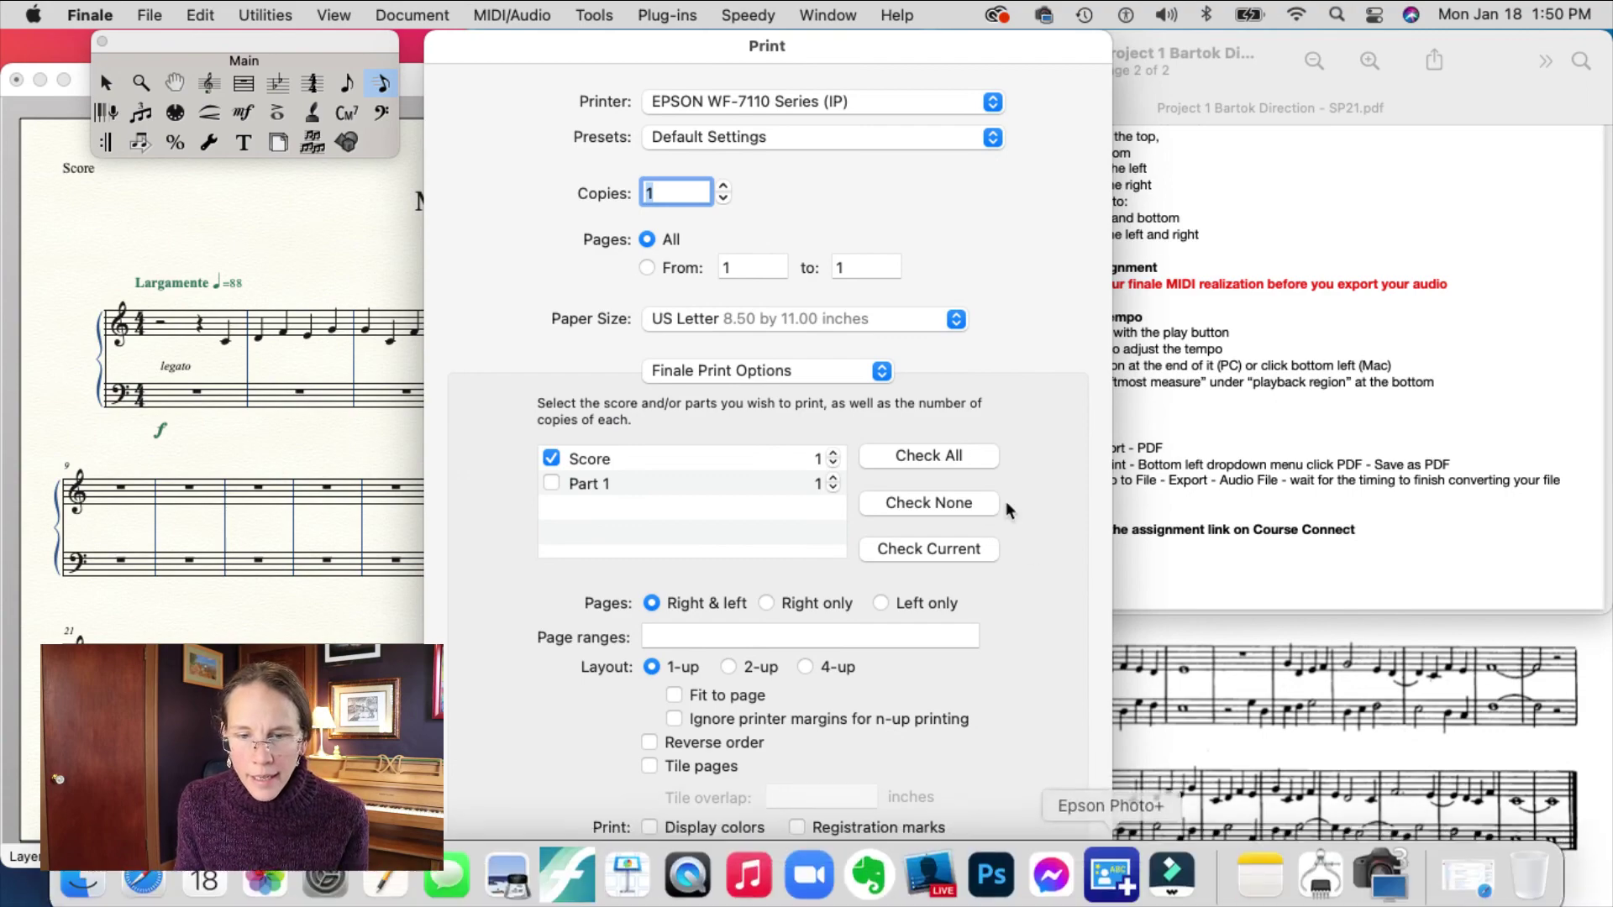
drag(1105, 44, 1164, 10)
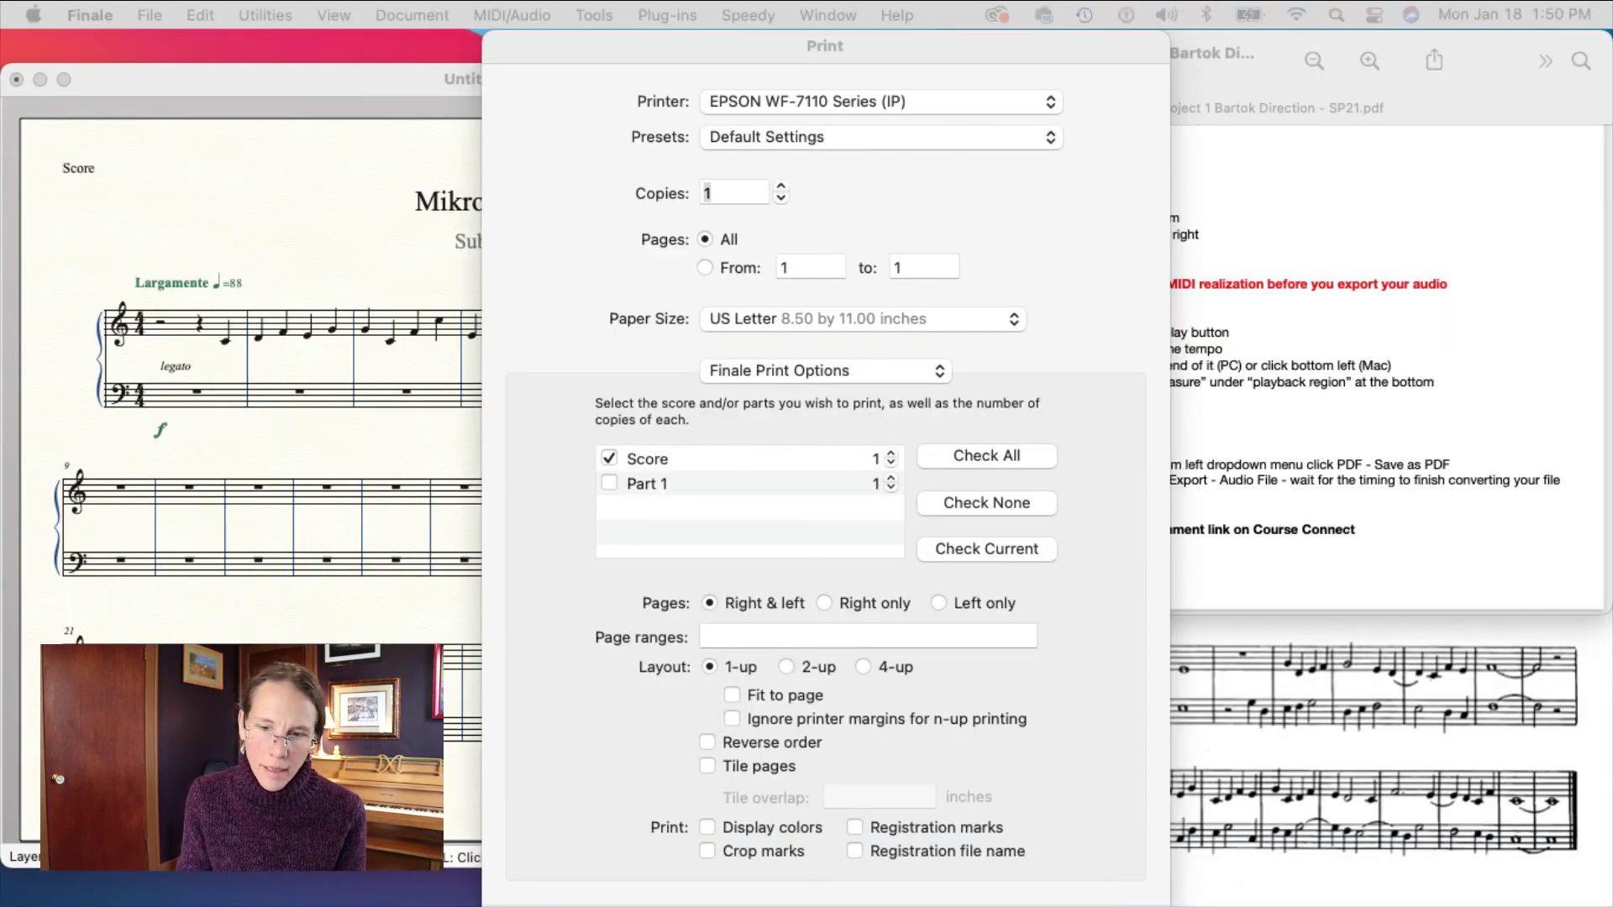
mouse_move(1172, 864)
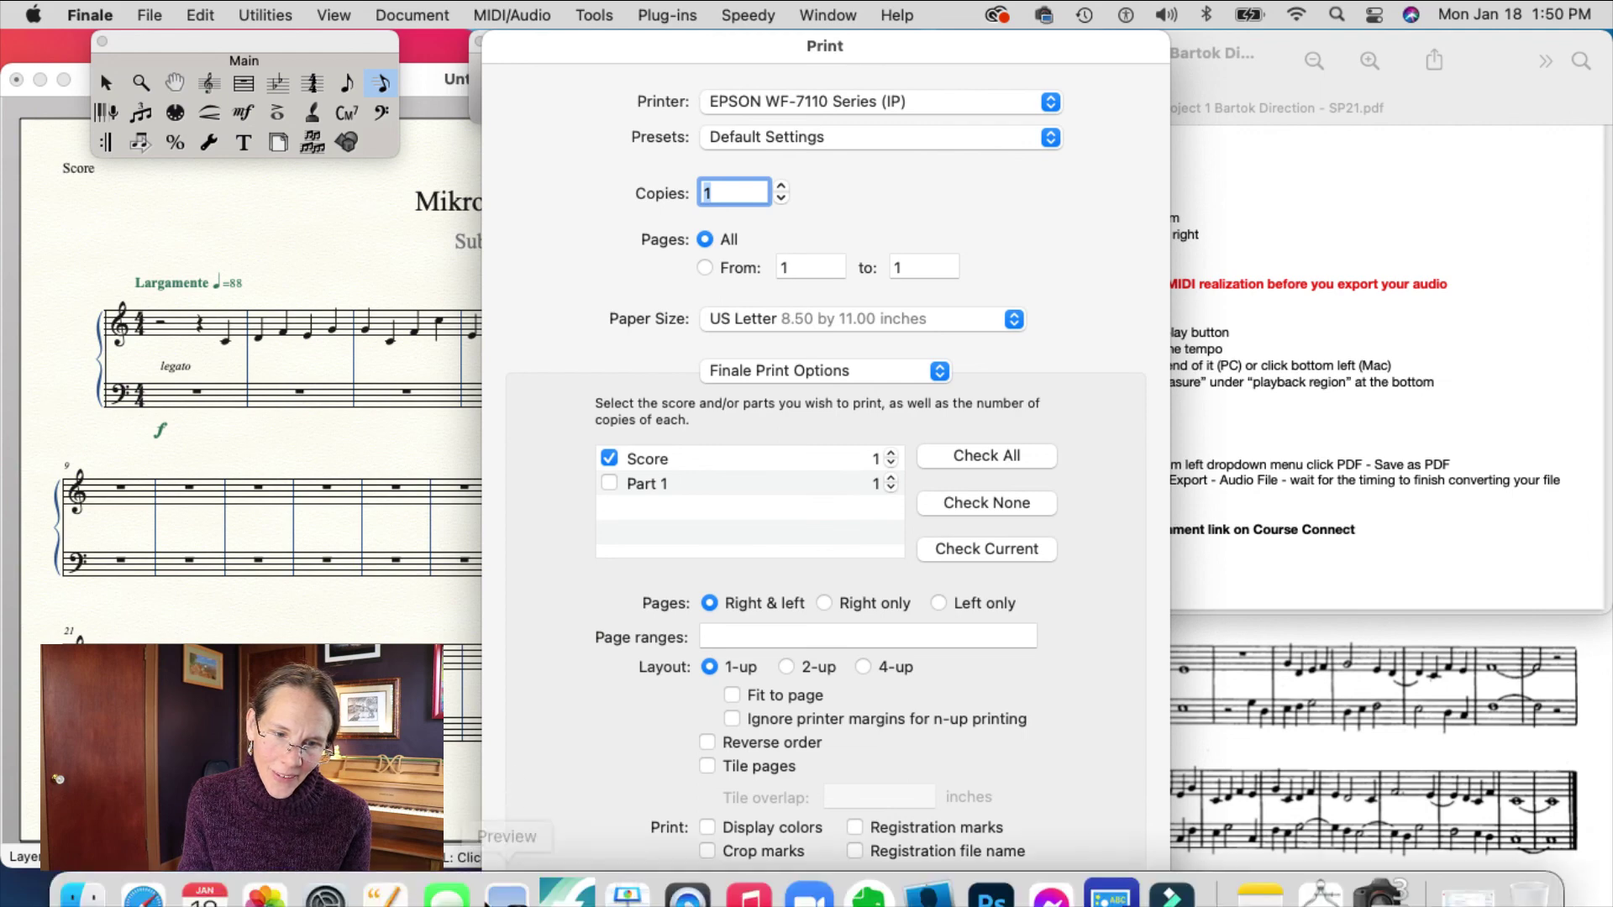
click(491, 898)
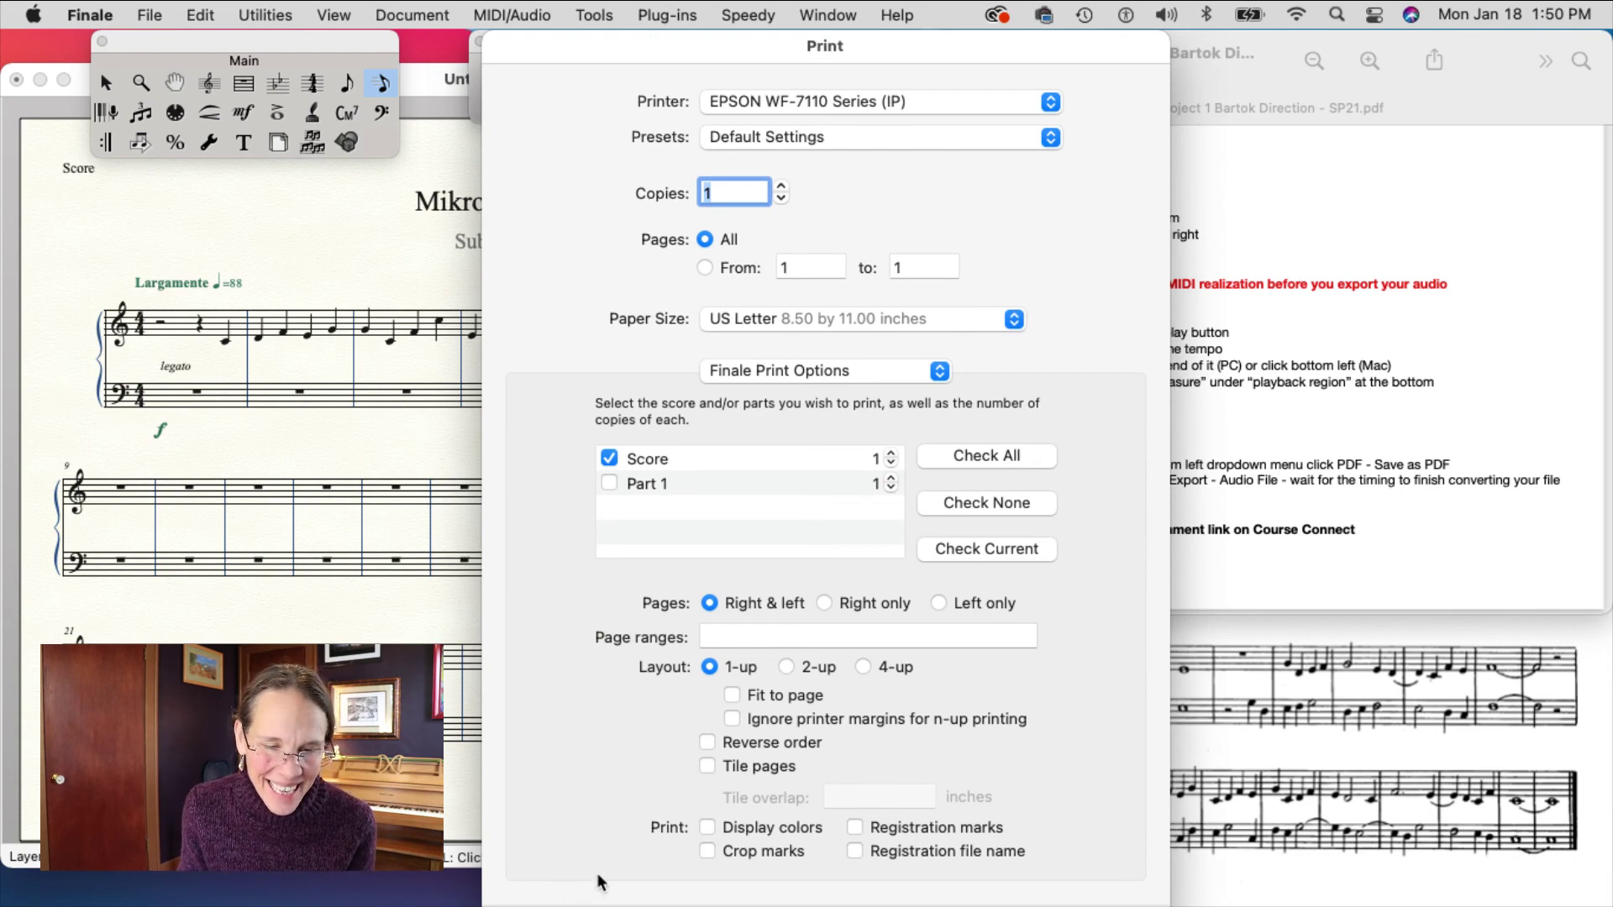
drag(944, 51, 849, 10)
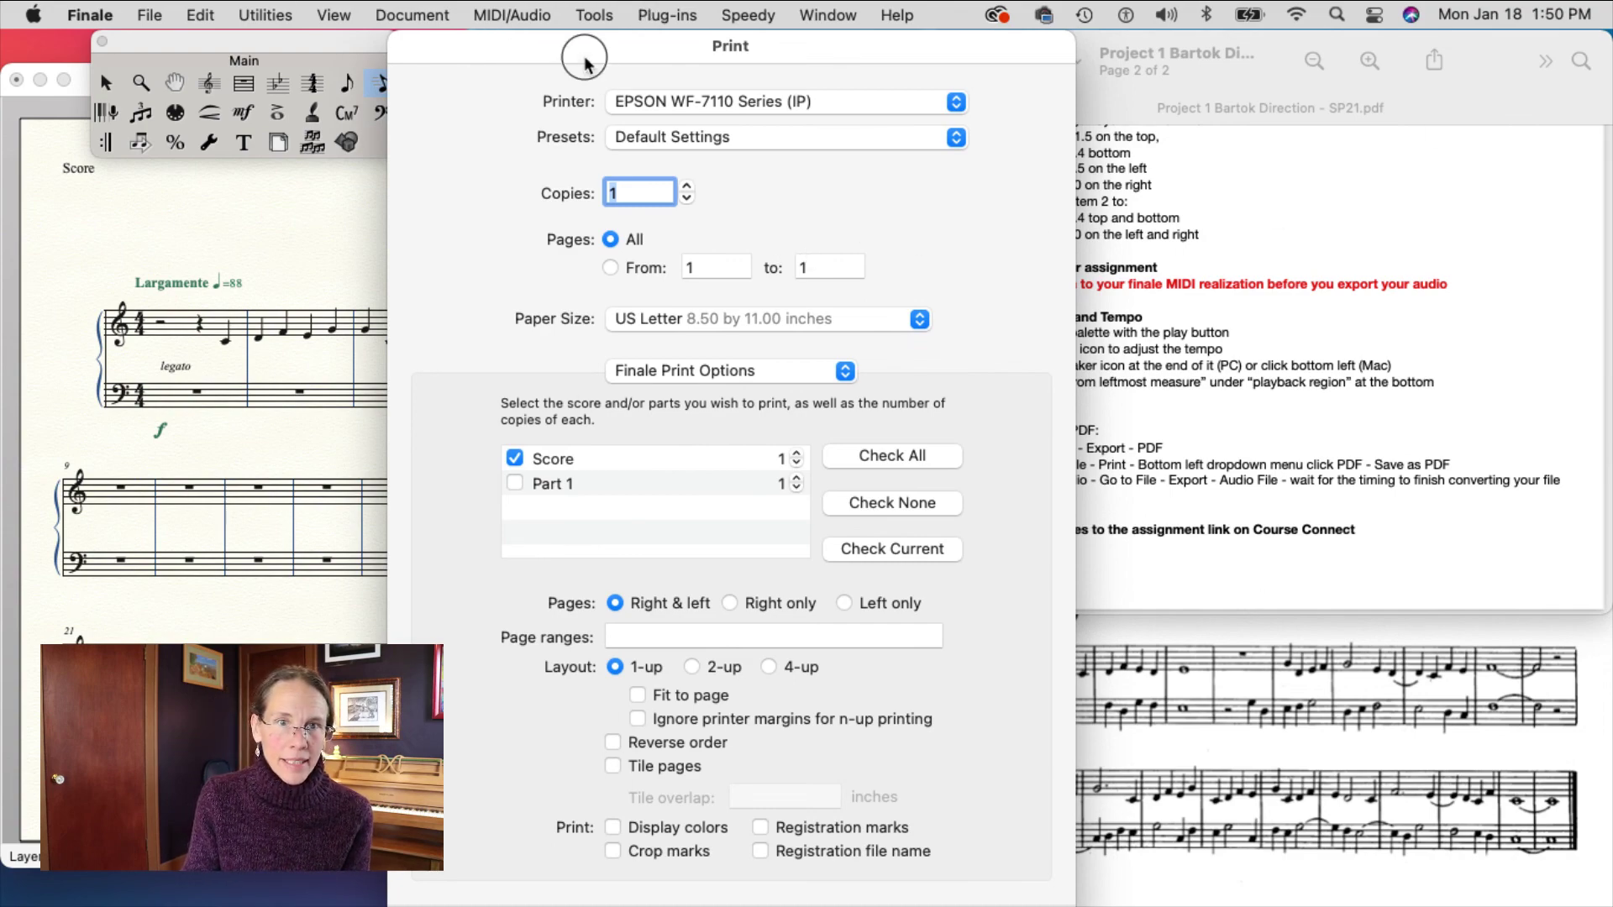
key(Escape)
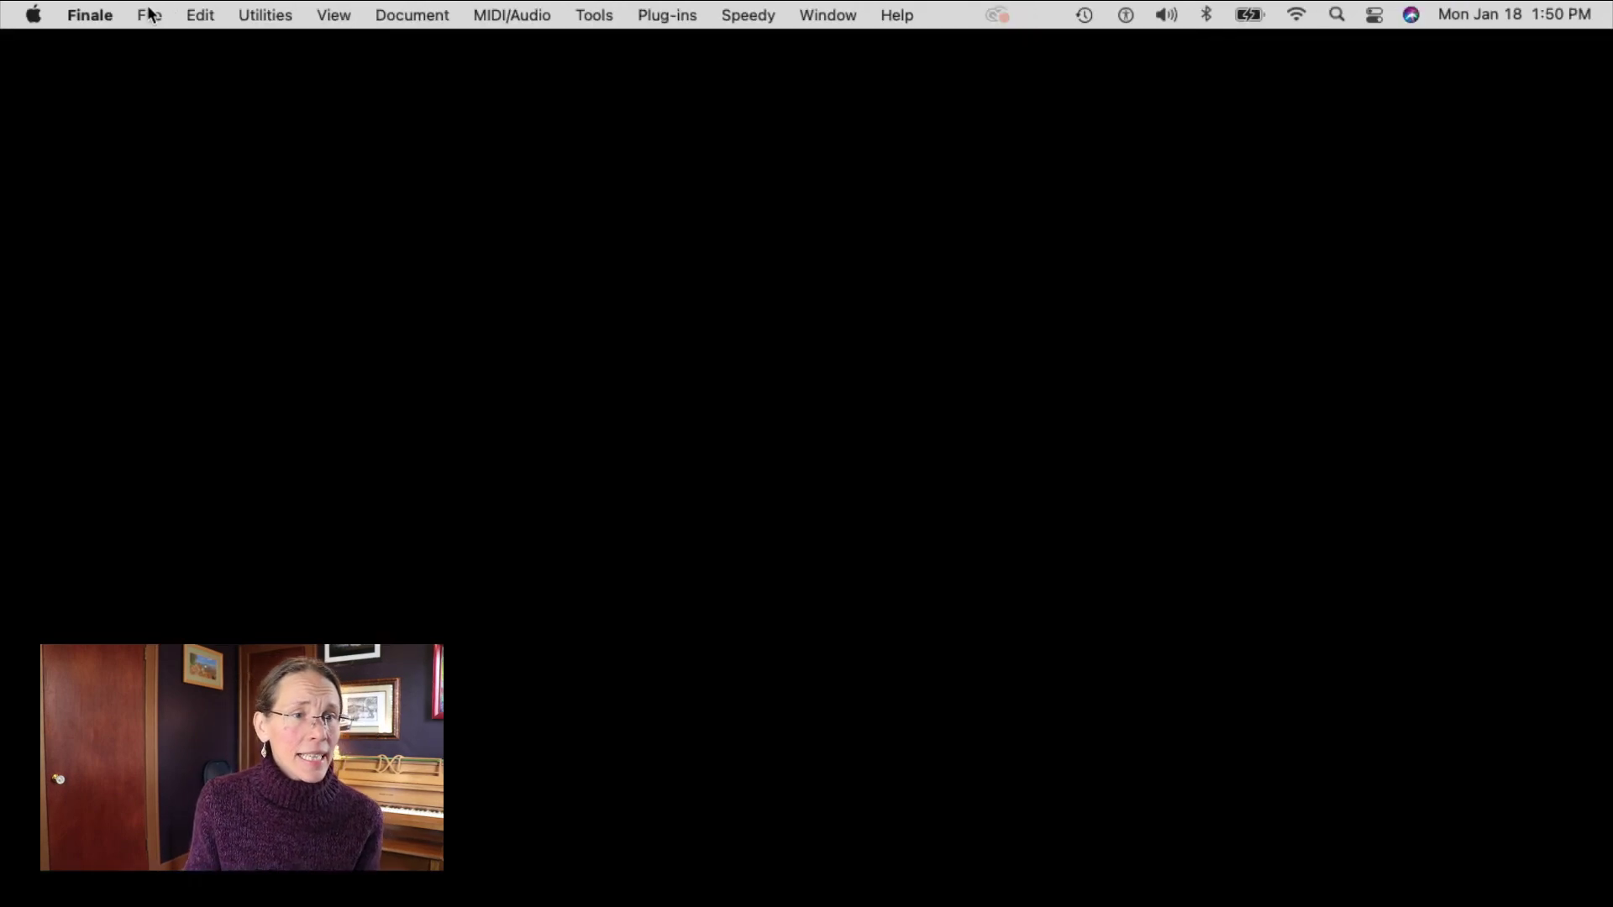
Close the remaining print dialog and call up the Audio File export for the score.
click(152, 15)
click(152, 15)
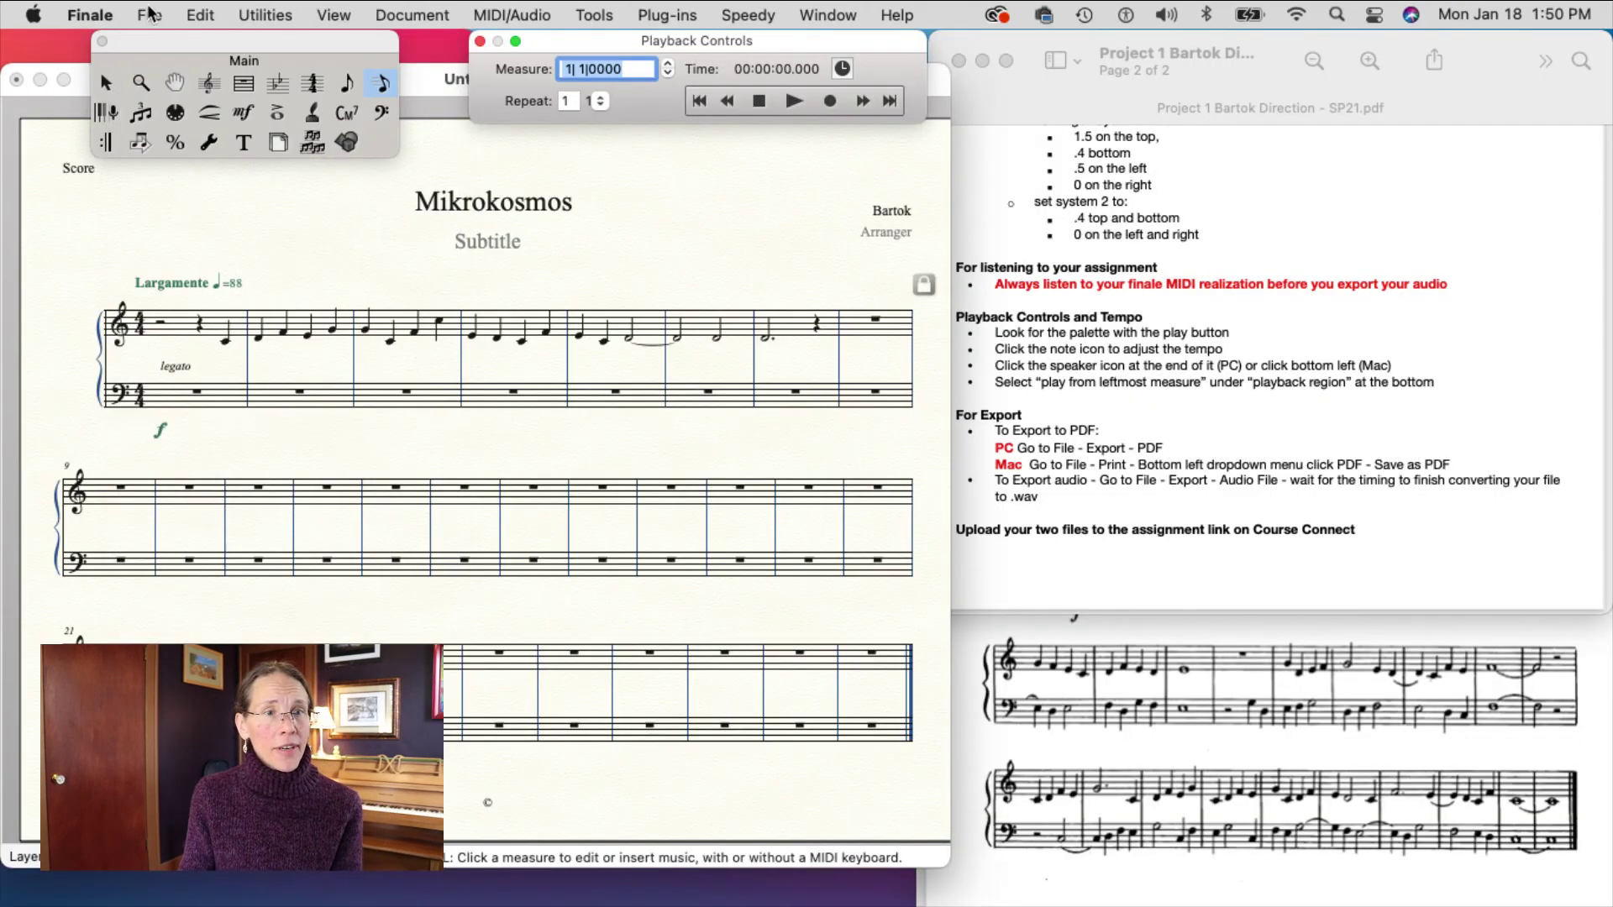
click(151, 15)
mouse_move(157, 396)
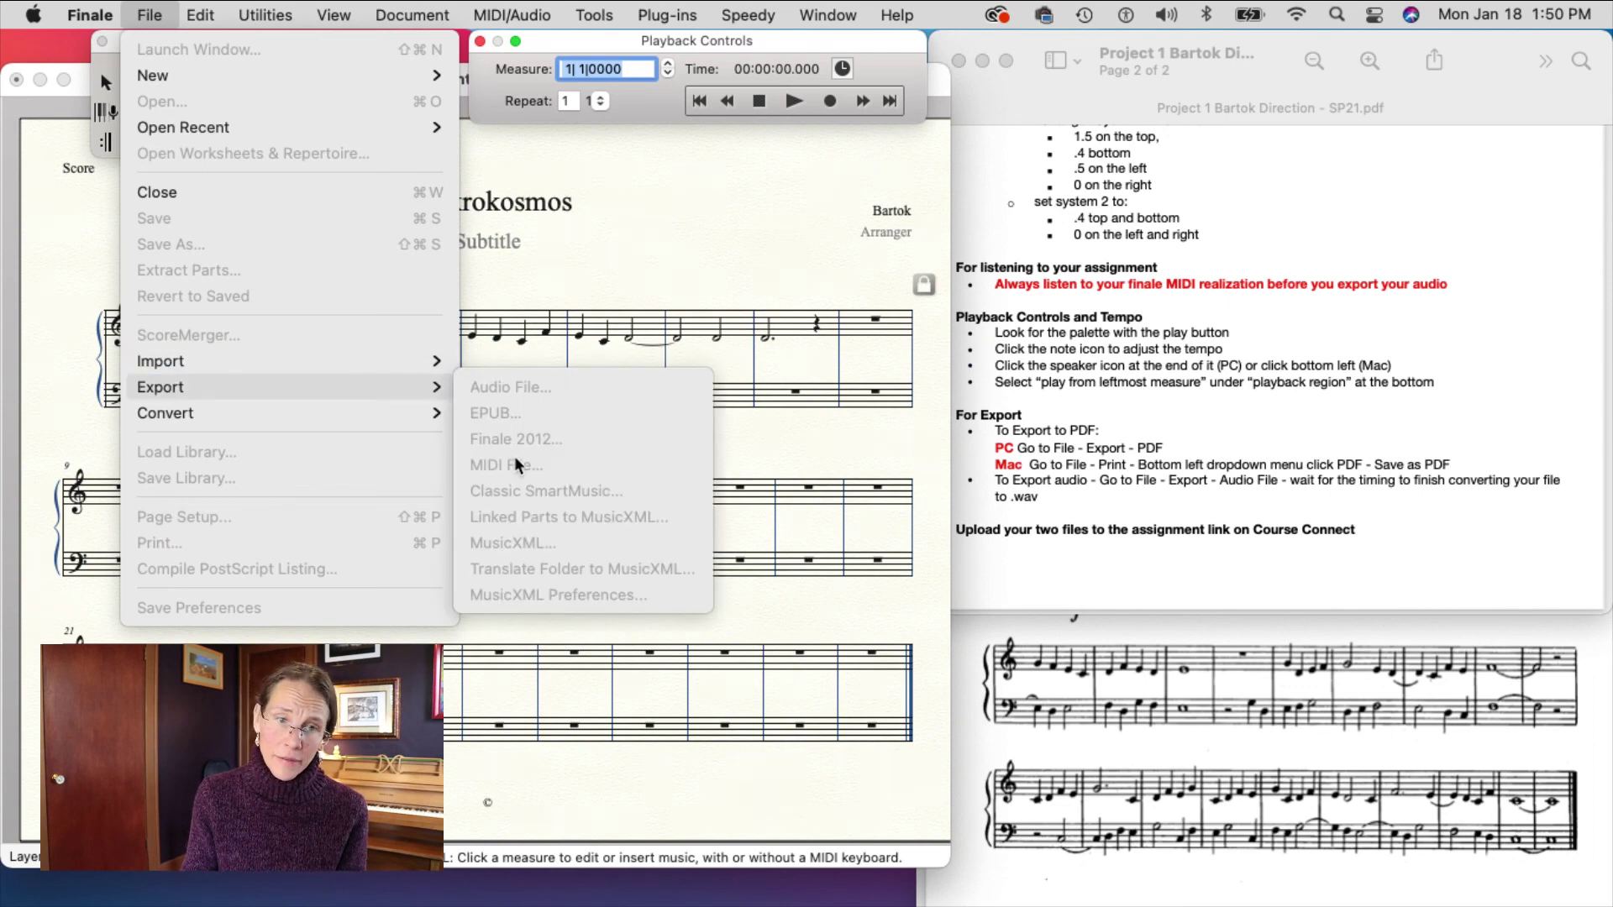
click(641, 244)
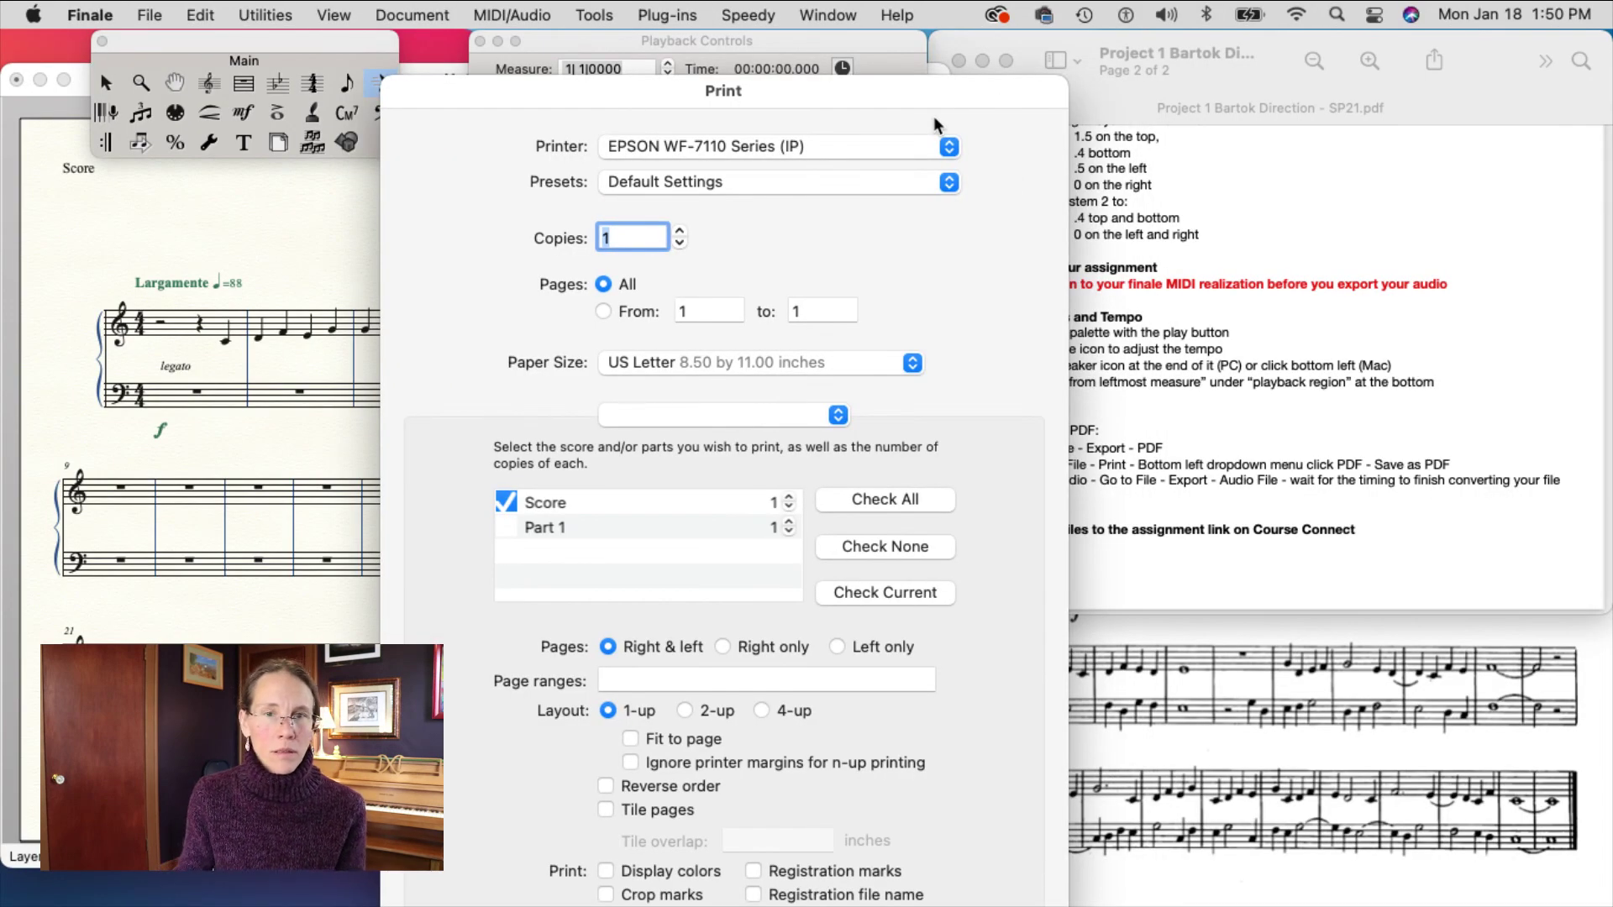
key(Escape)
click(149, 14)
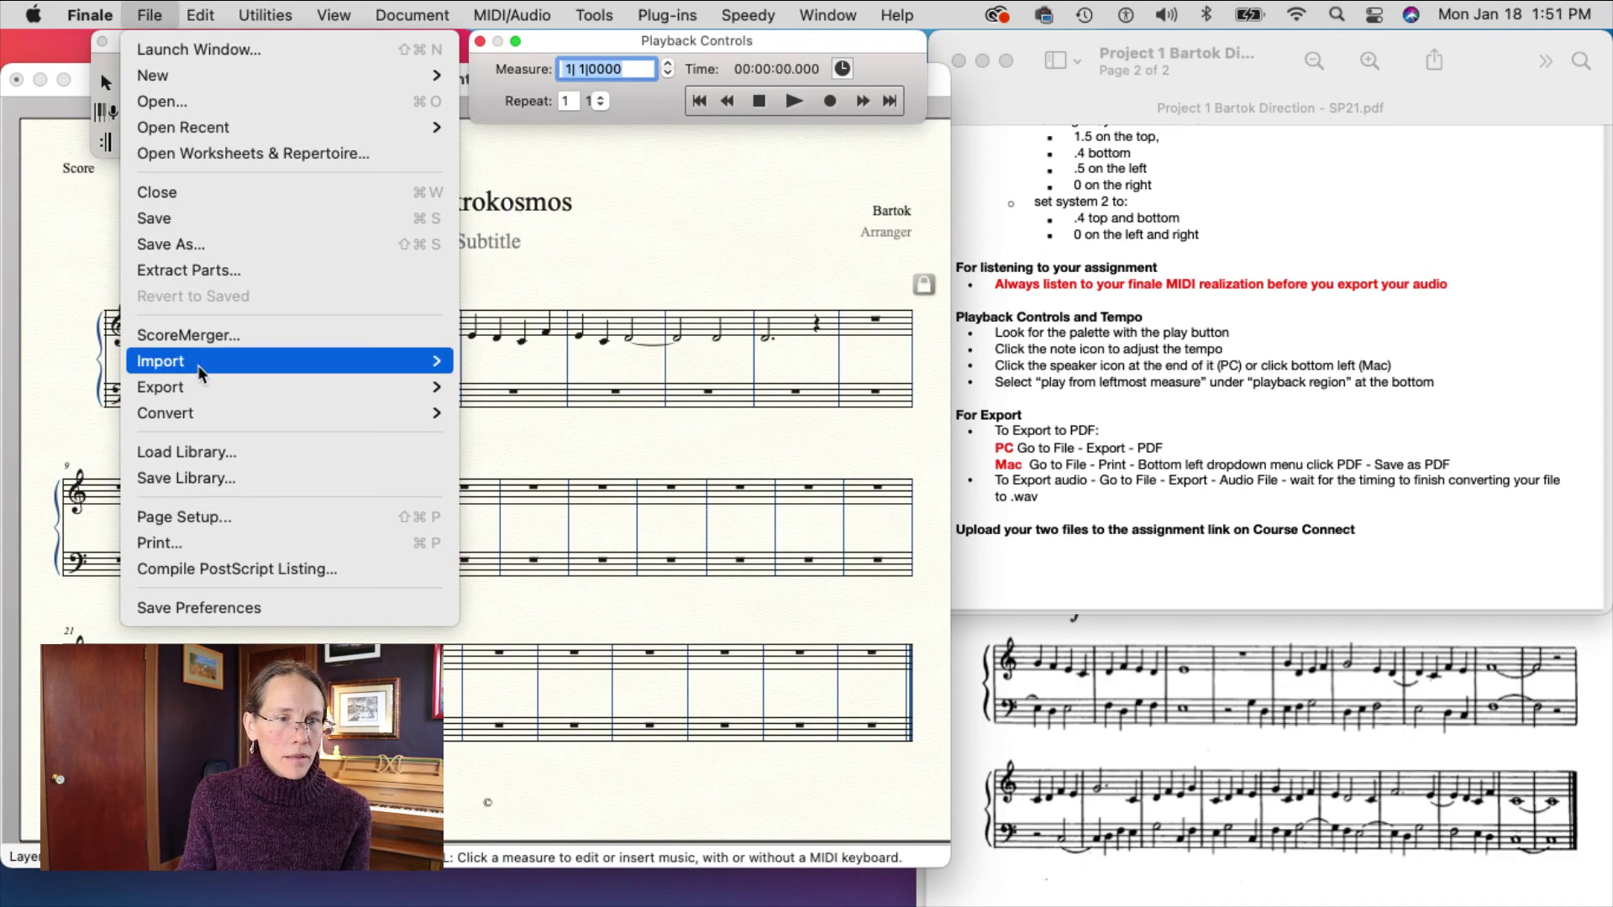
mouse_move(187, 392)
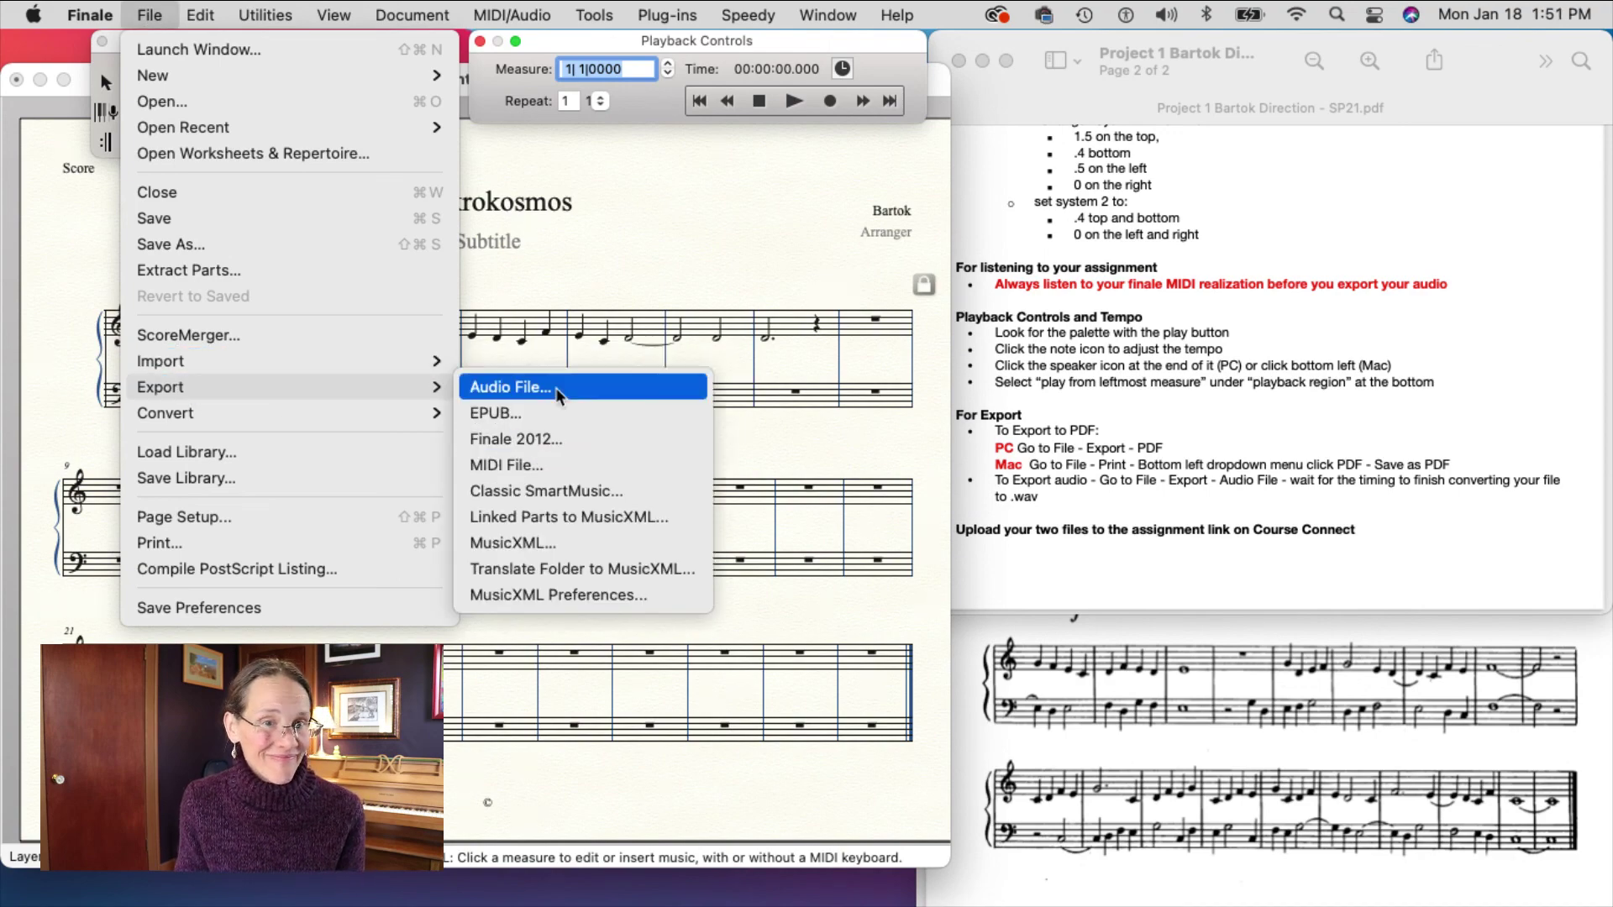
click(510, 387)
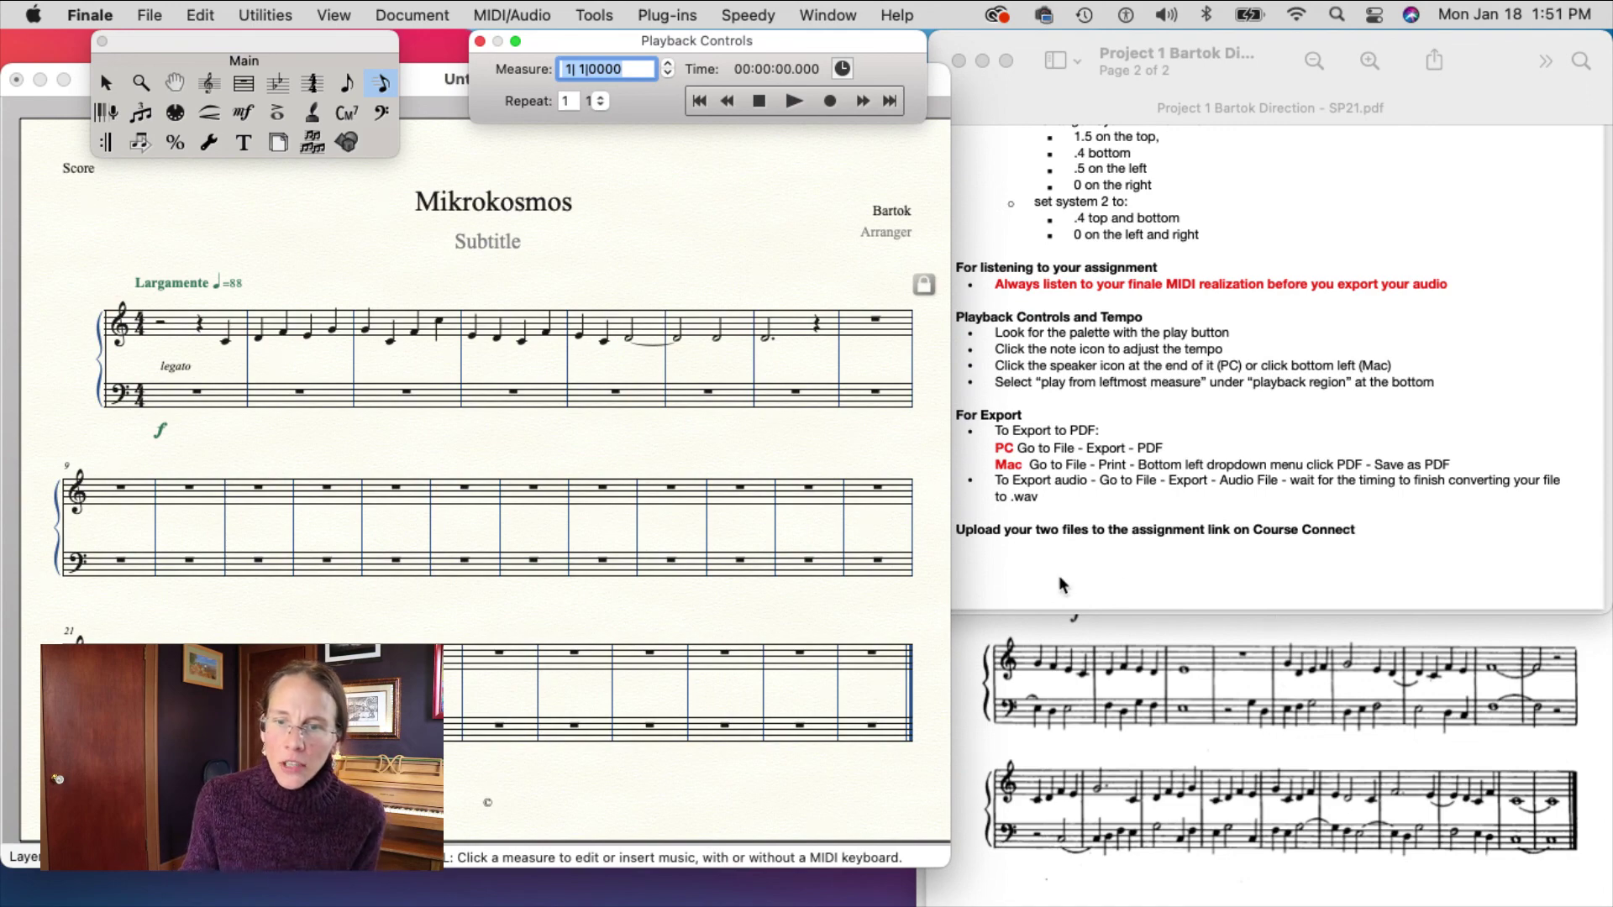
Switch to the CourseConnect page in Safari to locate the Project 1 Bartok Due upload link, and minimize the browser window.
mouse_move(1468, 882)
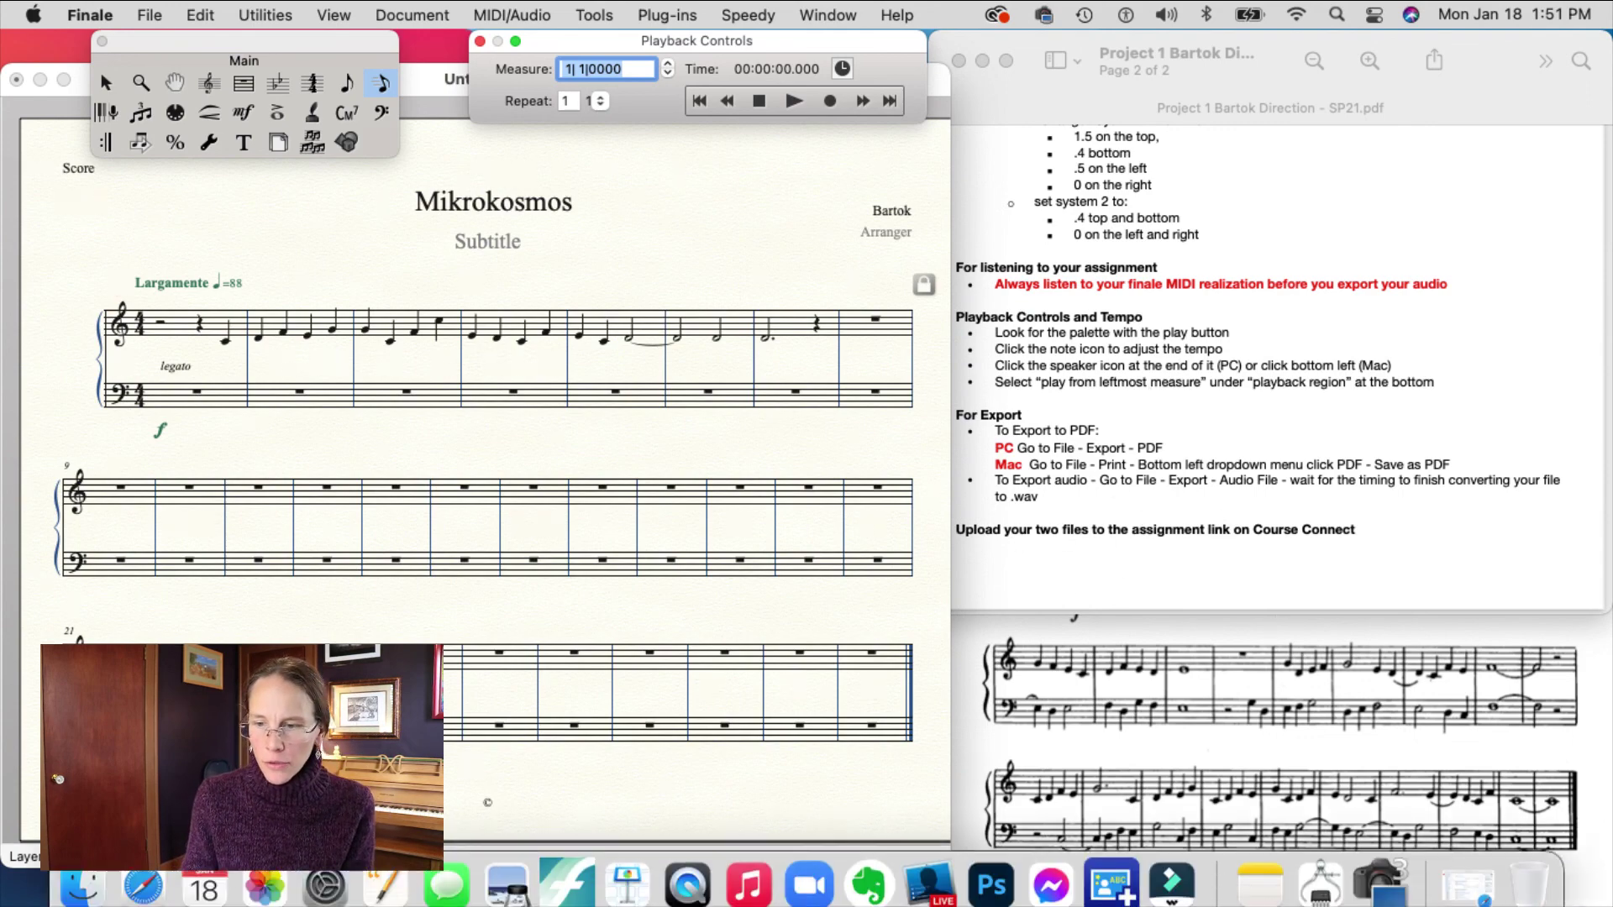
click(1469, 882)
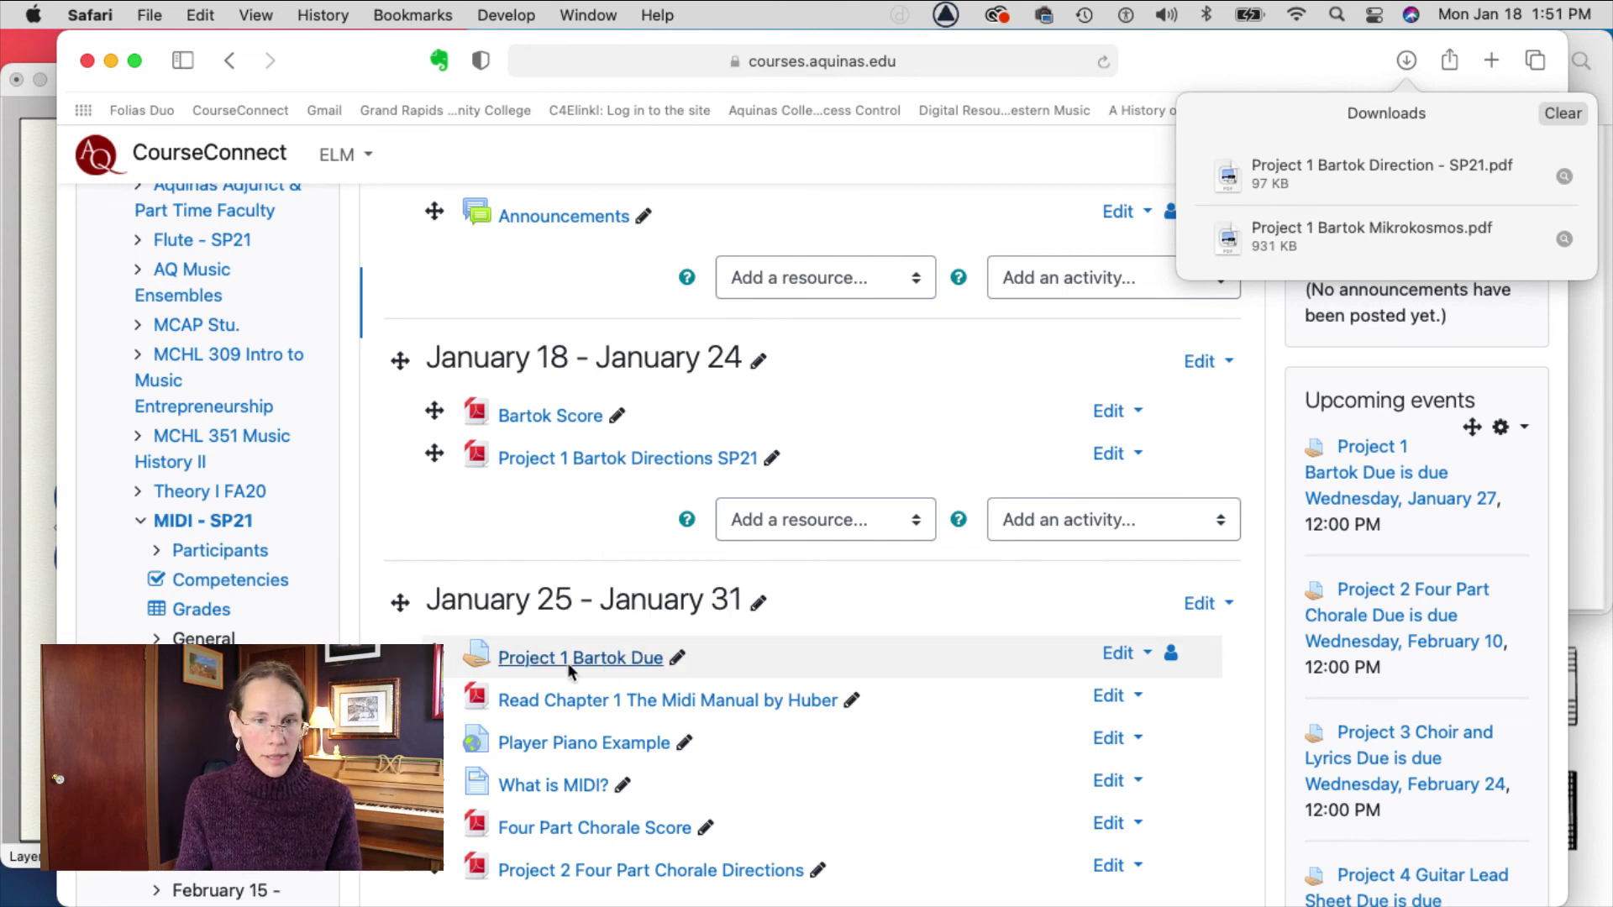
drag(349, 60, 357, 61)
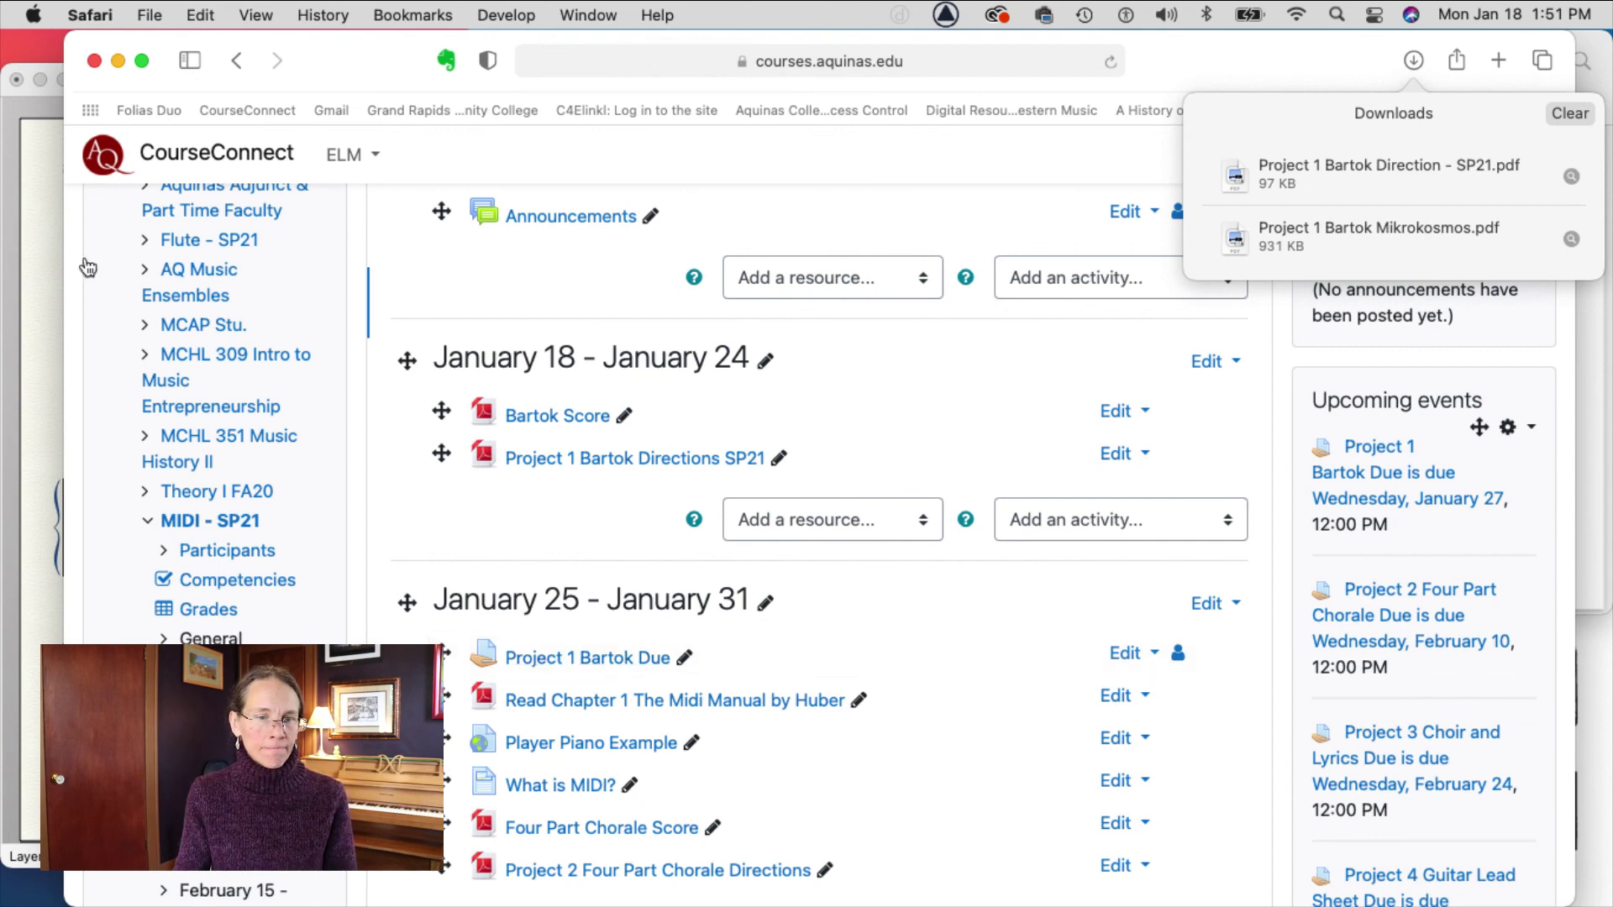
click(120, 62)
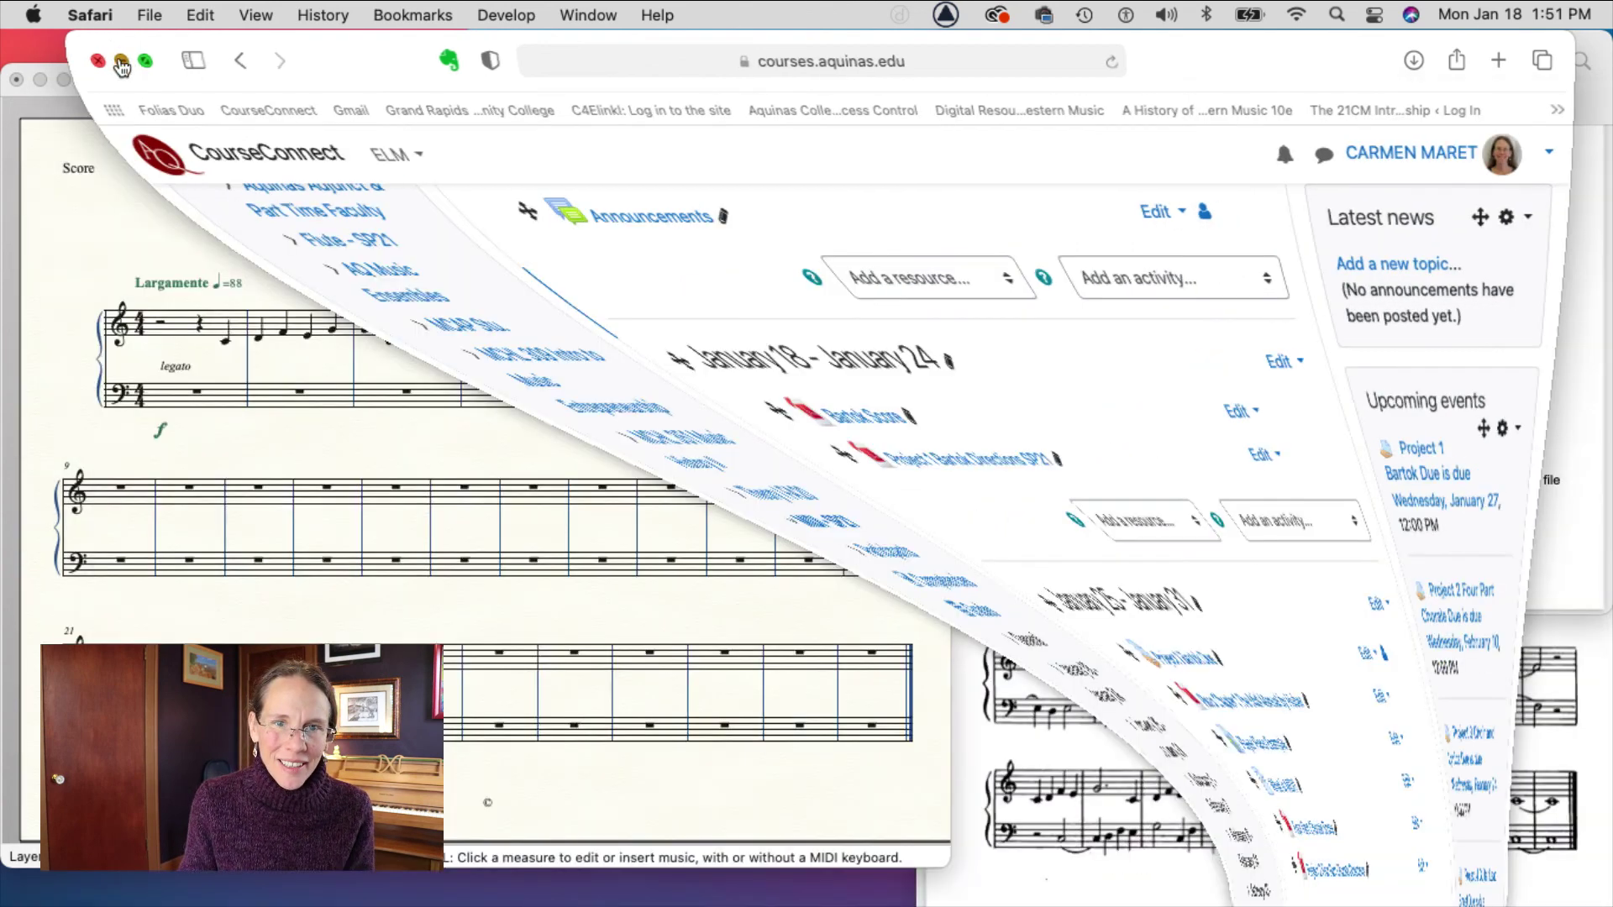